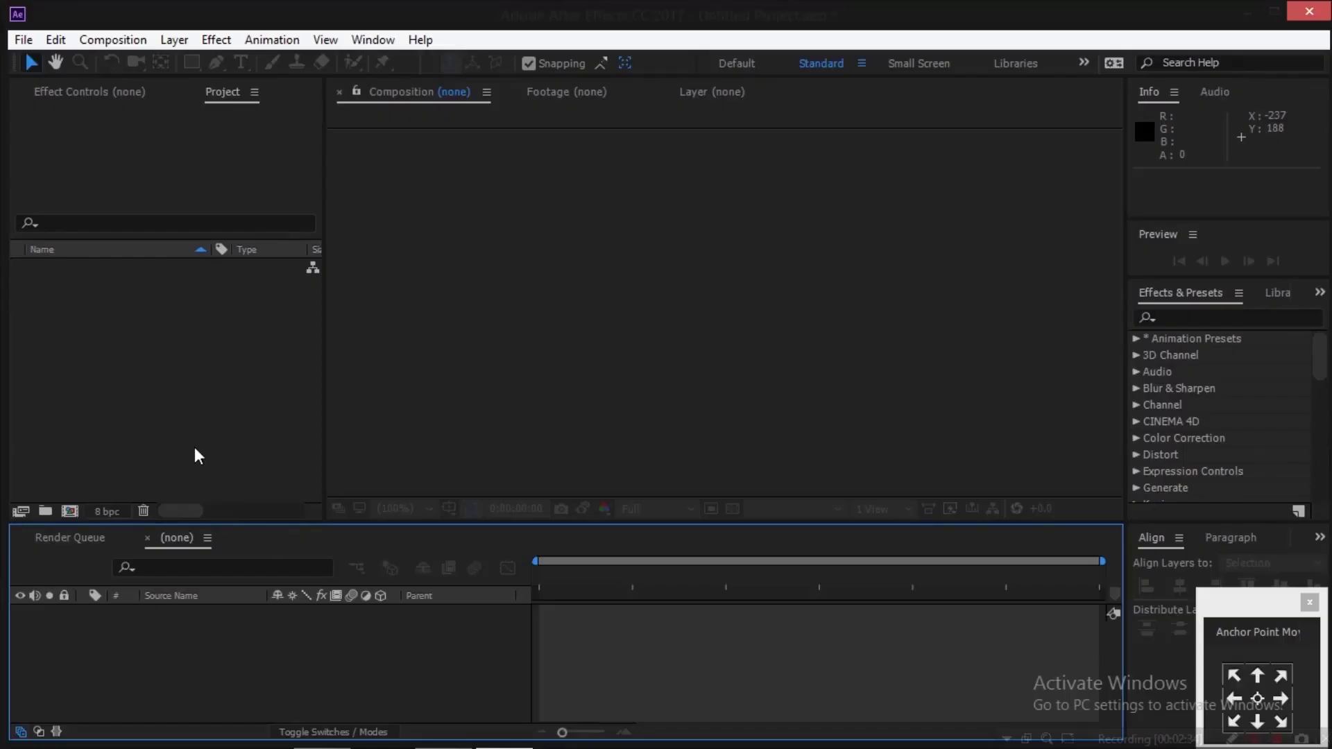
Import the black grunge paper image and Sepatu.png into the project
right_click(193, 439)
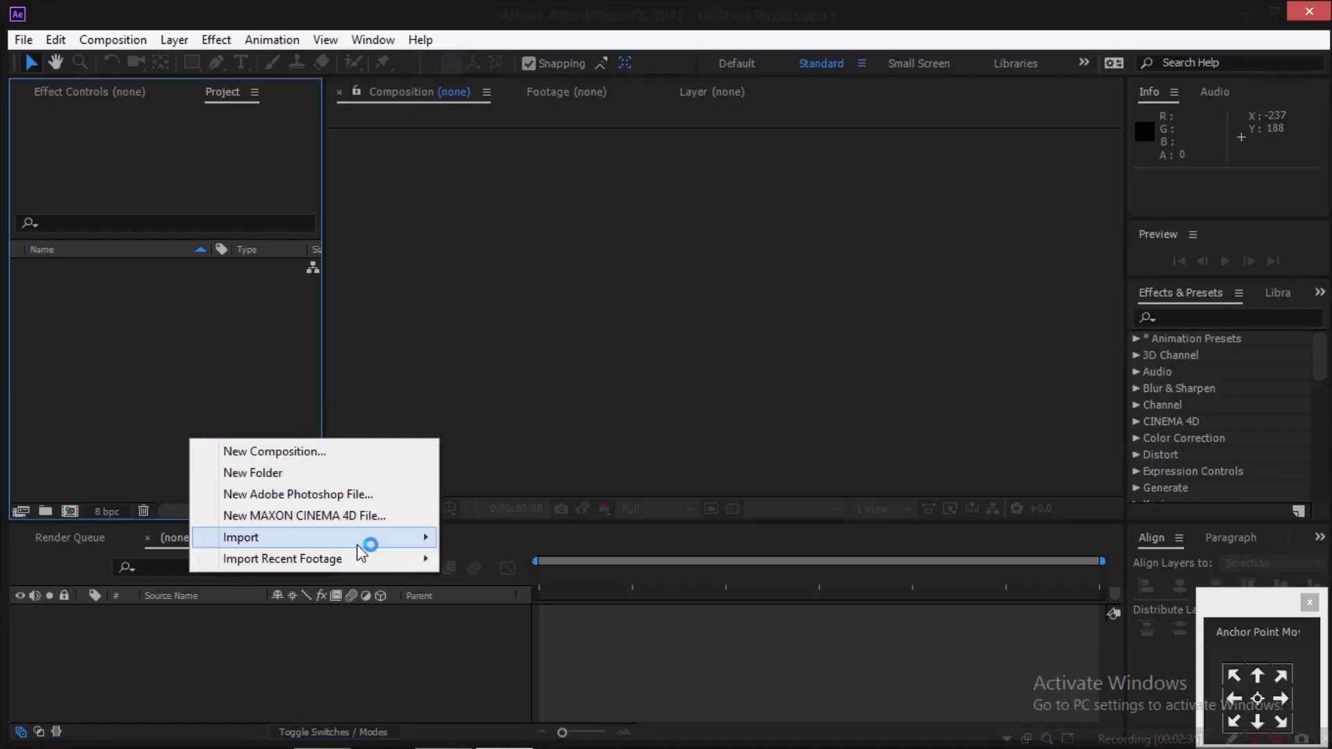
mouse_move(312, 537)
click(498, 539)
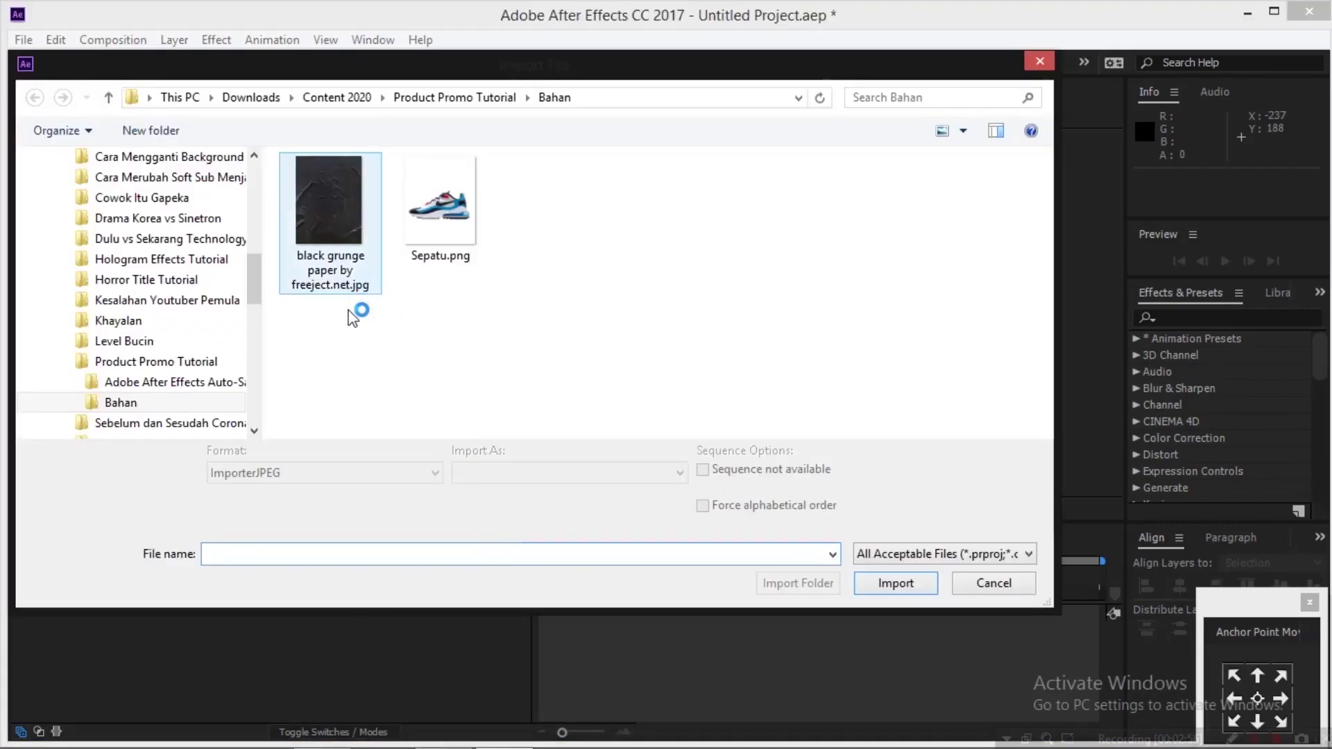
ctrl+click(481, 226)
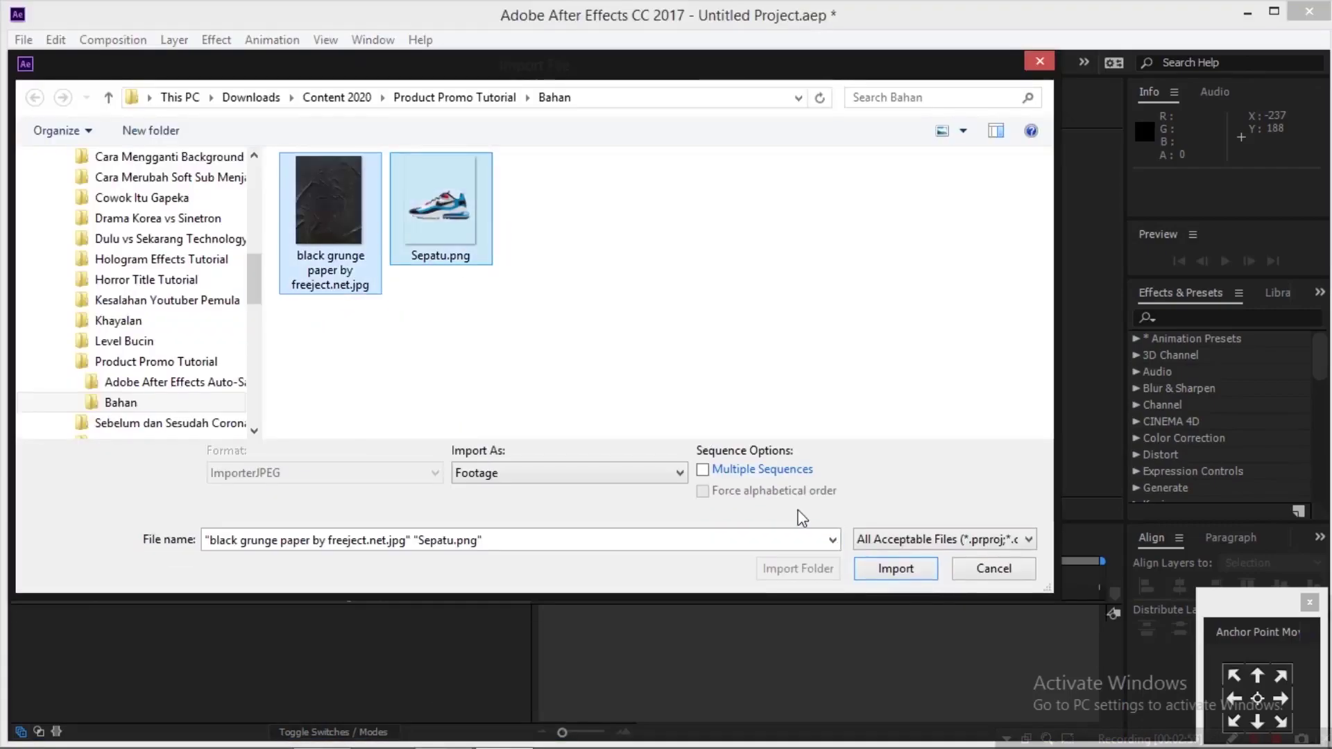
click(869, 565)
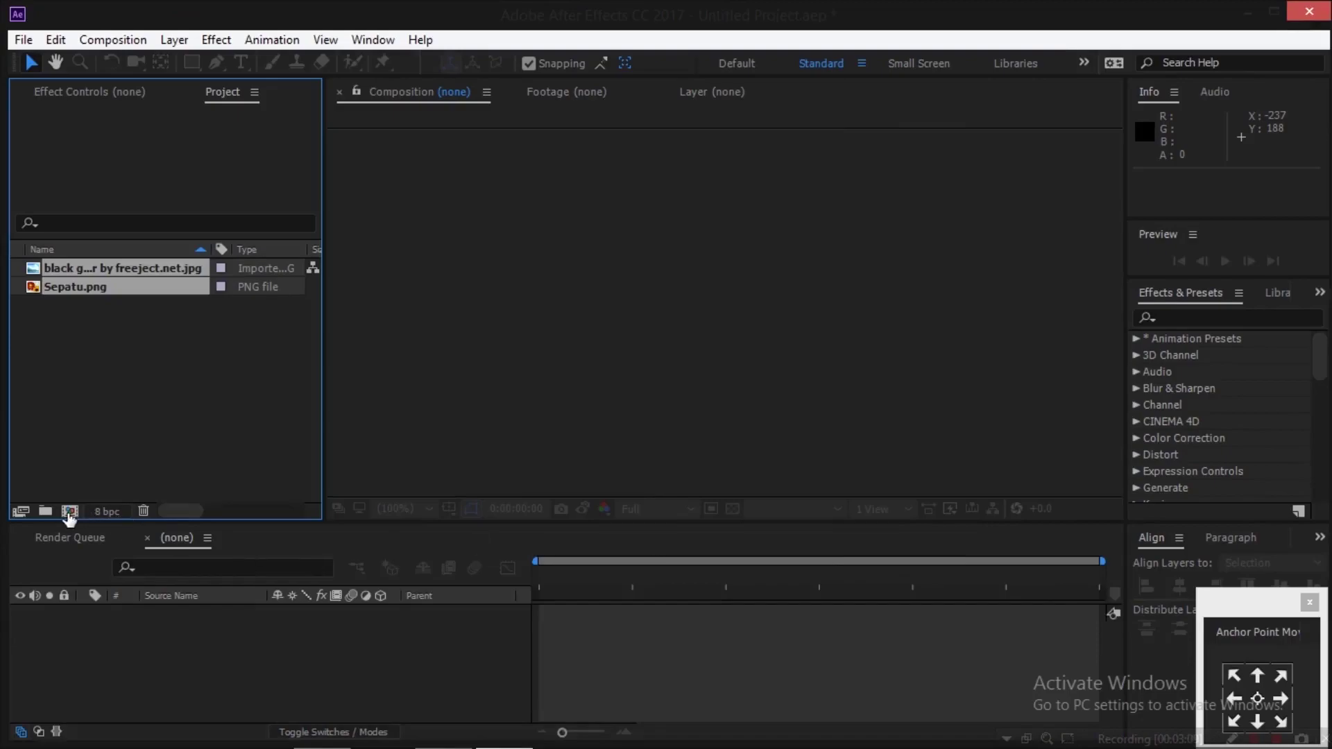
Create a 1920×1080 composition named Main Comp
click(69, 511)
text(Main Comp)
key(Tab)
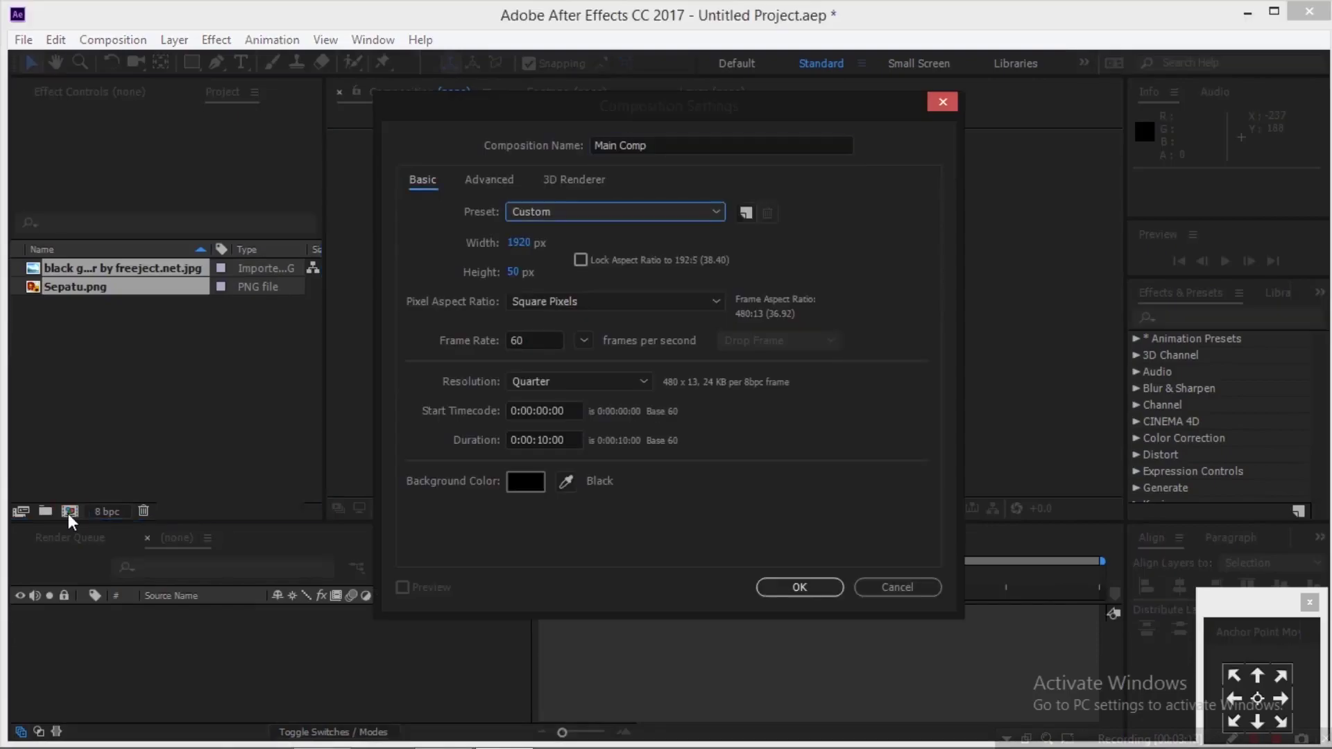
key(Tab)
key(Tab)
key(Tab)
text(108)
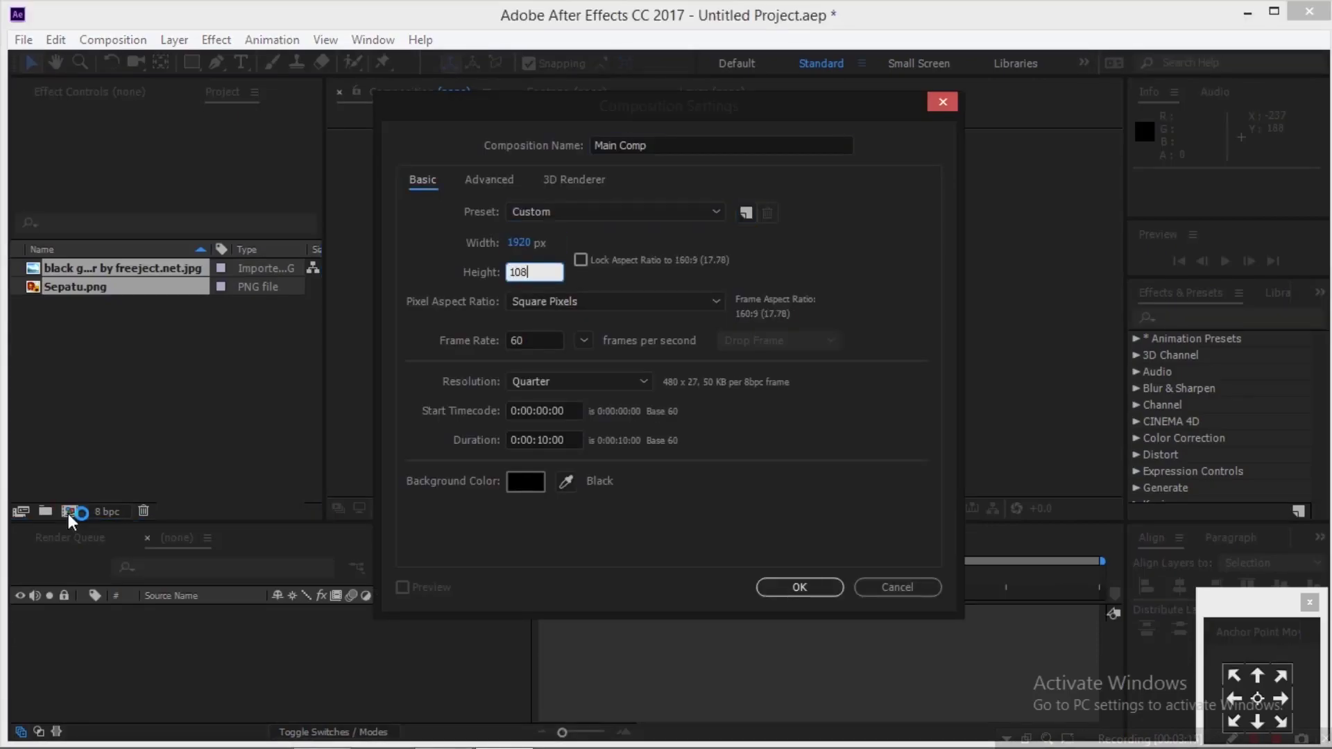
text(0)
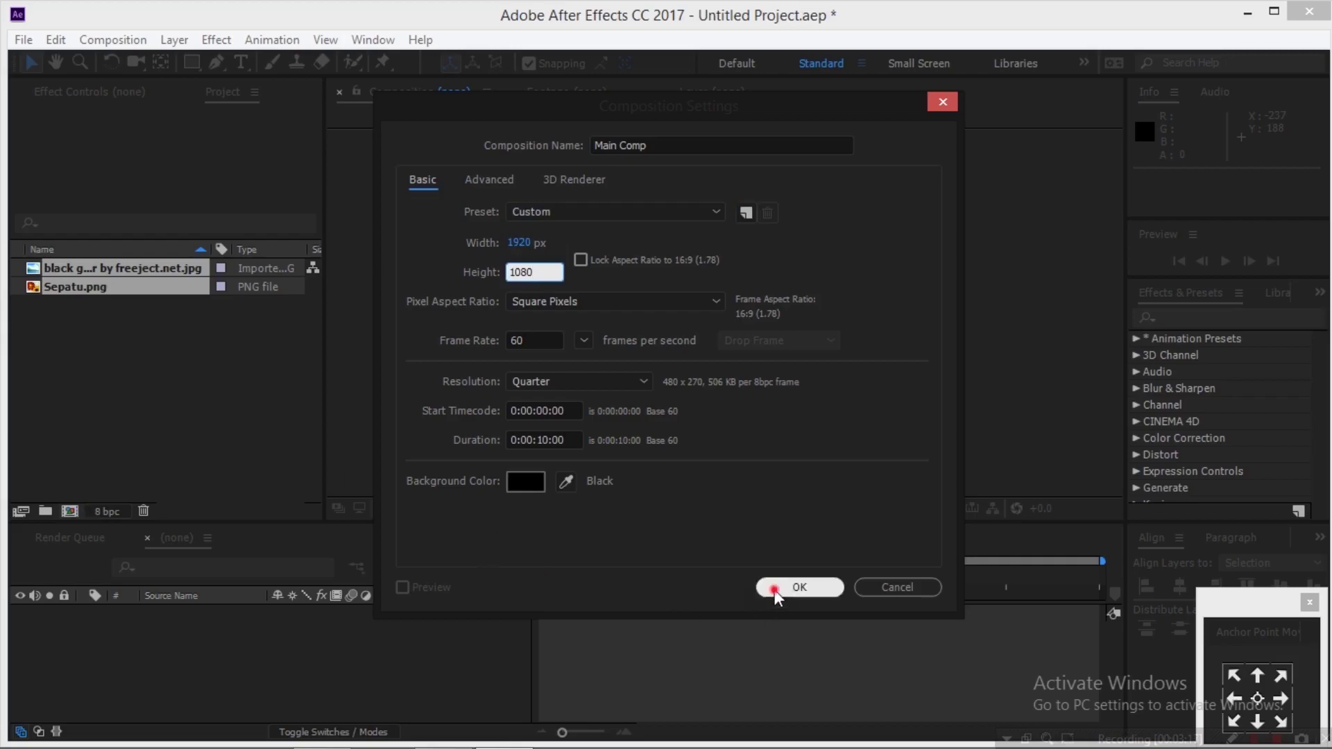
click(774, 590)
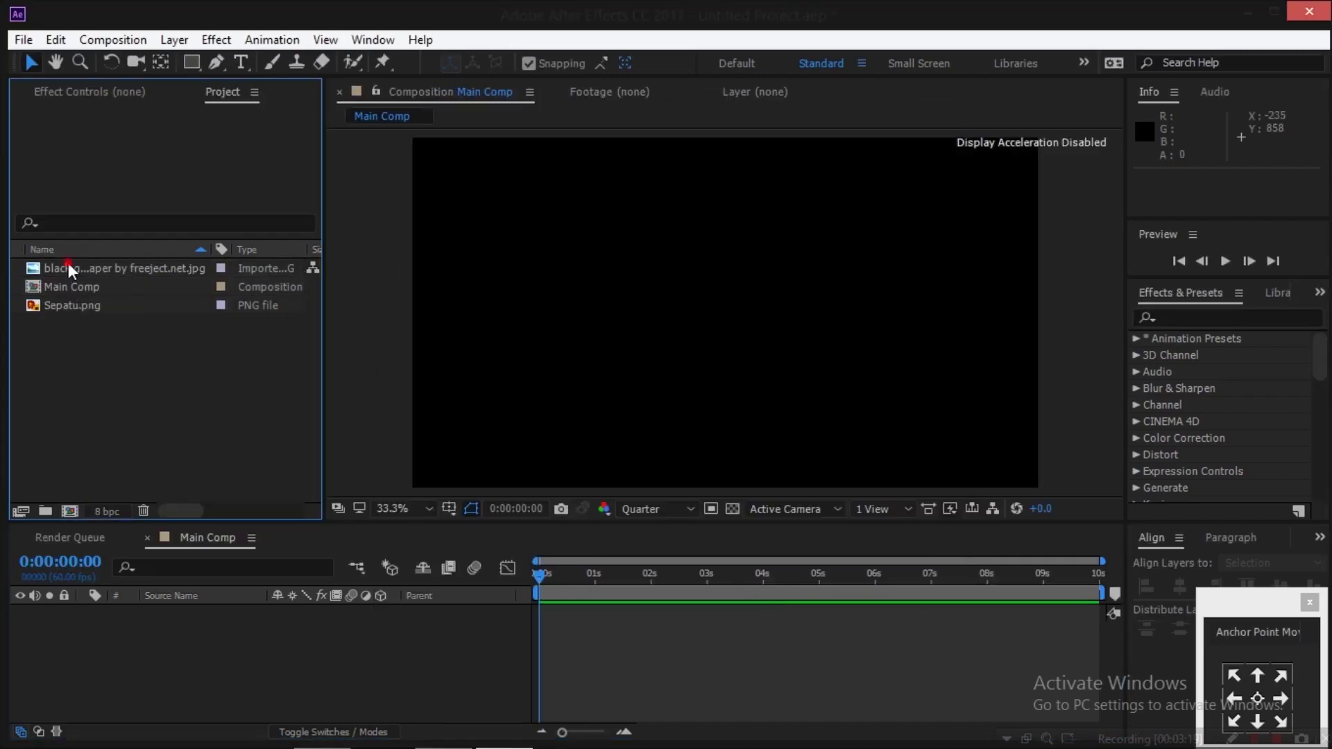
Add the grunge paper to Main Comp and scale it to 65%
drag(68, 266, 256, 627)
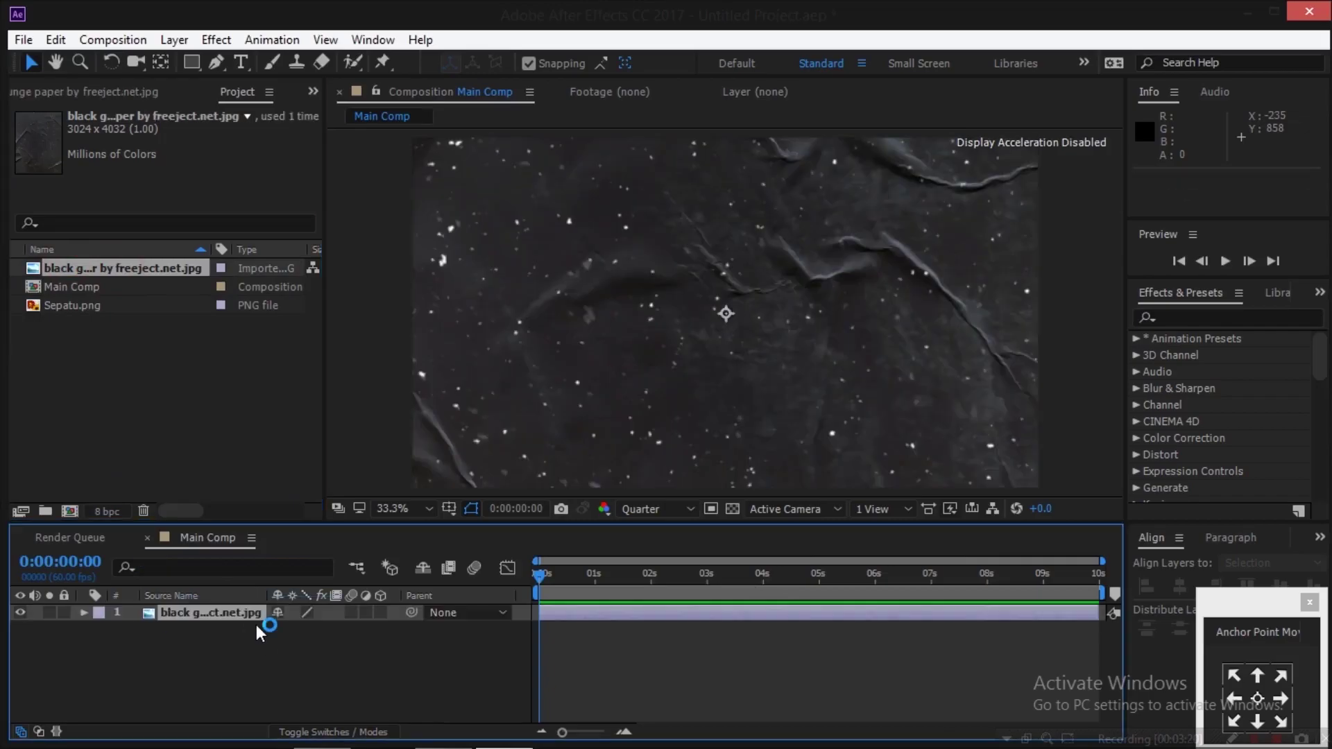
key(s)
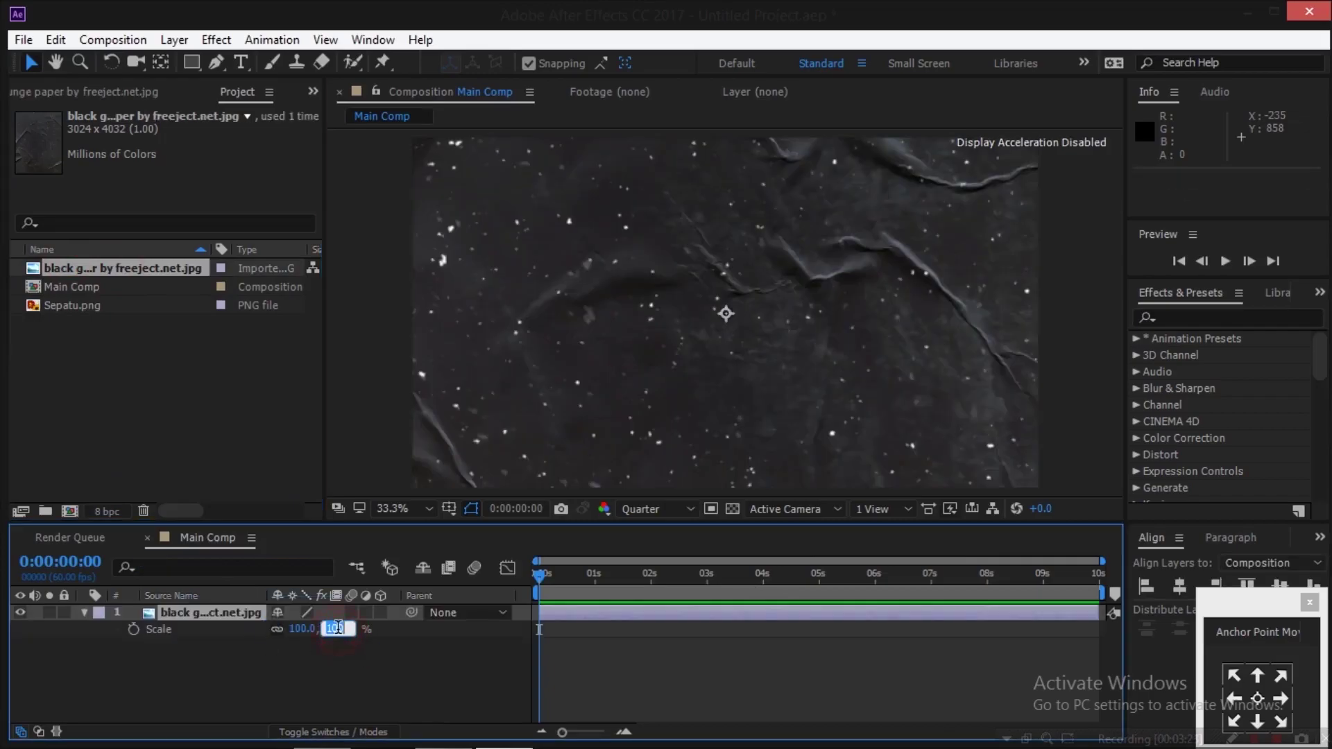
key(Return)
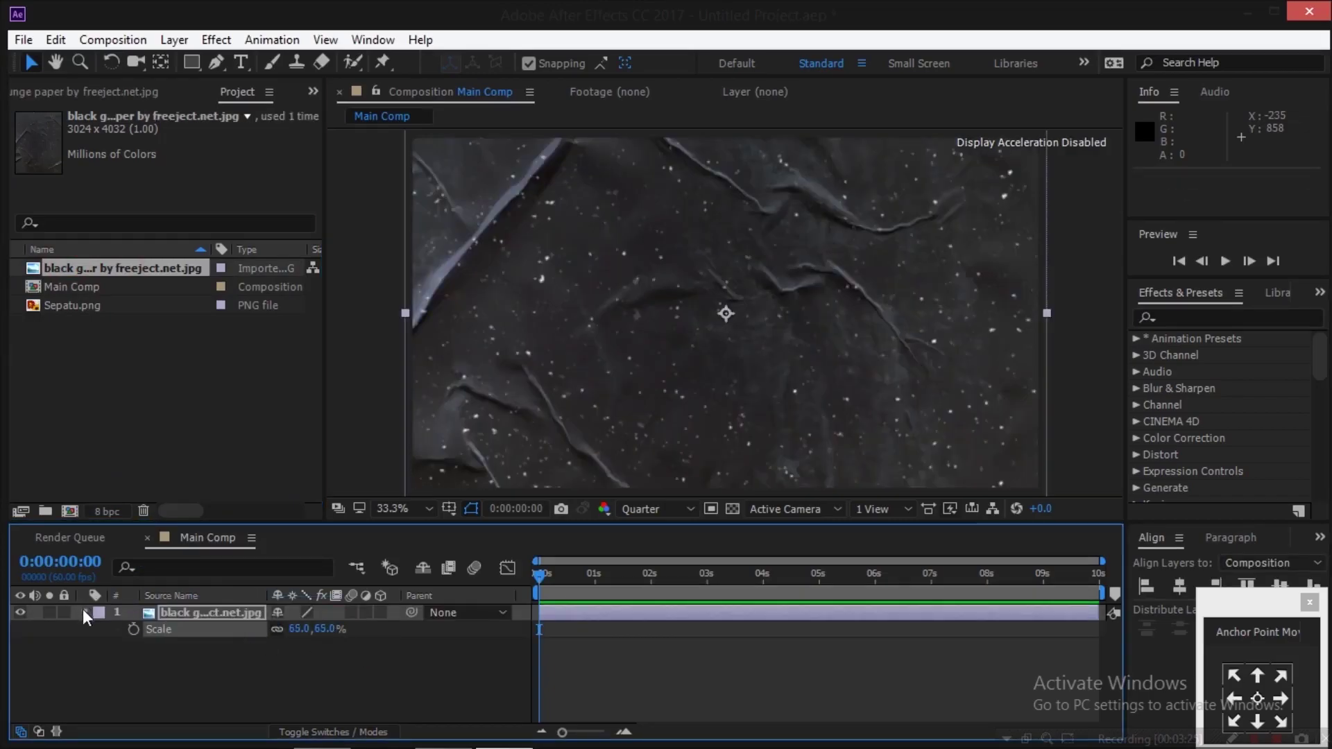
click(84, 613)
Apply the Curves effect to the paper layer and set preview resolution to Full
click(1249, 317)
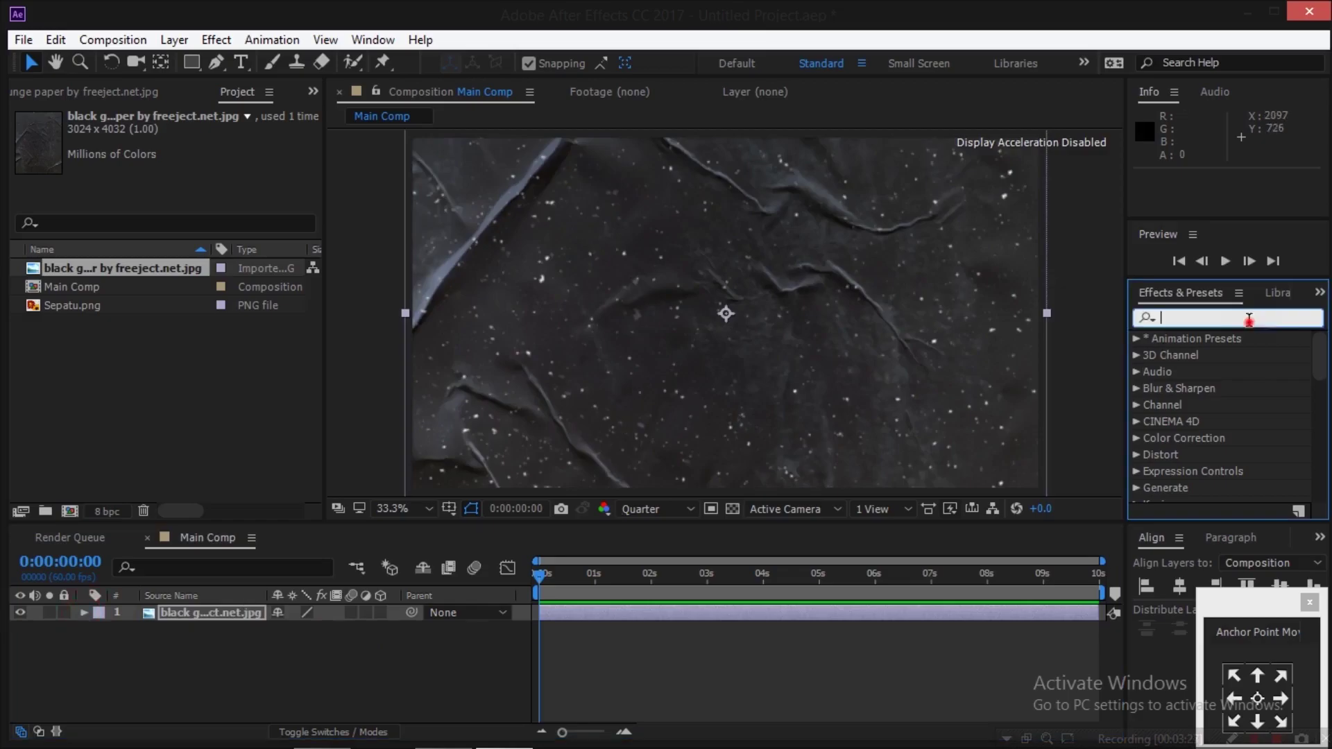
text(curves)
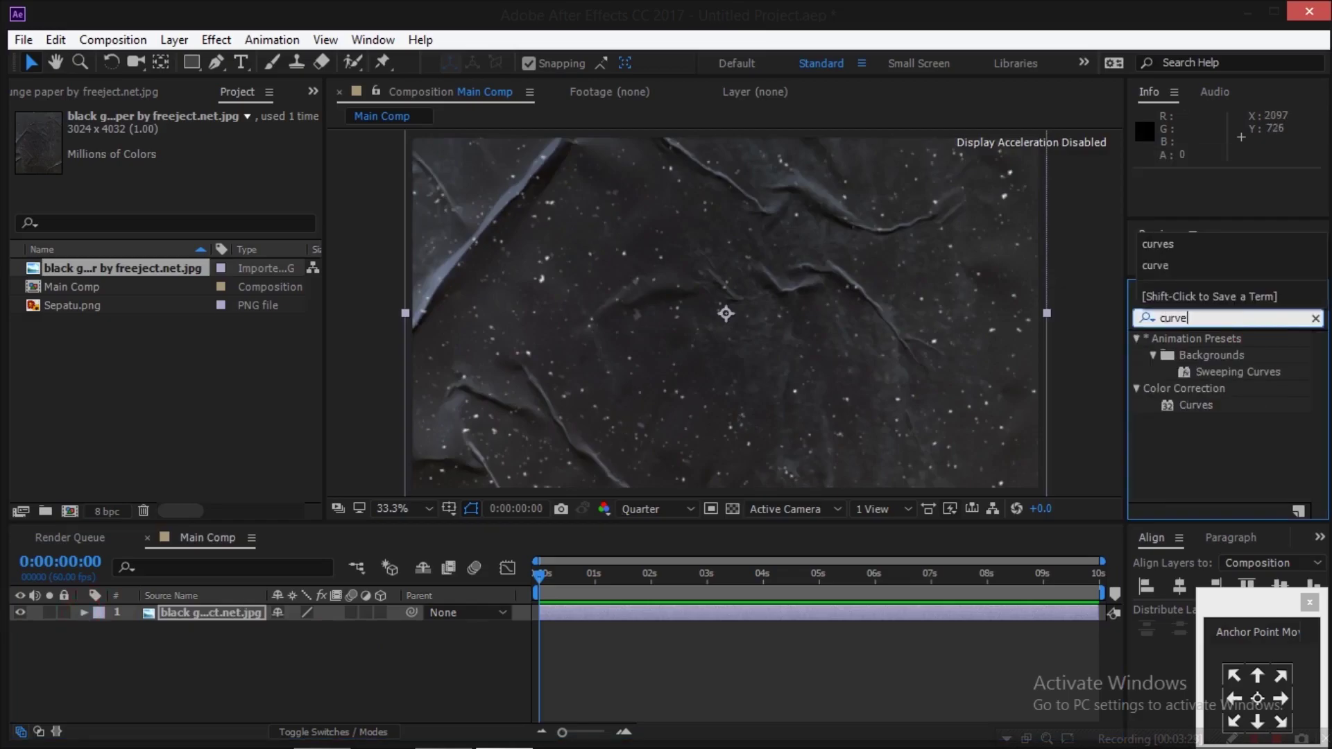
drag(1217, 402, 197, 615)
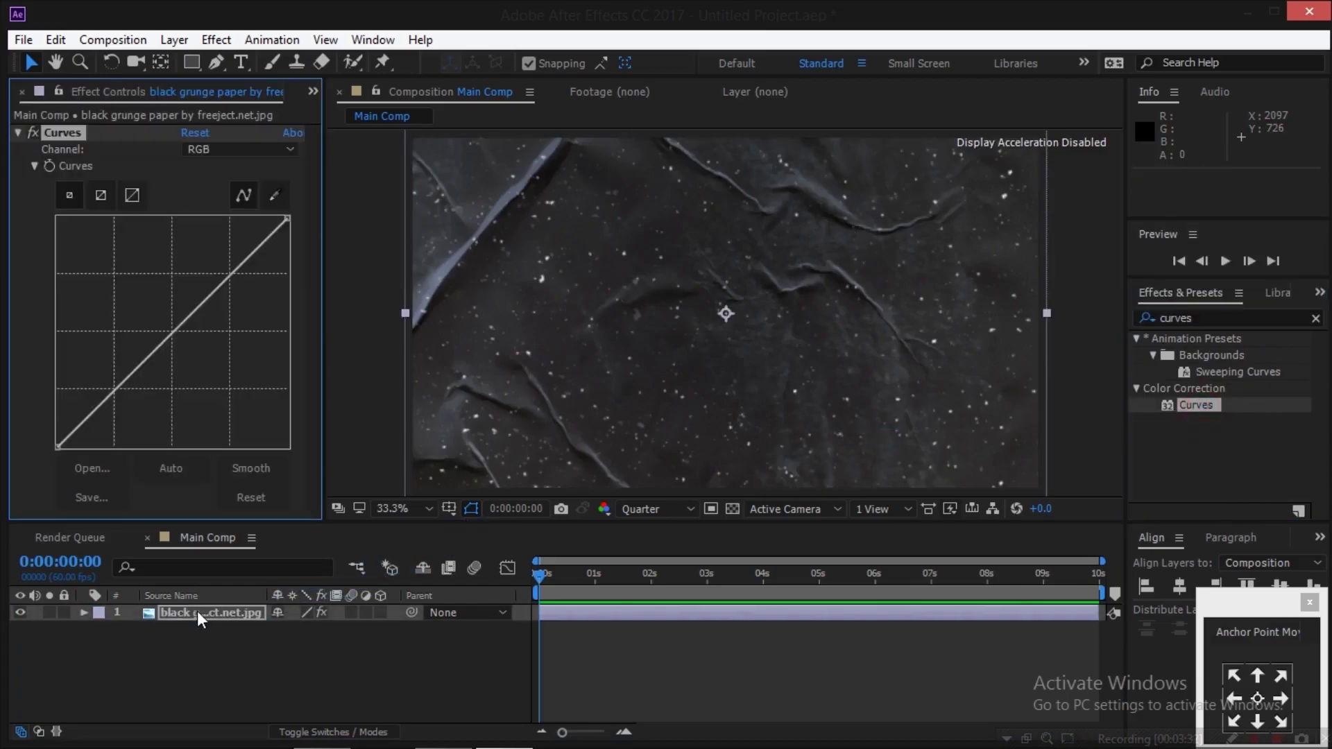
click(666, 513)
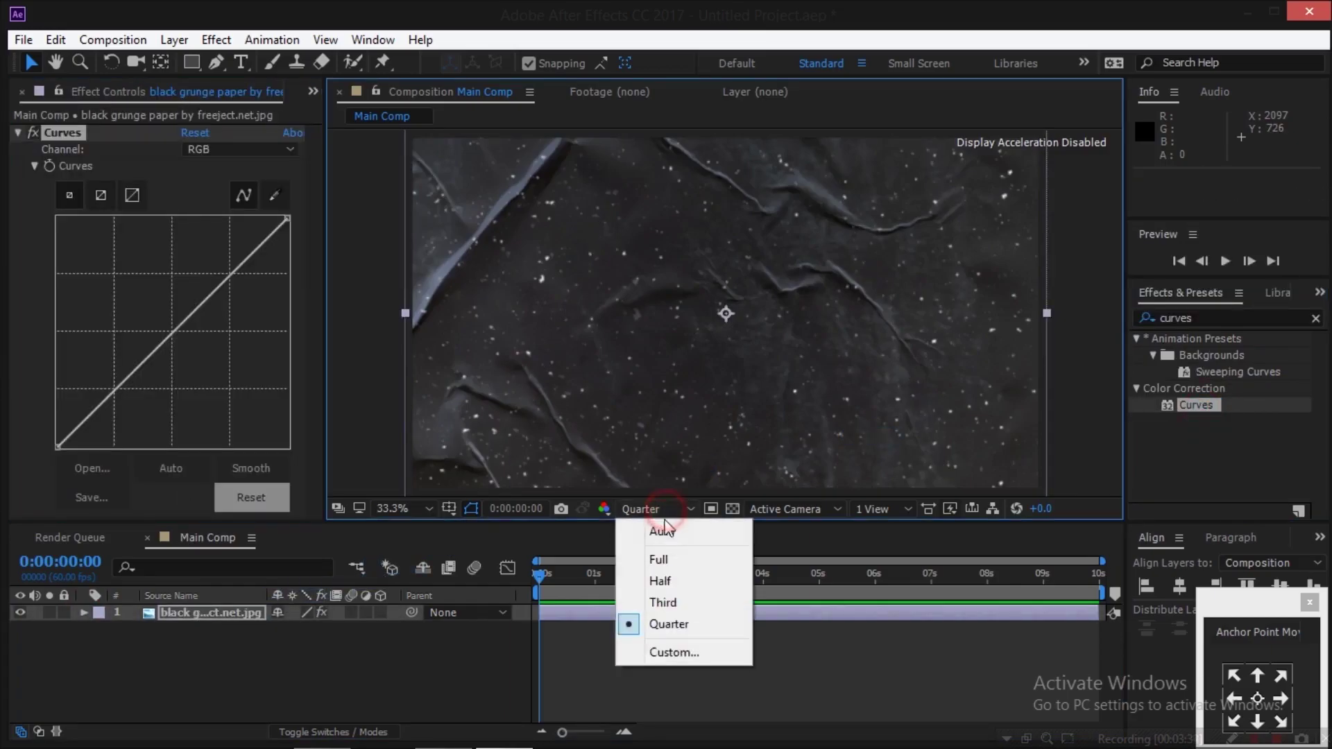
click(667, 558)
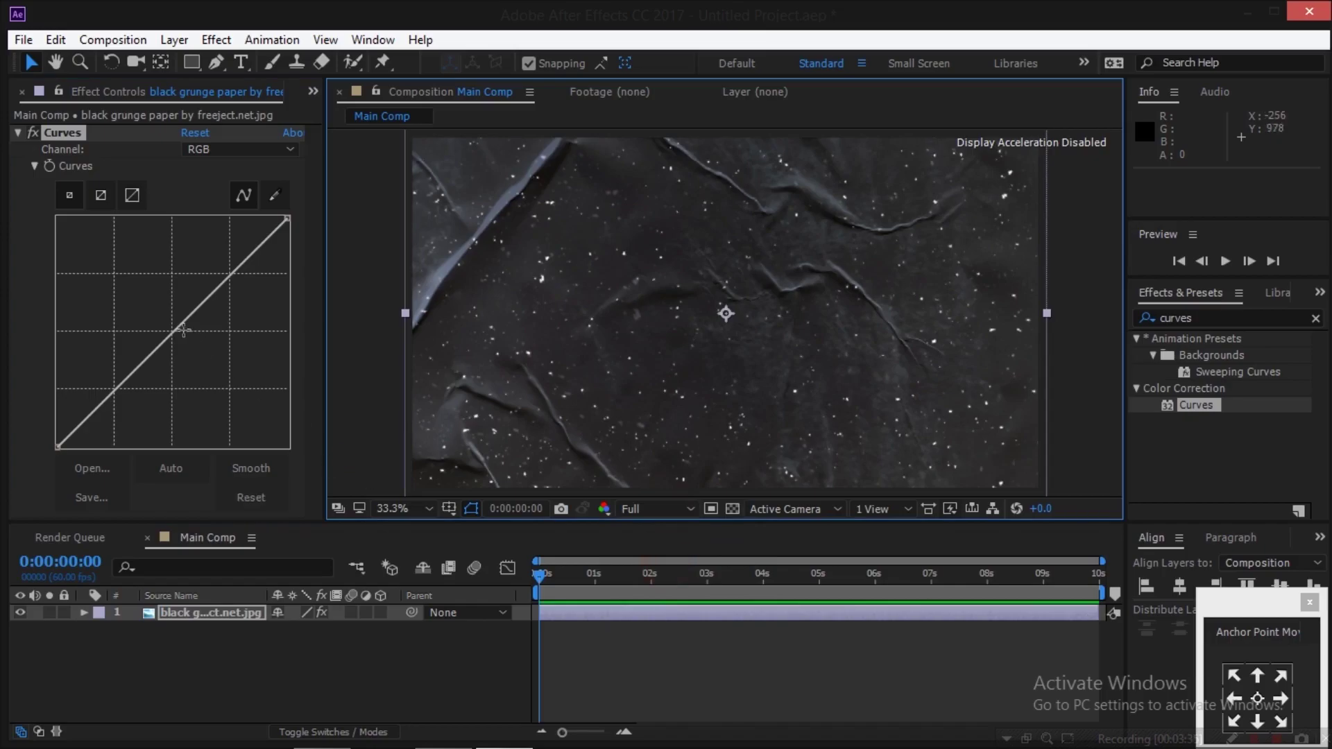
Pull the Curves curve down to darken the paper, comparing with the effect toggled
drag(178, 330, 203, 357)
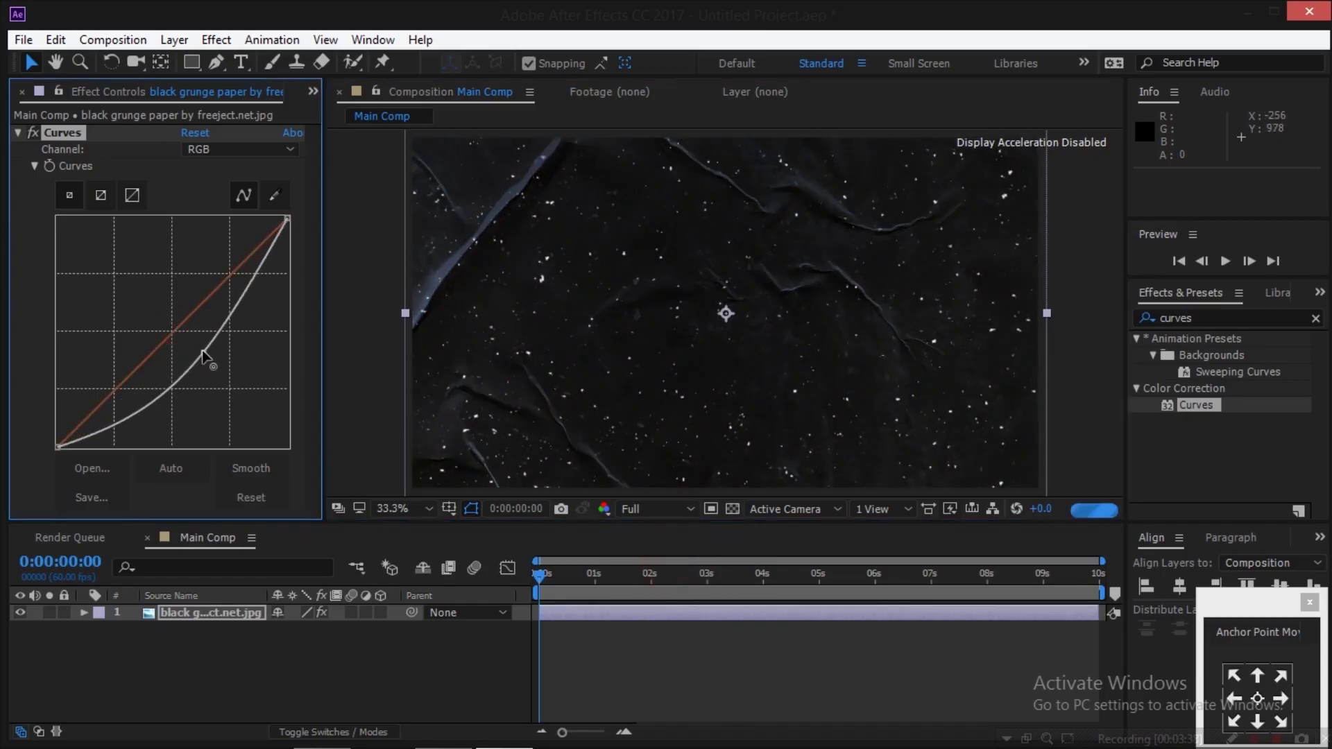
click(17, 132)
click(32, 133)
click(32, 132)
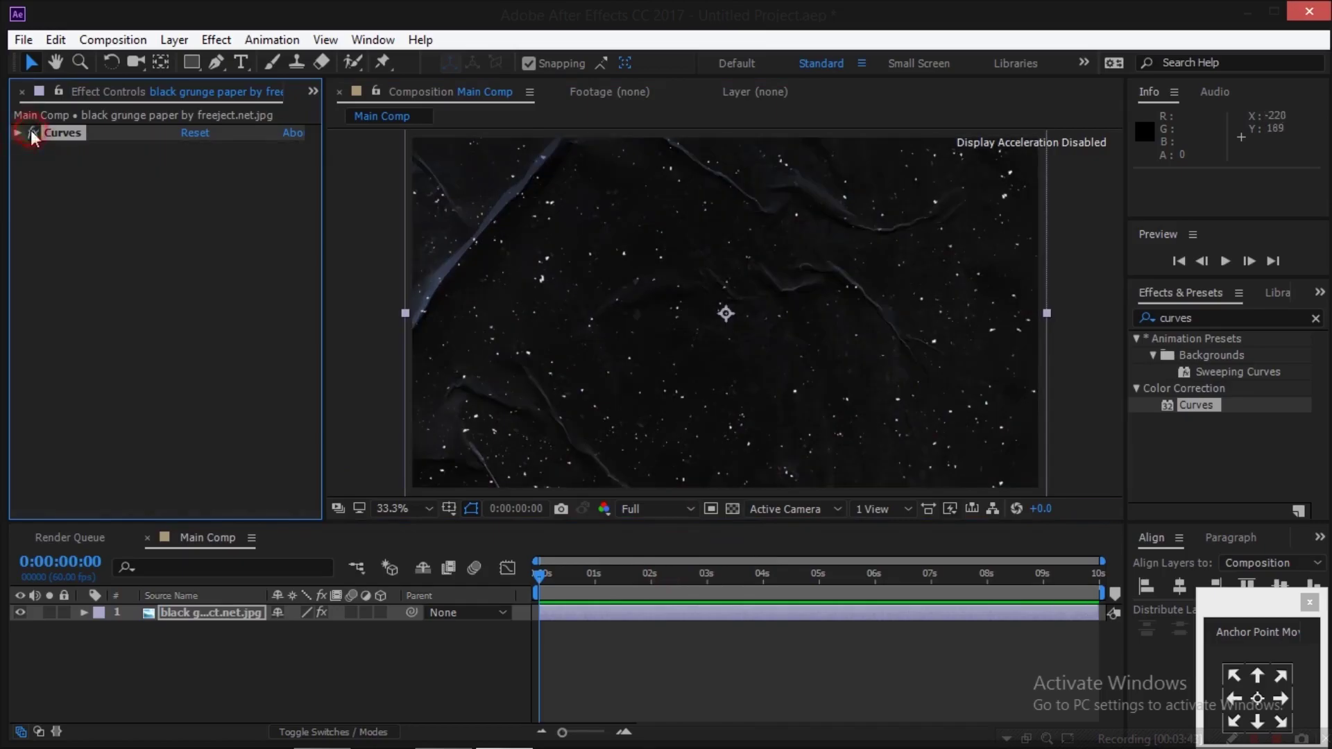
click(317, 664)
click(238, 613)
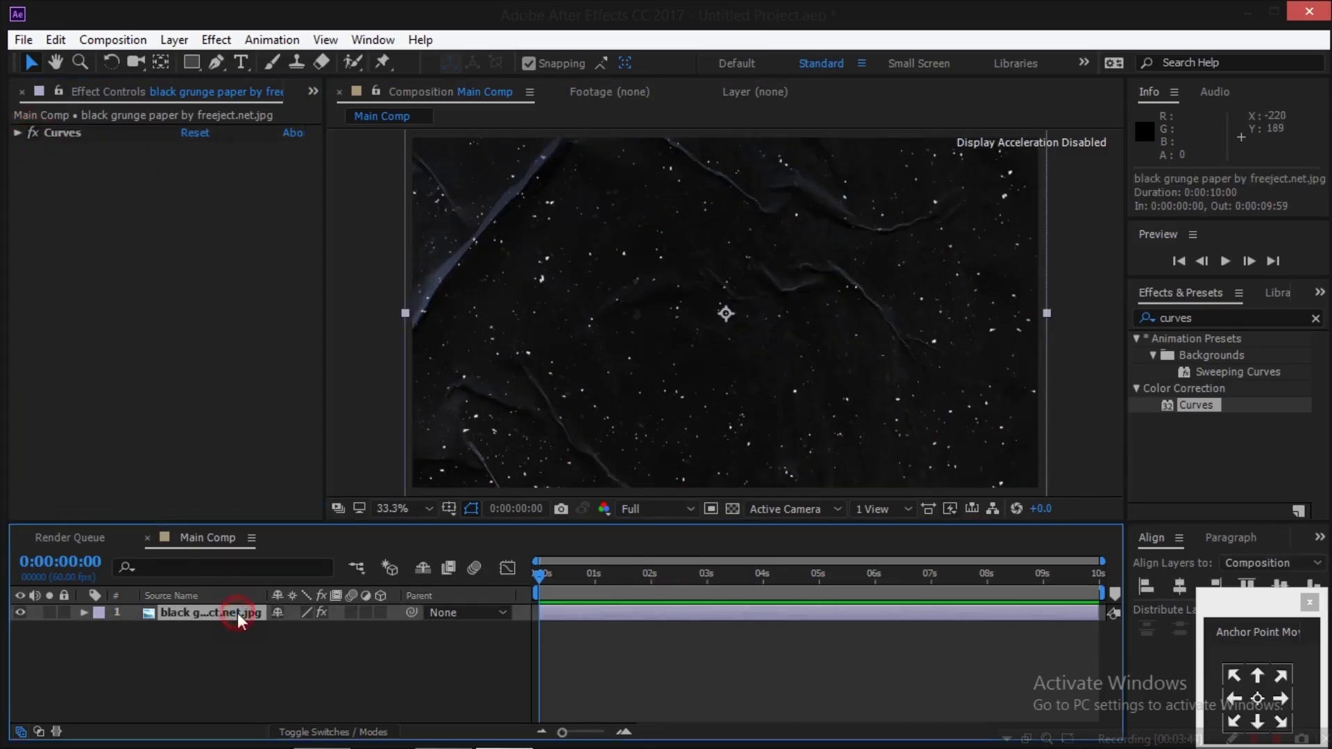
Pre-compose the grunge paper layer into a composition named Background
right_click(304, 604)
click(323, 656)
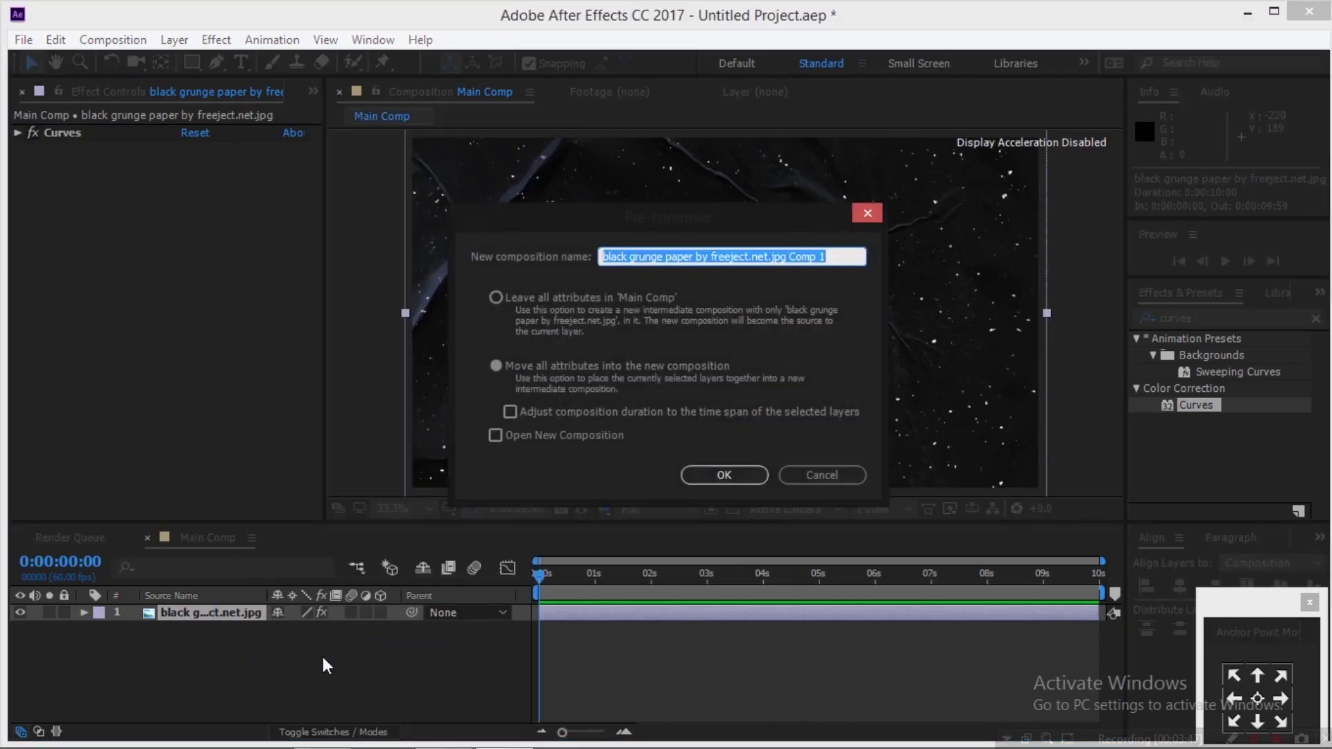
text(Background)
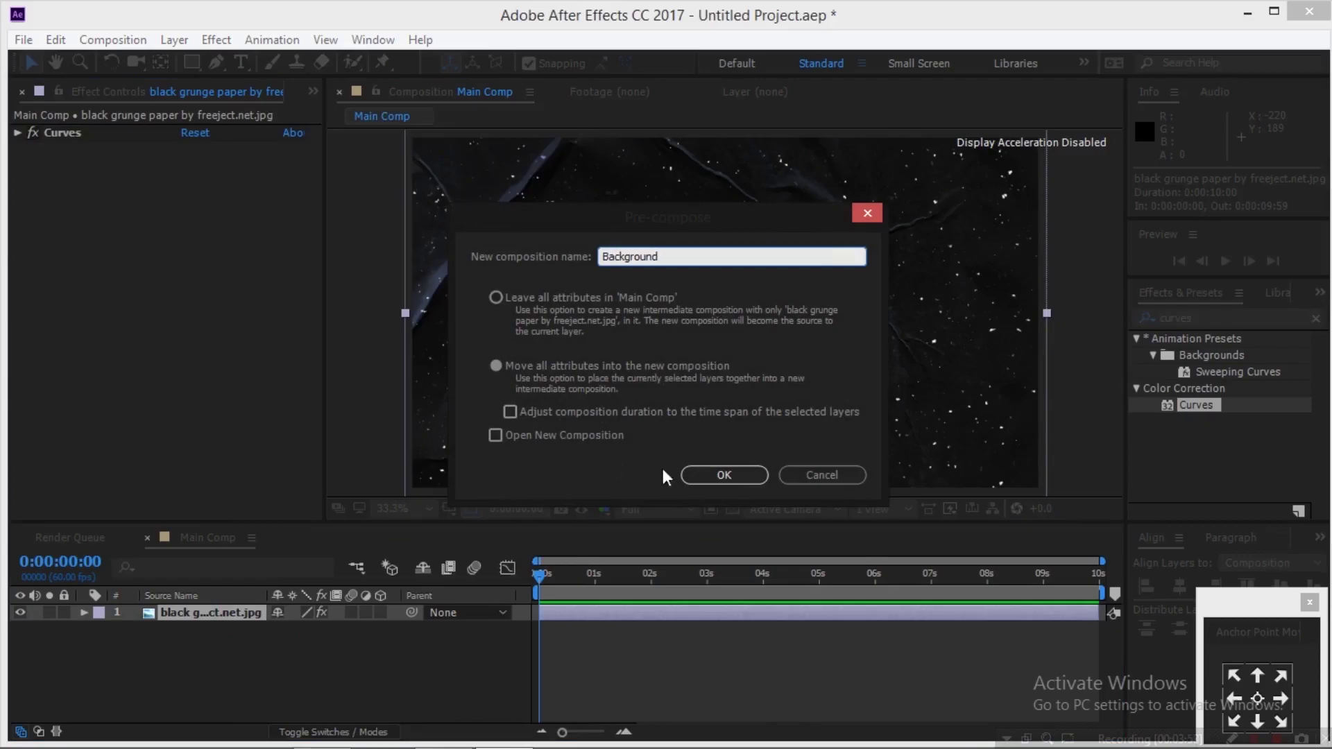
click(728, 476)
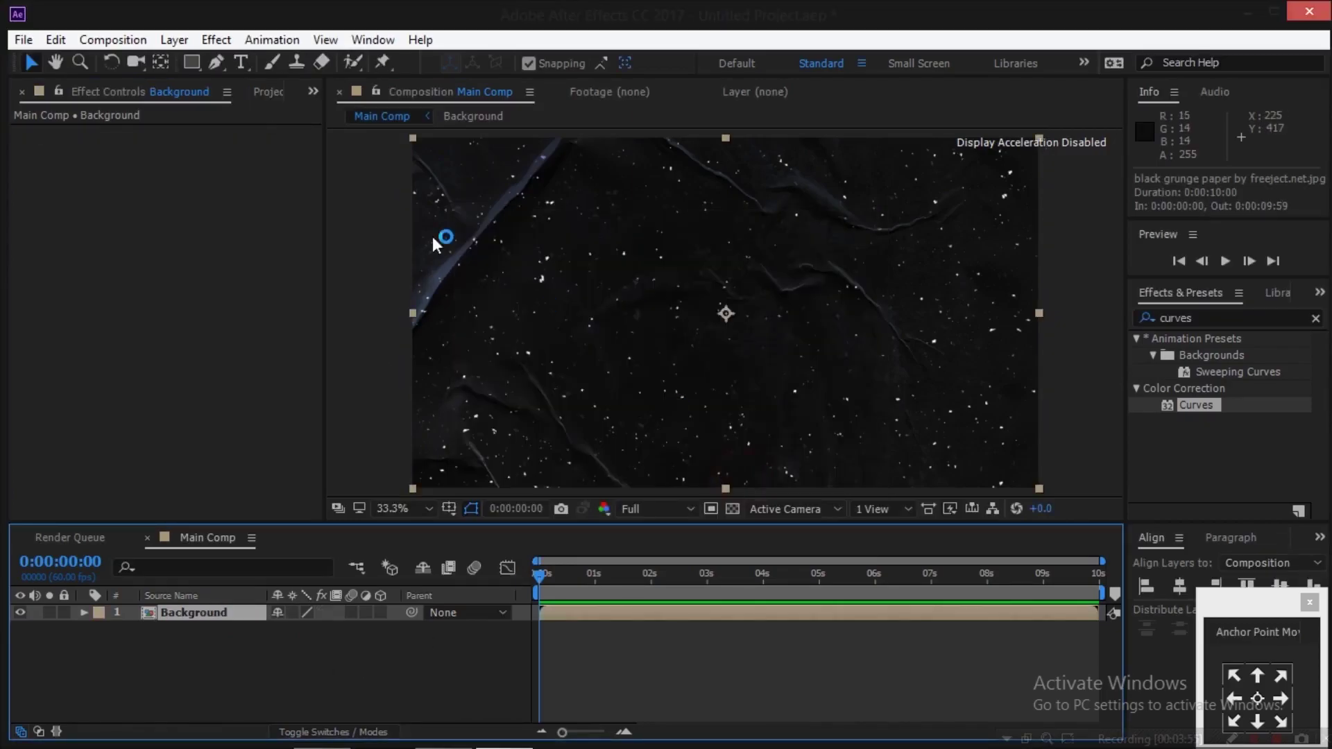
click(269, 92)
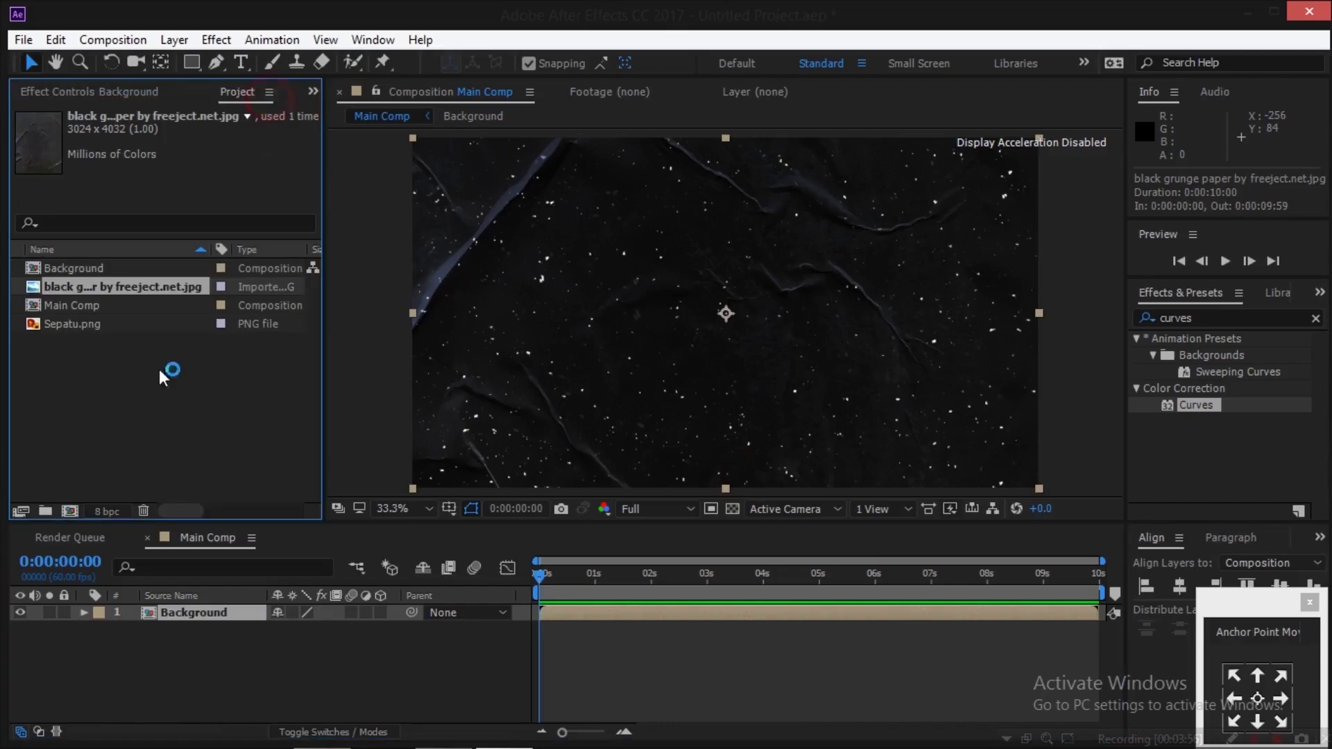
Create a 1920×50 composition named Running Text
click(70, 513)
text(Running Text)
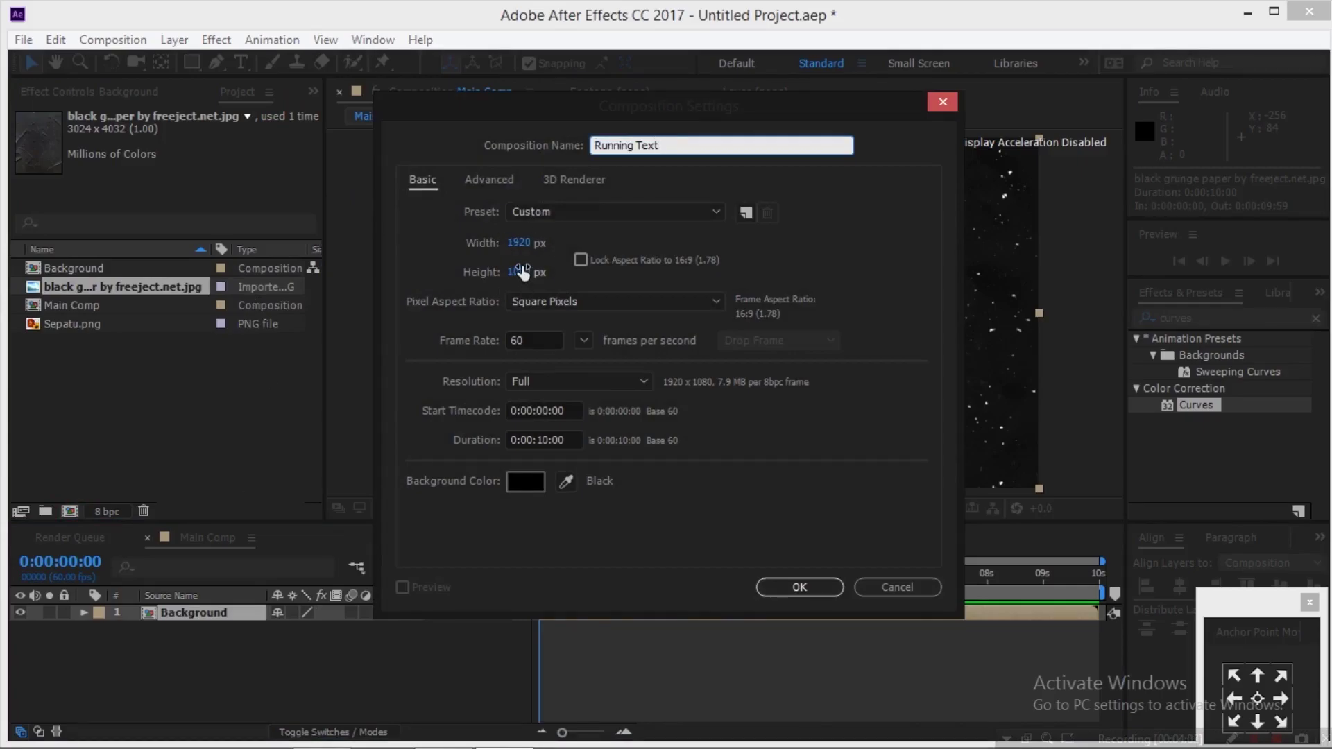
click(523, 271)
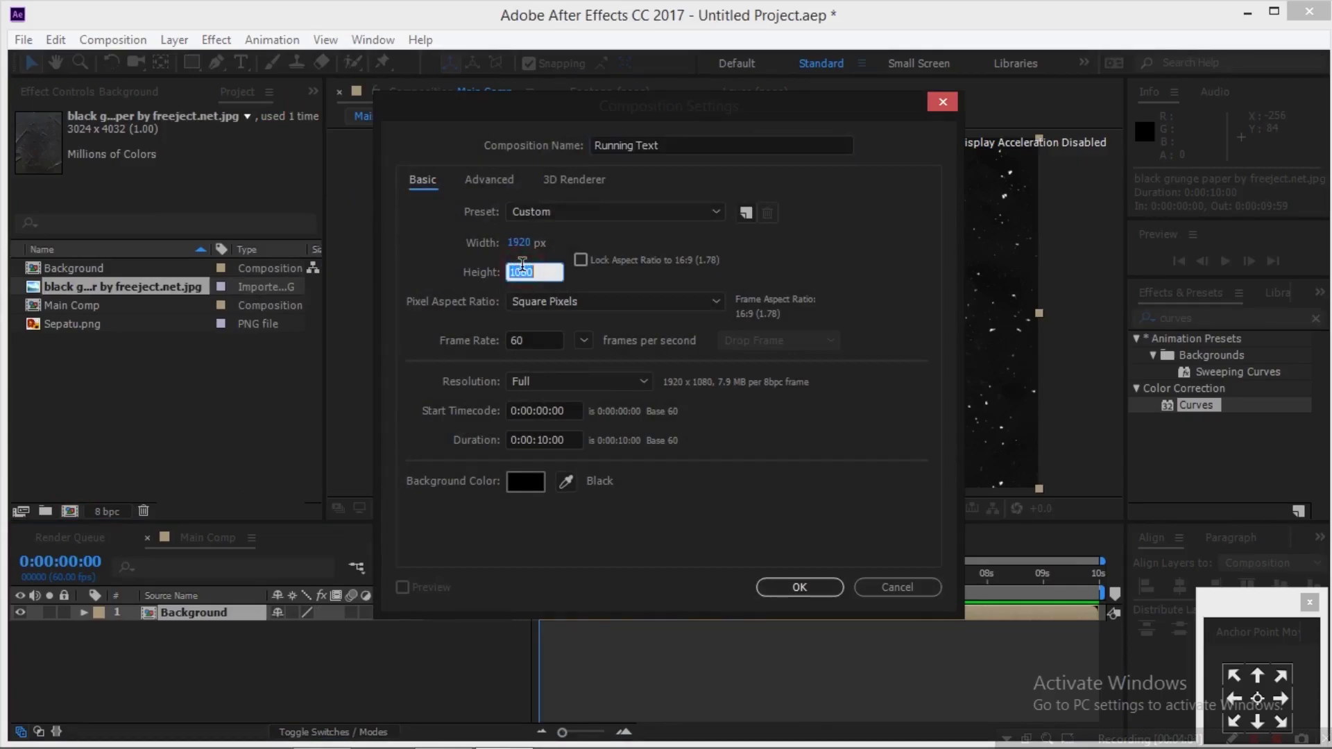
text(6)
text(5)
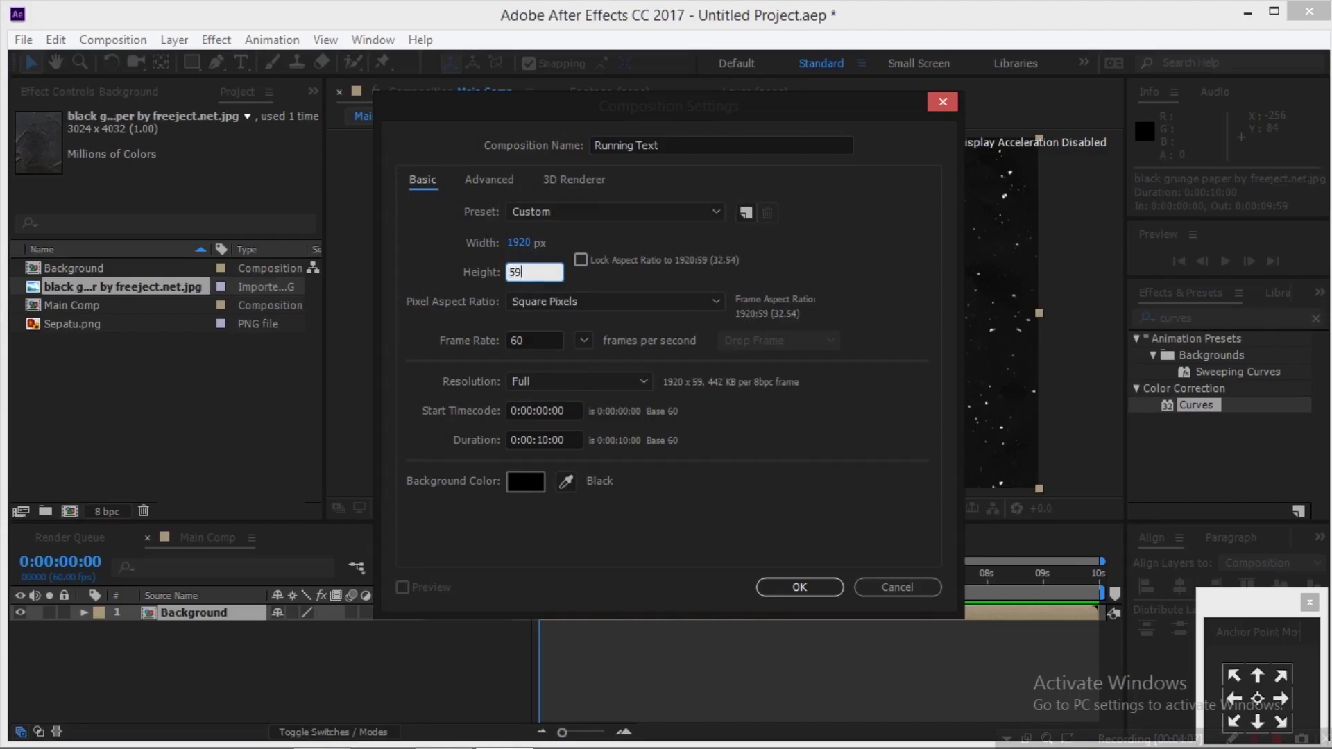
text(0)
key(Return)
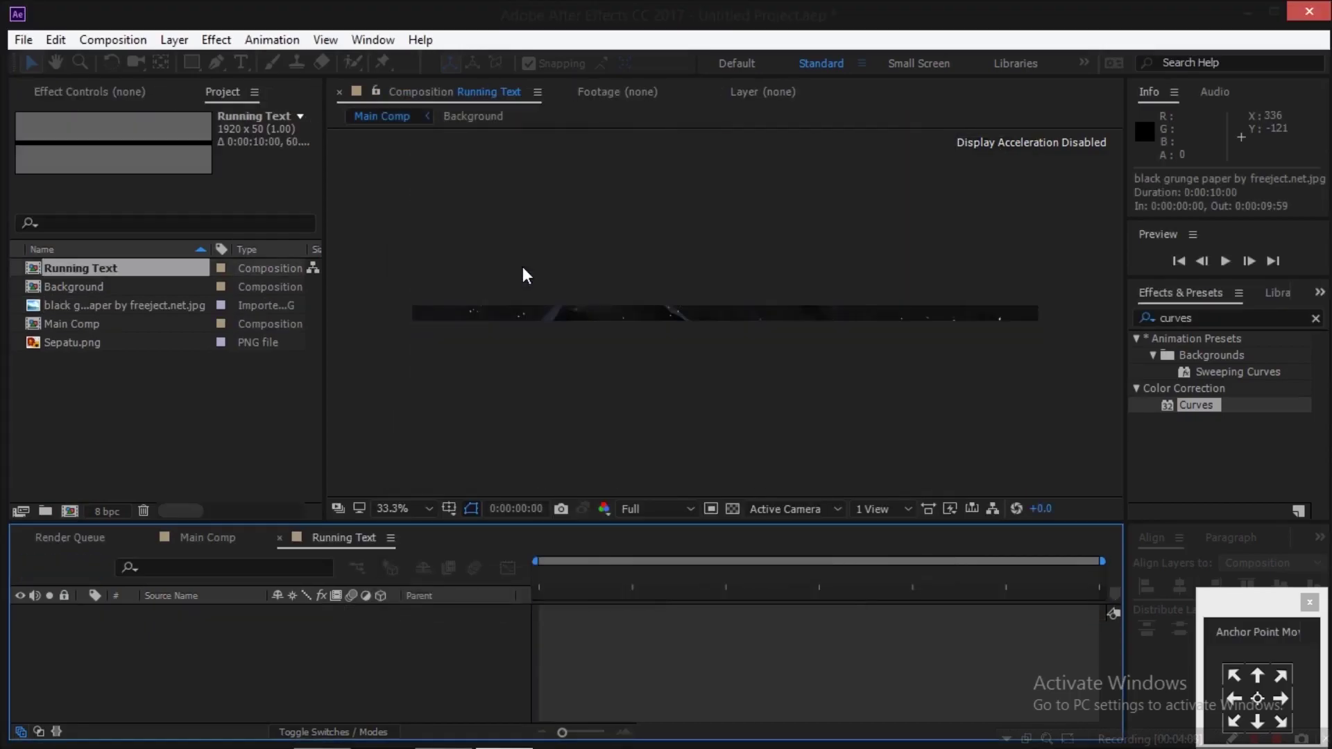
Fit the Running Text frame in the viewer and pick the Type tool
click(410, 509)
click(461, 180)
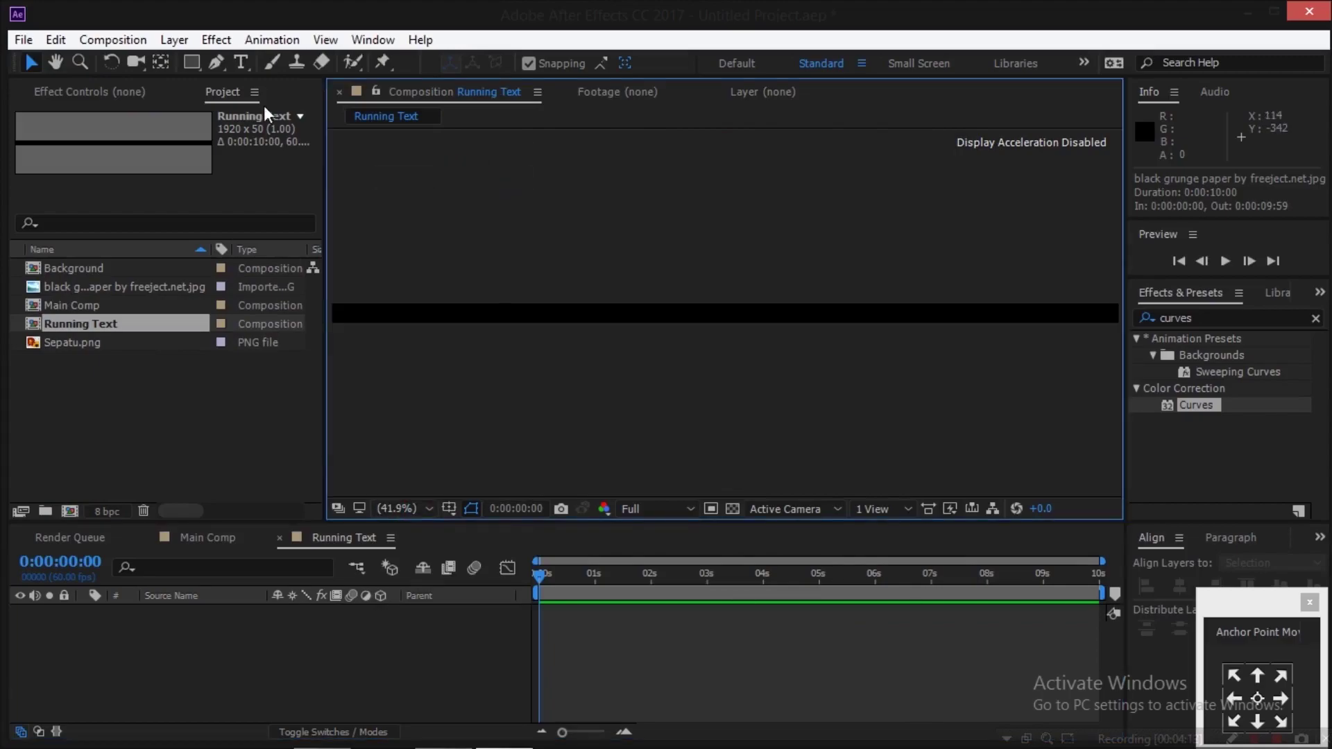
click(241, 61)
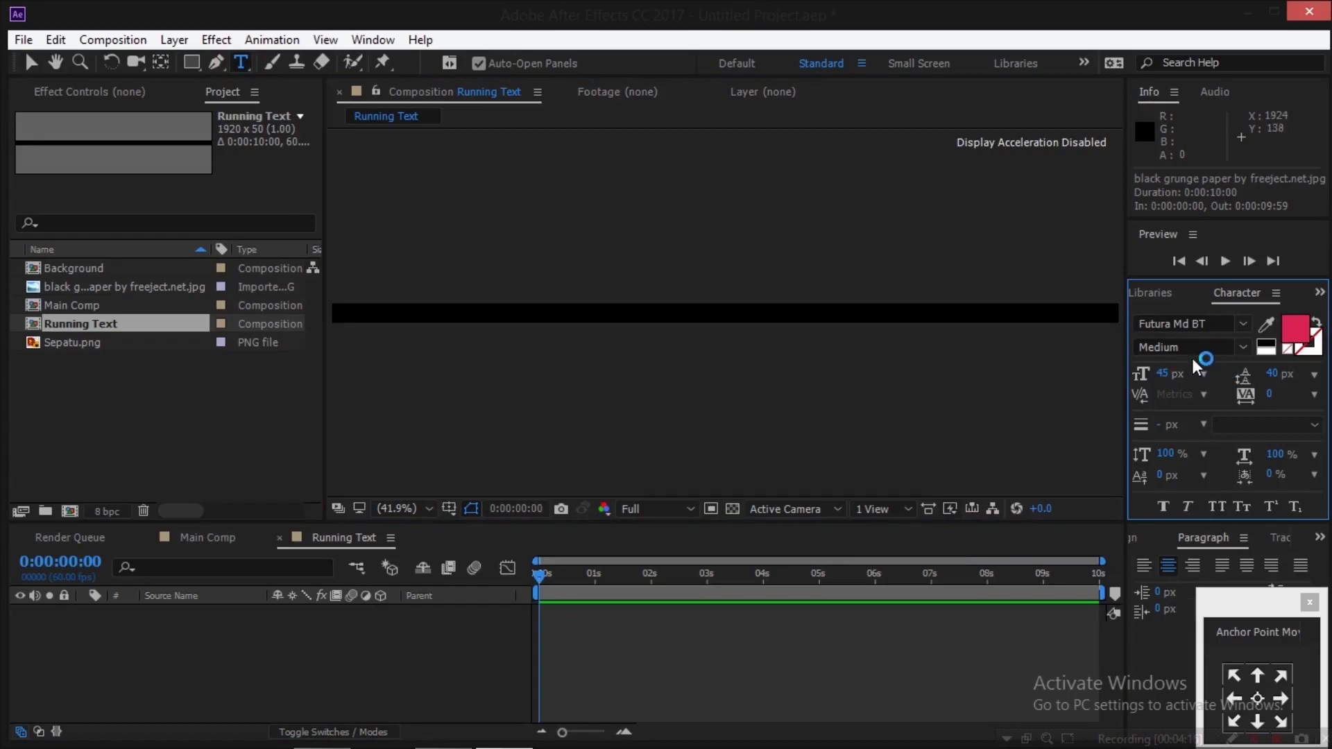
Set the text fill colour to hex D92251 and copy the repeated NIKE words from Notepad
click(1294, 339)
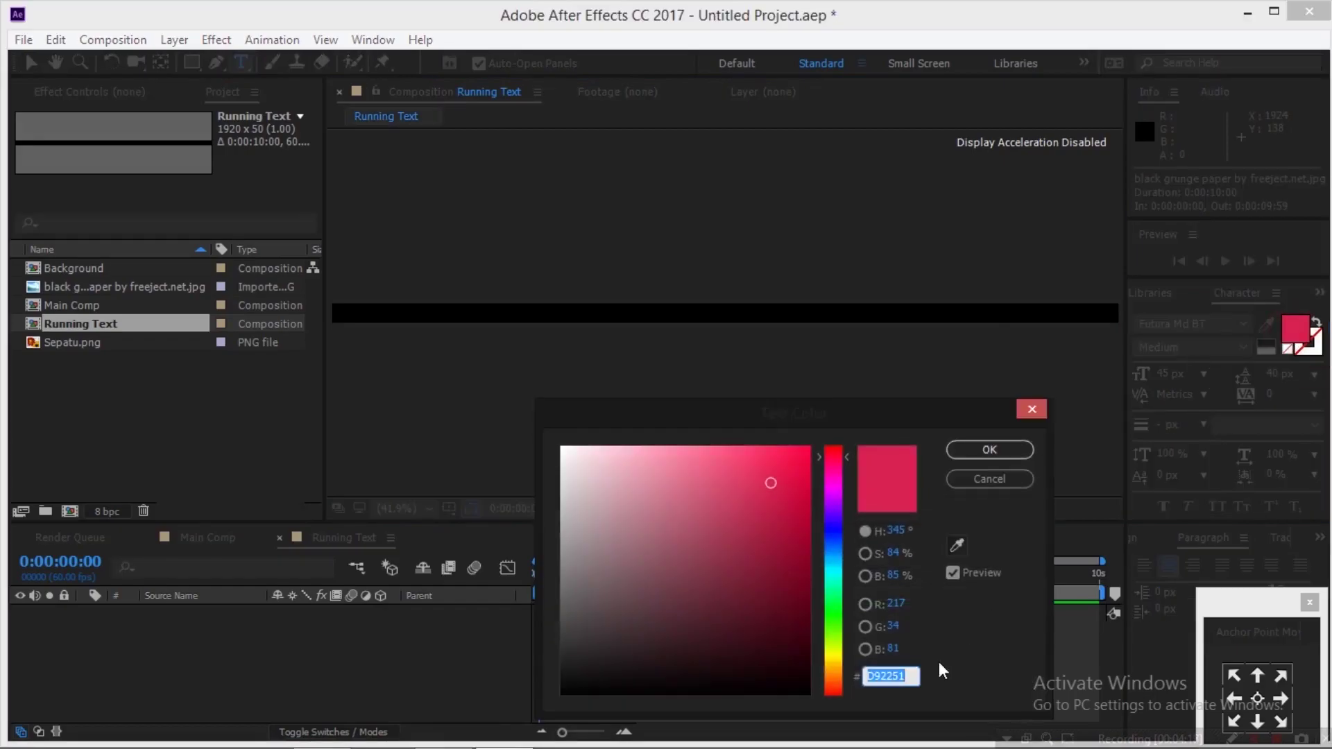
click(914, 673)
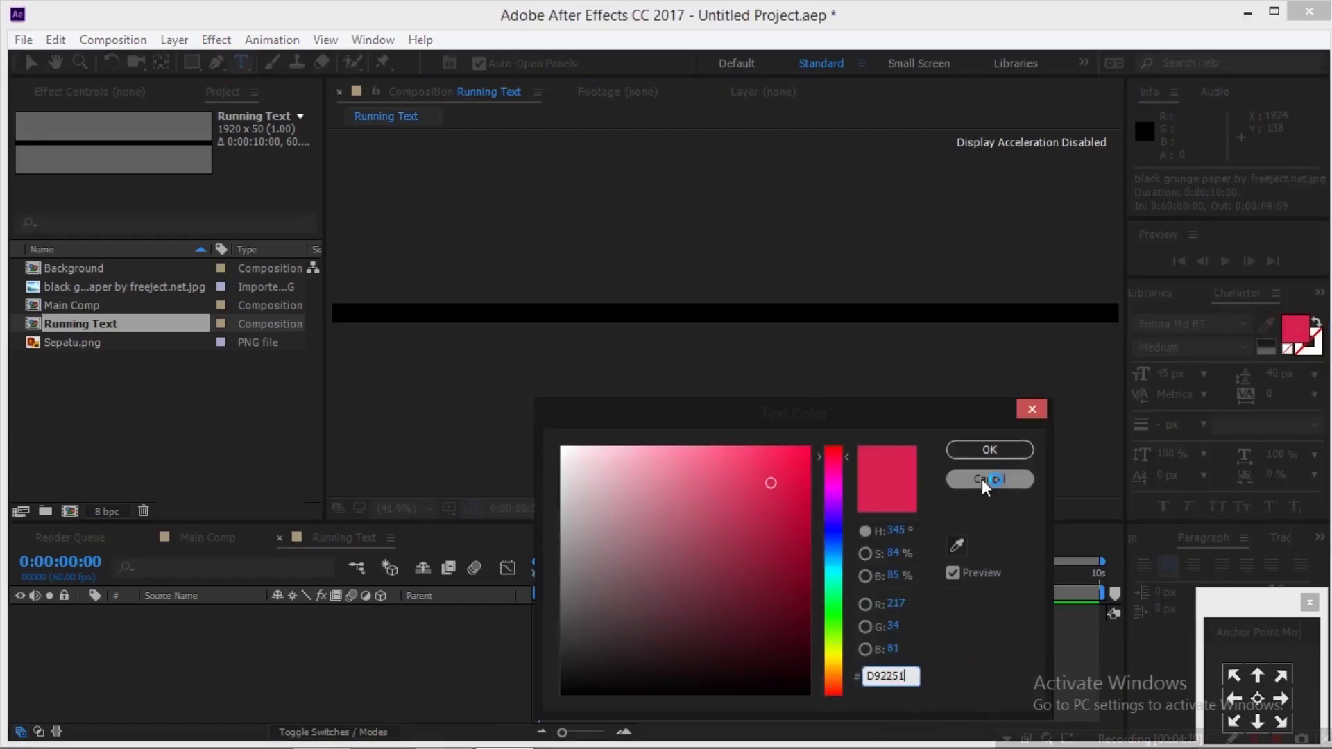
click(988, 452)
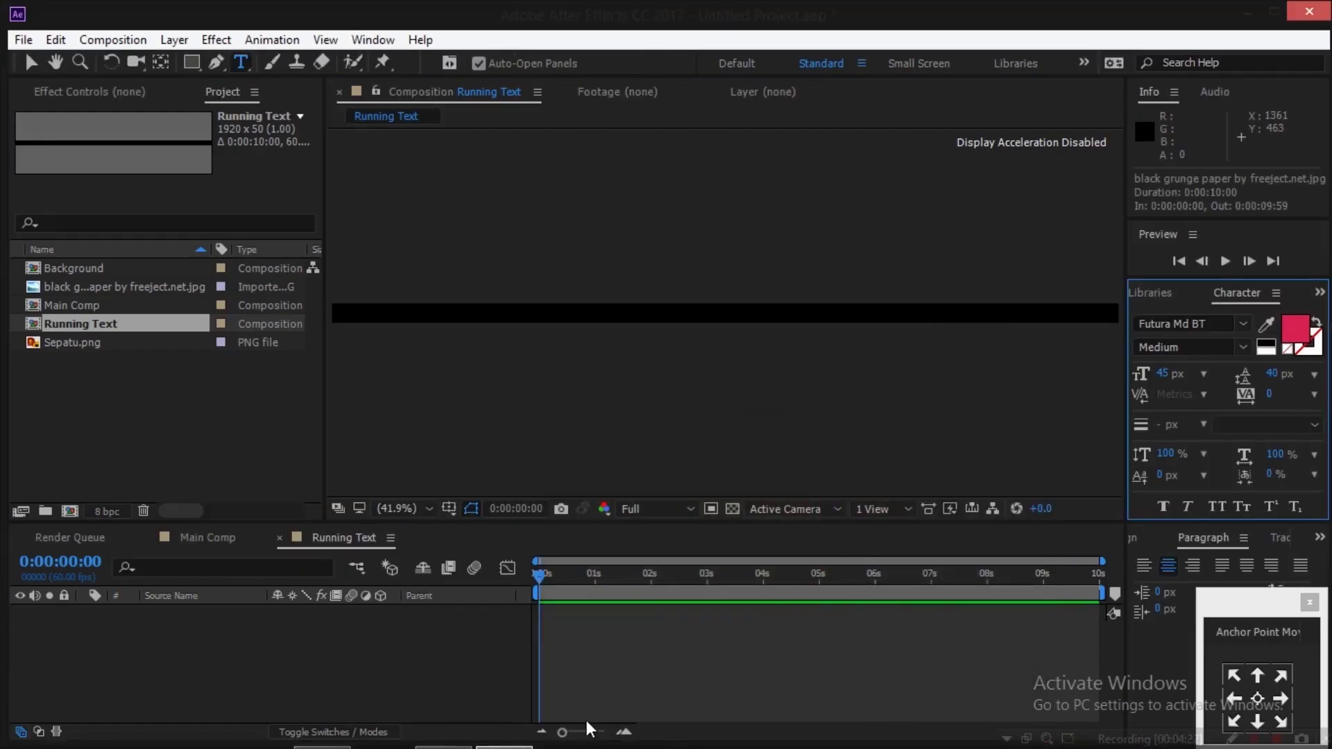
click(444, 741)
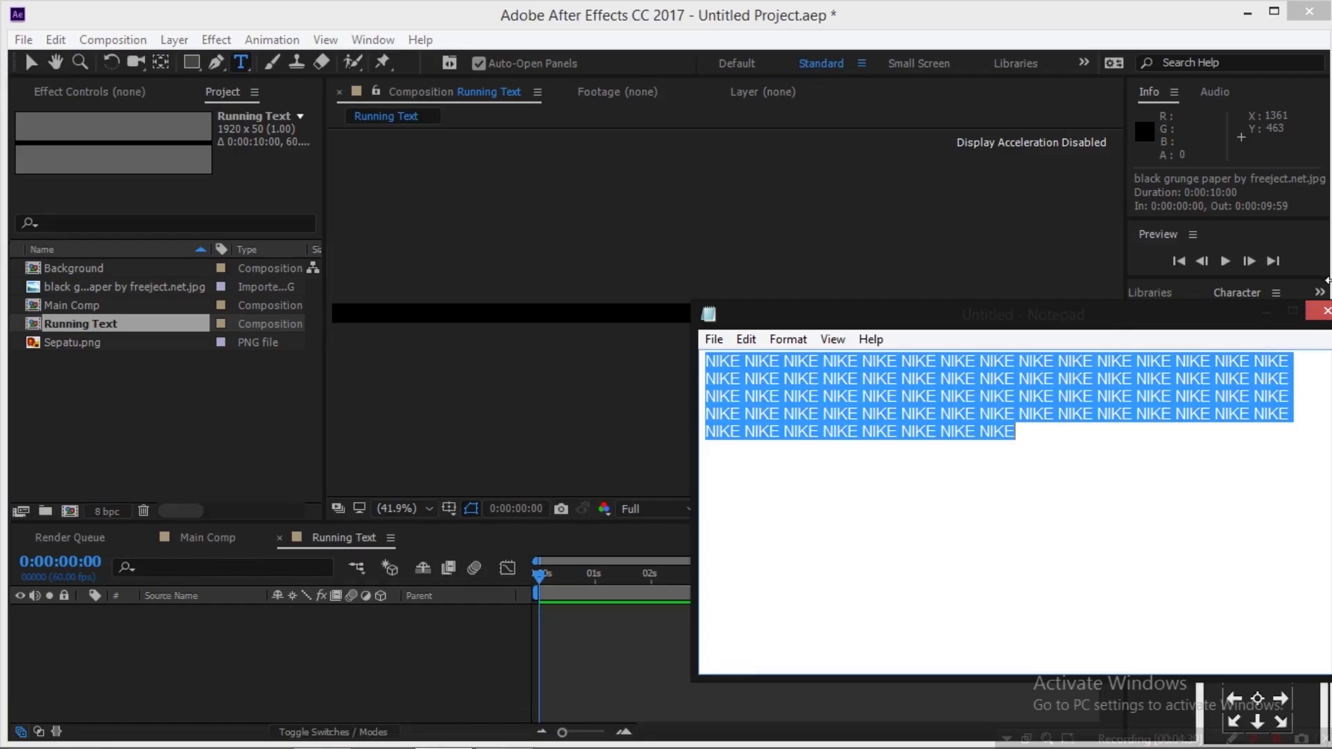
click(1266, 313)
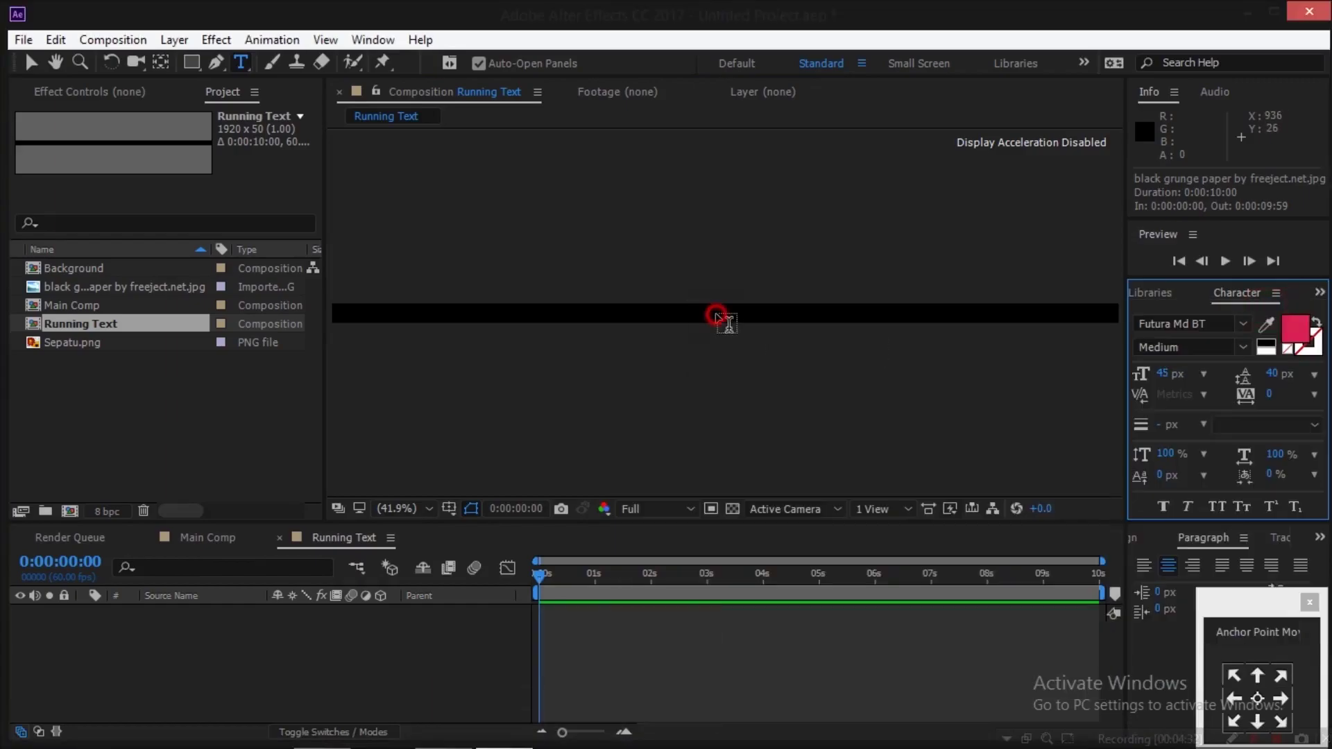
Paste the repeated NIKE words as a new text layer in Running Text
click(717, 317)
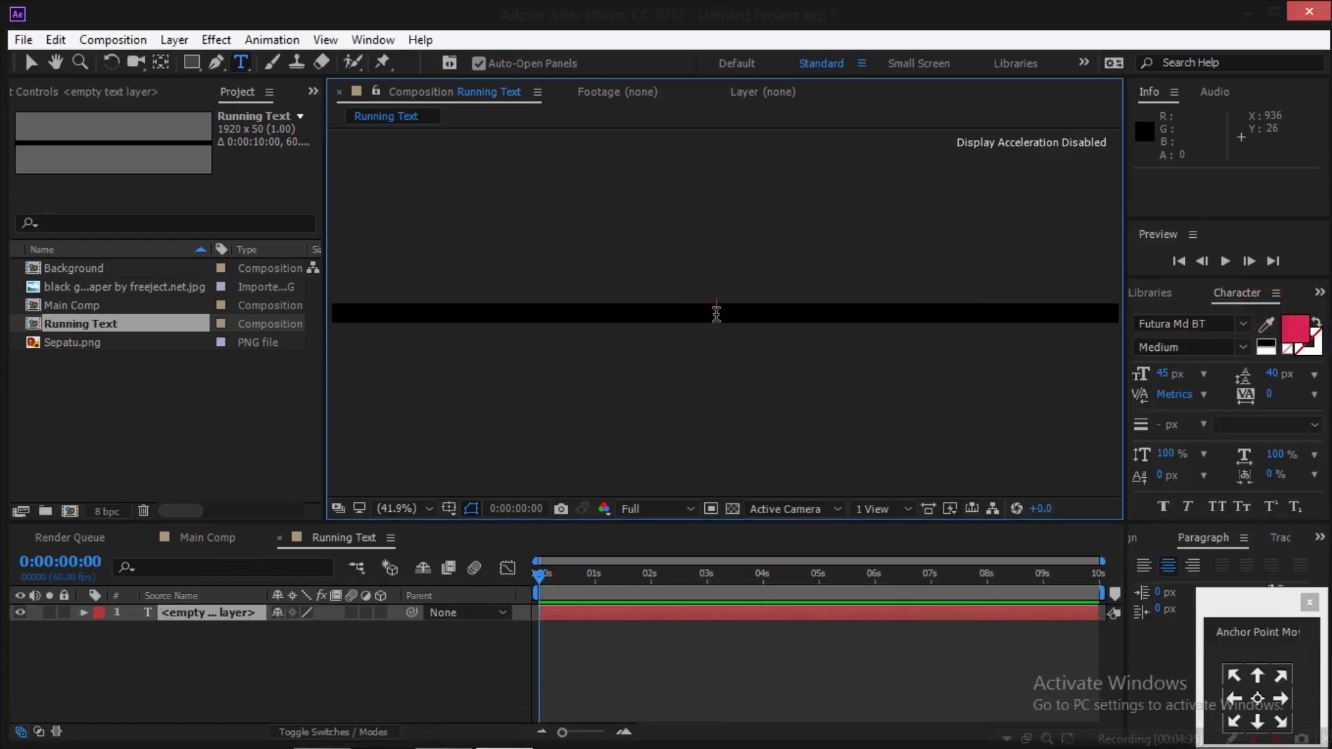
key(ctrl+v)
click(31, 62)
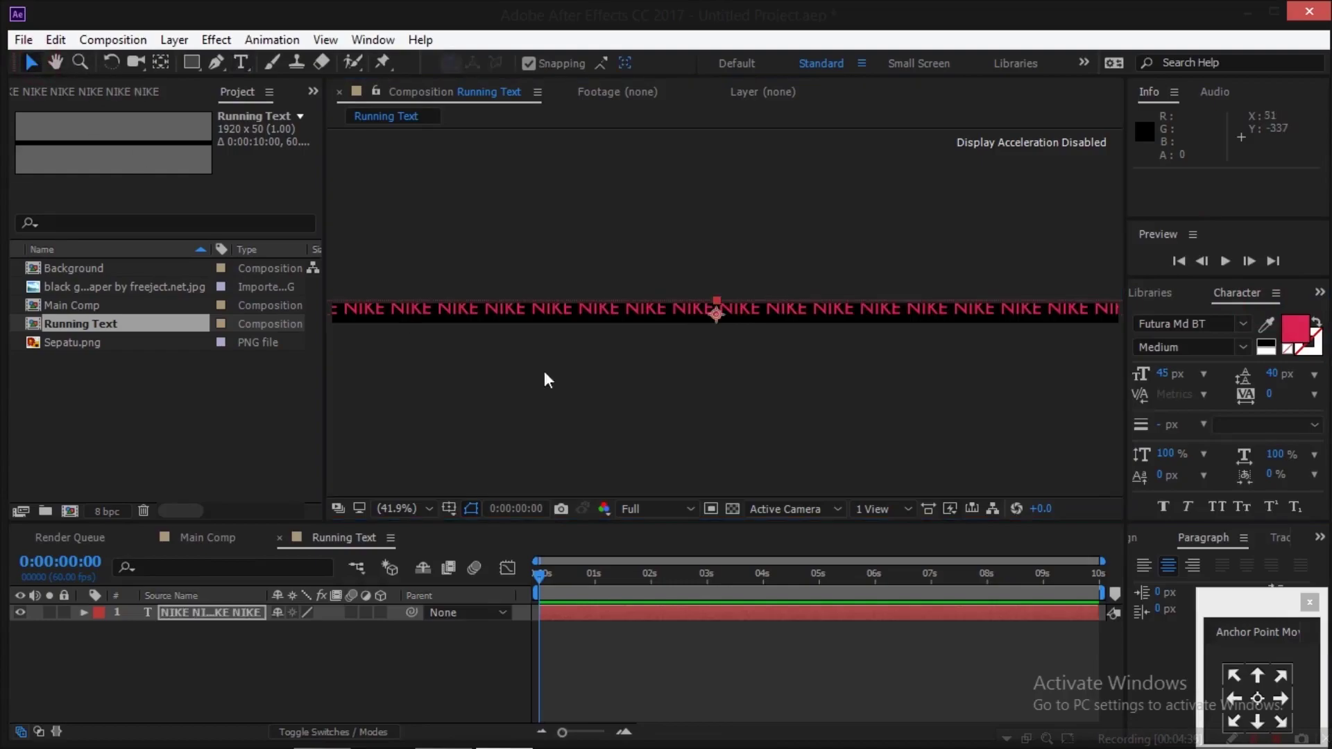
Centre the text's anchor point and align it to the composition's horizontal and vertical centre
click(1260, 698)
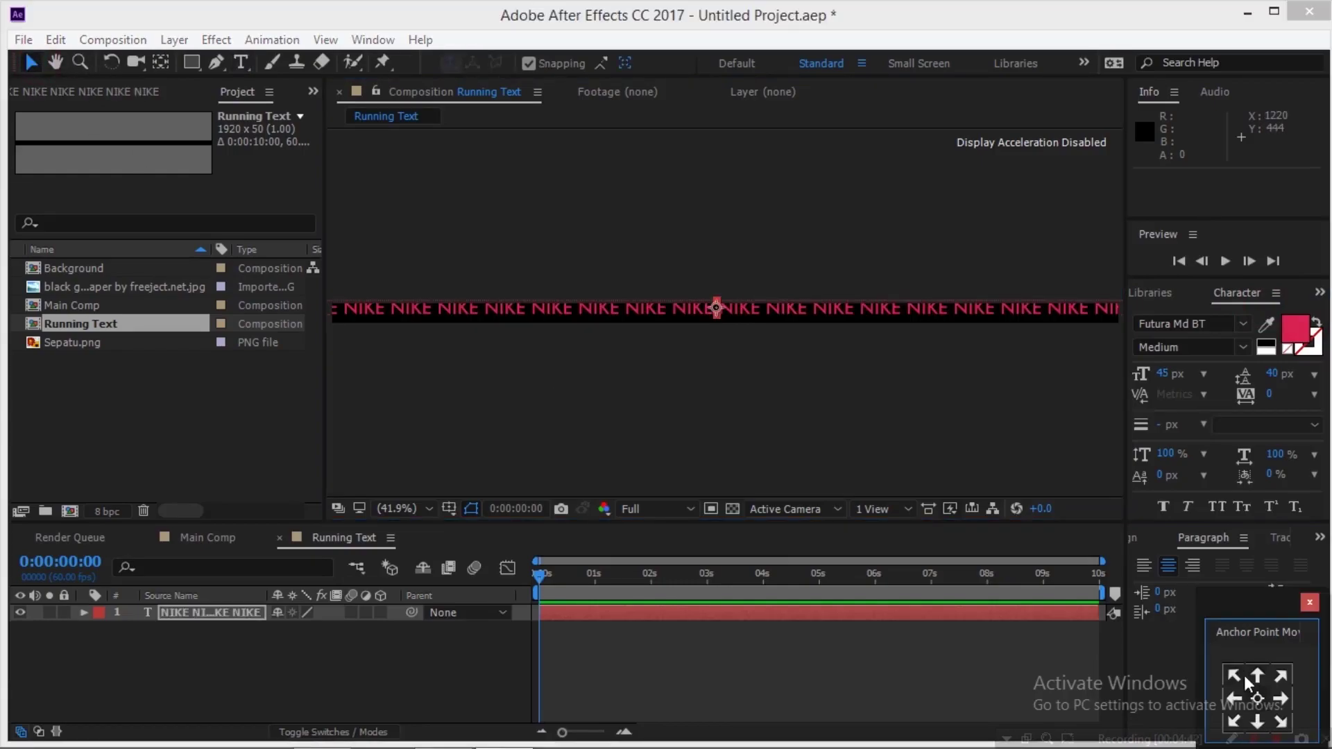
click(1139, 539)
click(1178, 586)
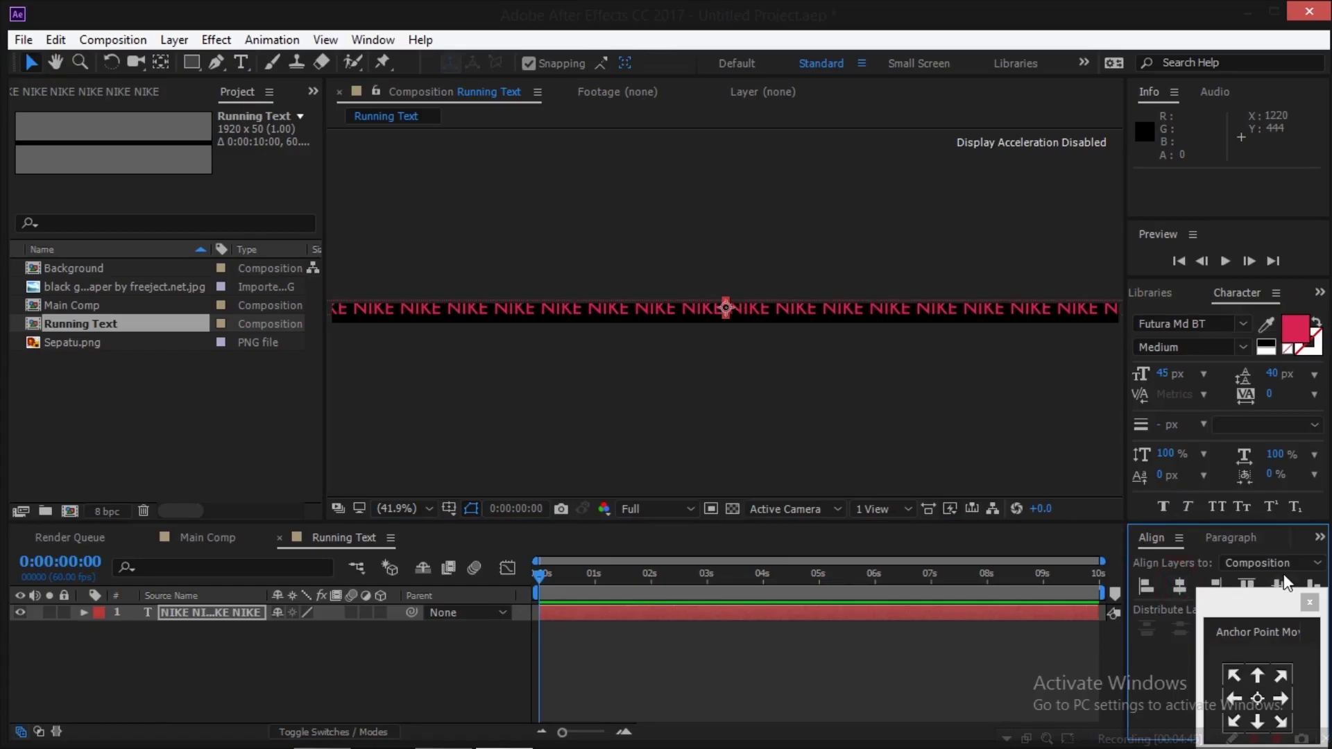
click(1280, 584)
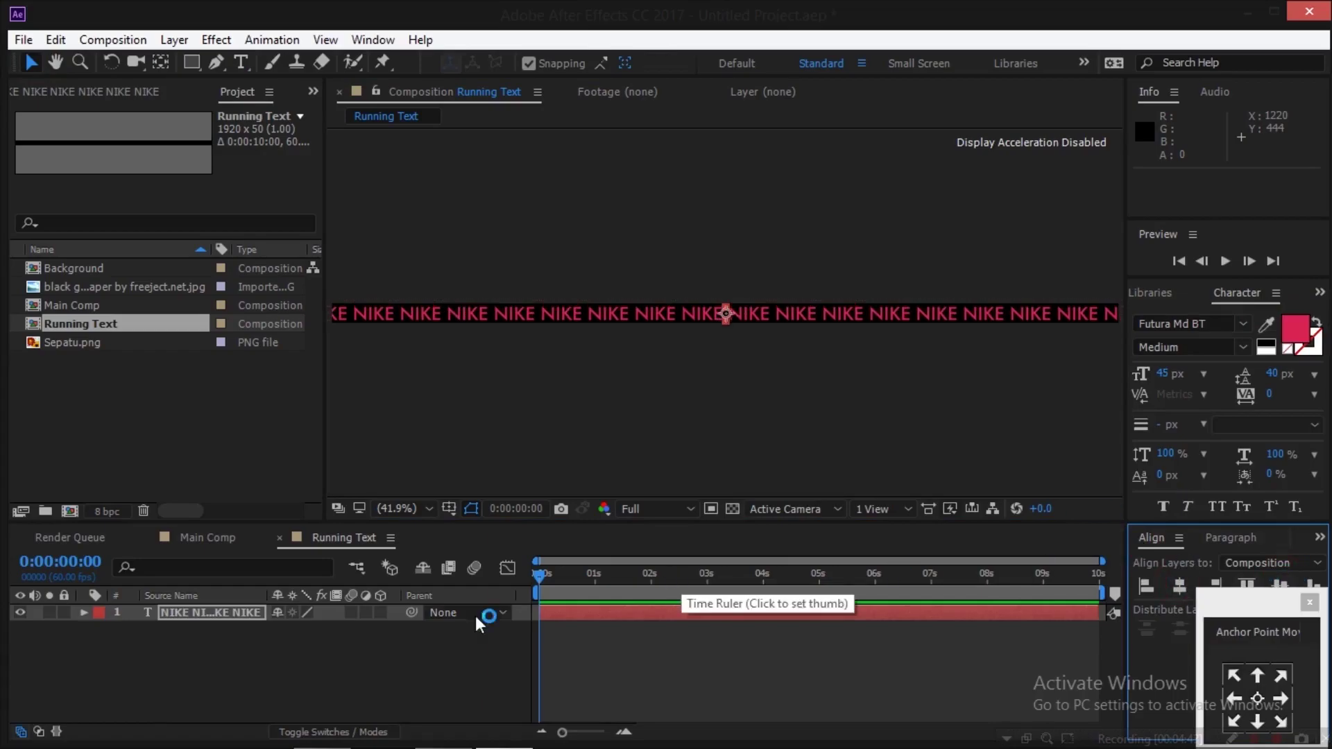
click(428, 652)
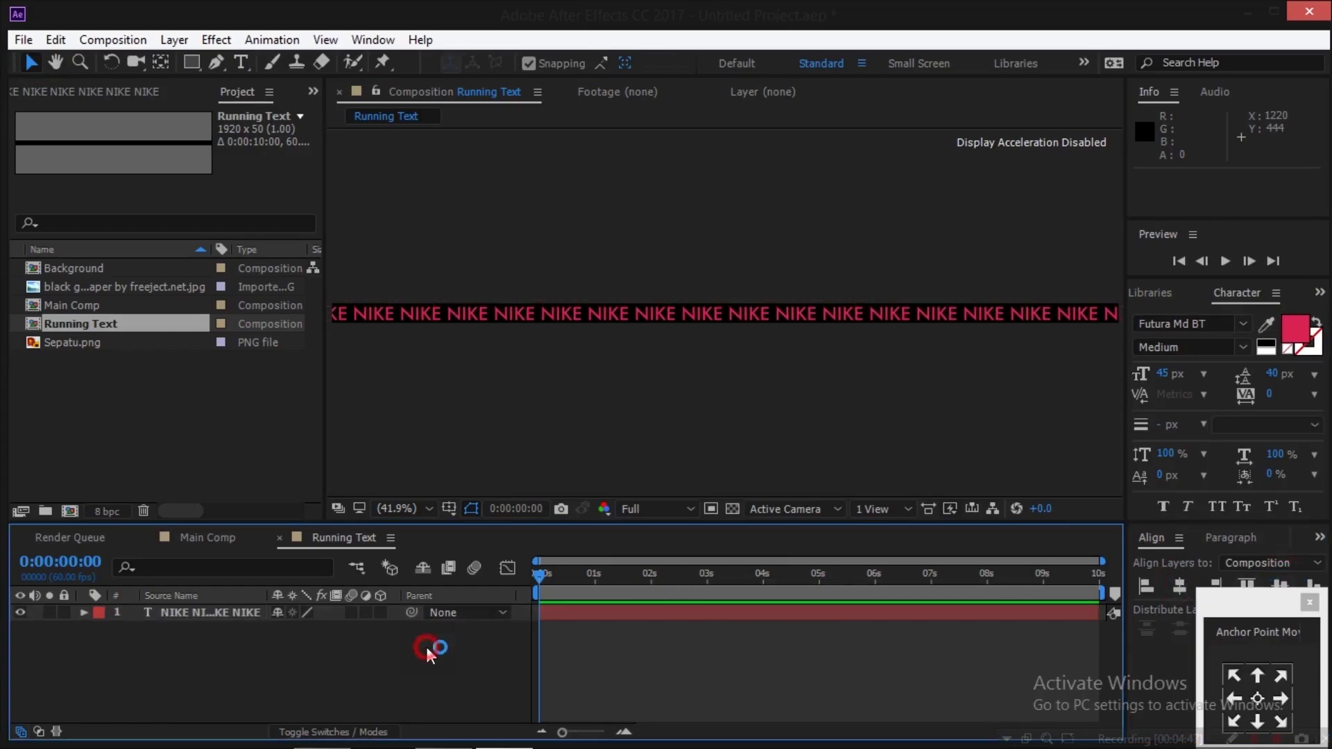
Add a black solid, Black Solid 1, beneath the NIKE text layer
right_click(315, 652)
click(627, 485)
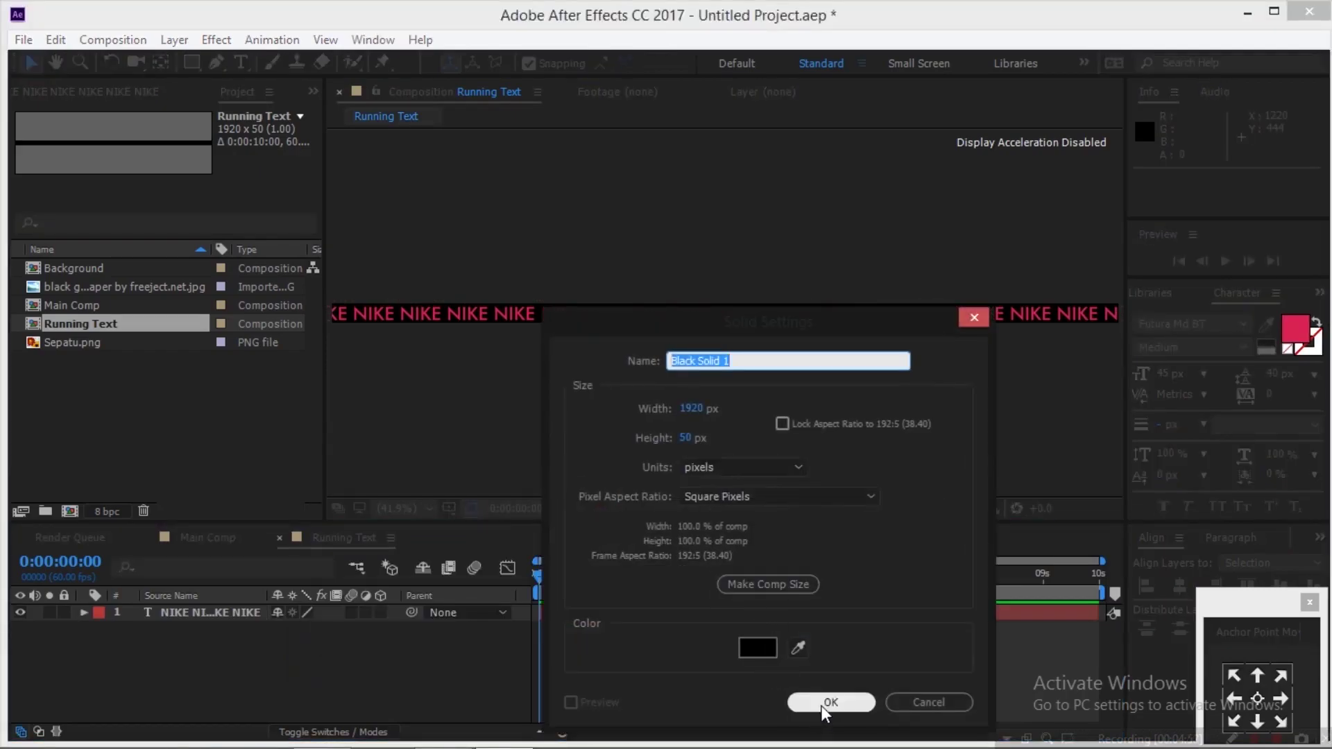
click(818, 705)
click(228, 614)
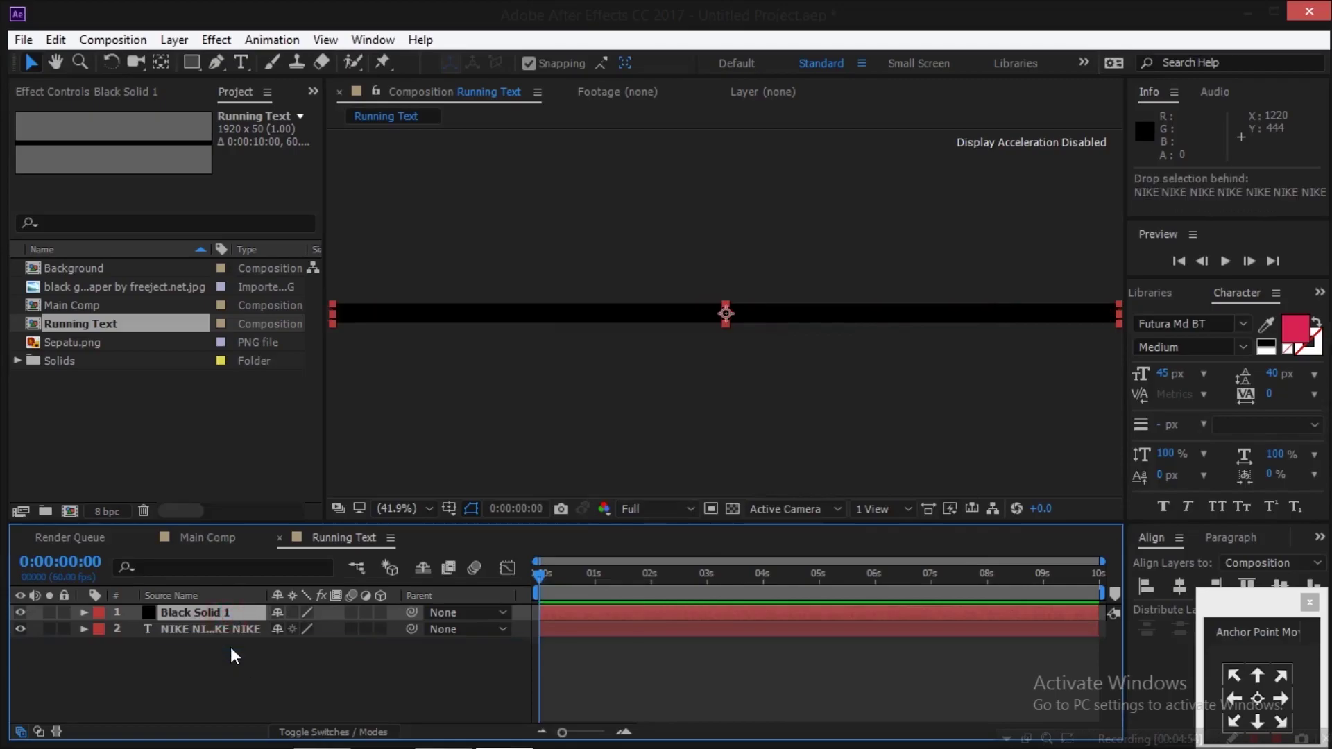
drag(231, 639, 230, 646)
Duplicate the Running Text composition as Running Text 2
click(123, 433)
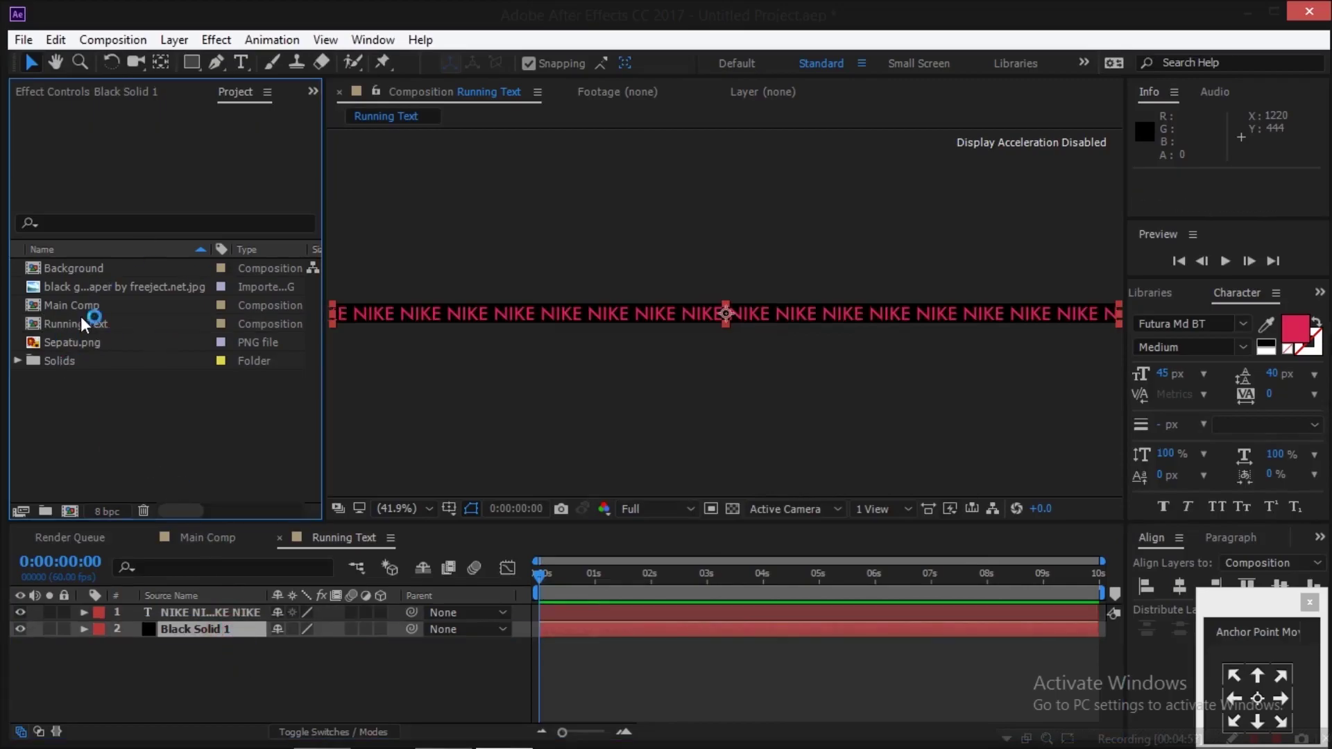
click(81, 324)
click(54, 41)
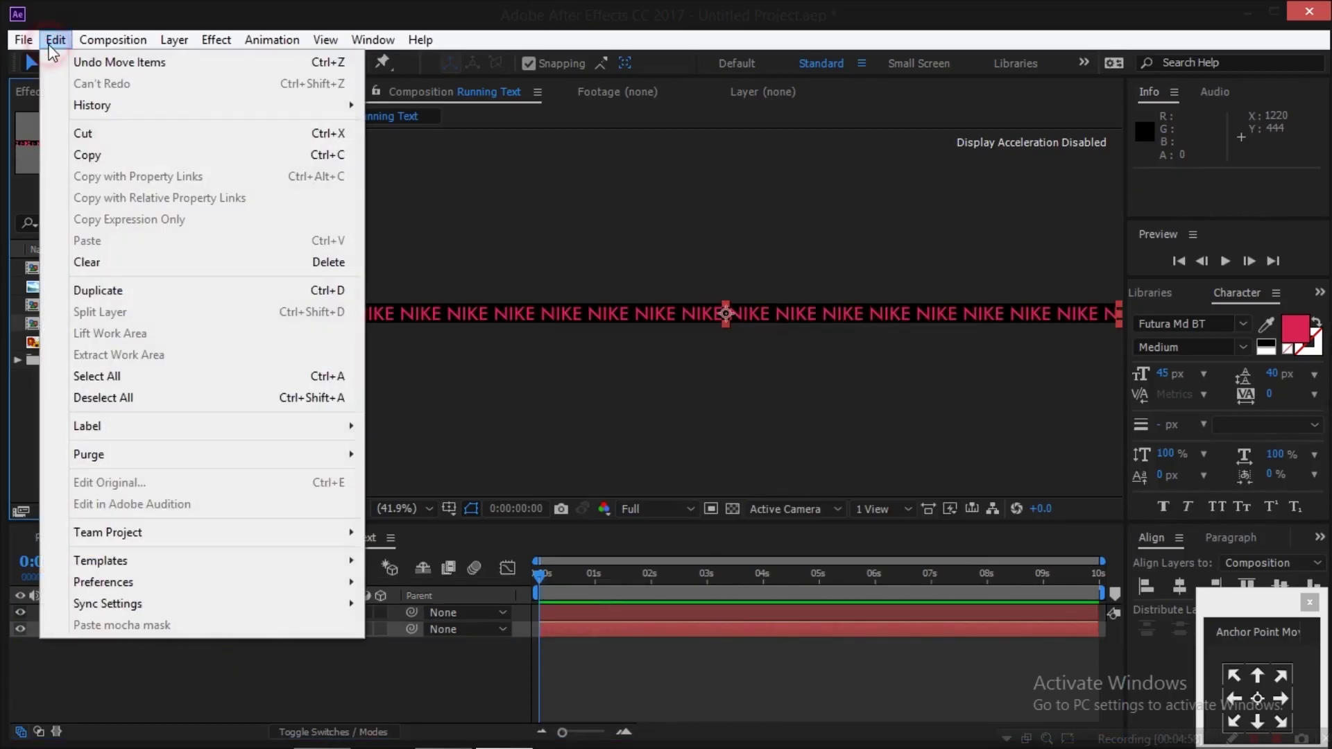
click(98, 290)
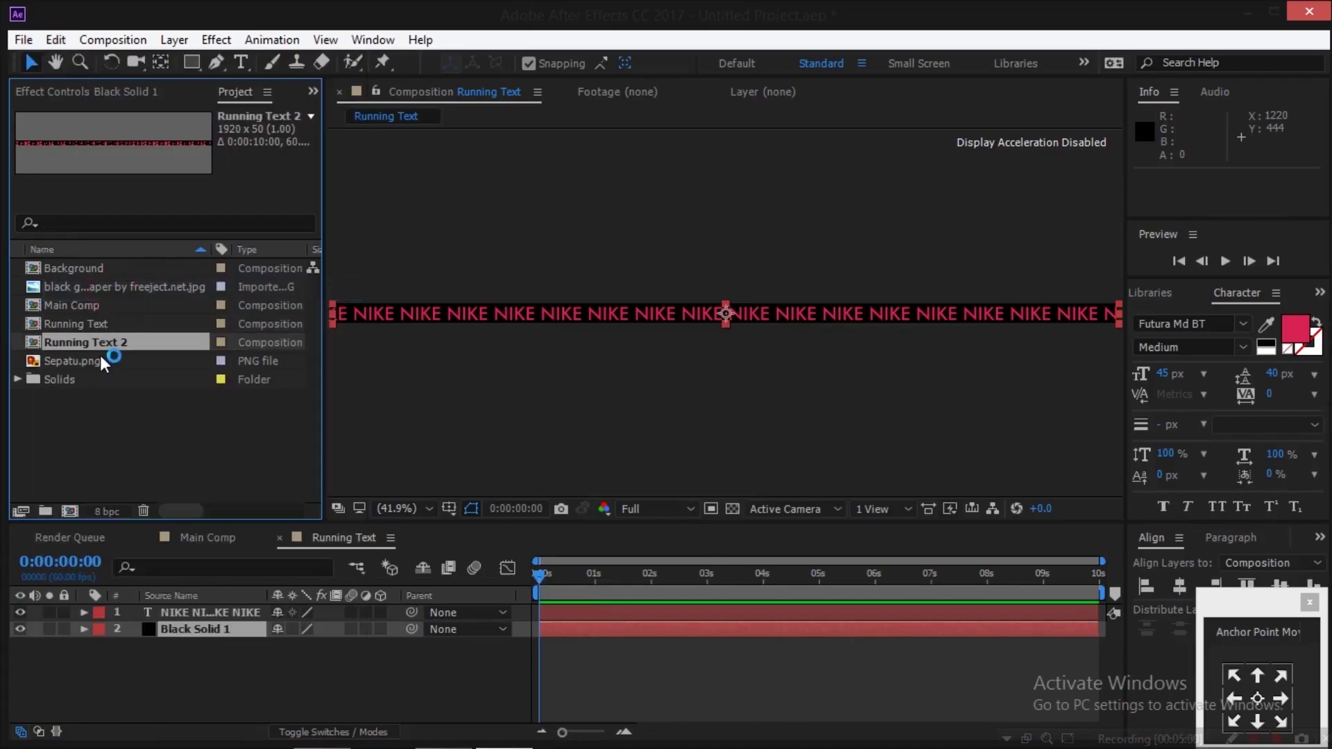
double_click(104, 345)
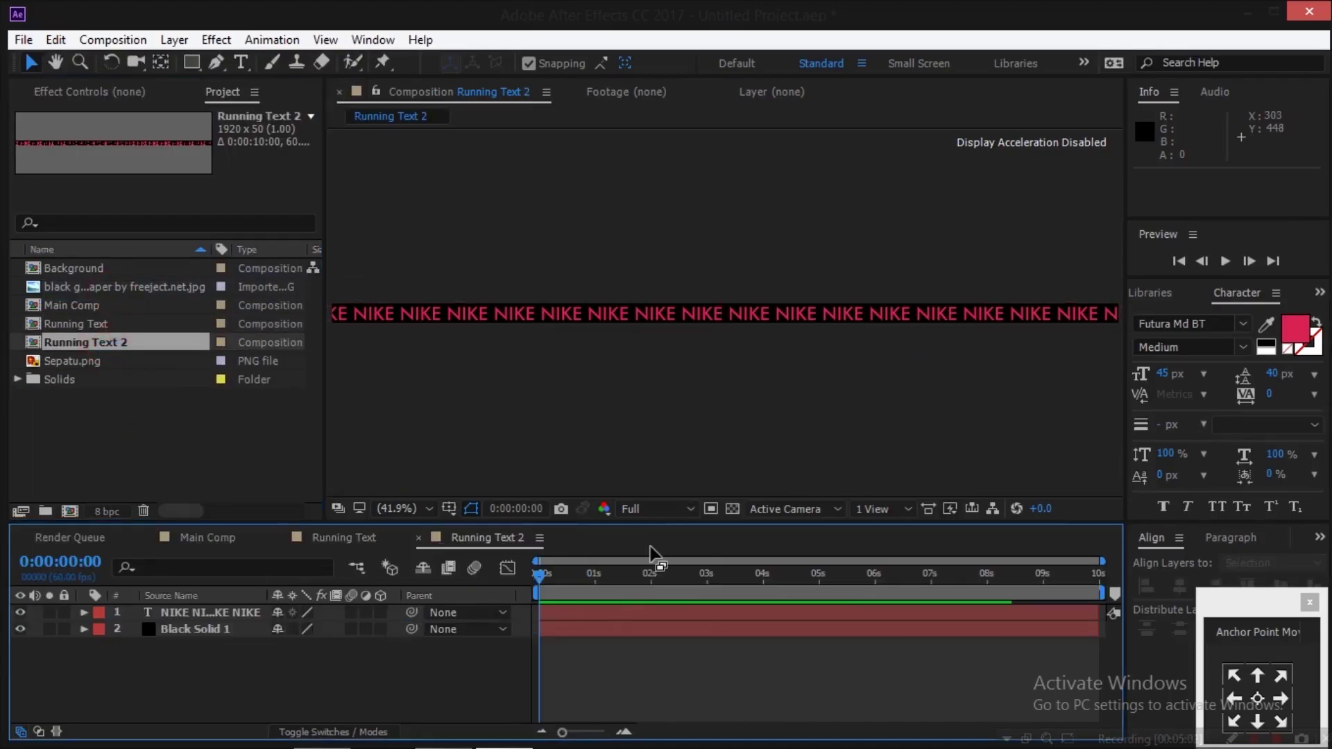
click(348, 543)
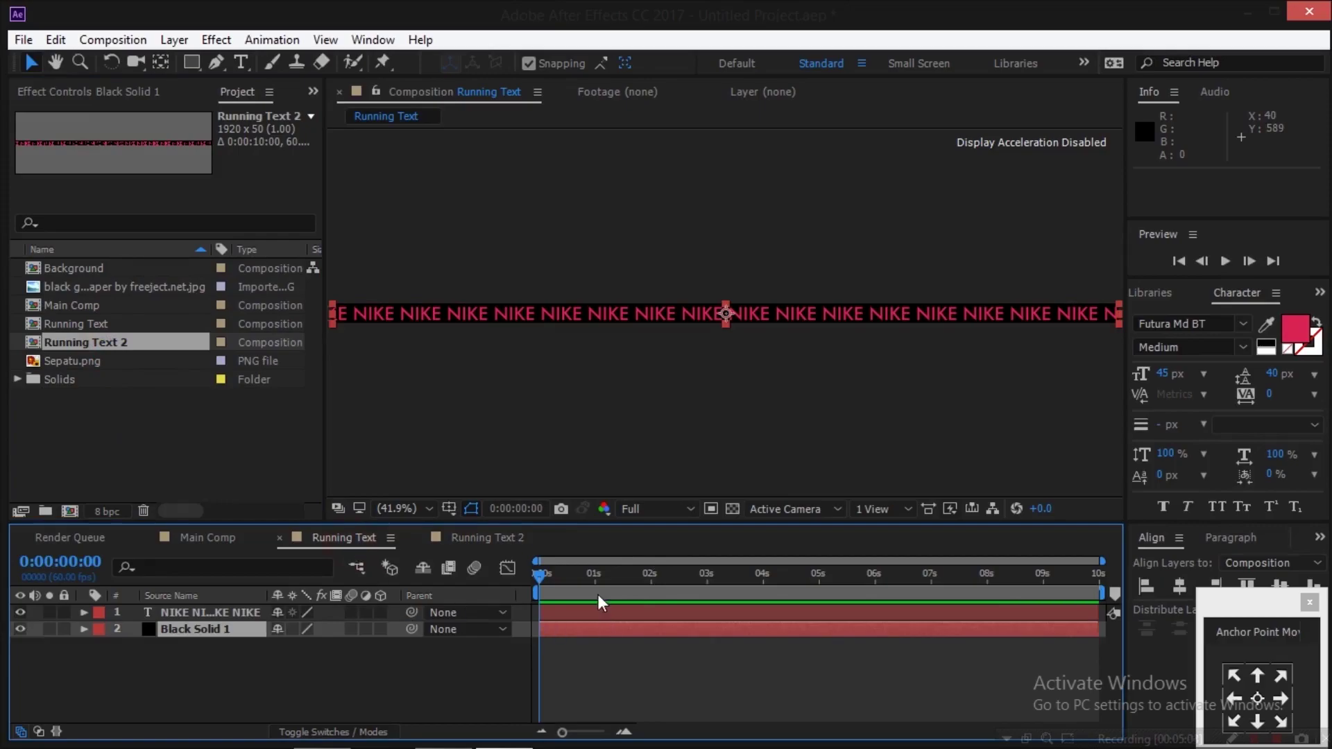
Set a starting Position keyframe for the NIKE text at X 3777
click(234, 614)
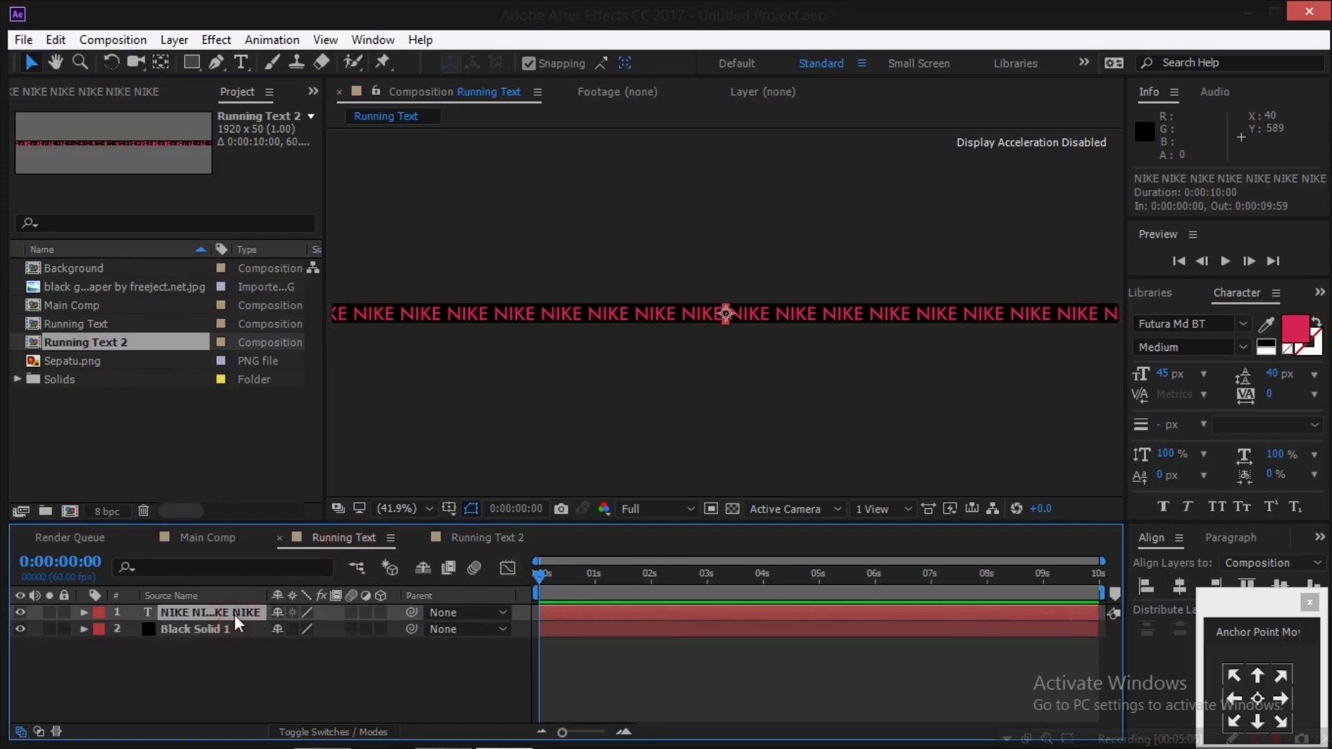
key(p)
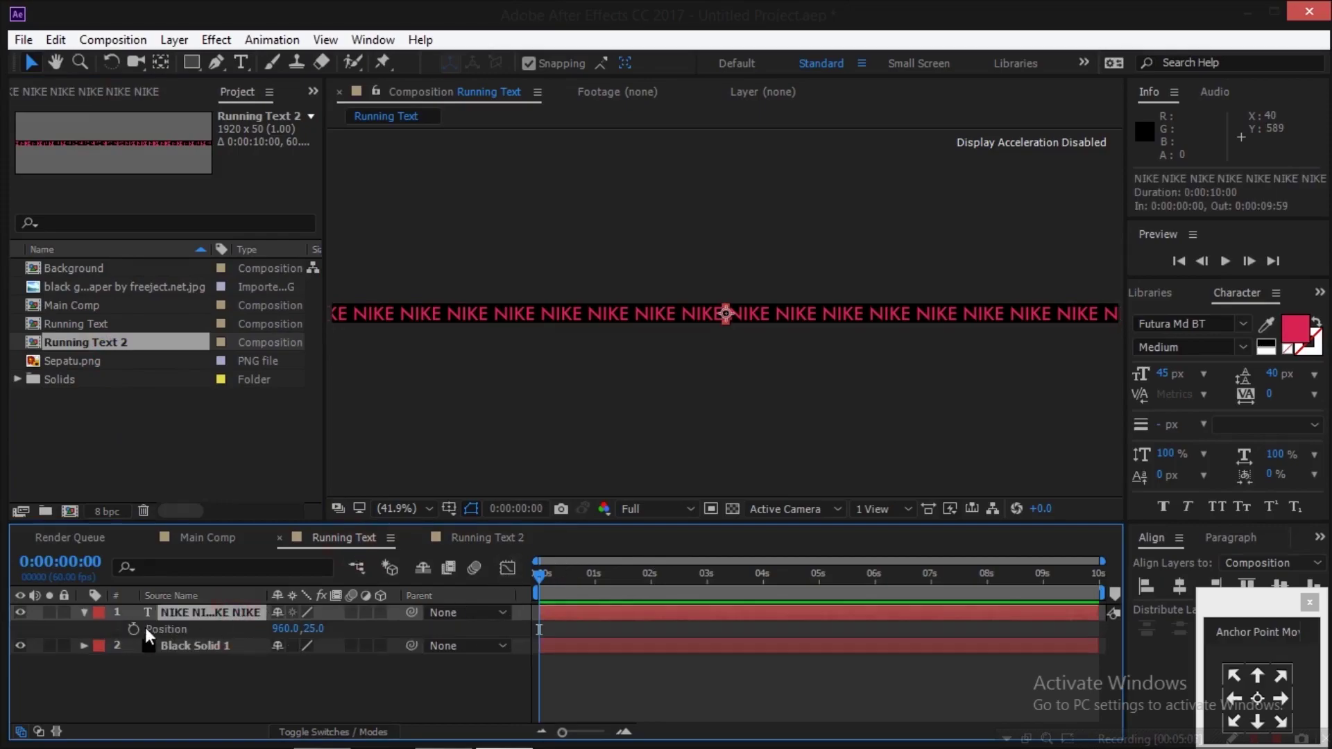
click(135, 629)
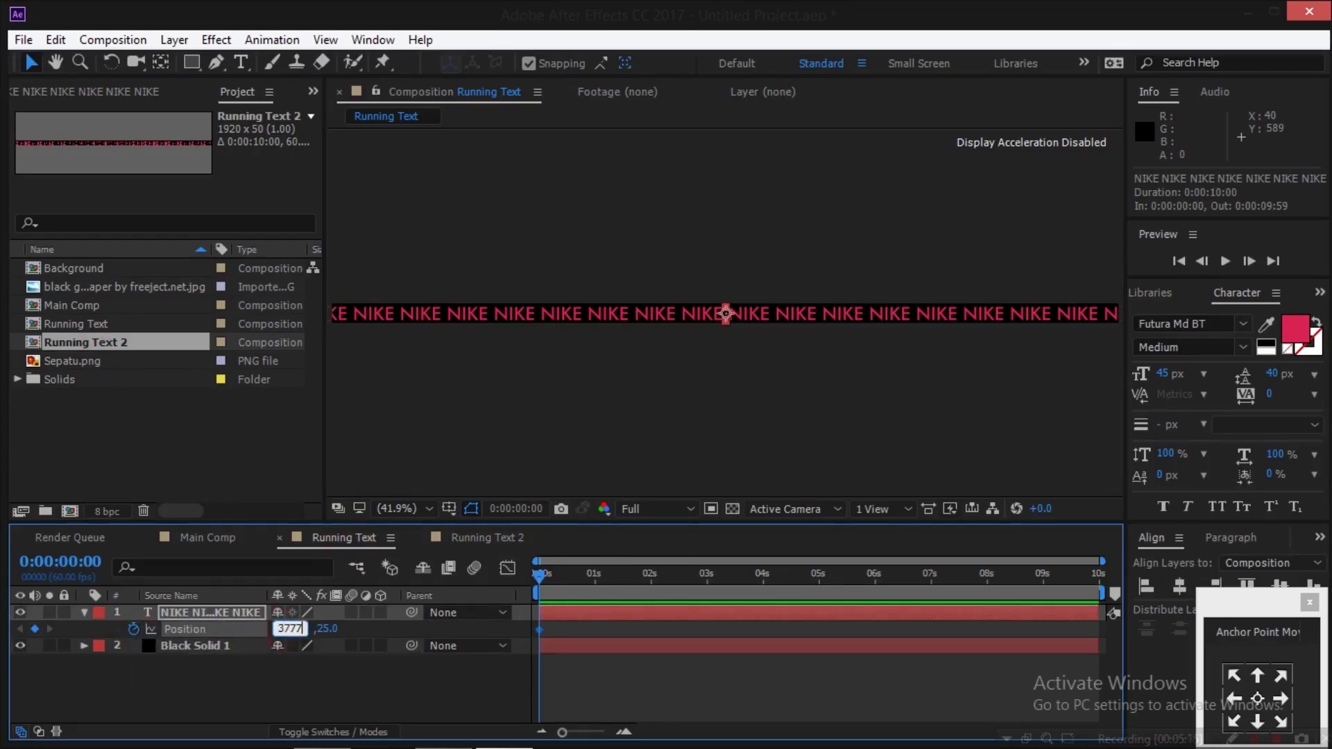
click(624, 630)
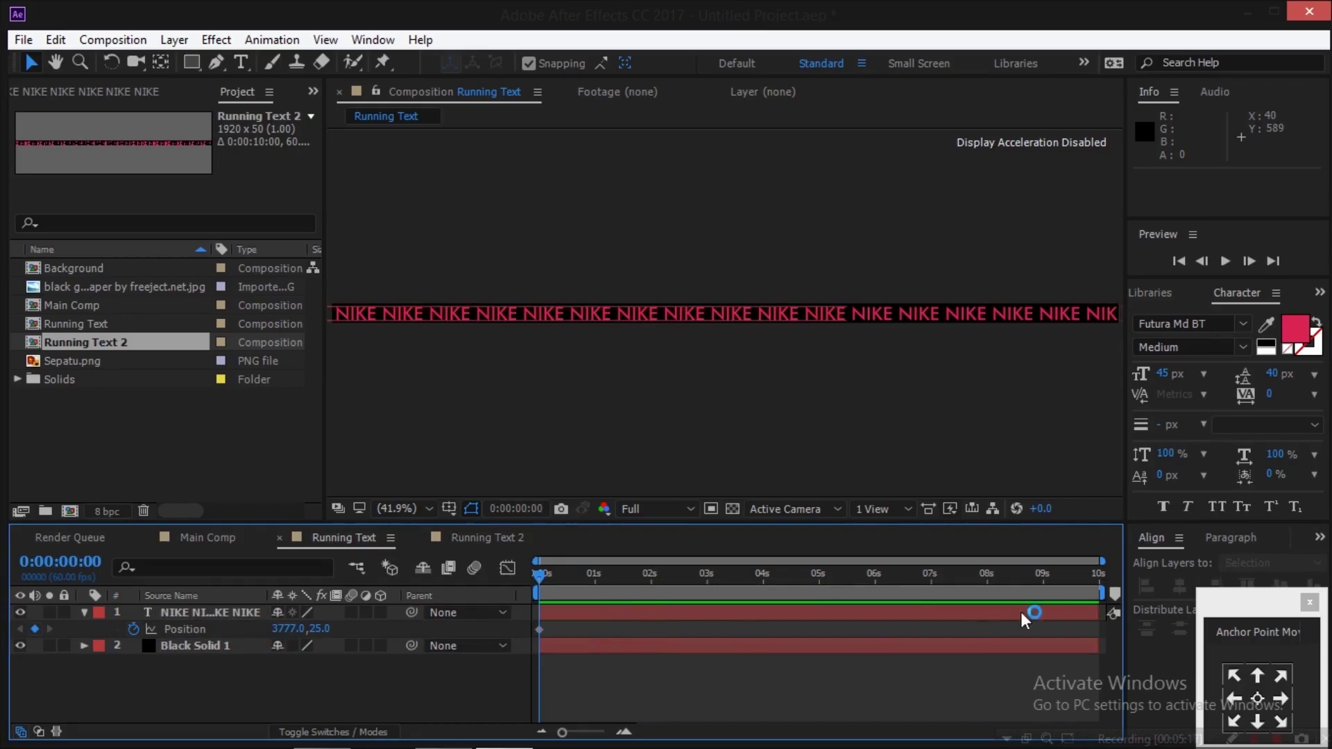
Set an ending Position keyframe at X 1001 and preview the scroll
drag(1086, 573, 1125, 585)
click(261, 626)
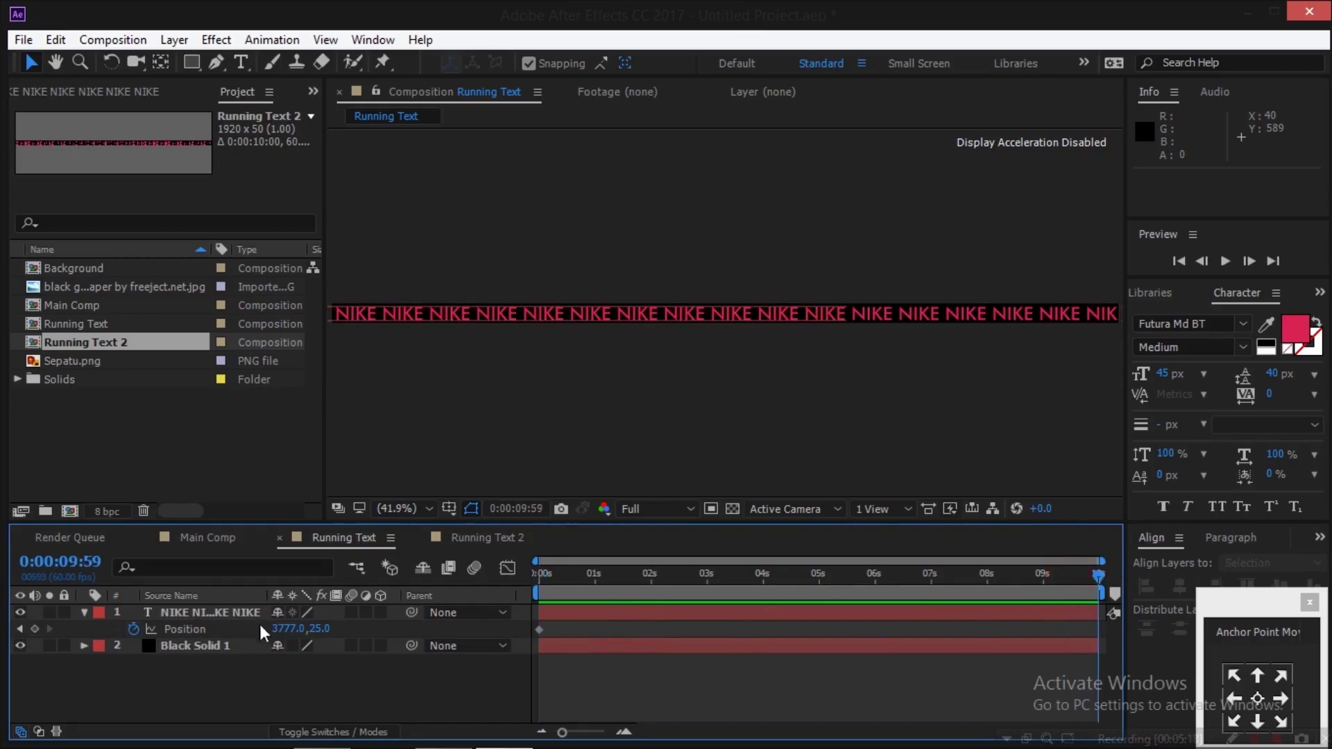
click(280, 628)
key(Return)
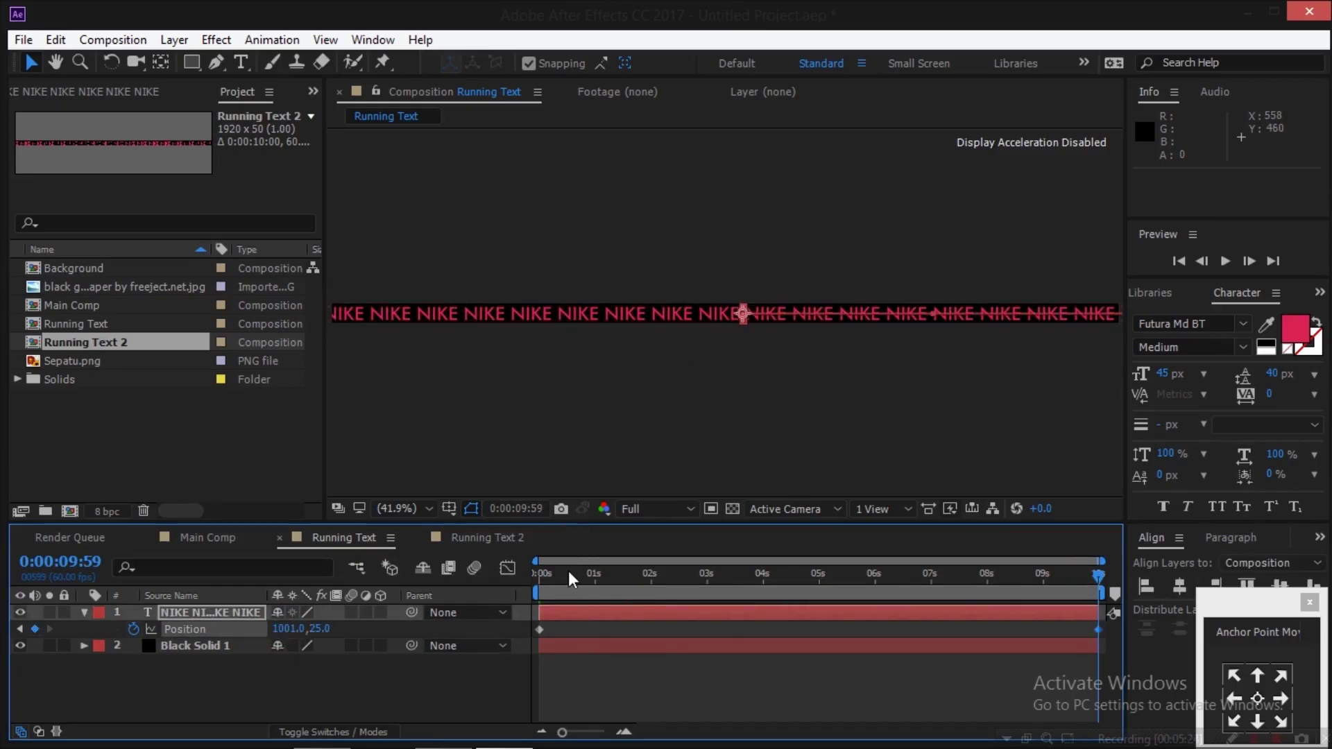
drag(543, 580, 611, 576)
In Running Text 2, set a starting Position keyframe for the NIKE text at X 1001
click(494, 537)
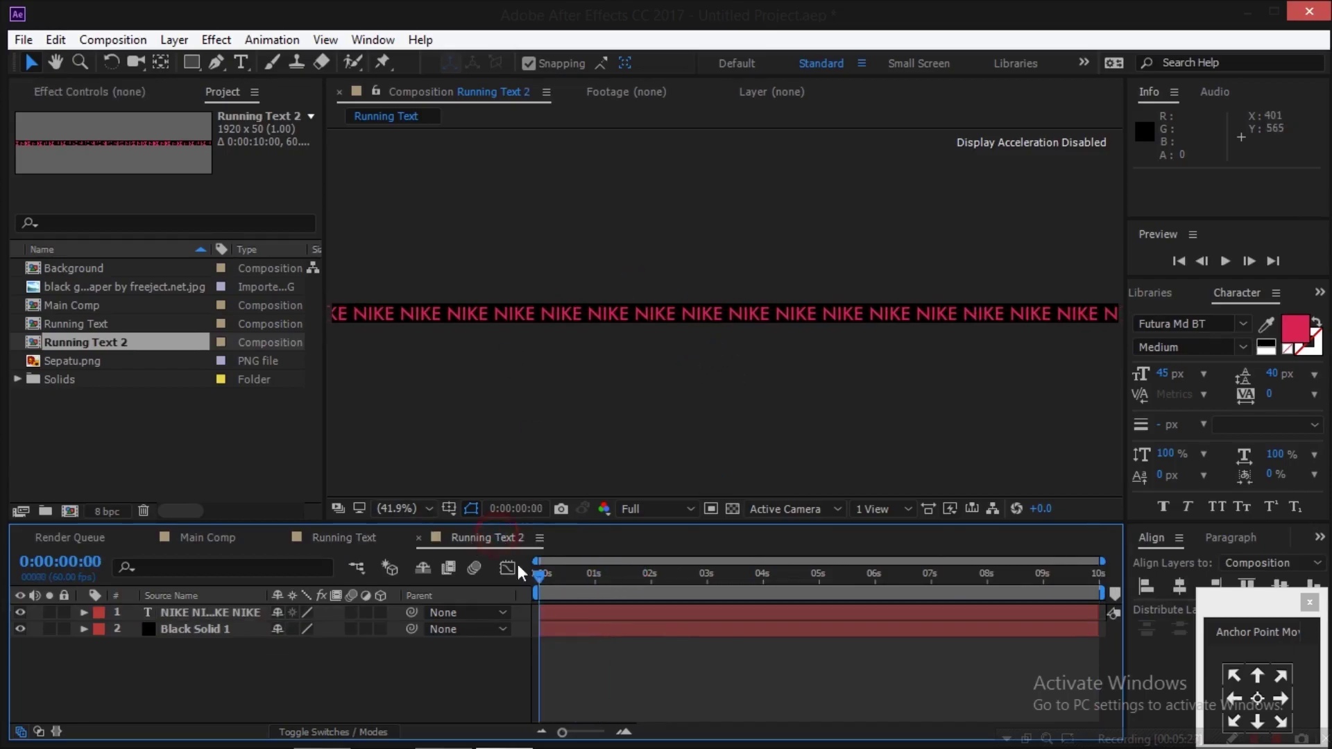
click(219, 612)
key(p)
click(133, 628)
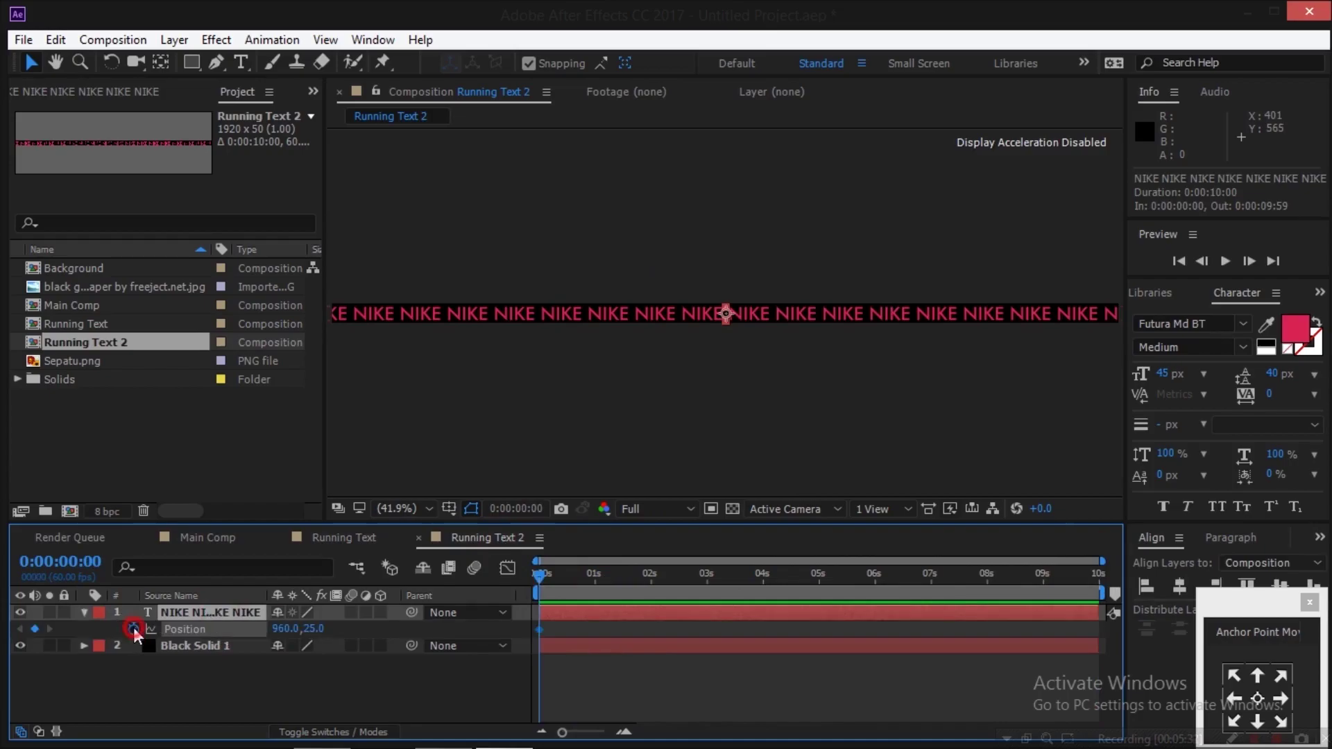
click(284, 627)
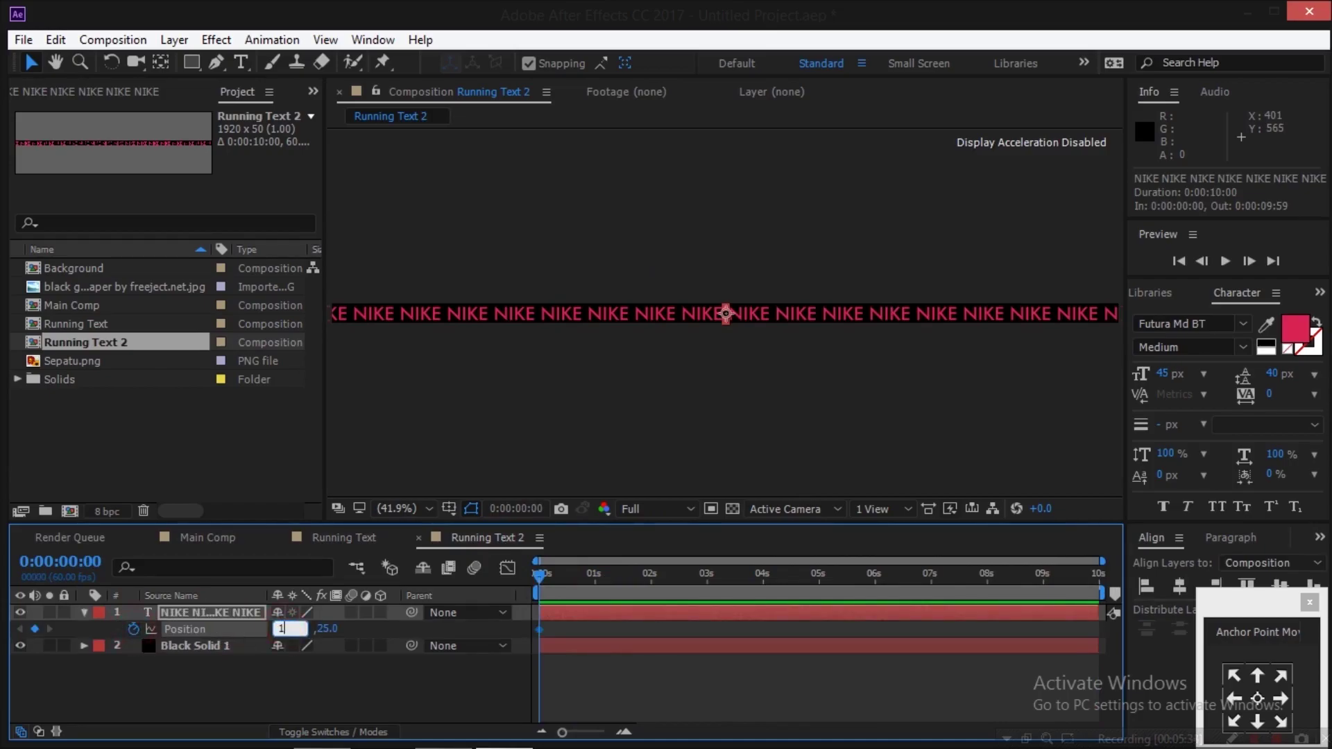
drag(280, 621, 280, 621)
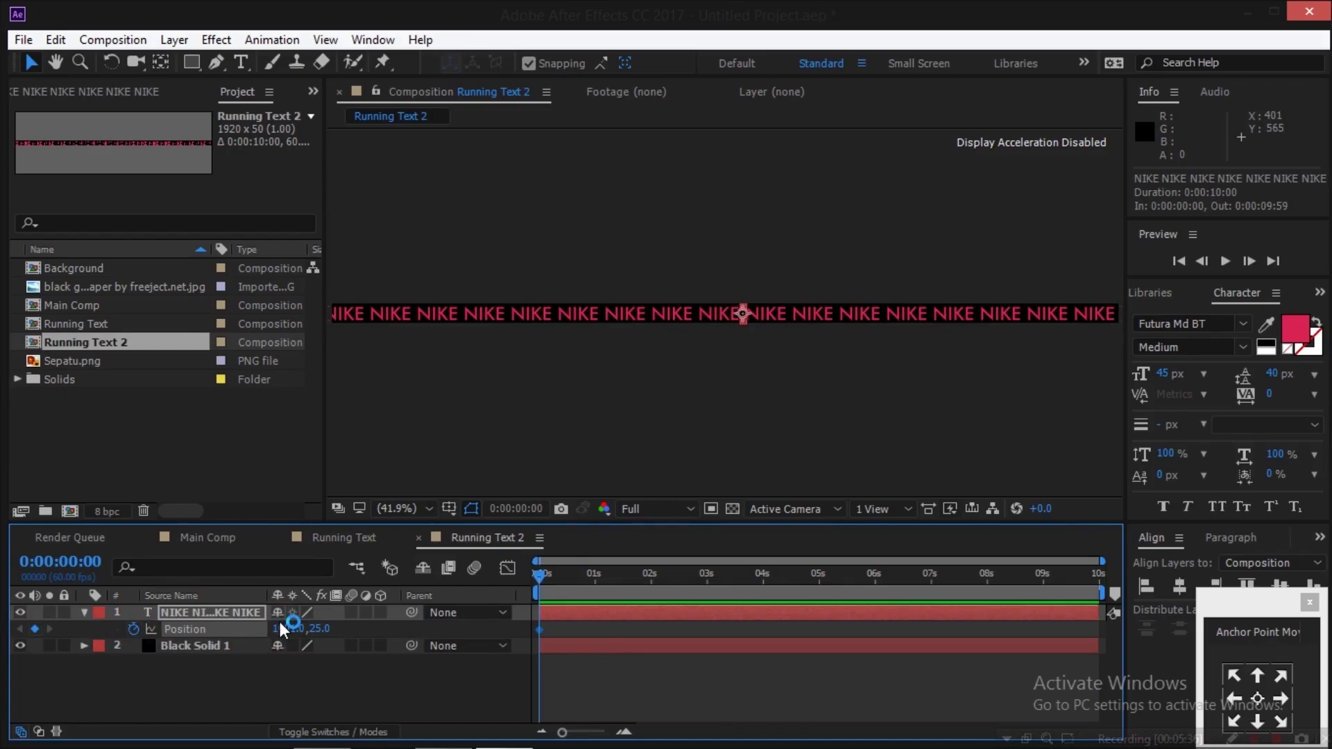
Set an ending Position keyframe at X 3777 at 9:59 and scrub to check the motion
drag(1068, 577, 1125, 577)
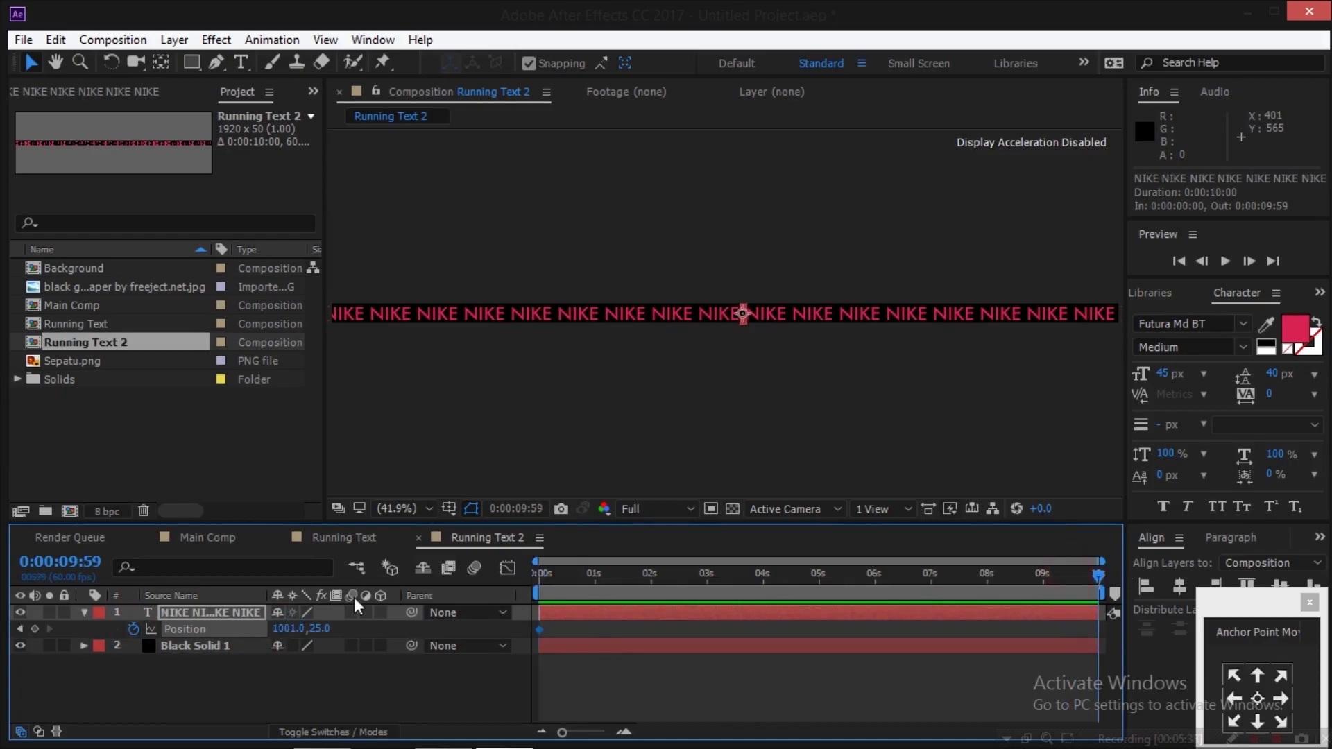
click(287, 629)
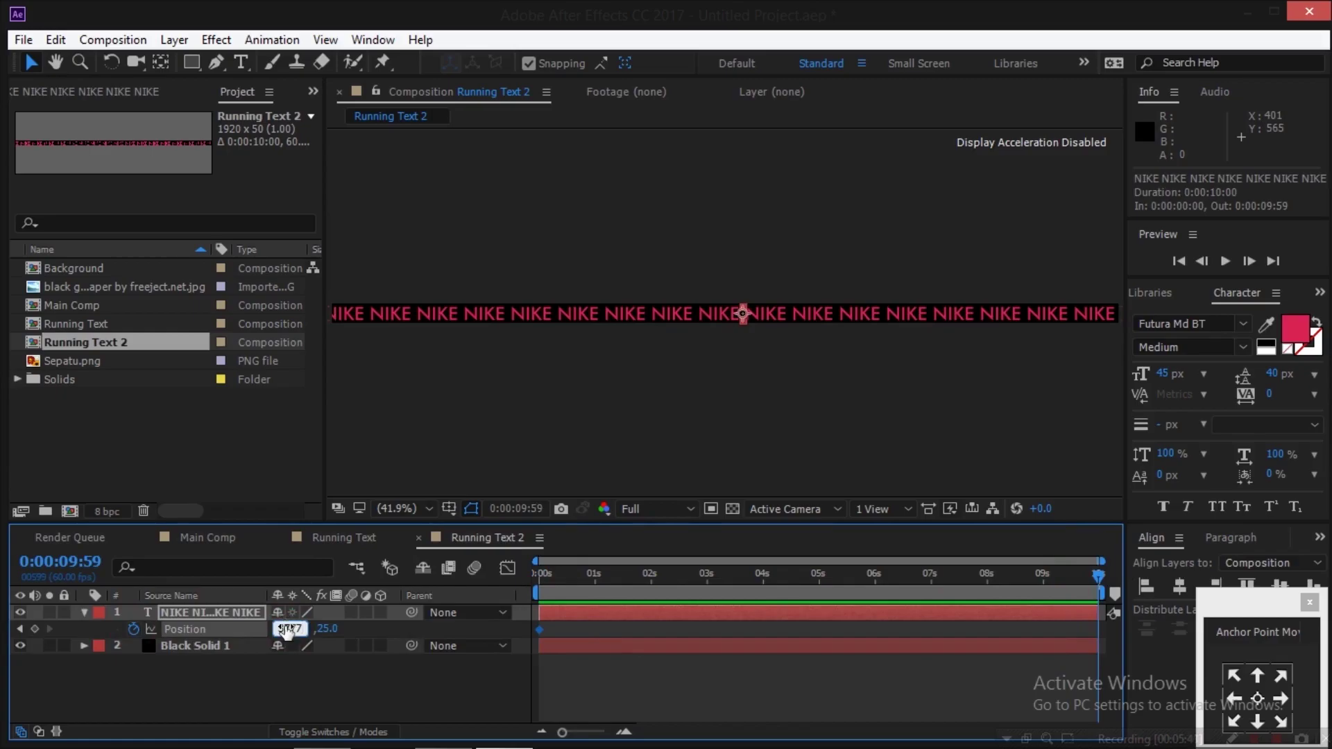
key(Return)
mouse_move(559, 573)
mouse_down()
mouse_move(536, 580)
mouse_move(633, 577)
mouse_up()
click(689, 689)
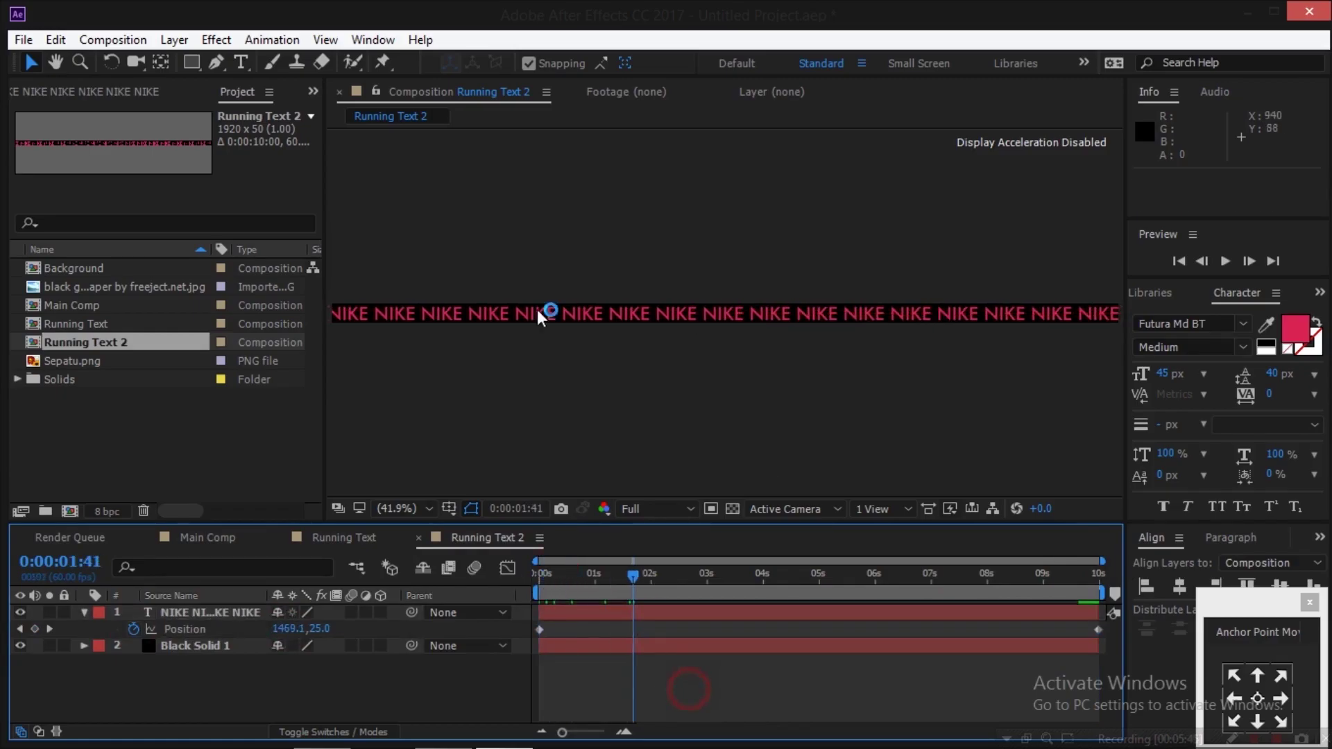
Add Running Text and Running Text 2 as layers in Main Comp
click(207, 537)
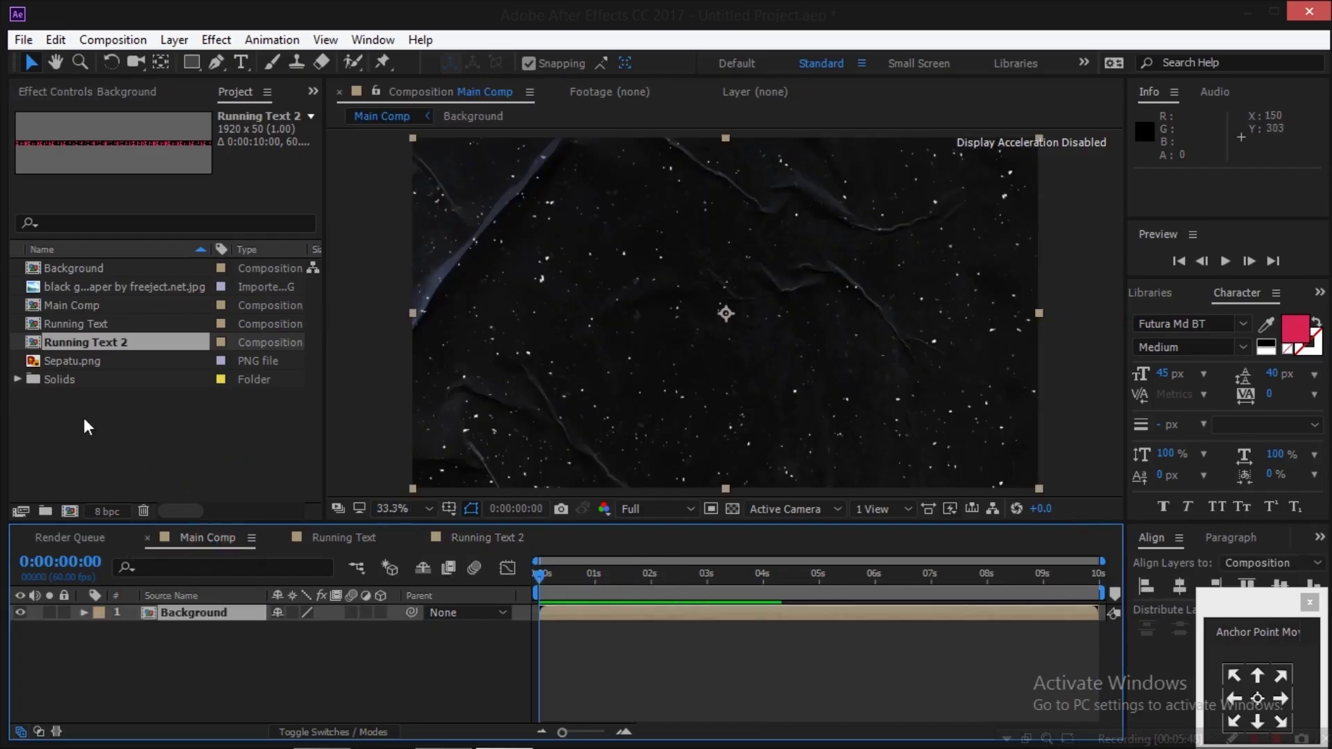
click(79, 341)
ctrl+click(80, 324)
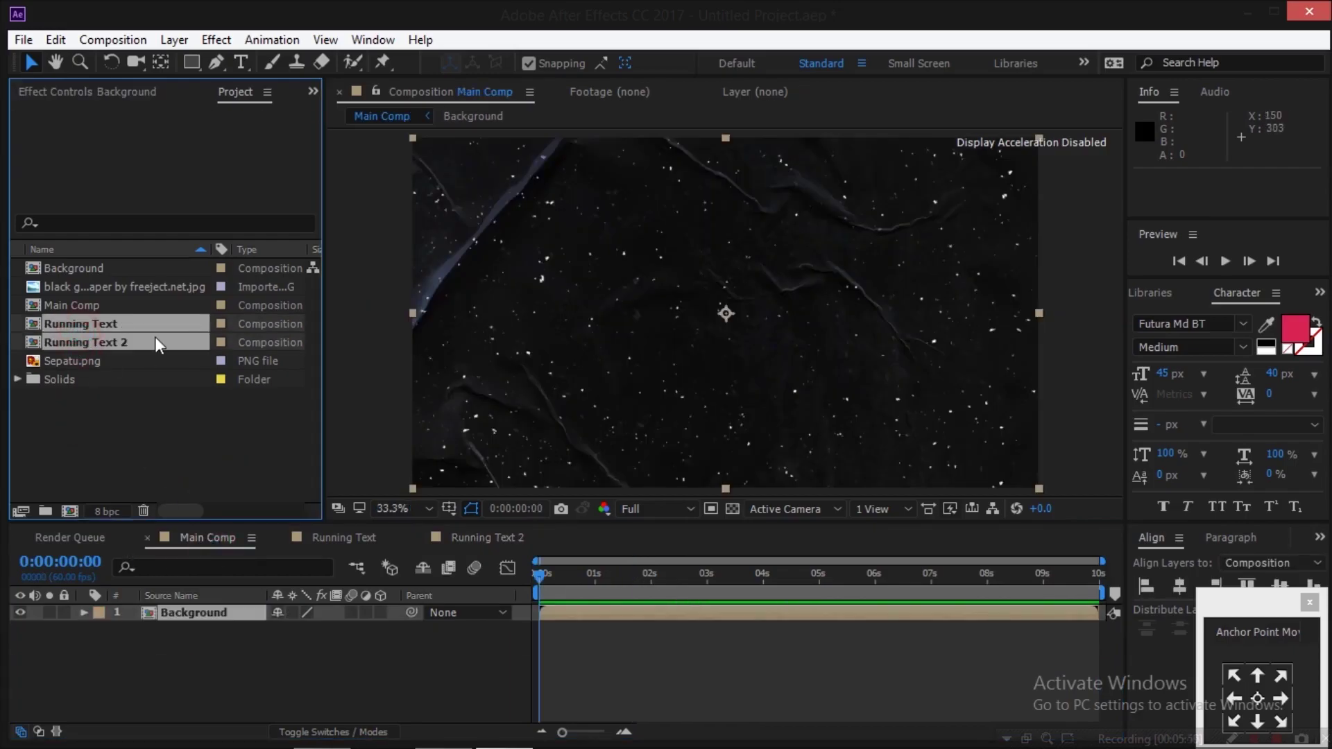
mouse_move(144, 330)
mouse_down()
mouse_move(222, 540)
mouse_move(232, 608)
mouse_up()
Align Running Text to the top edge and Running Text 2 to the bottom edge
click(267, 690)
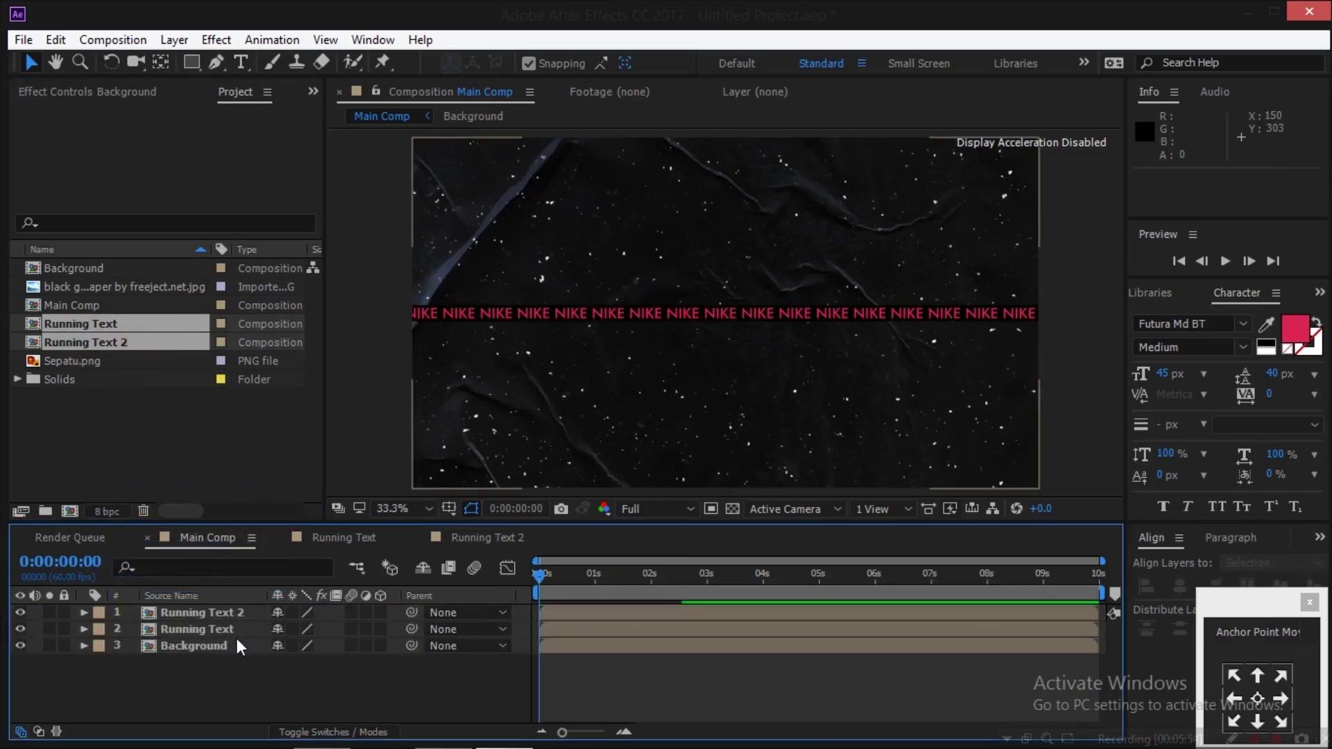
click(208, 629)
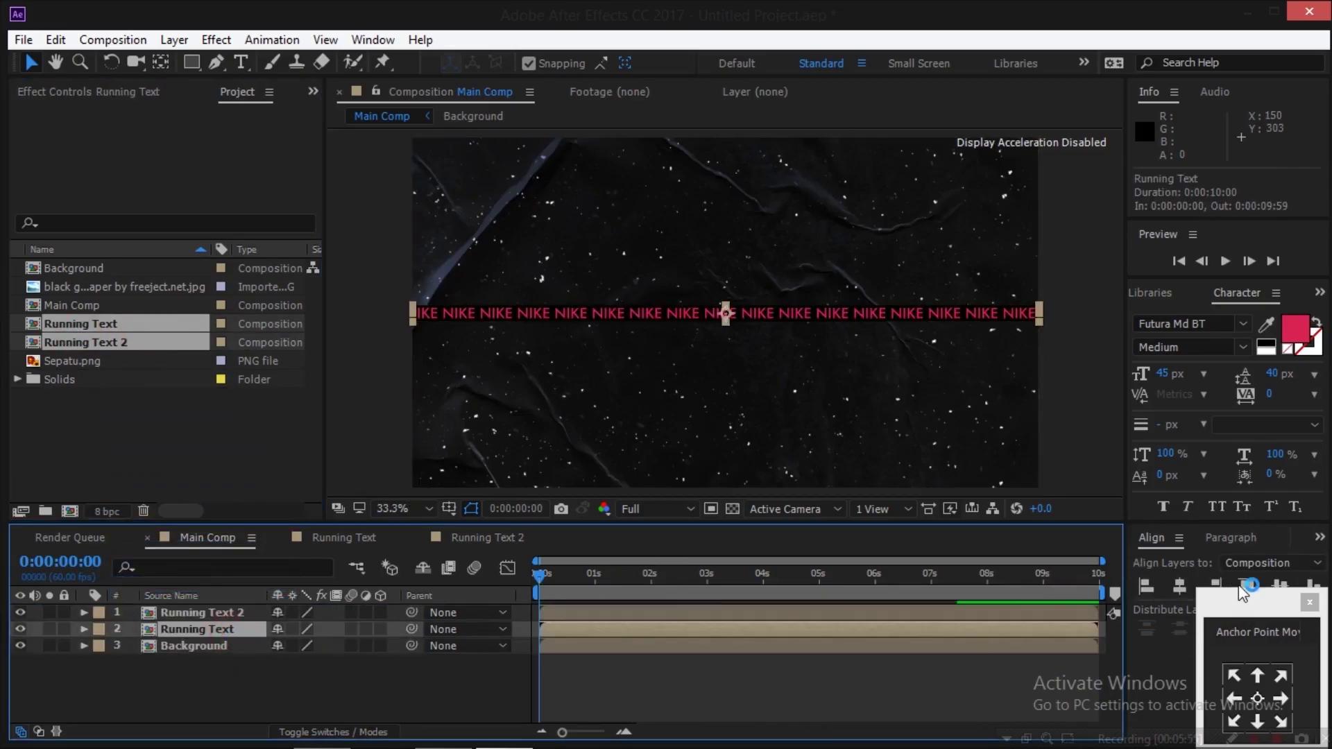
click(1246, 586)
click(250, 613)
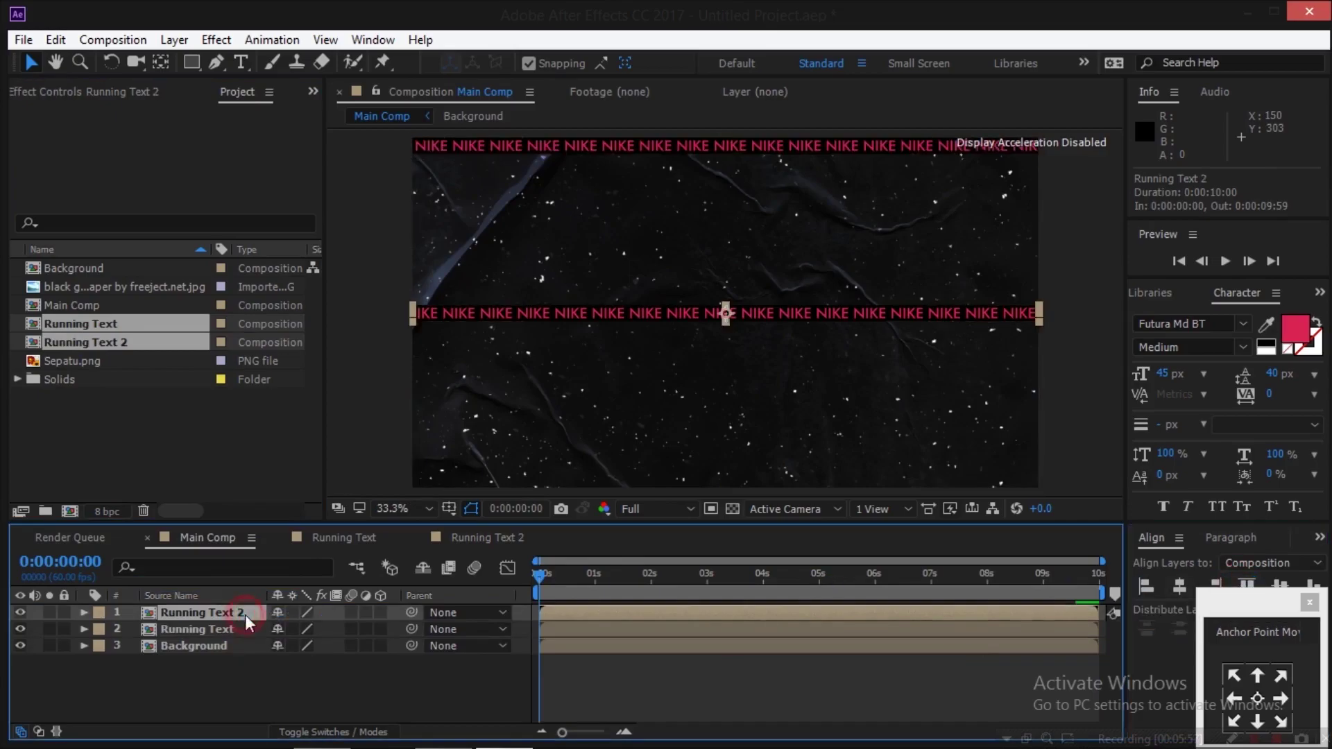
click(1318, 588)
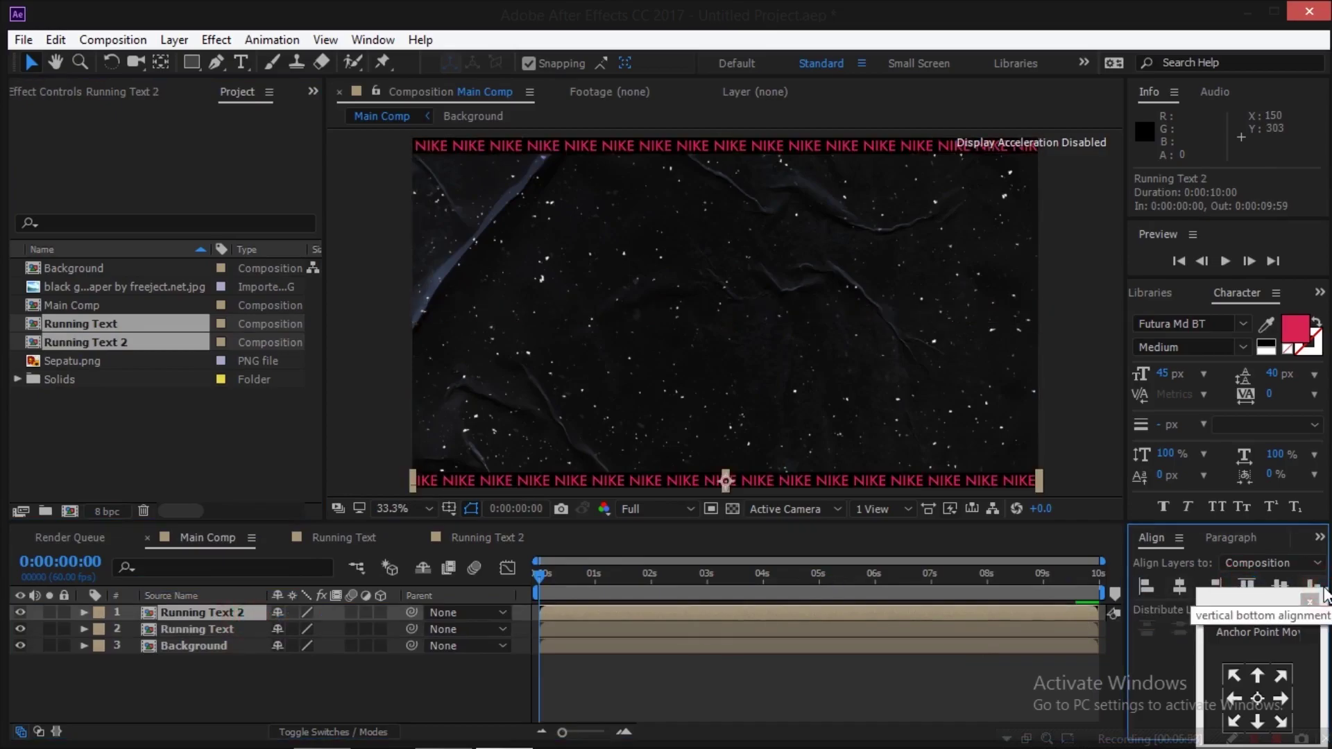
Add the Sepatu.png sneaker image to Main Comp above the strips
click(872, 675)
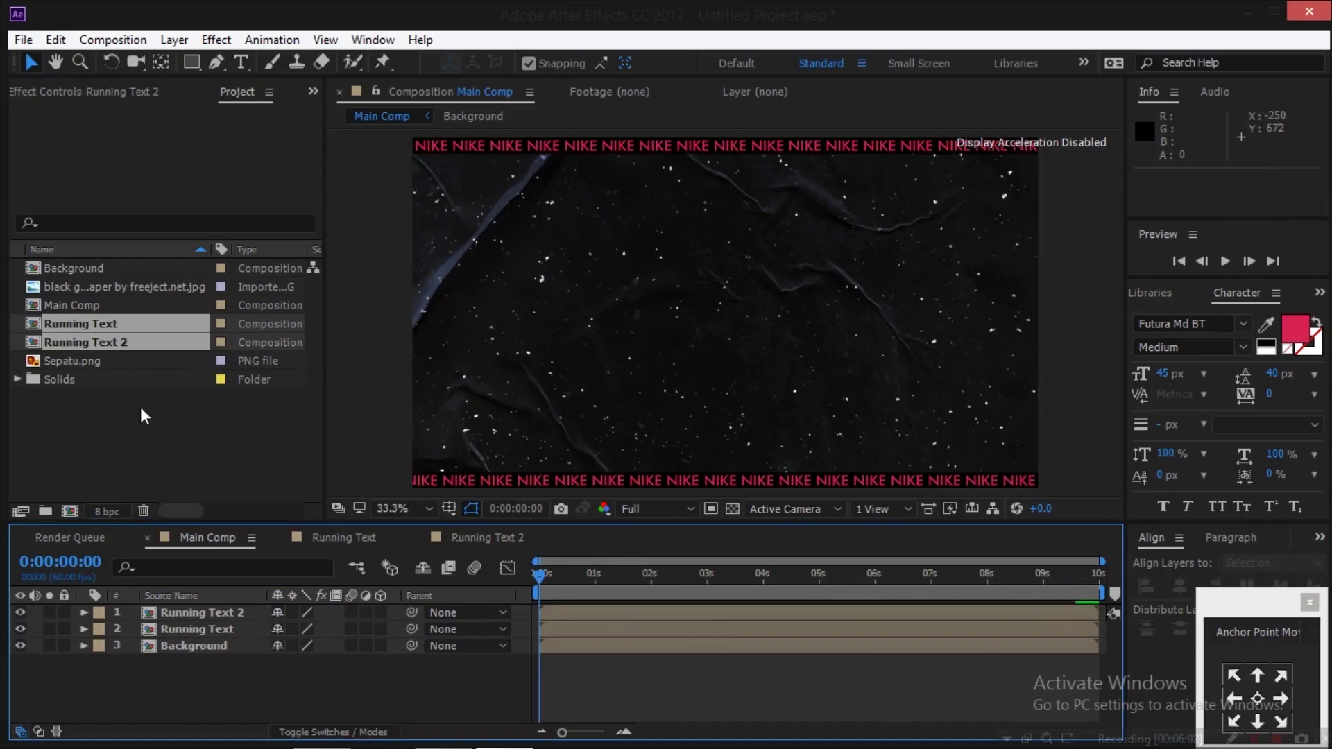
click(114, 437)
drag(81, 363, 207, 606)
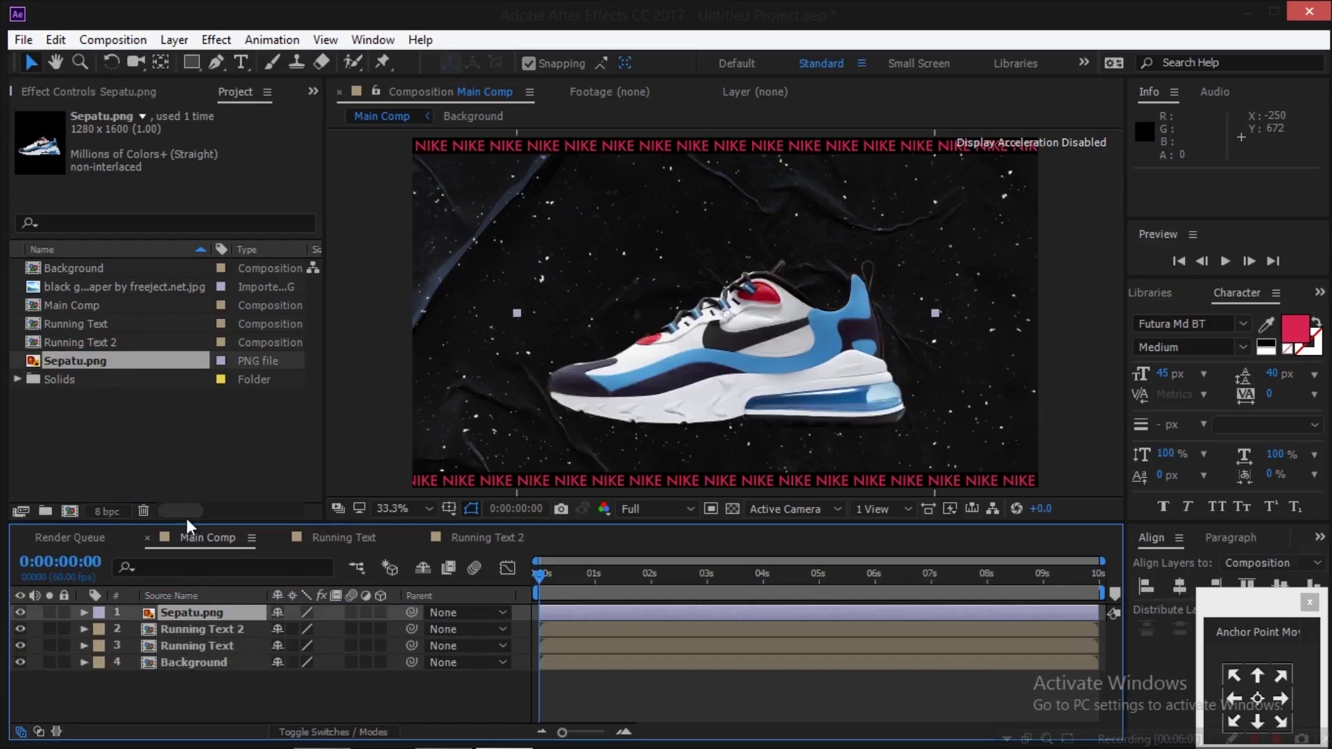
Duplicate the sneaker layer, rename the copy 'Fill', and hide it
click(56, 40)
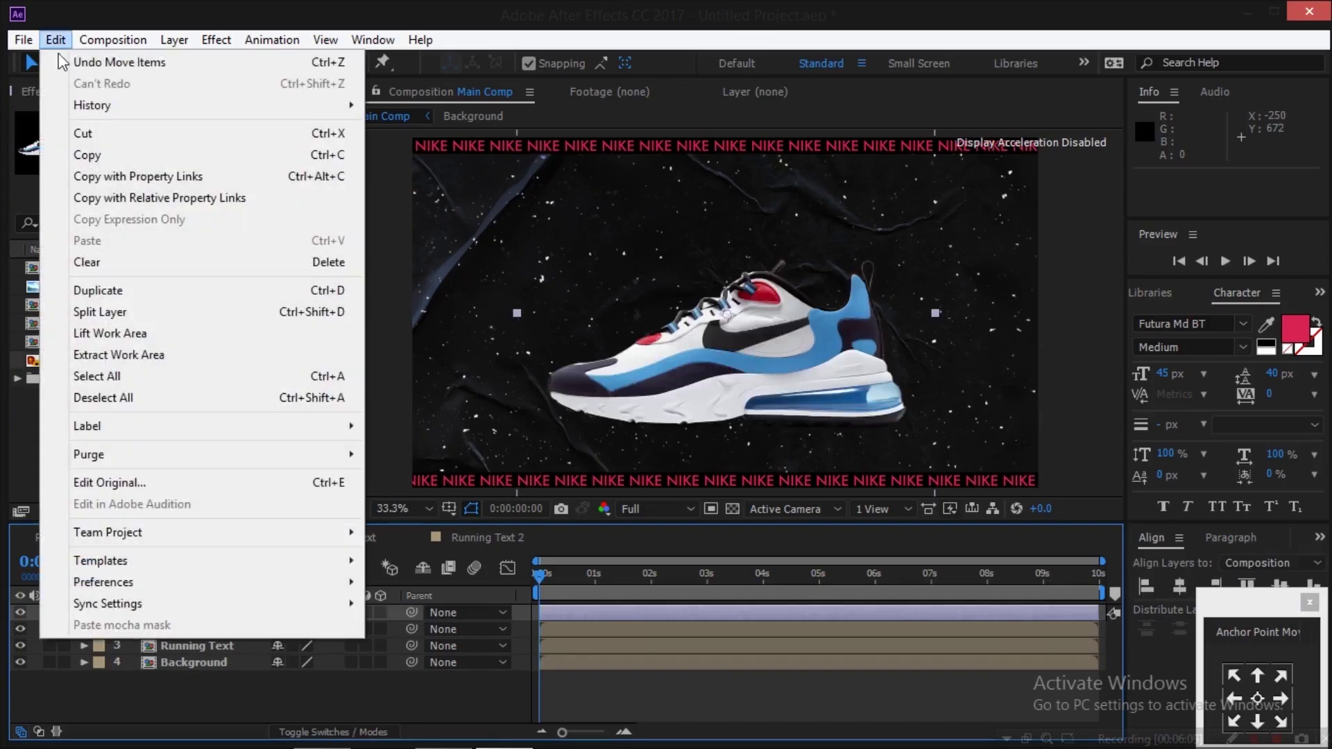
click(92, 290)
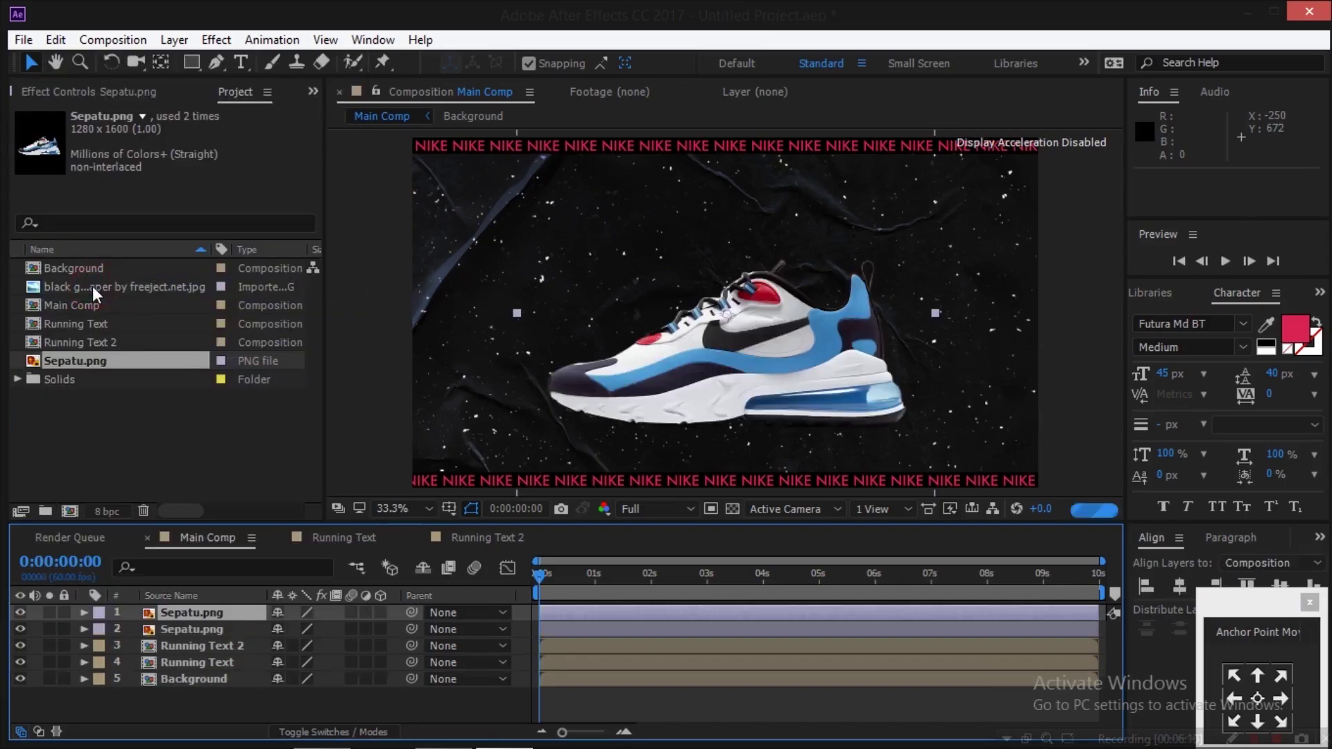
click(198, 629)
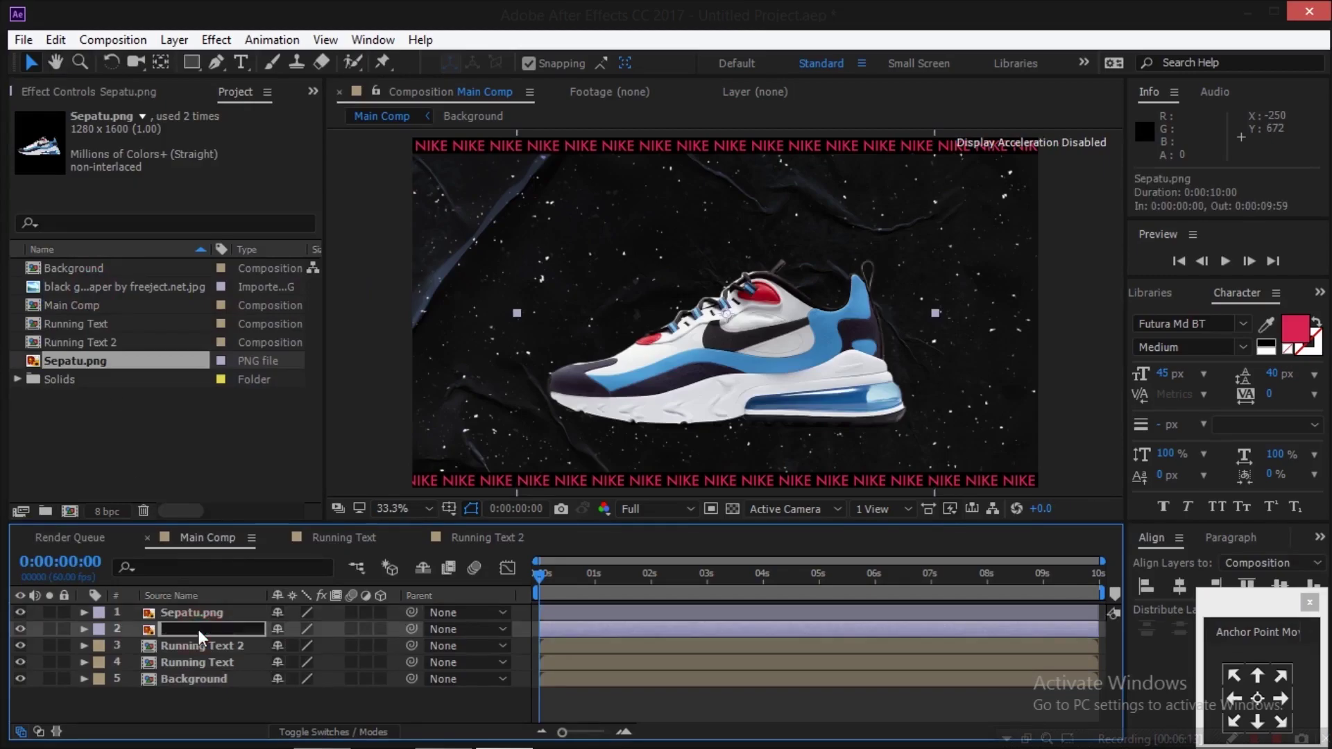
key(Return)
text(Fill)
key(Return)
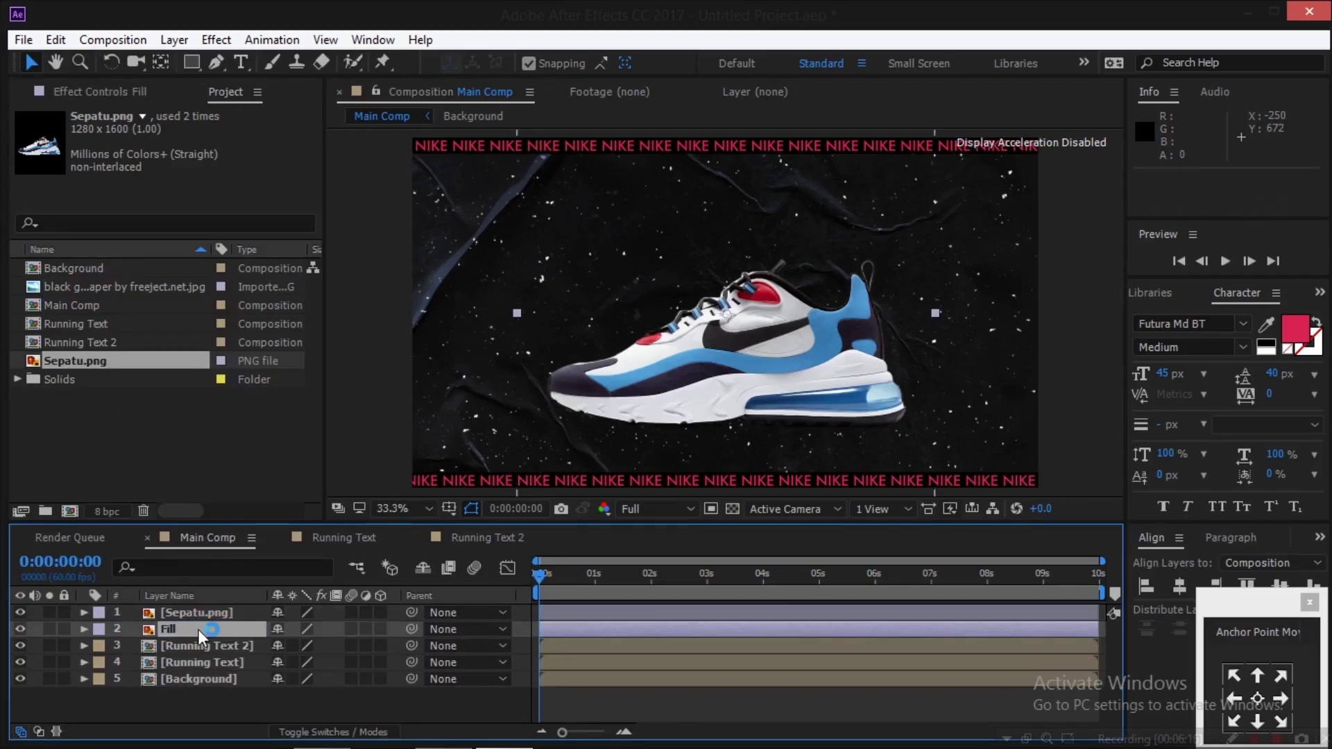
click(20, 629)
Scale the top sneaker to 80% and rotate it -15°
click(202, 615)
key(s)
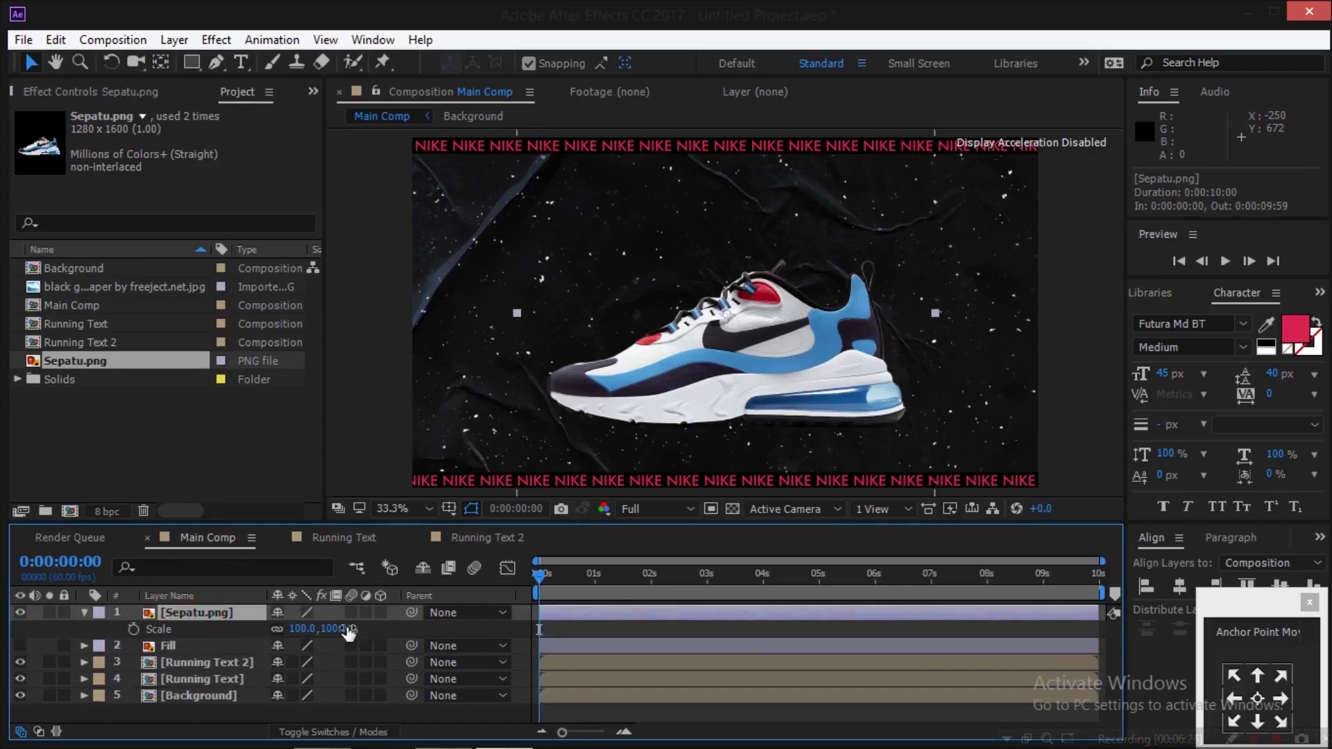
click(335, 628)
text(80)
click(391, 631)
click(221, 605)
key(r)
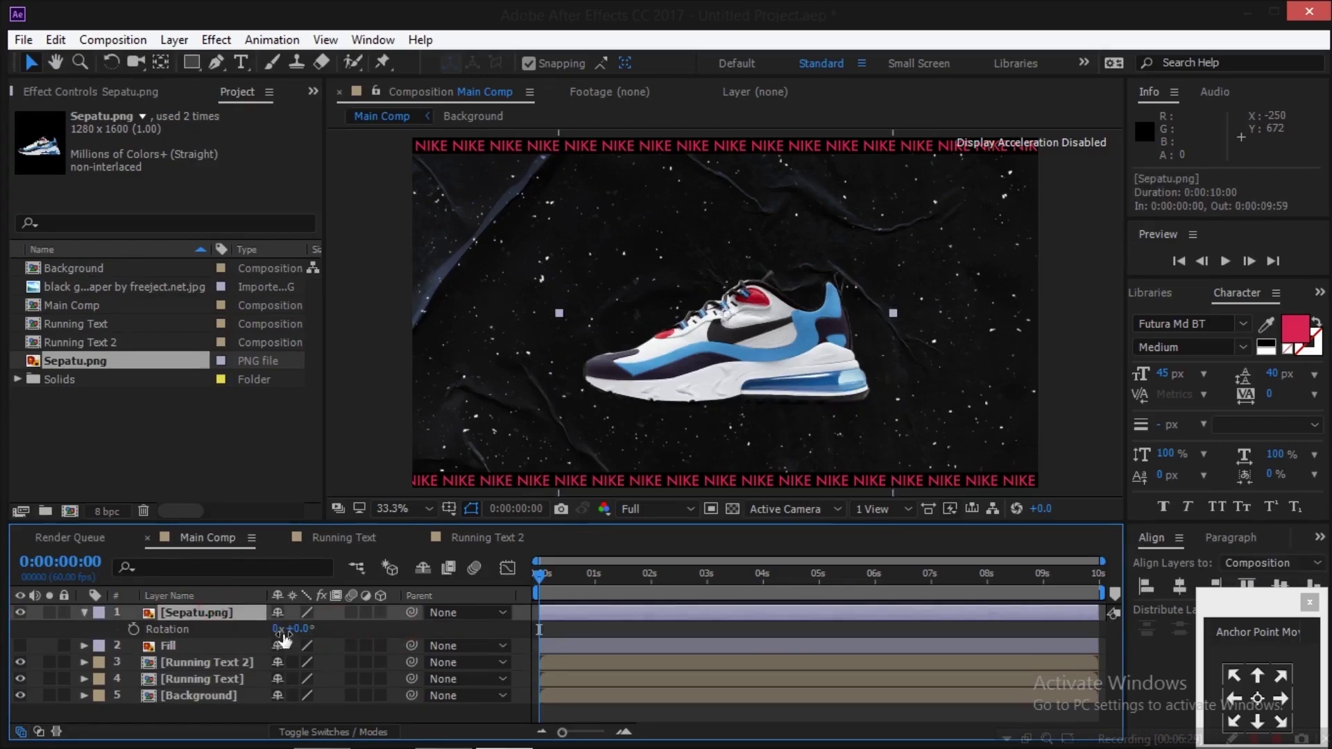
click(298, 628)
text(-1)
text(5)
key(Return)
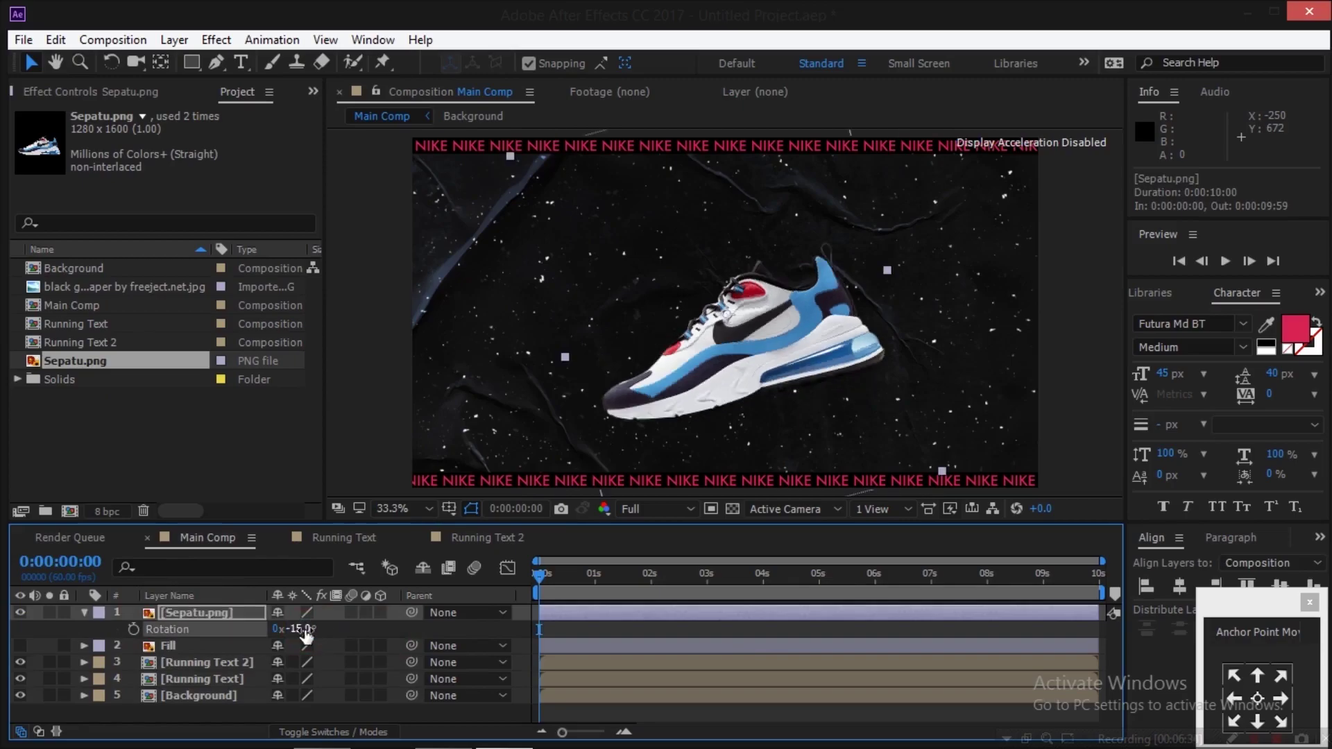
Move the sneaker to Position 509, 506.8 and make the Fill layer visible again
click(400, 630)
click(210, 605)
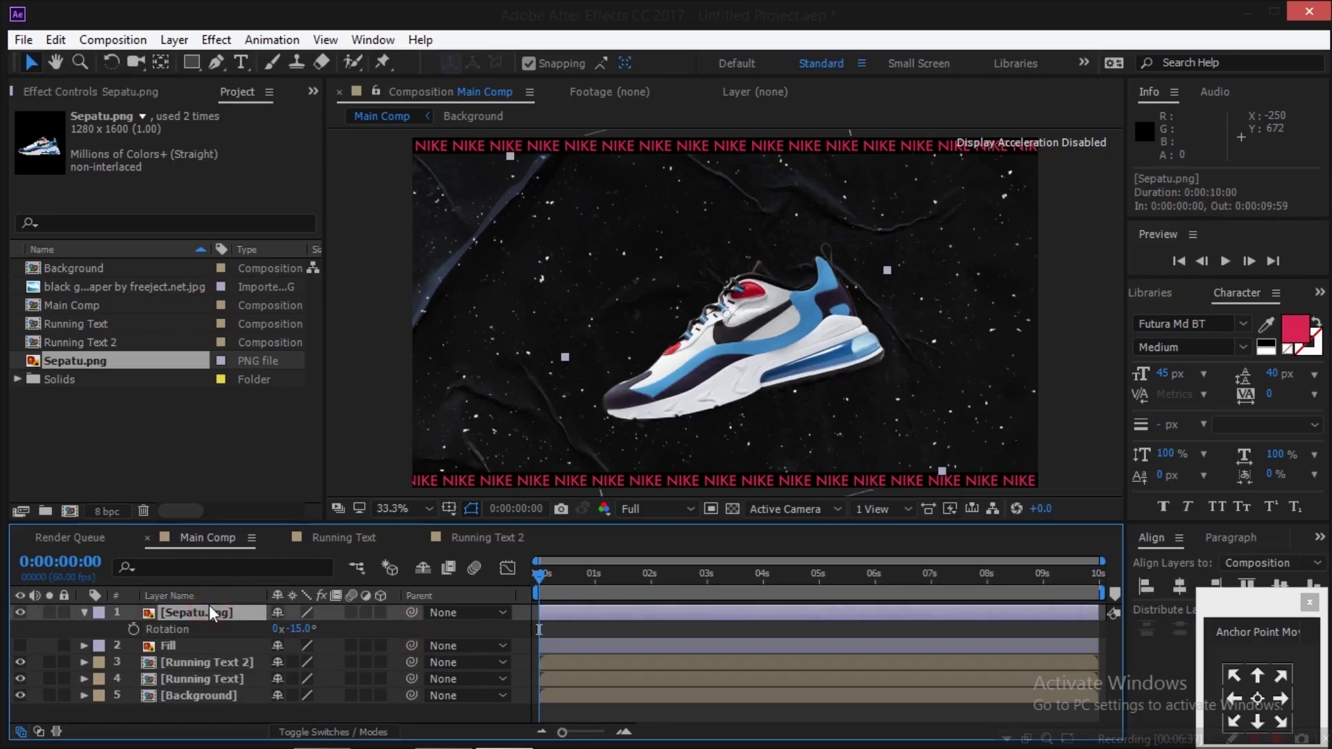
key(p)
click(281, 628)
text(509.0)
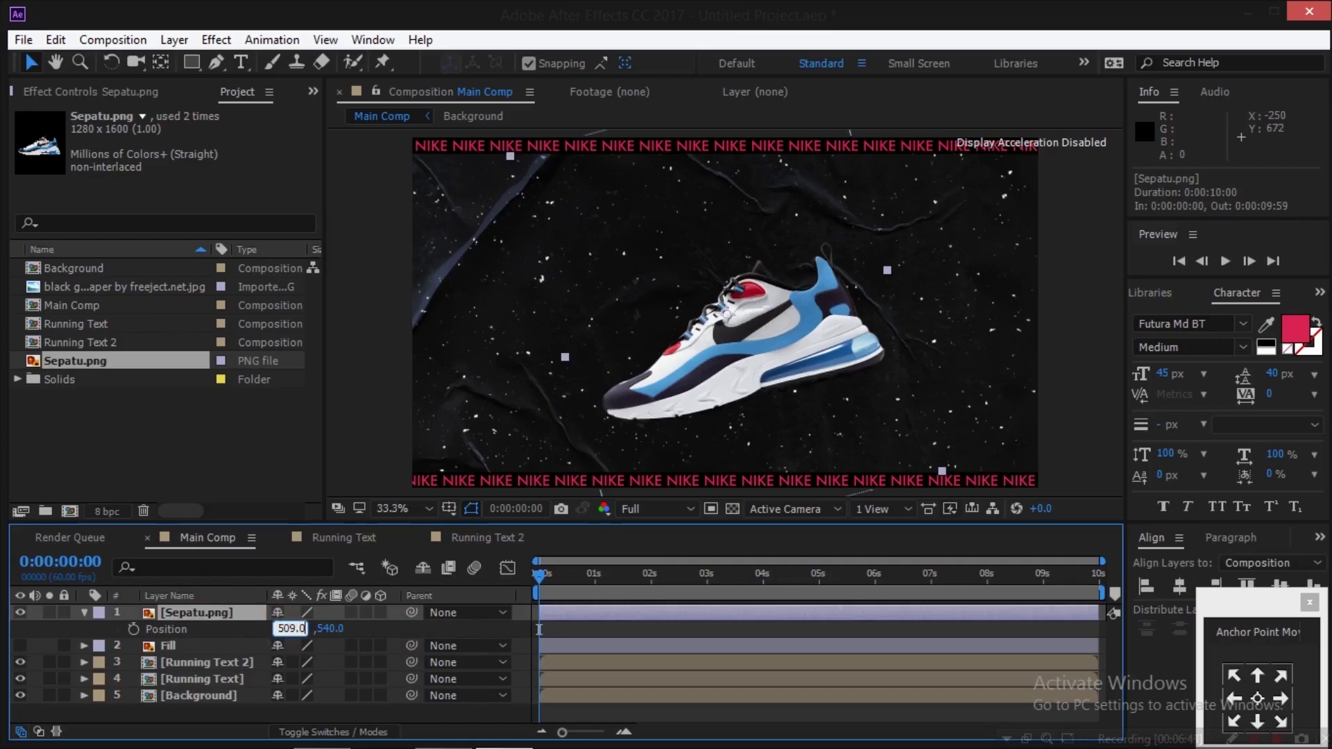
key(Tab)
text(50)
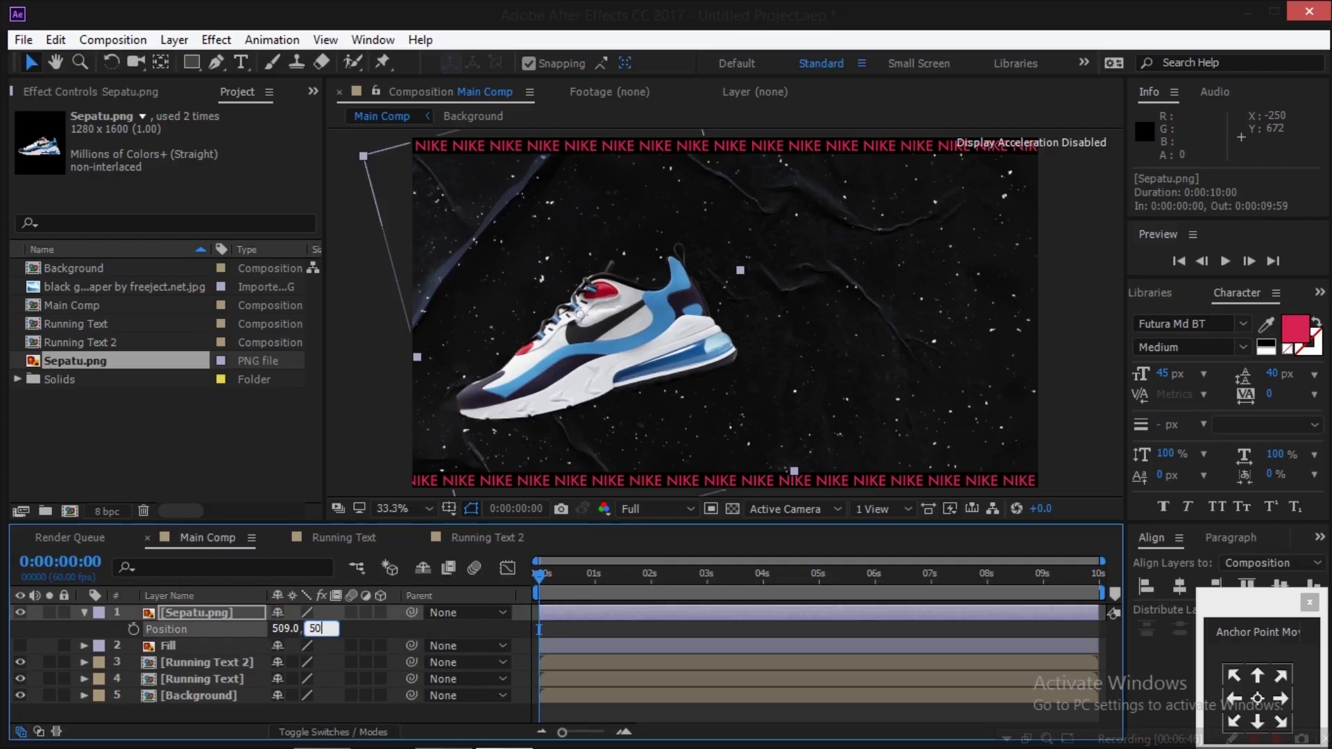
text(6.8)
key(Return)
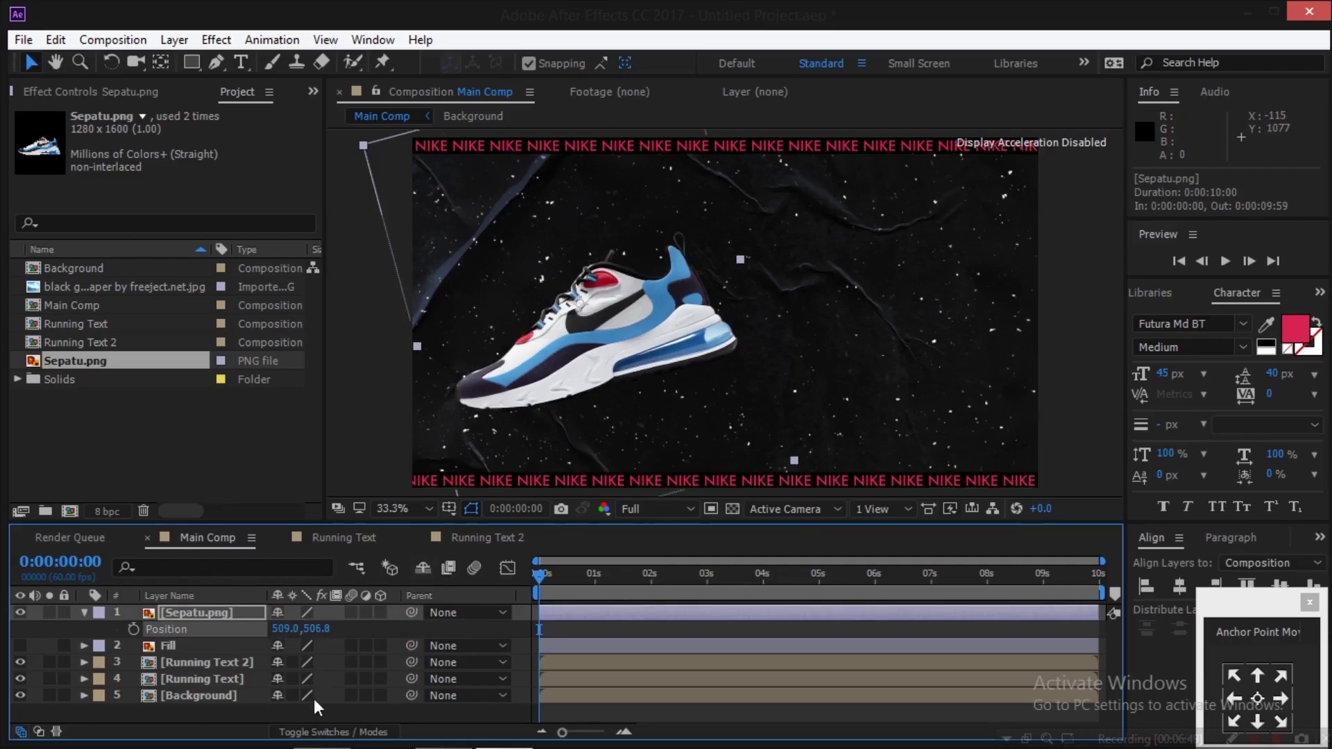
click(322, 714)
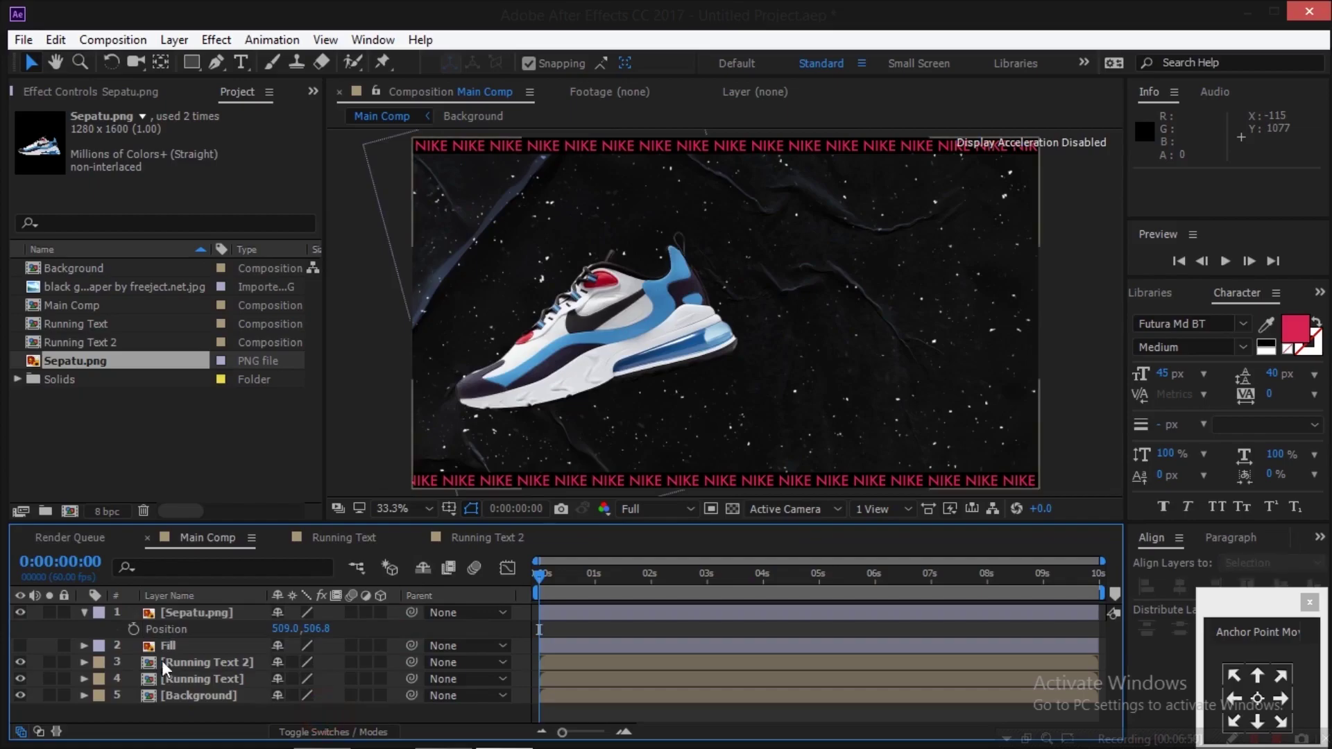
click(20, 645)
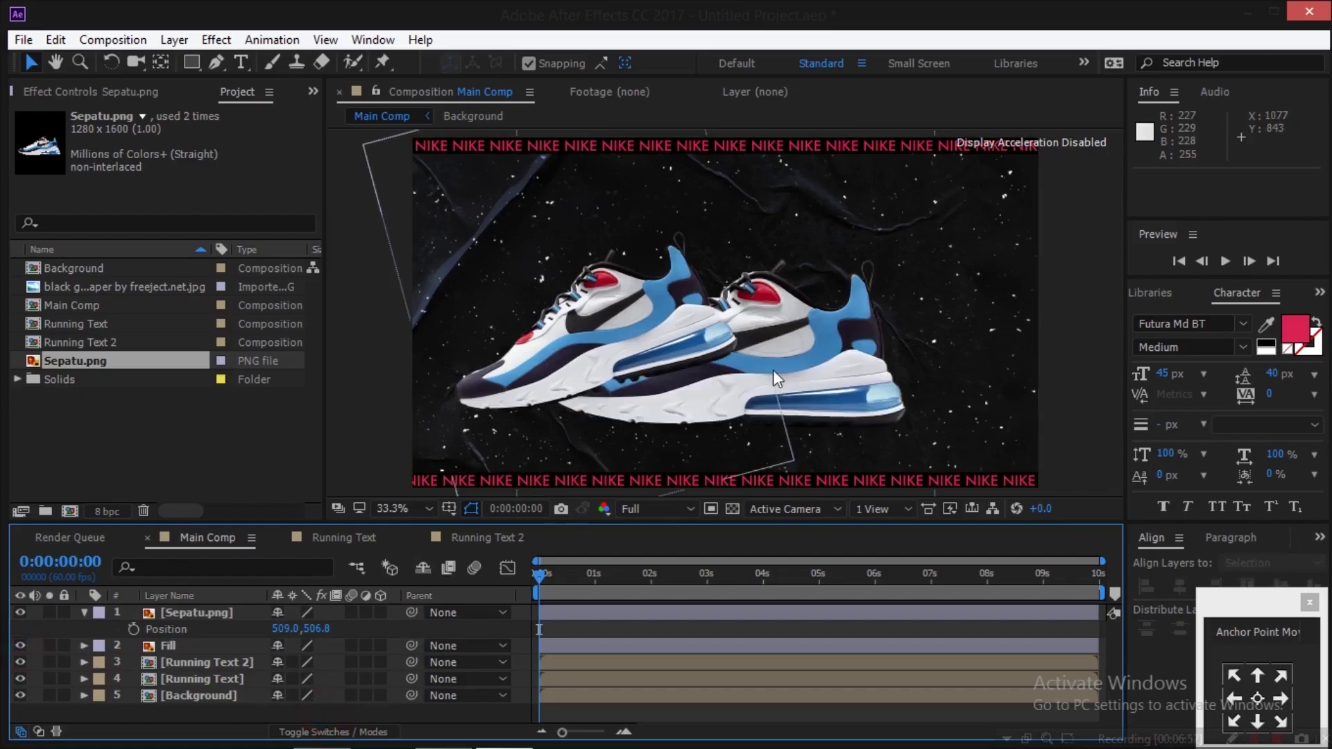
Apply a Fill effect with colour 3574A7 to the Fill layer
click(204, 652)
click(1147, 302)
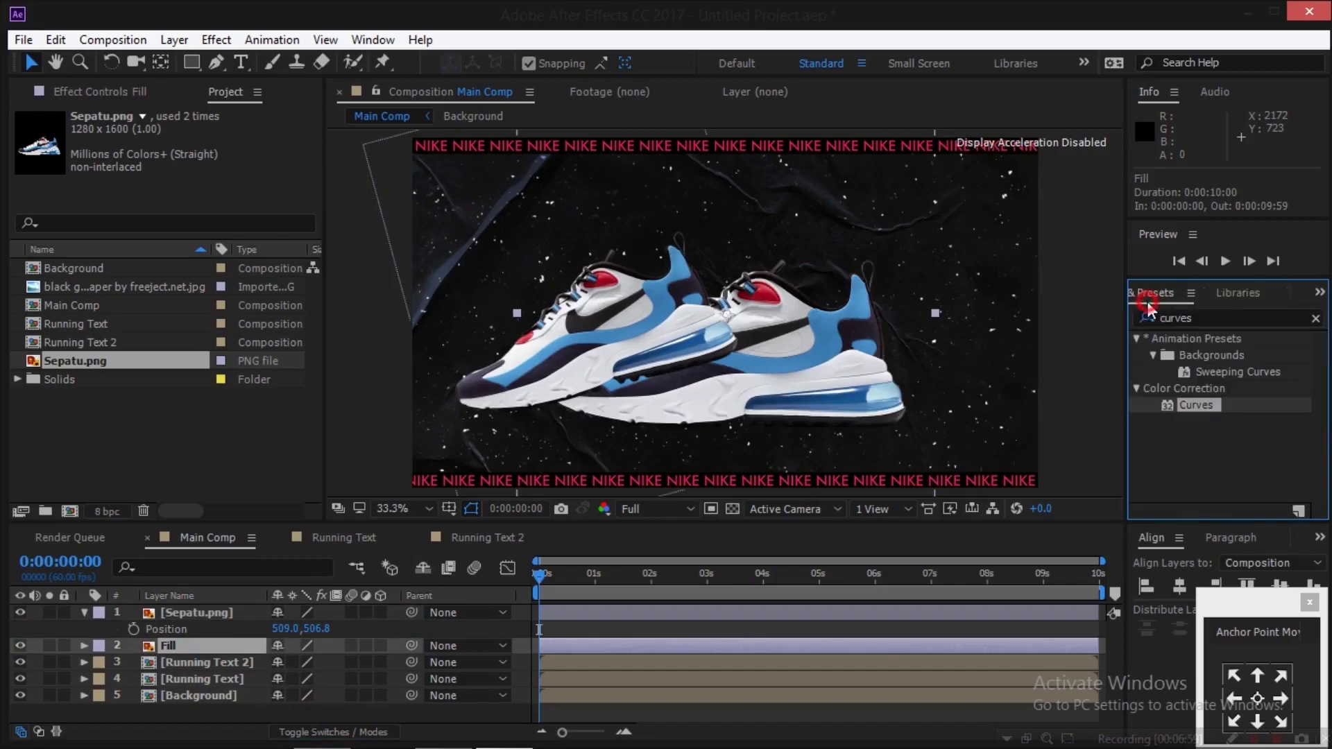
click(1234, 317)
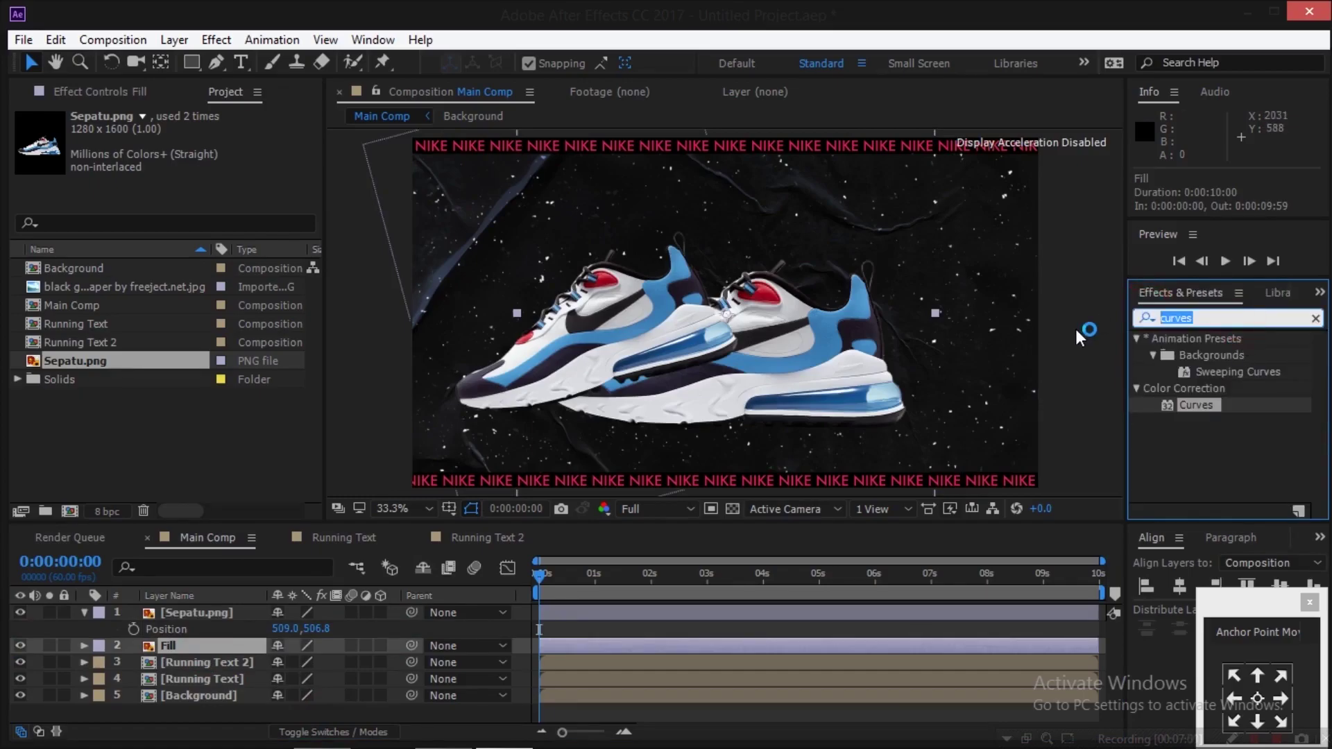
text(fill)
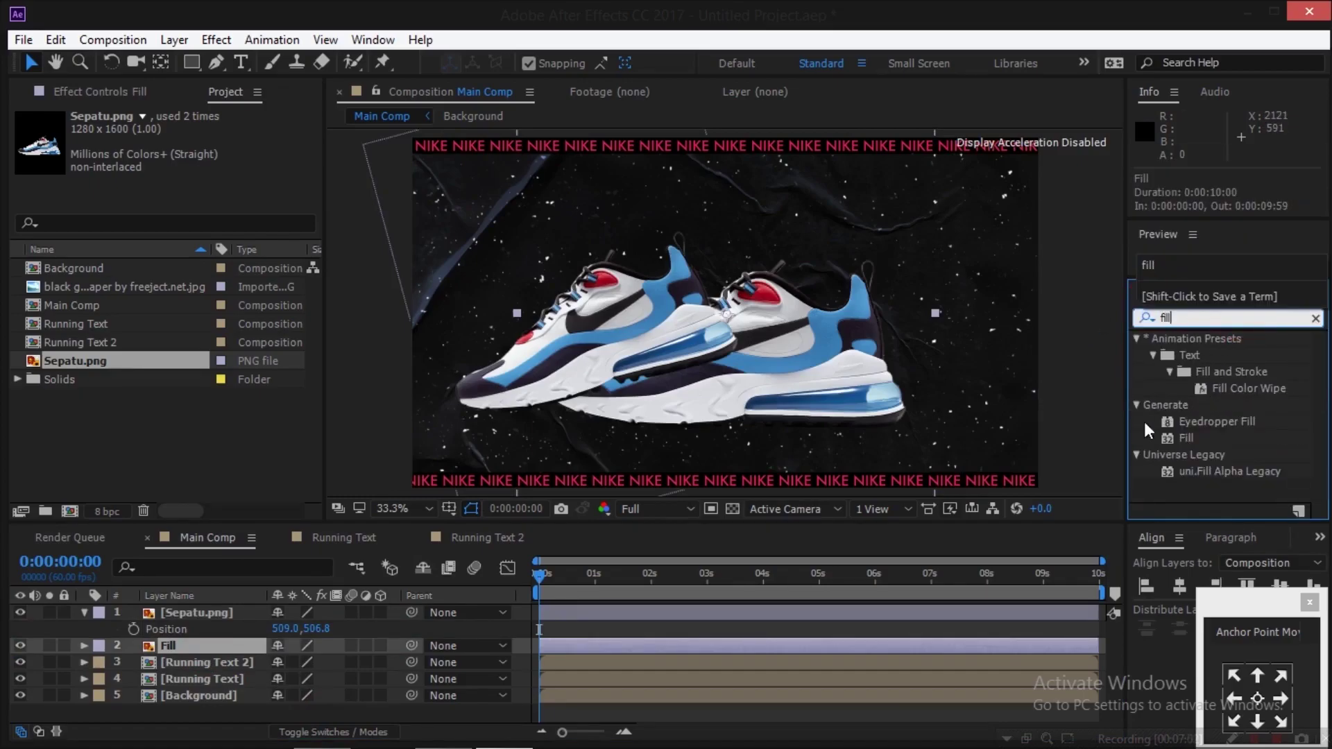
drag(1180, 437, 206, 647)
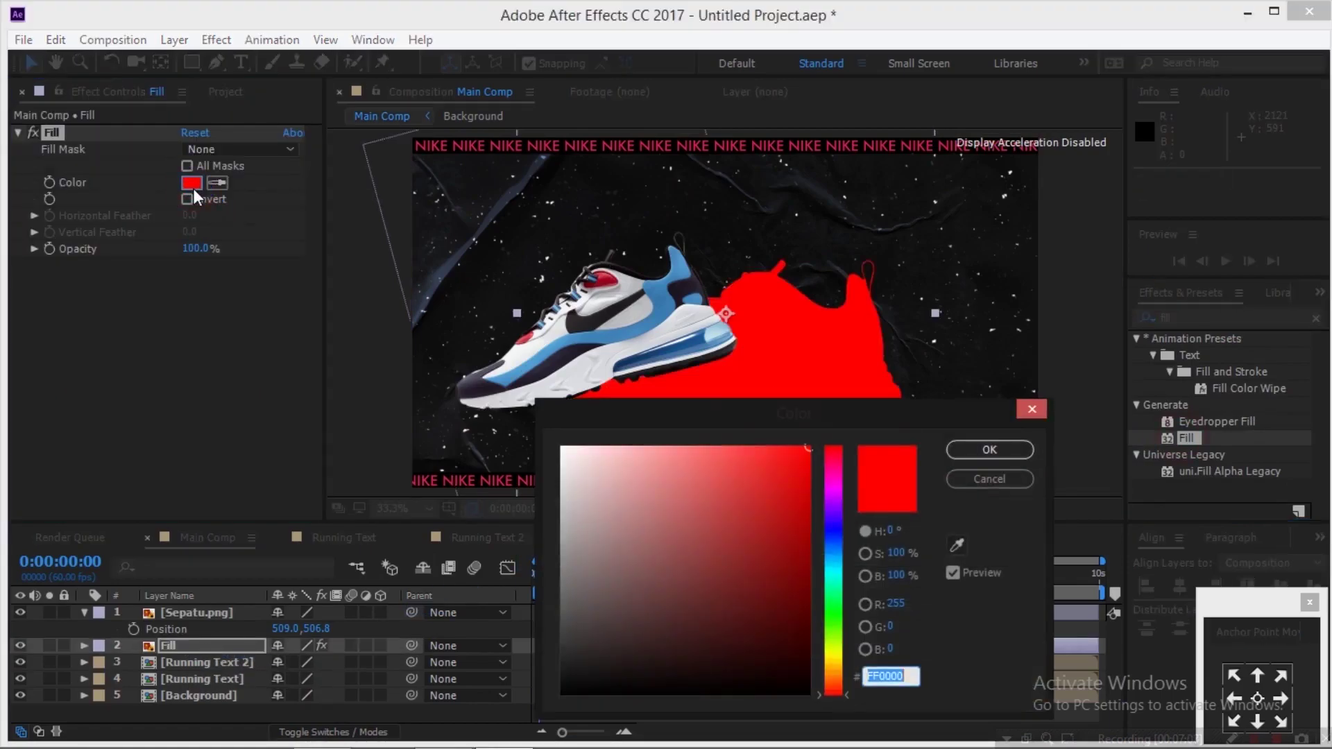
text(35)
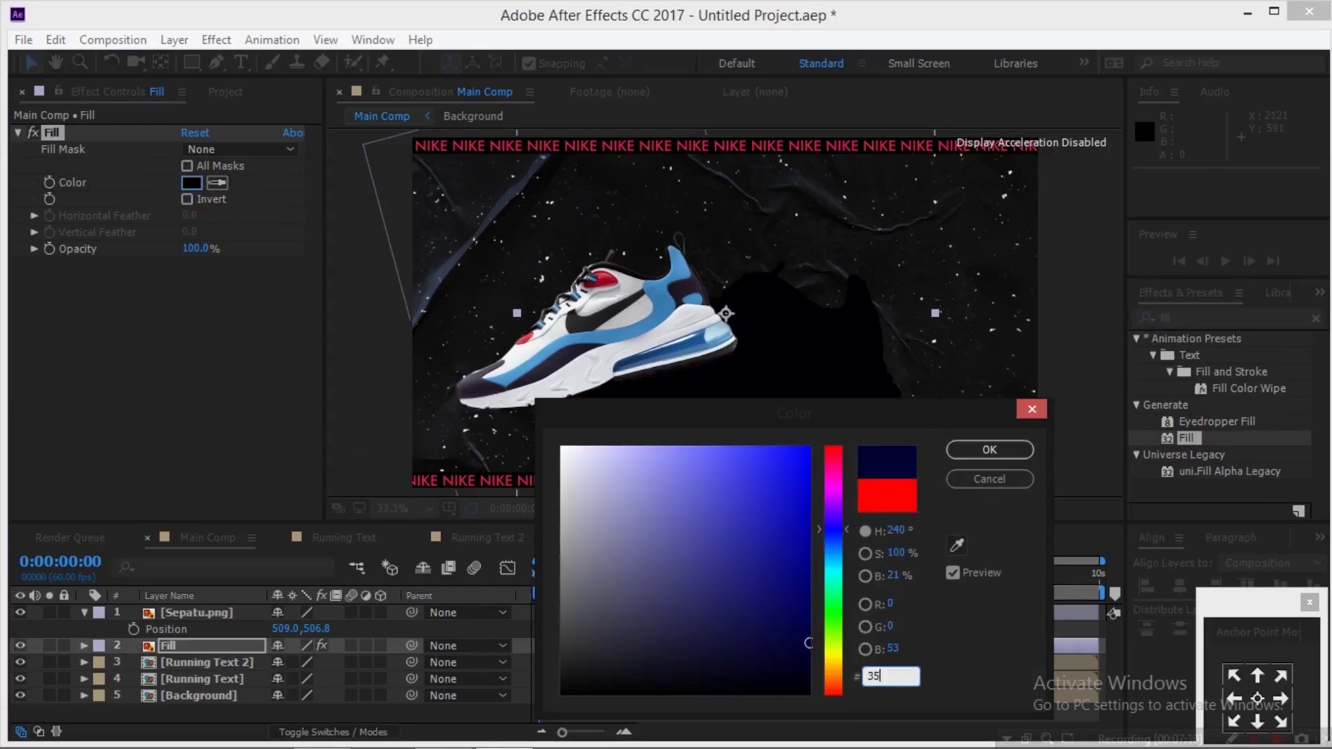
text(74A)
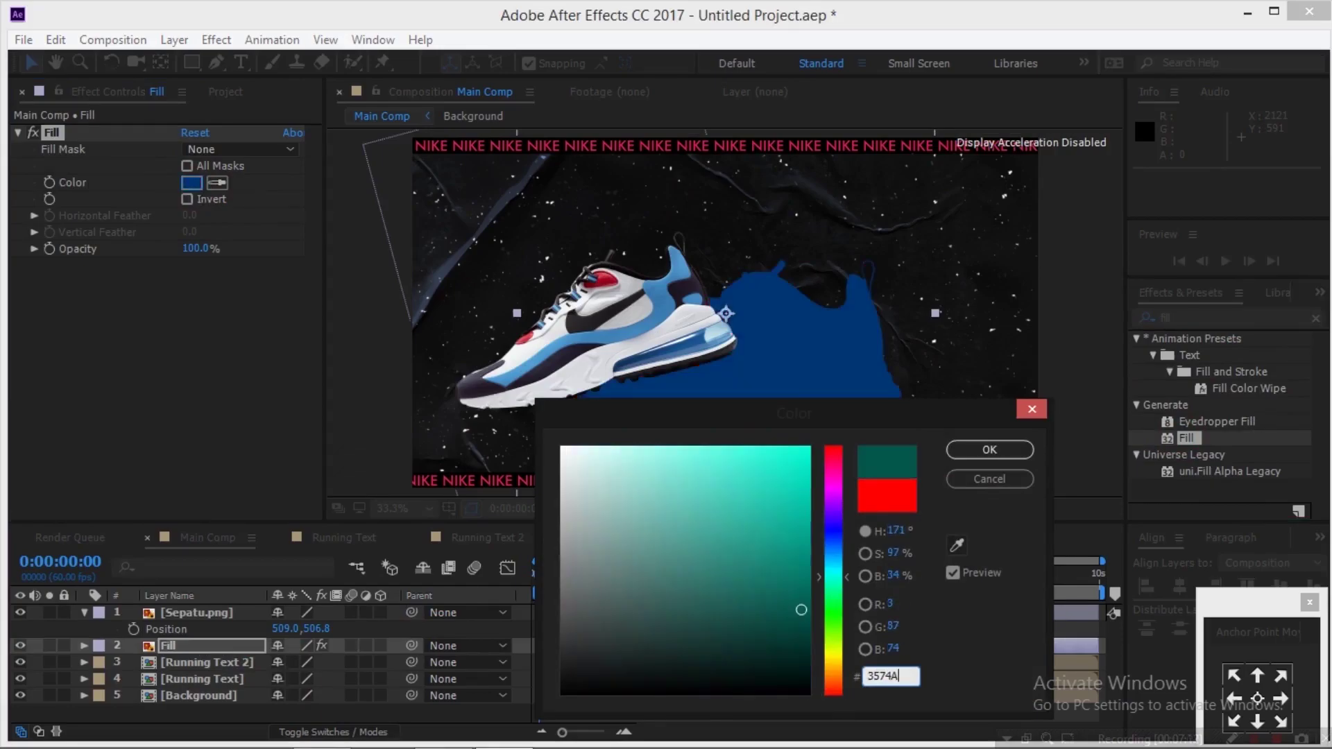
text(7)
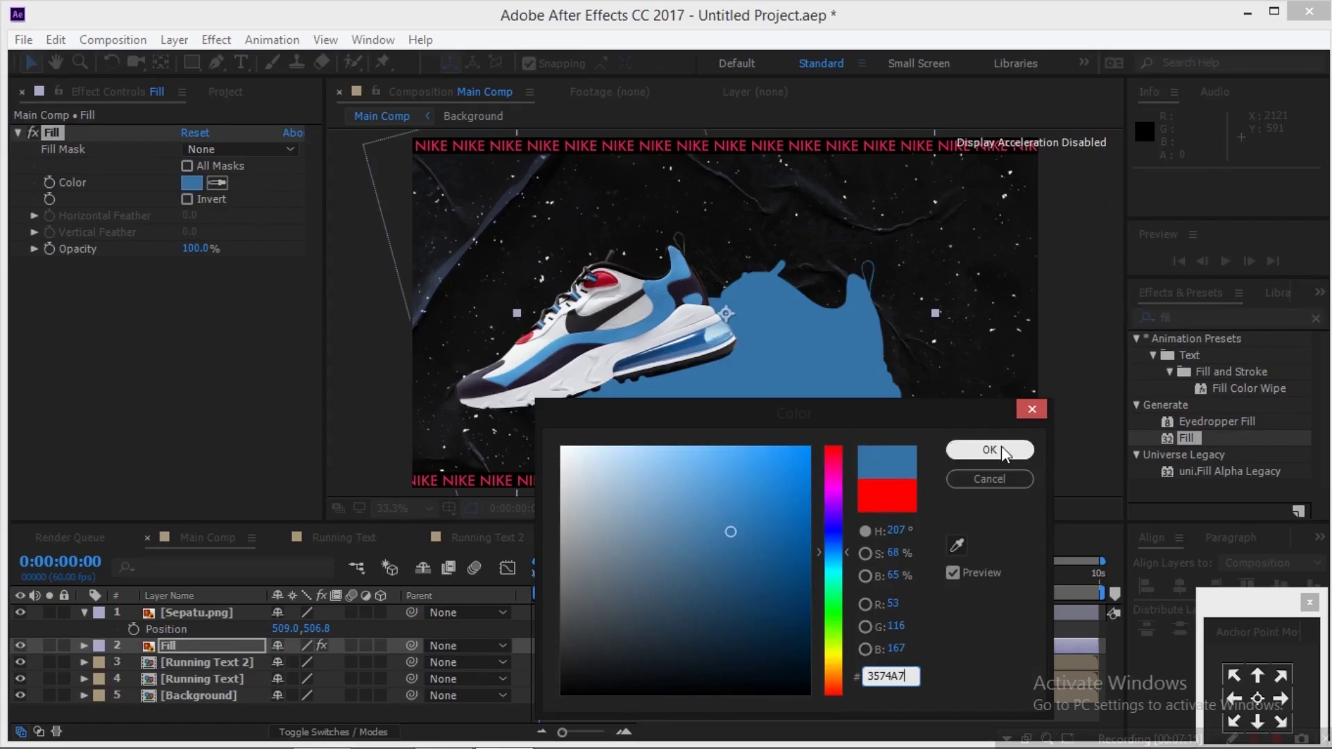
click(1001, 449)
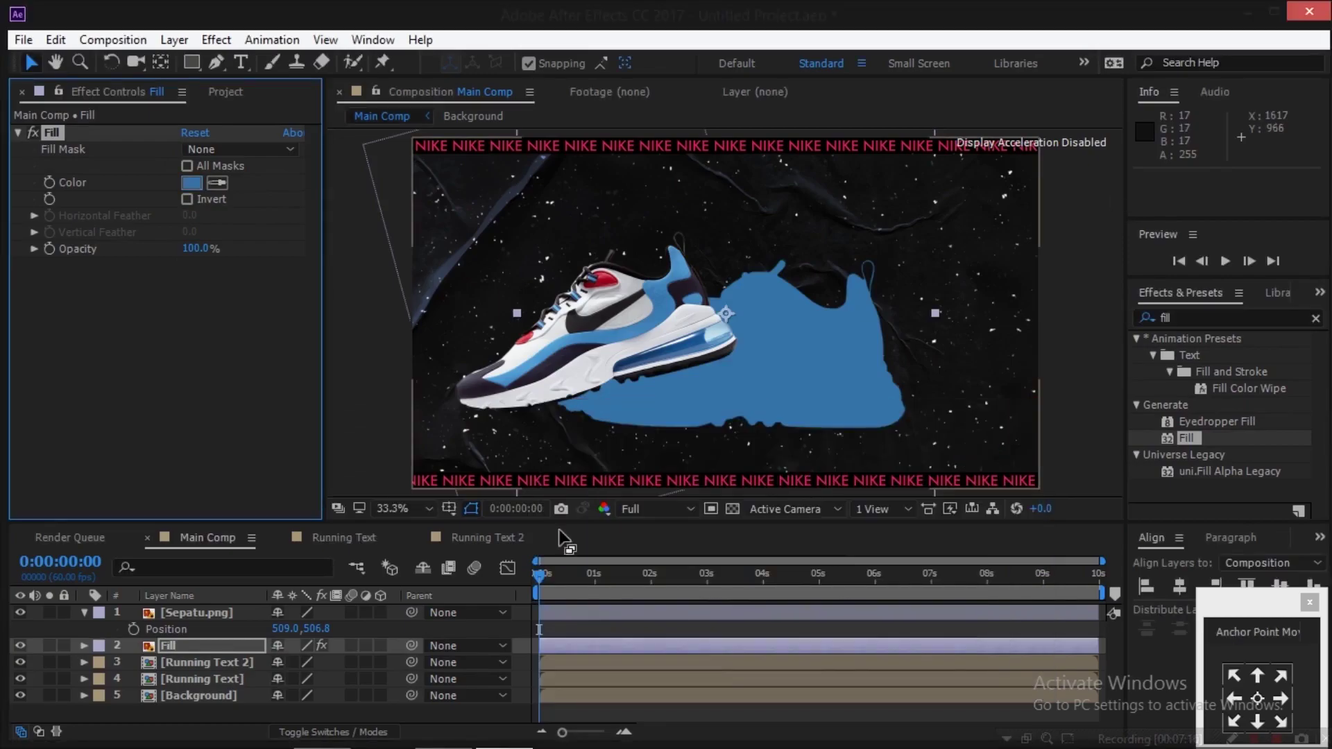
Set the Fill layer's scale to 85% and rotation to -15°
click(231, 648)
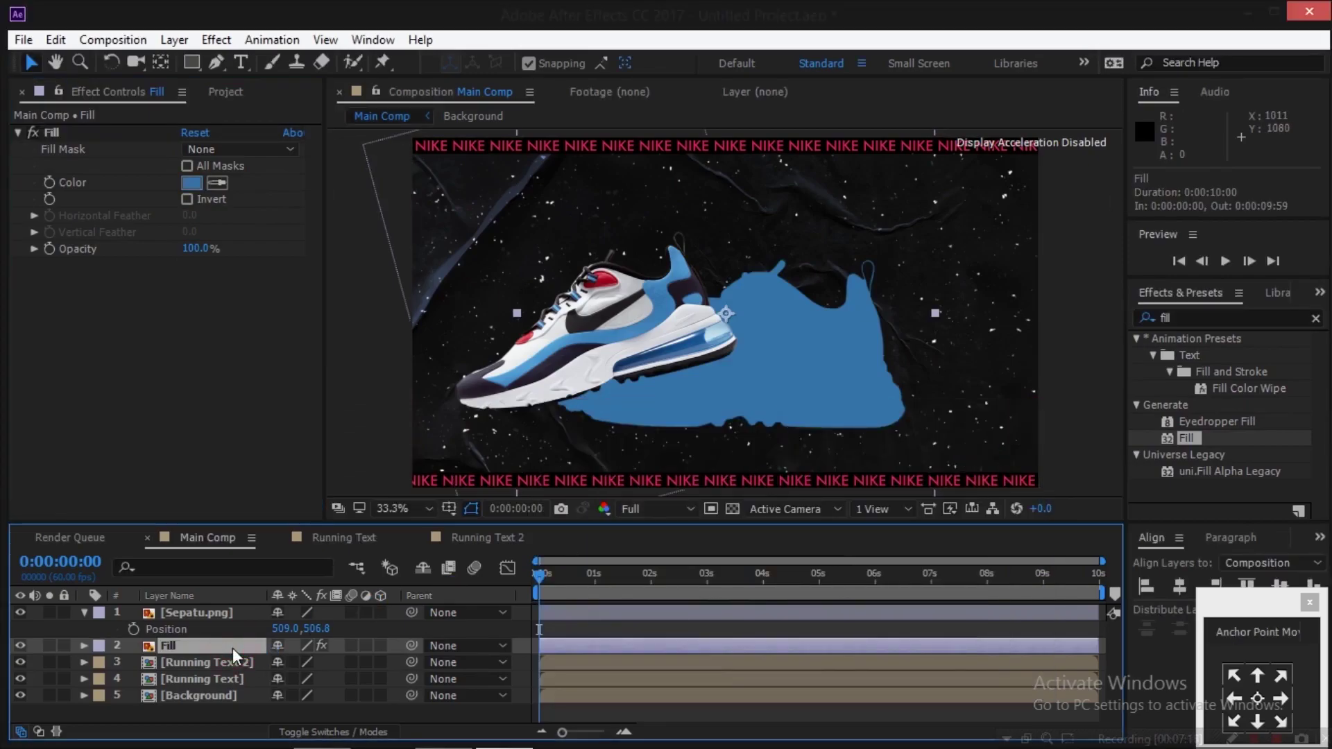
key(s)
key(shift+r)
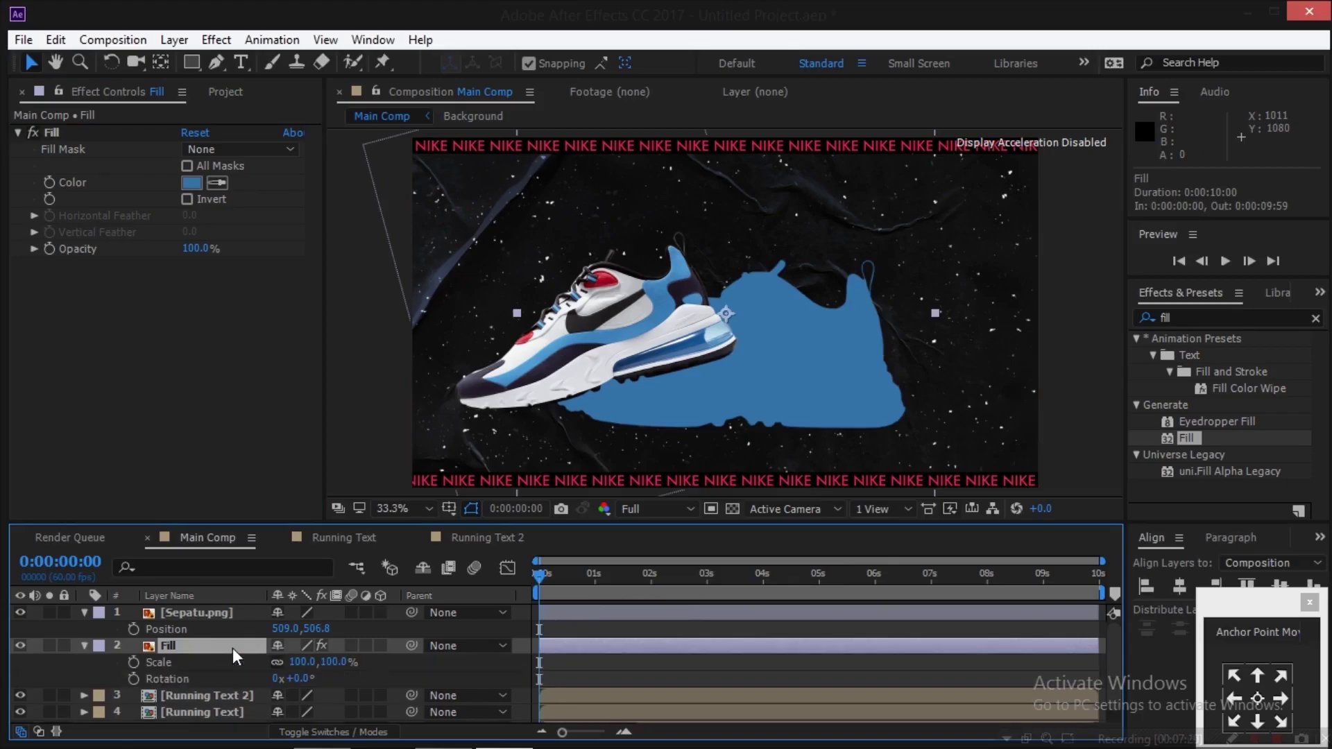
key(shift+p)
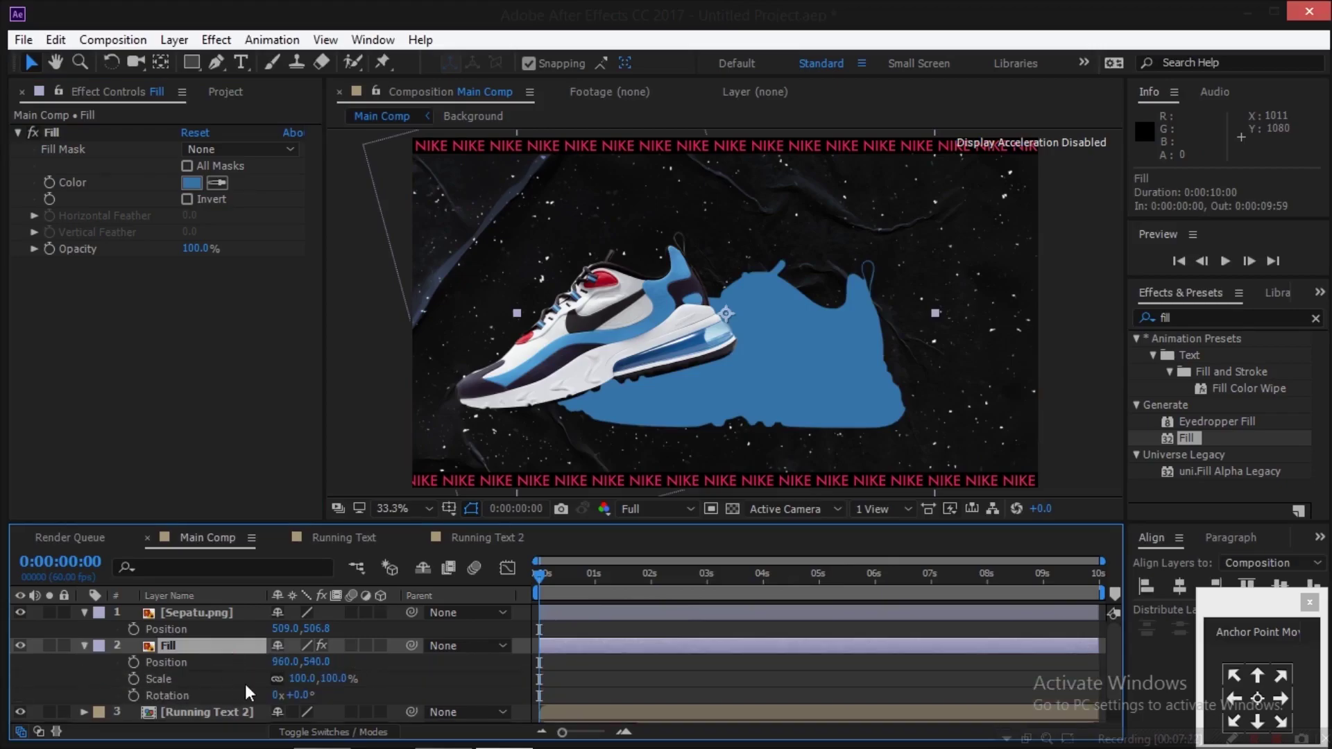
click(300, 677)
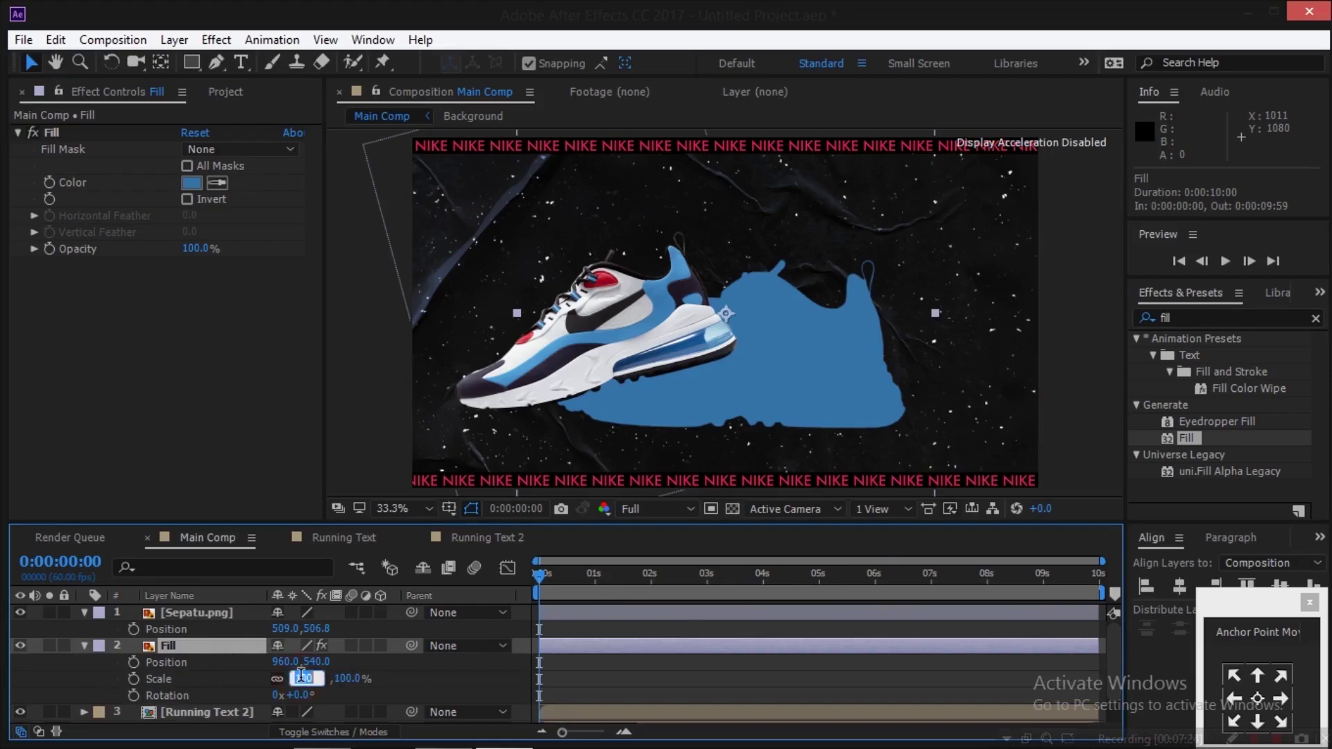
text(85)
click(300, 694)
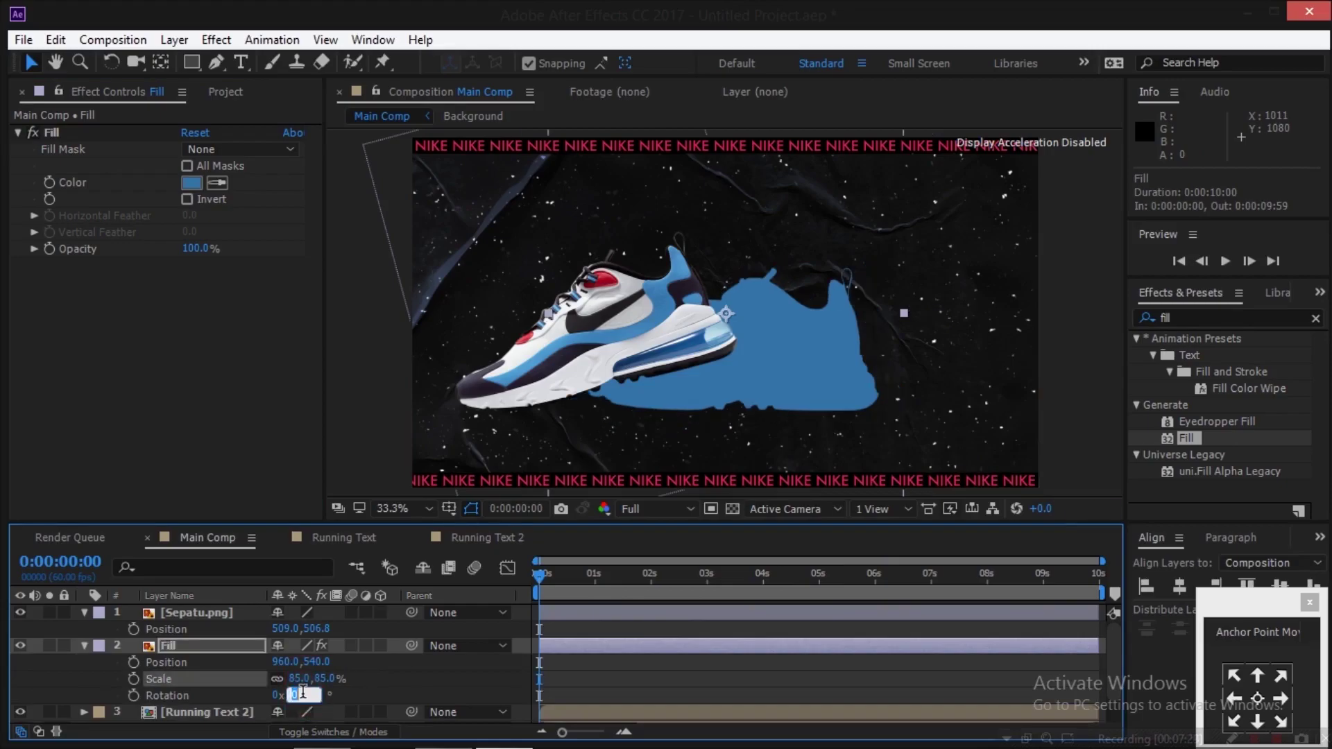
text(-15)
key(Return)
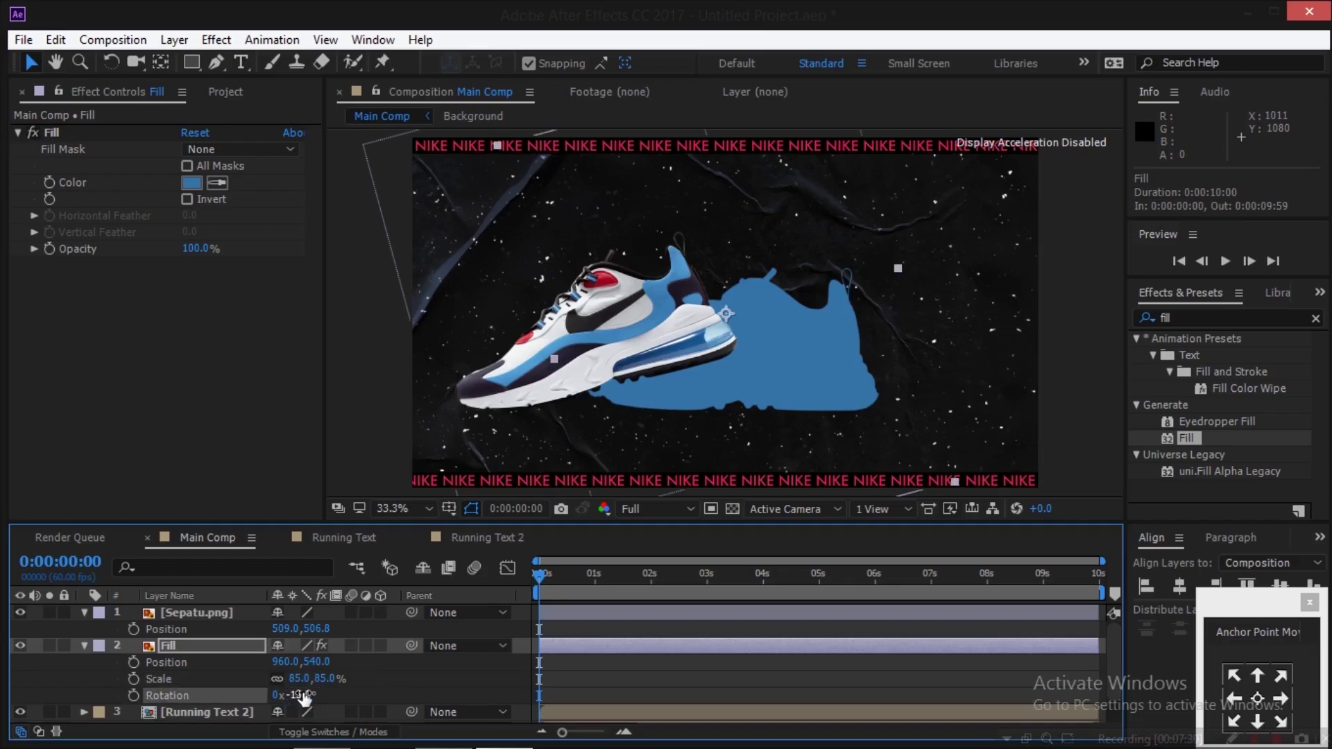
Place the Fill layer at Position 506.7, 506.9
click(288, 662)
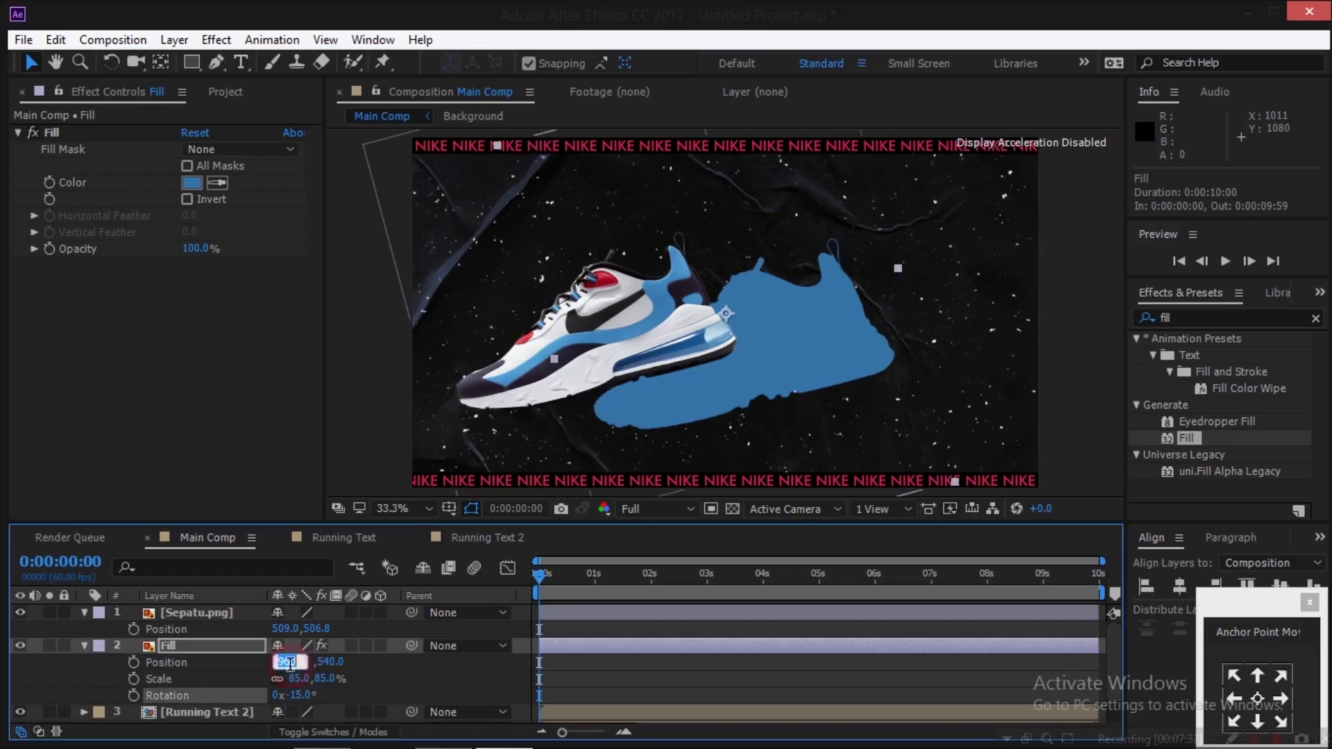
text(506.7)
key(Tab)
text(5)
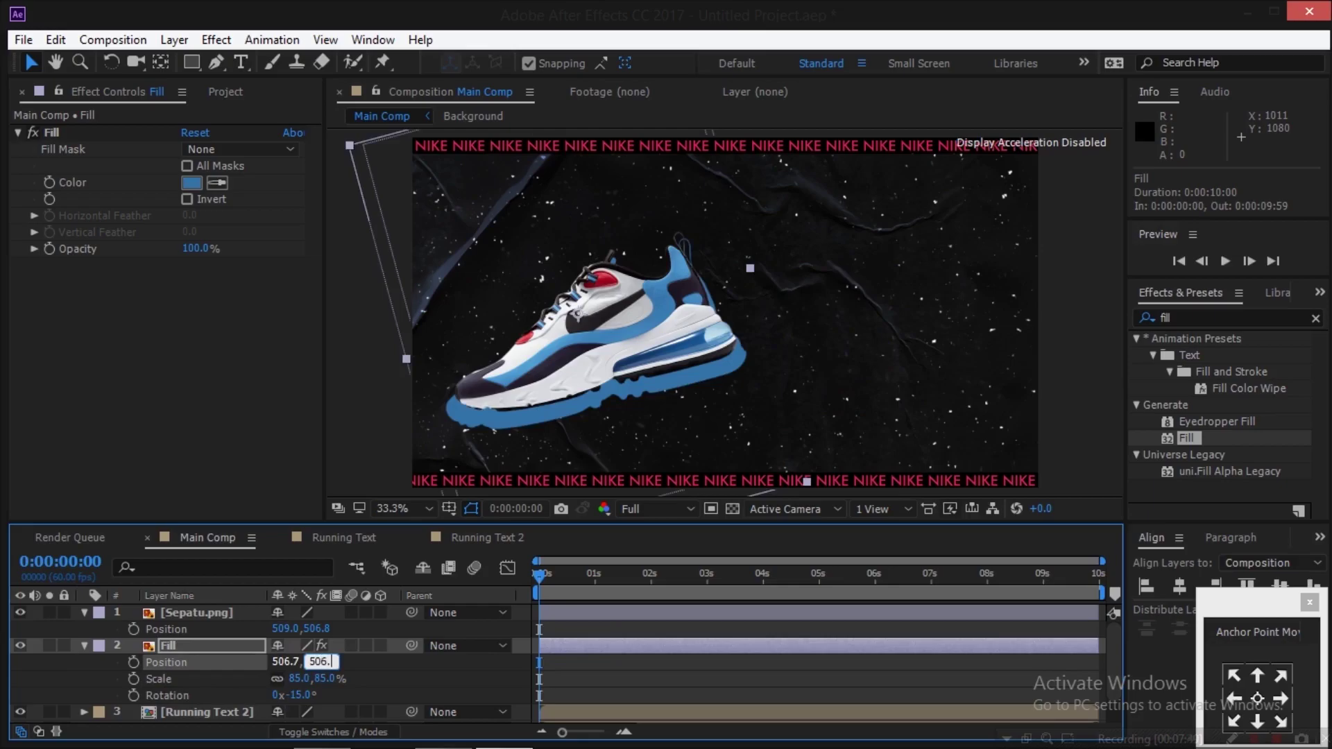
key(Return)
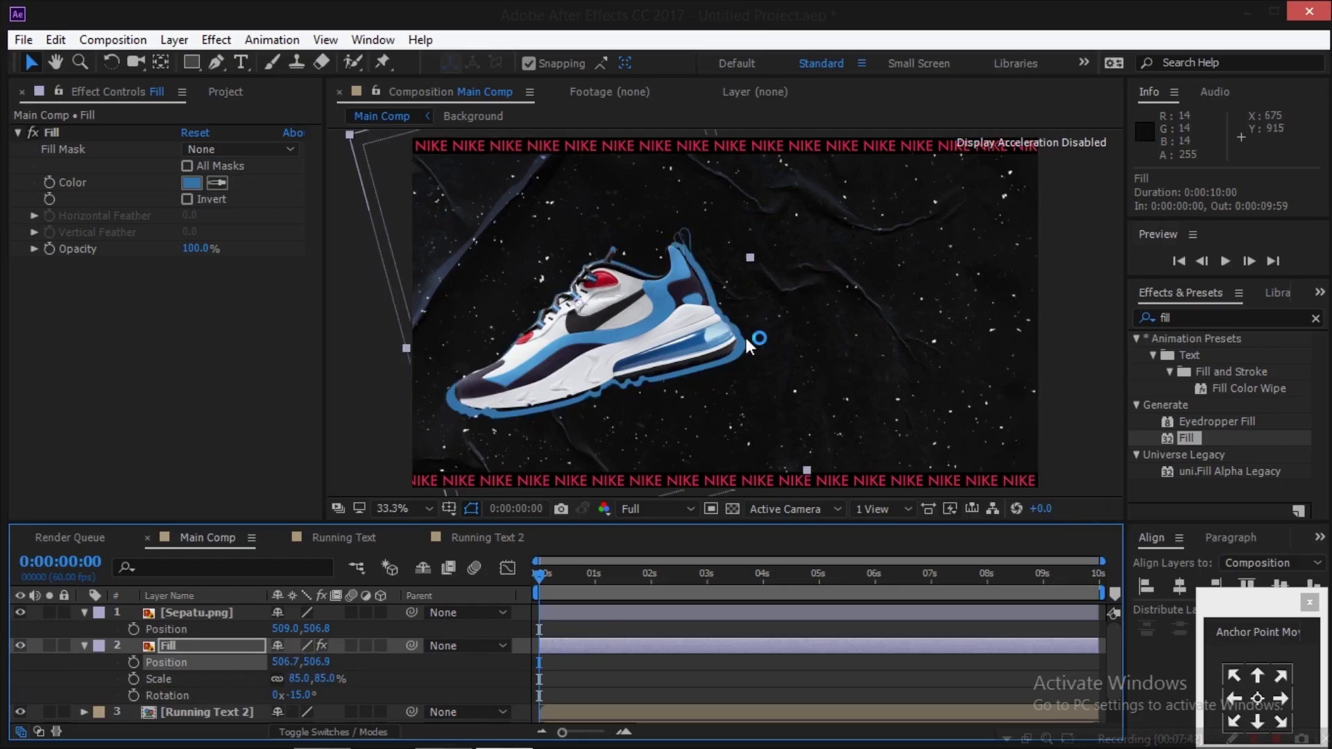
click(668, 675)
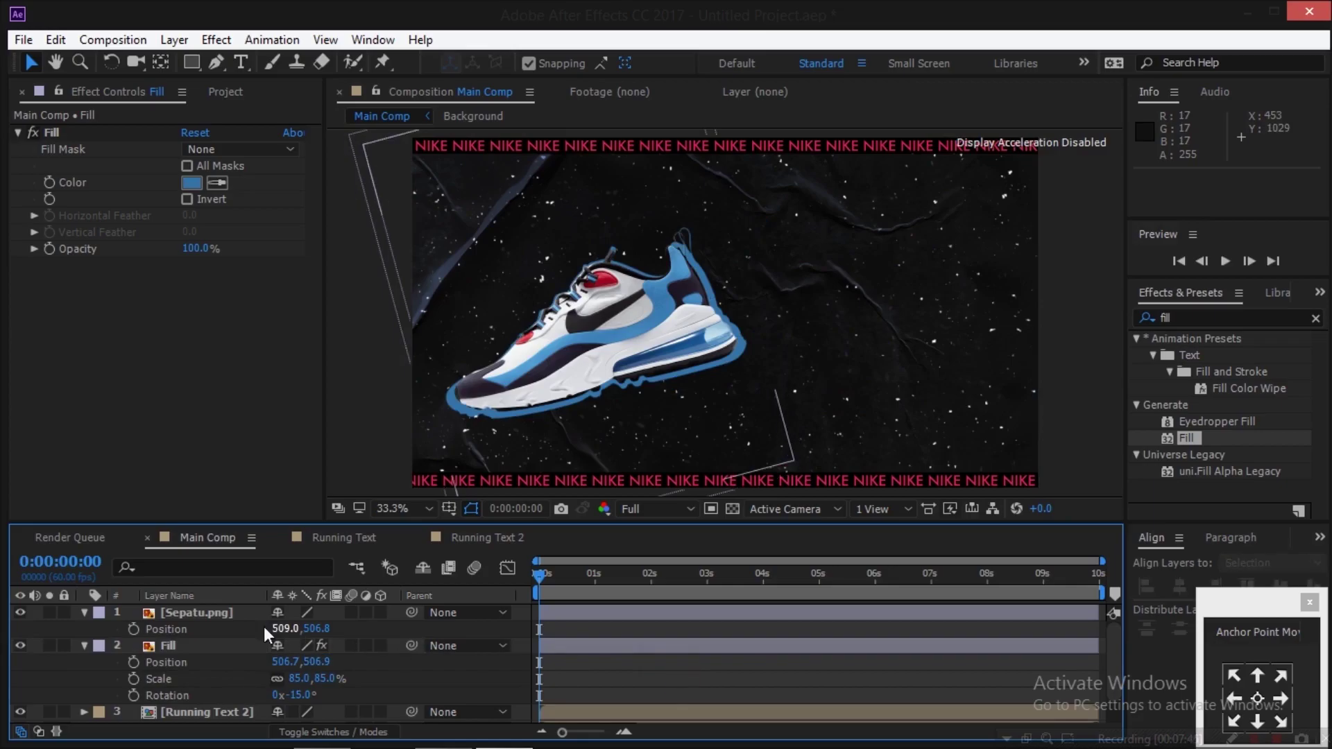
Hide the Fill layer and set Position and Rotation keyframes on Sepatu.png at 0:00:01:30
click(208, 612)
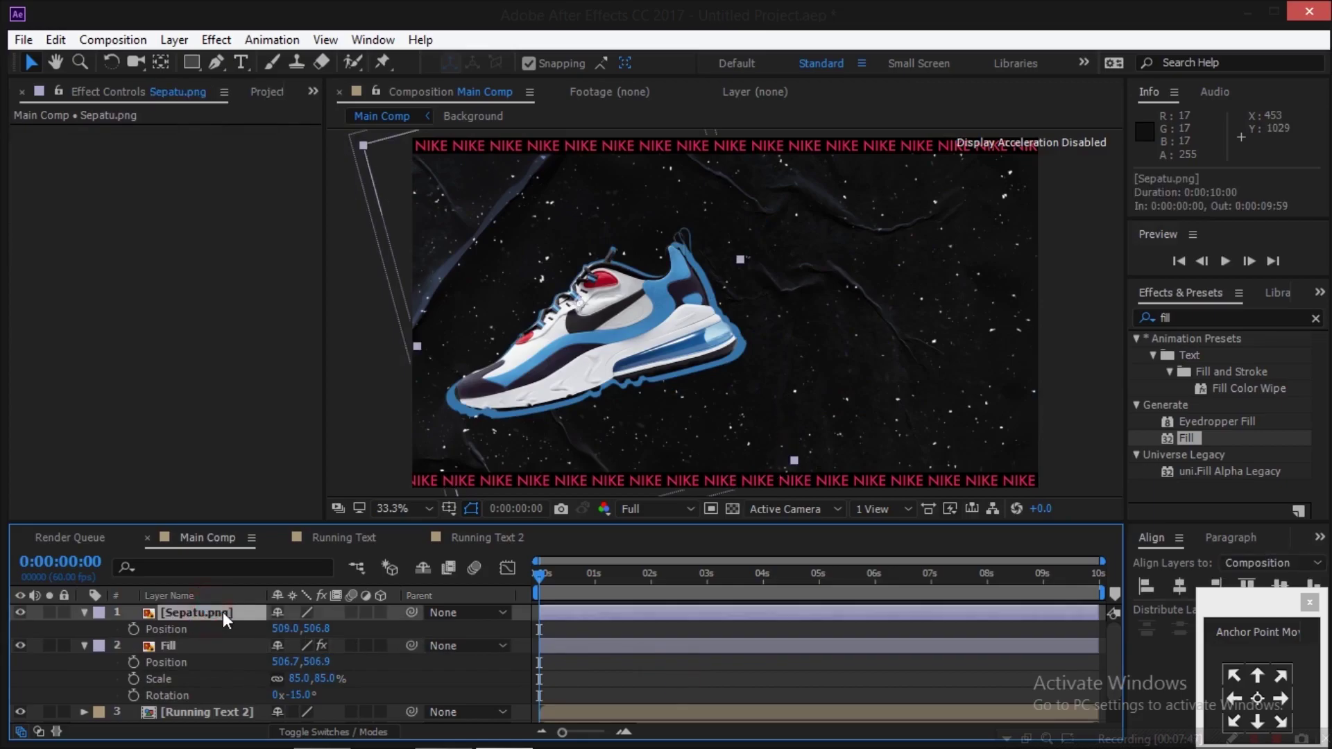
click(84, 645)
click(20, 645)
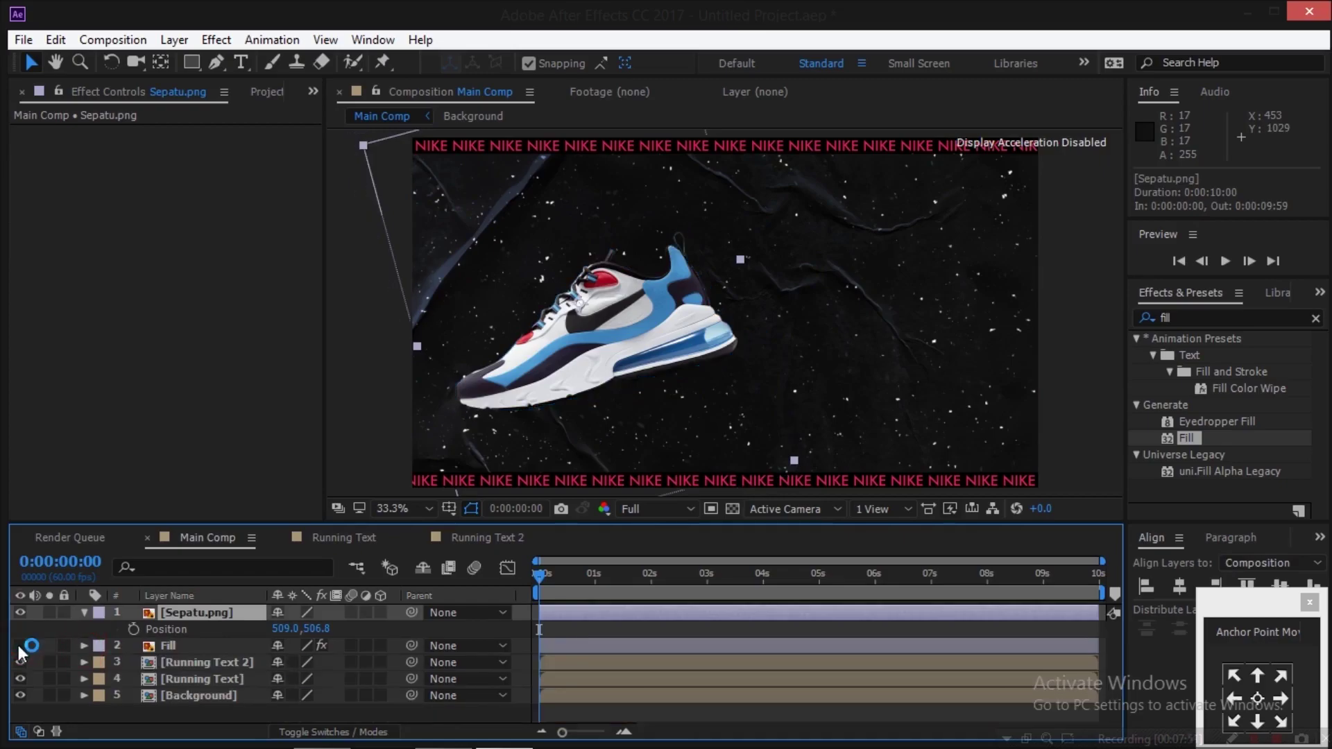
click(621, 577)
click(1253, 258)
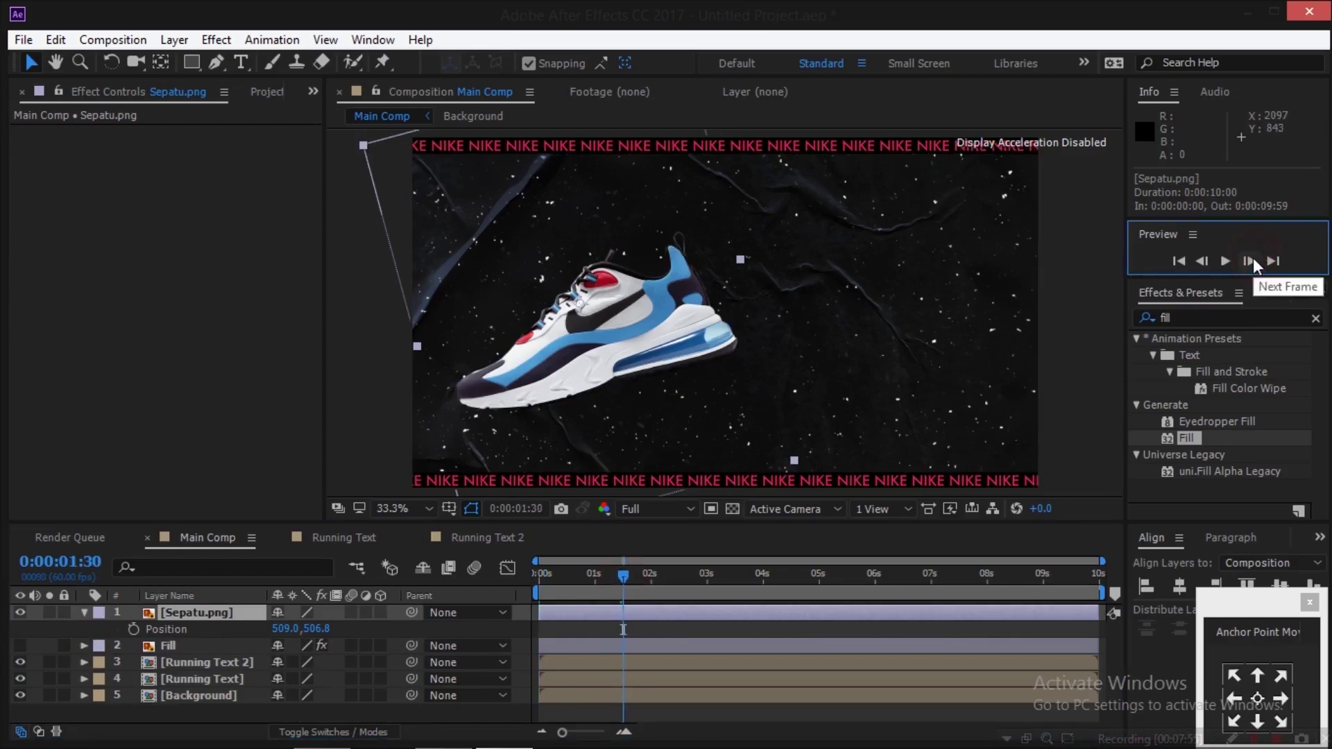
click(184, 612)
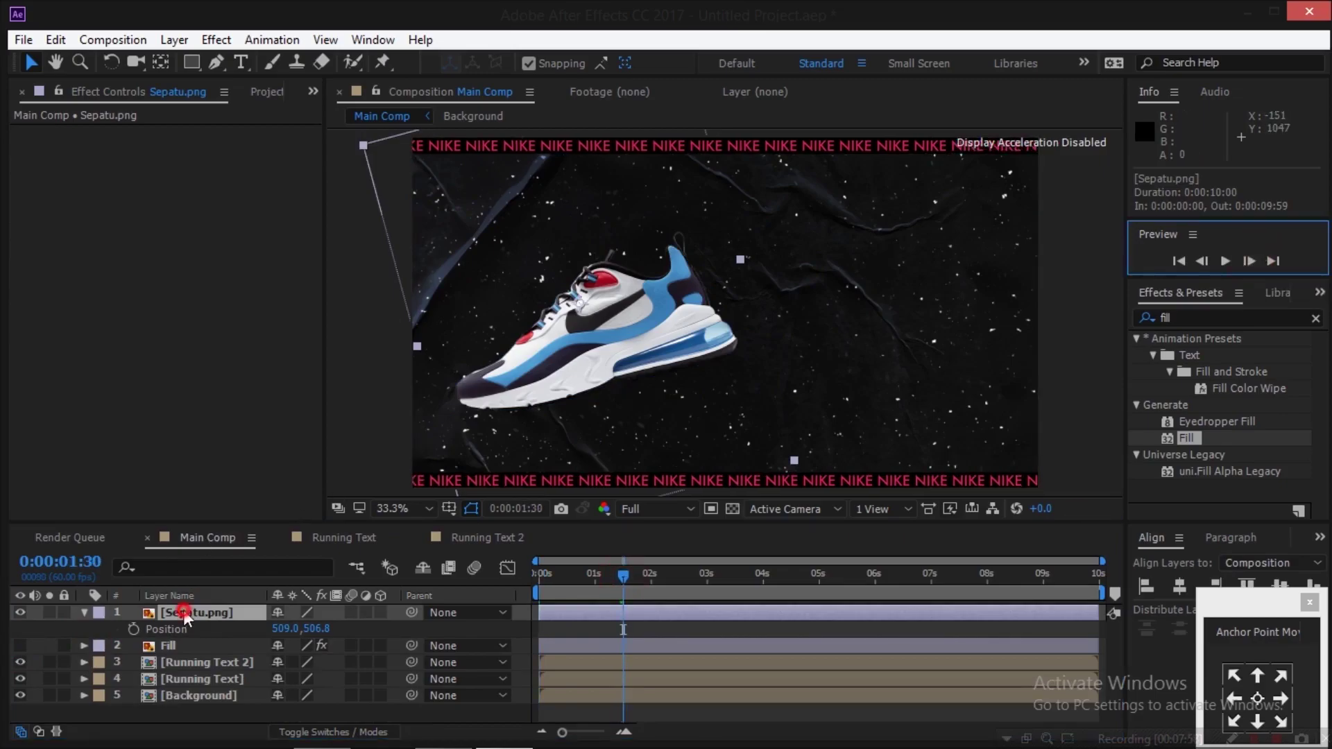
key(shift+r)
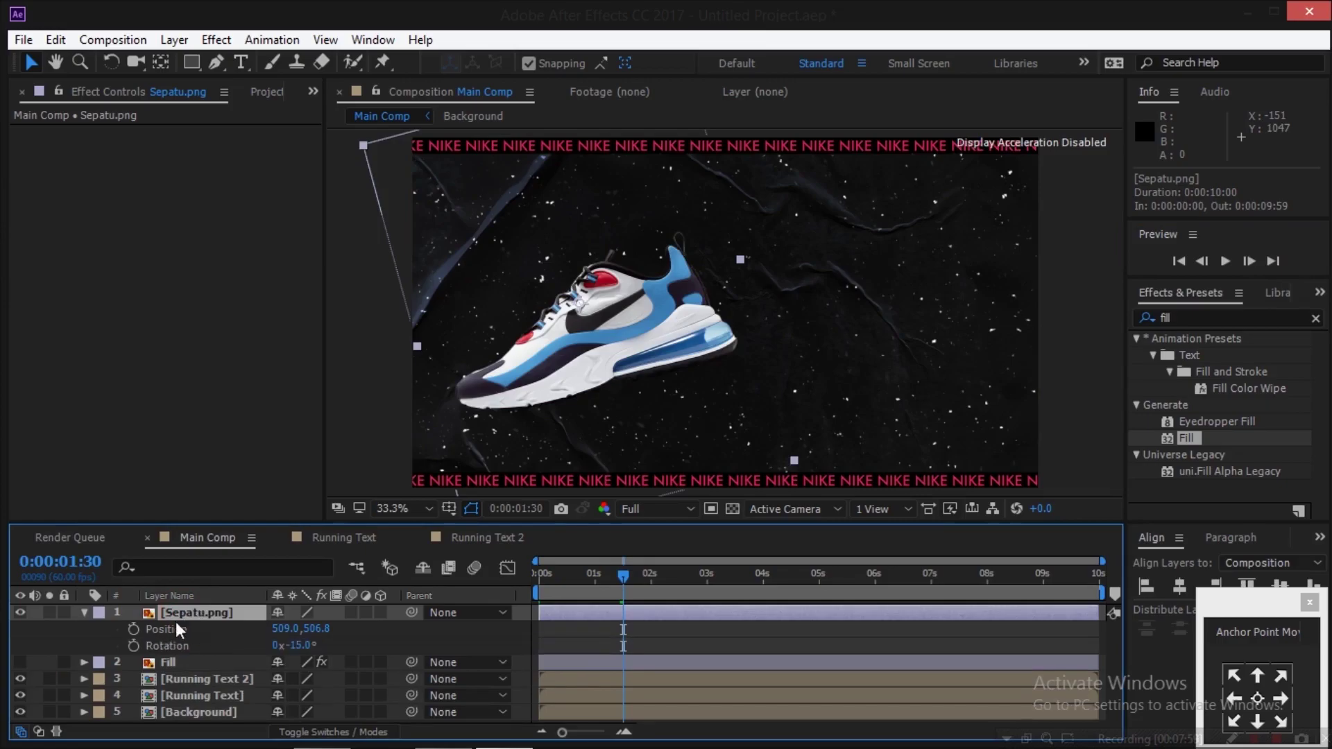
click(133, 629)
click(134, 646)
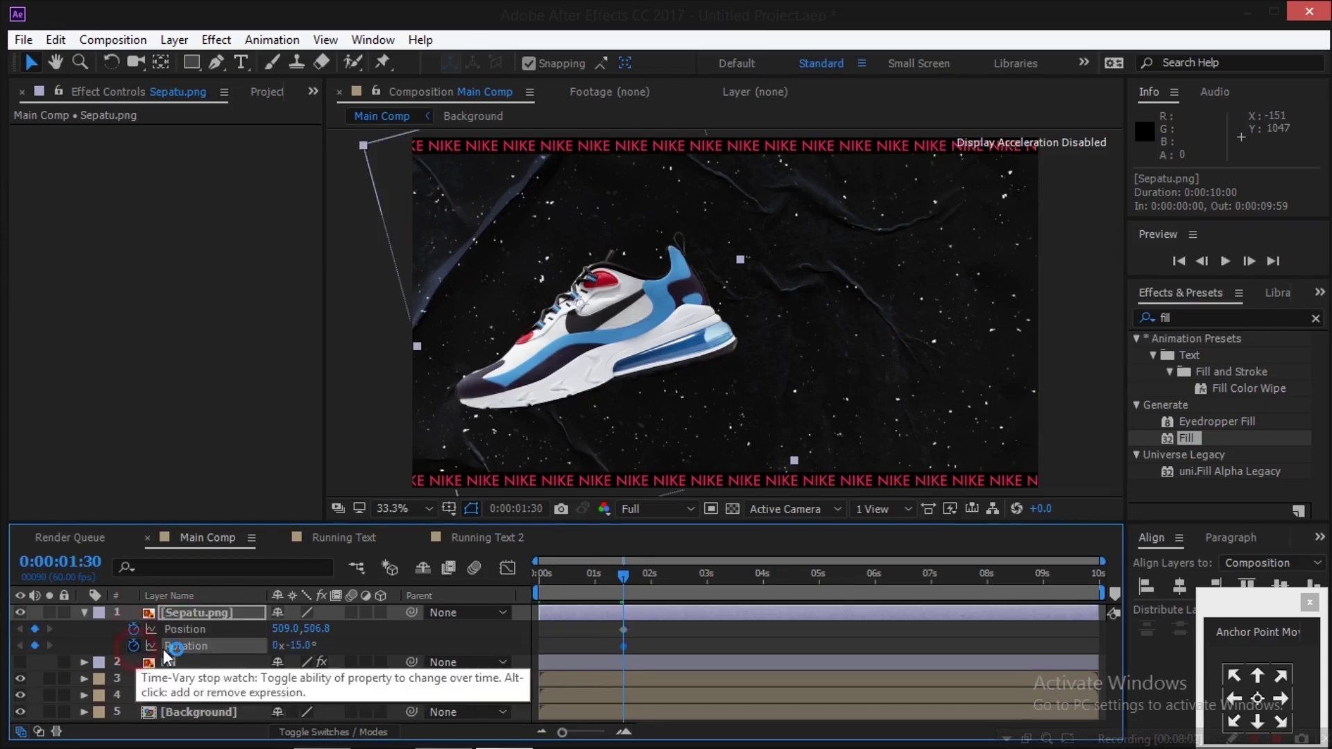
At 0:00:00:30, set the shoe's starting rotation to -30°
click(567, 576)
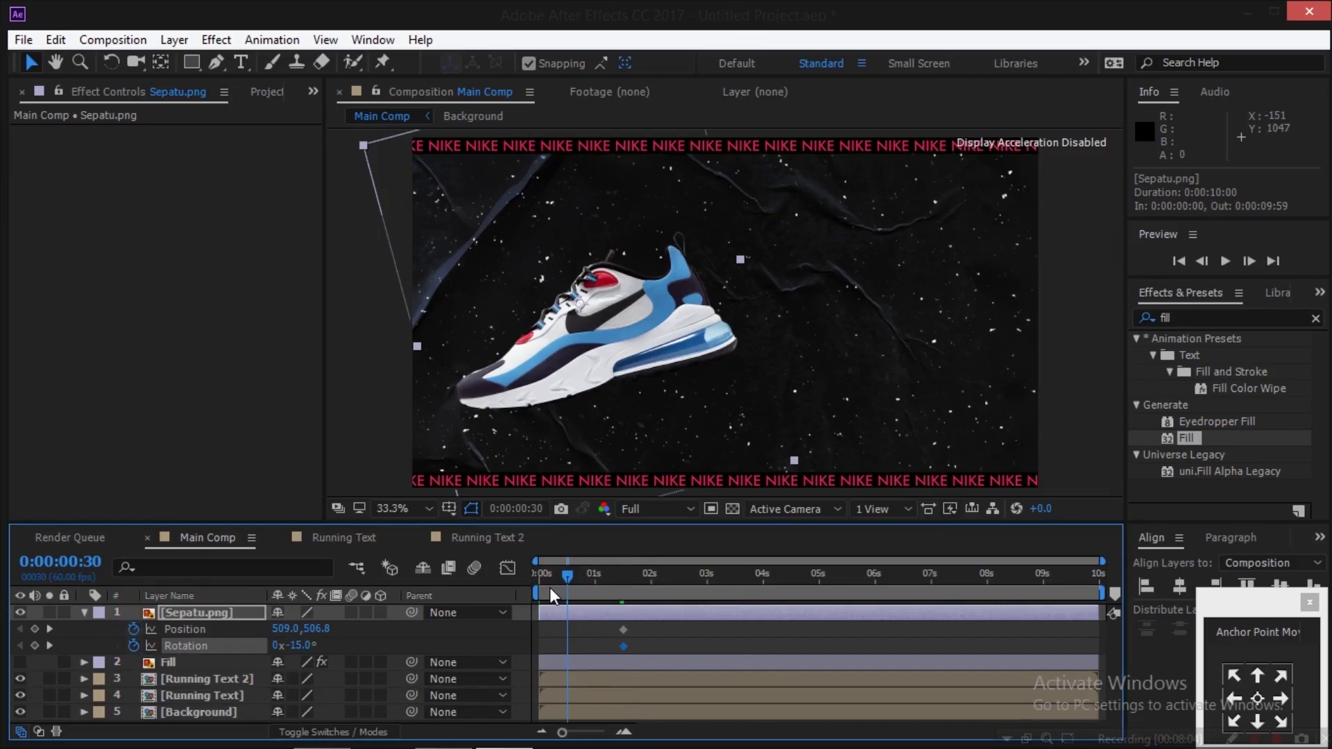
click(376, 637)
click(299, 645)
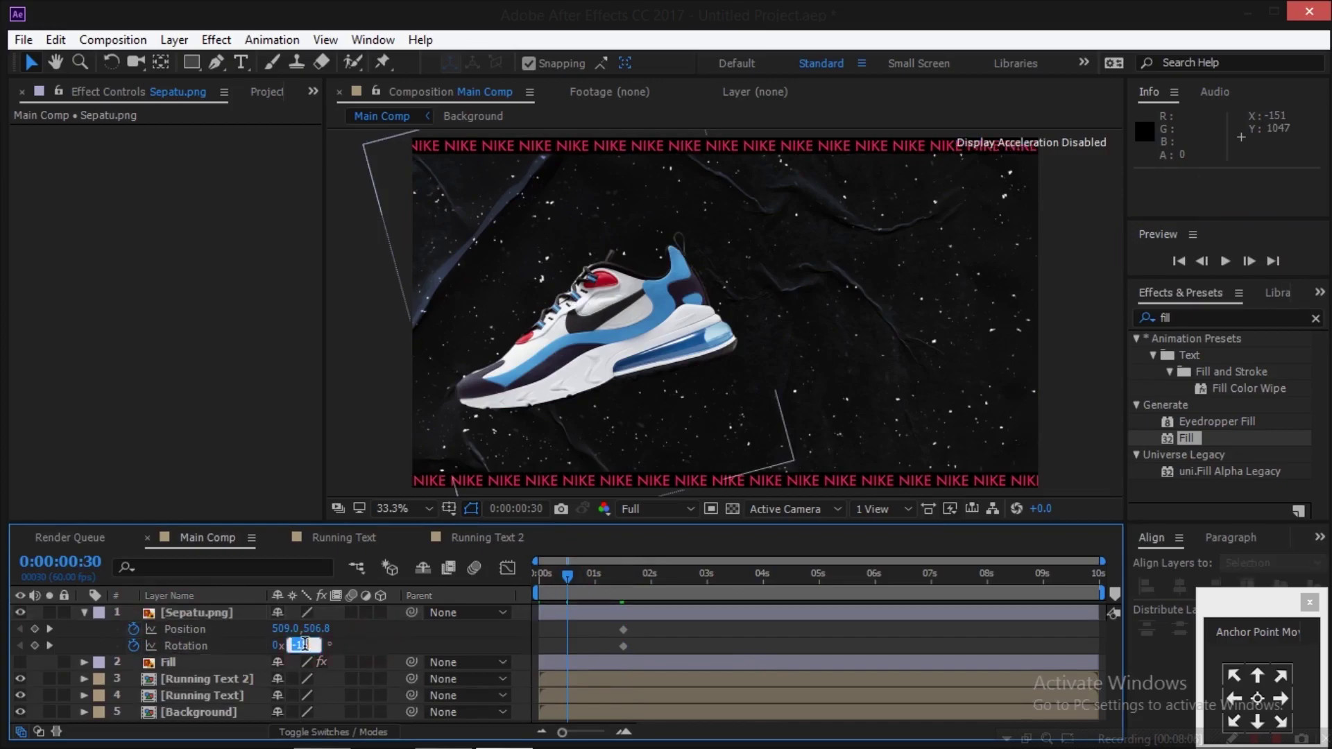
text(-30)
key(Return)
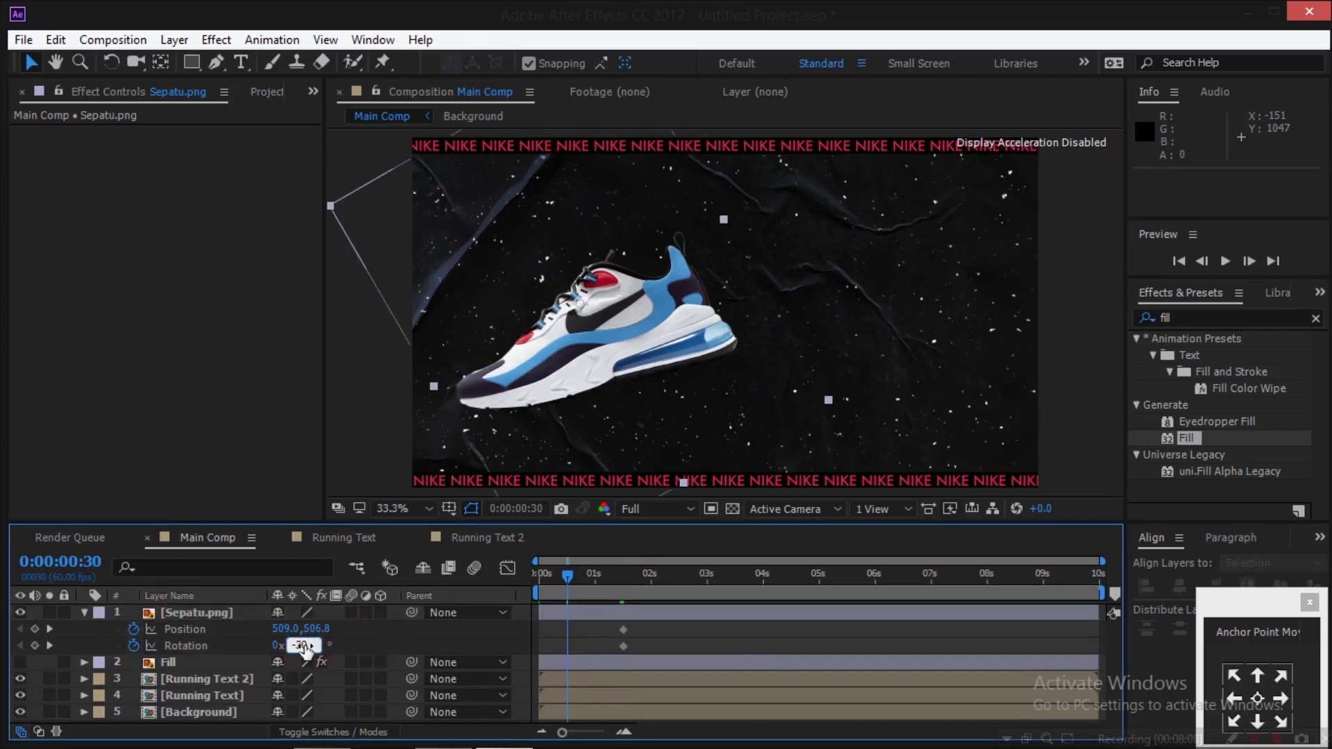
Set the shoe's starting position to -653.5, 508.8 off-frame left and enable motion blur
click(281, 629)
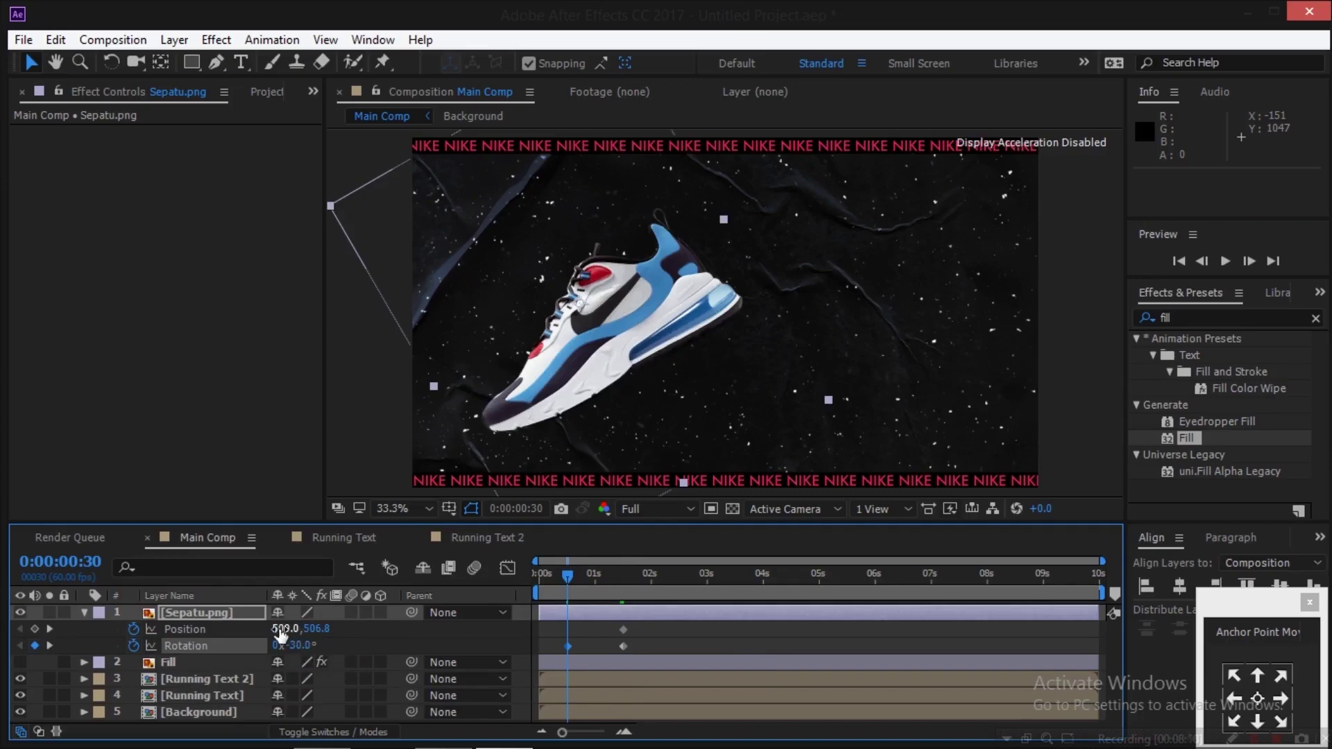
click(281, 630)
text(-653.)
text(53.5)
key(Tab)
text(5)
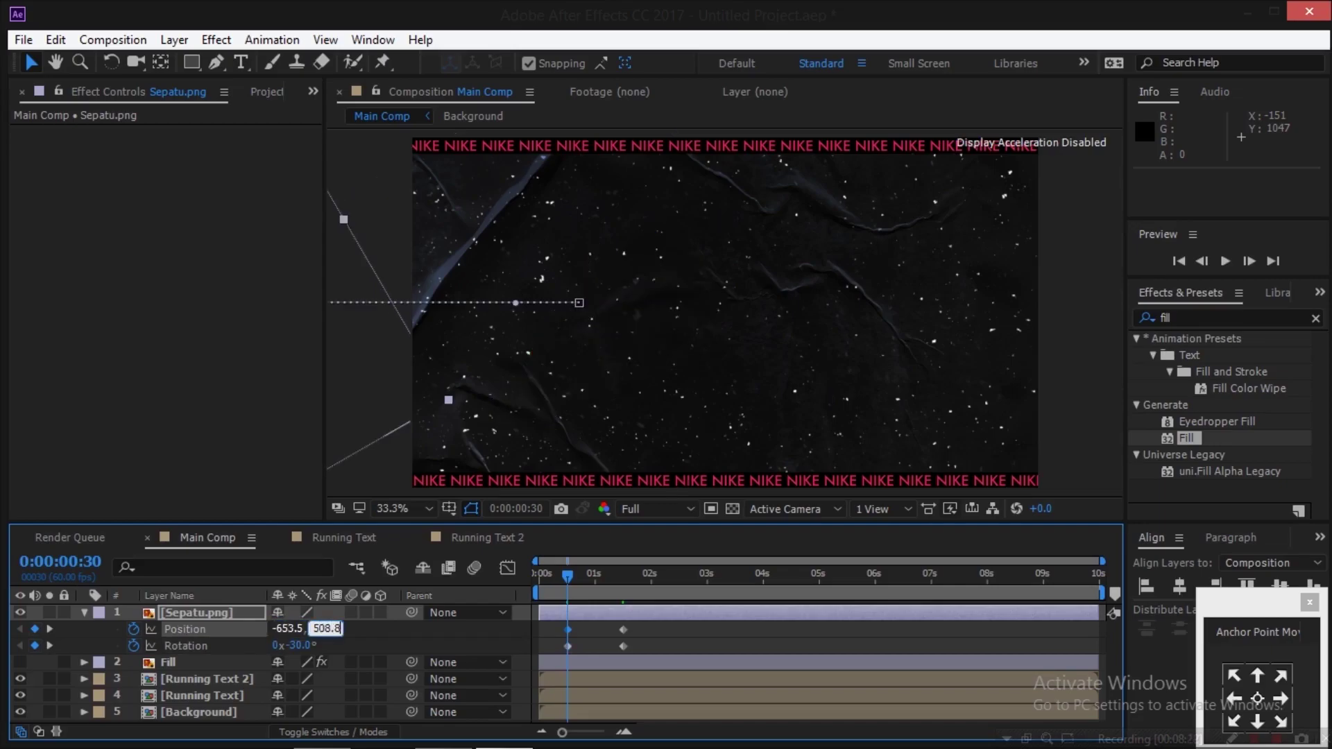
key(Return)
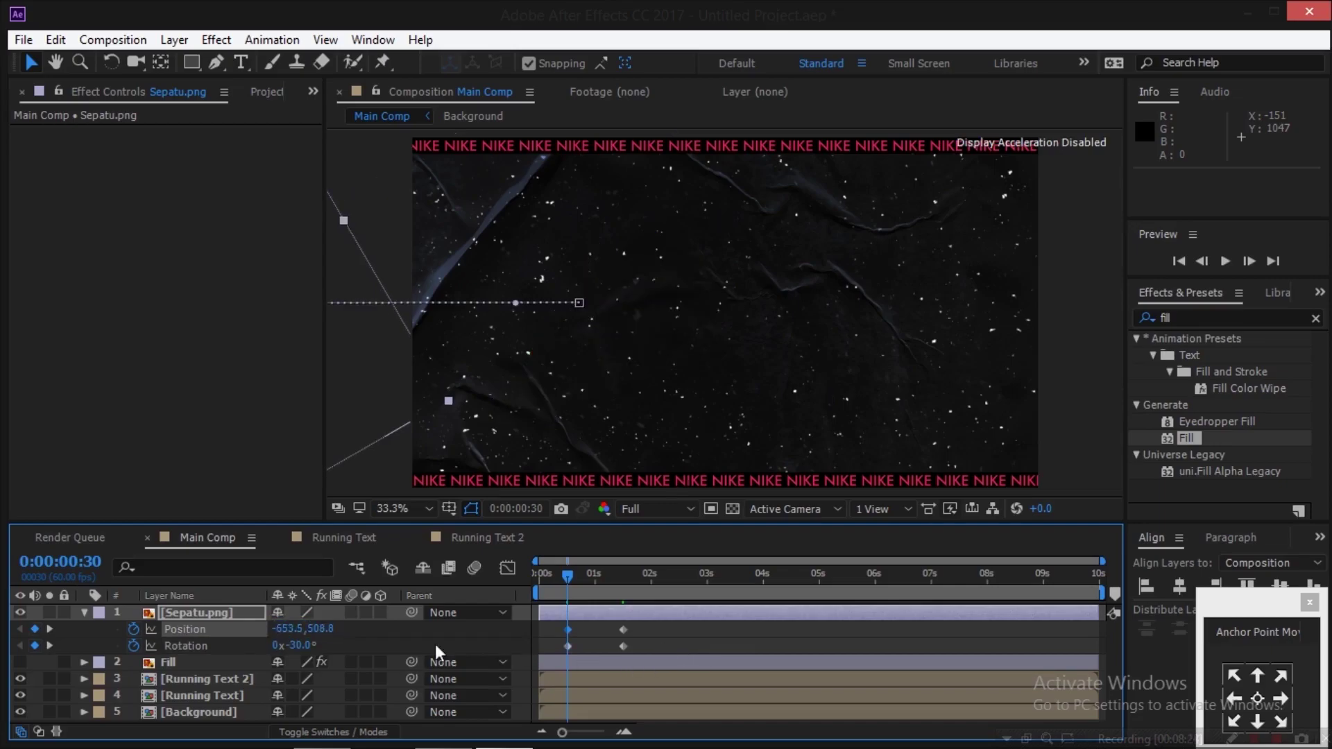
click(353, 613)
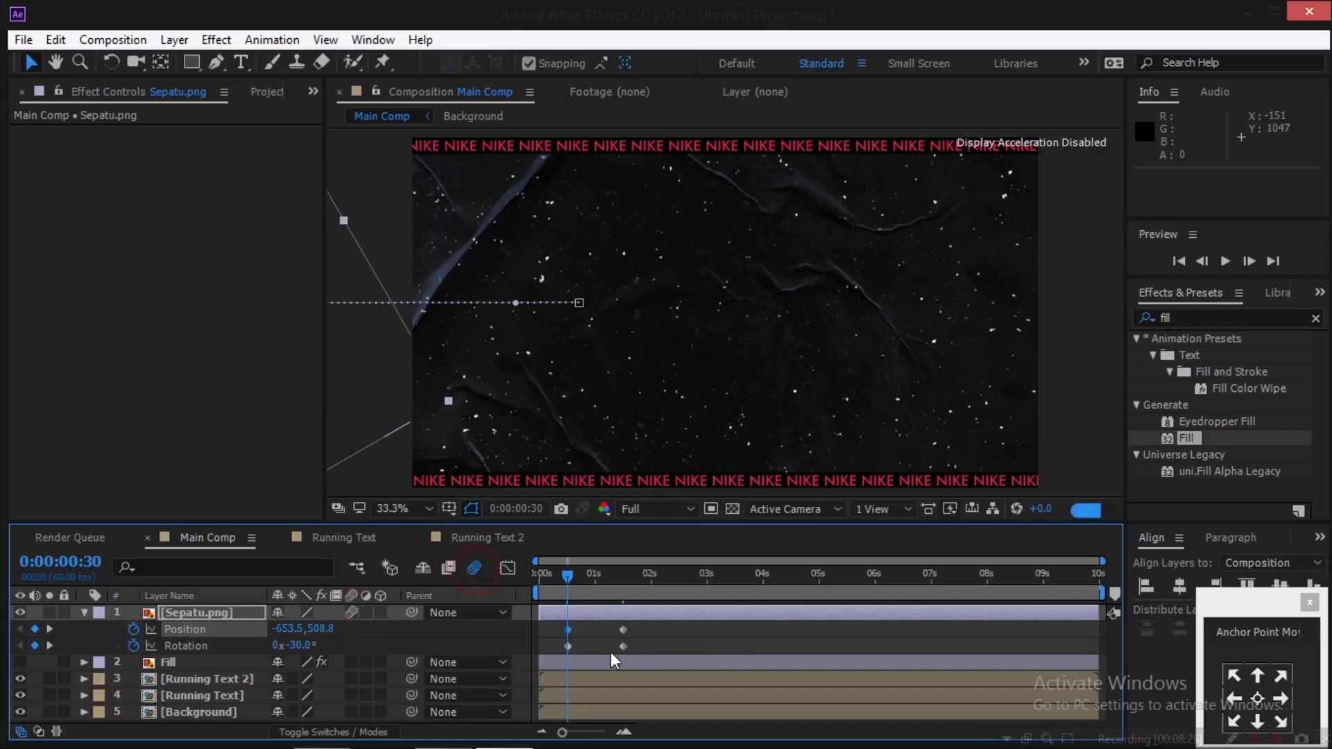
drag(655, 629, 549, 657)
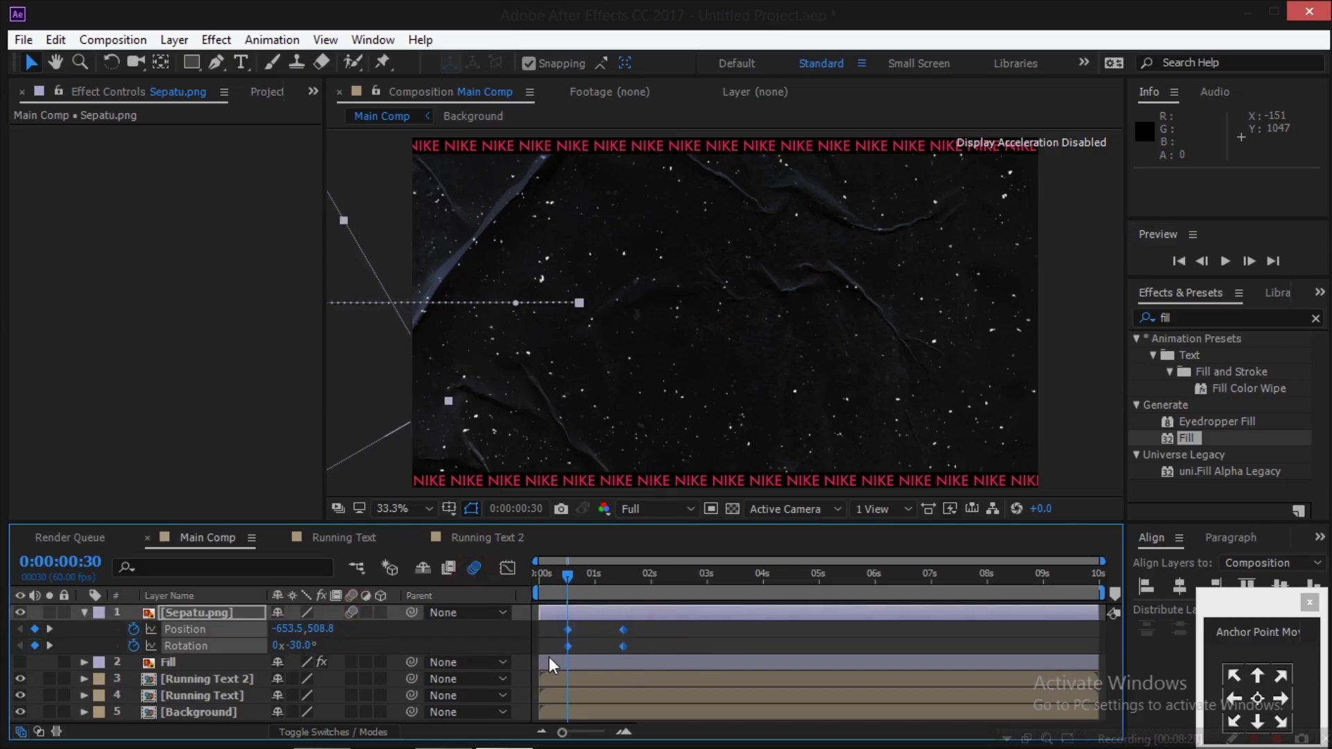
Easy Ease the shoe's keyframes and steepen the speed curve for a fast start and gentle landing
key(F9)
click(512, 572)
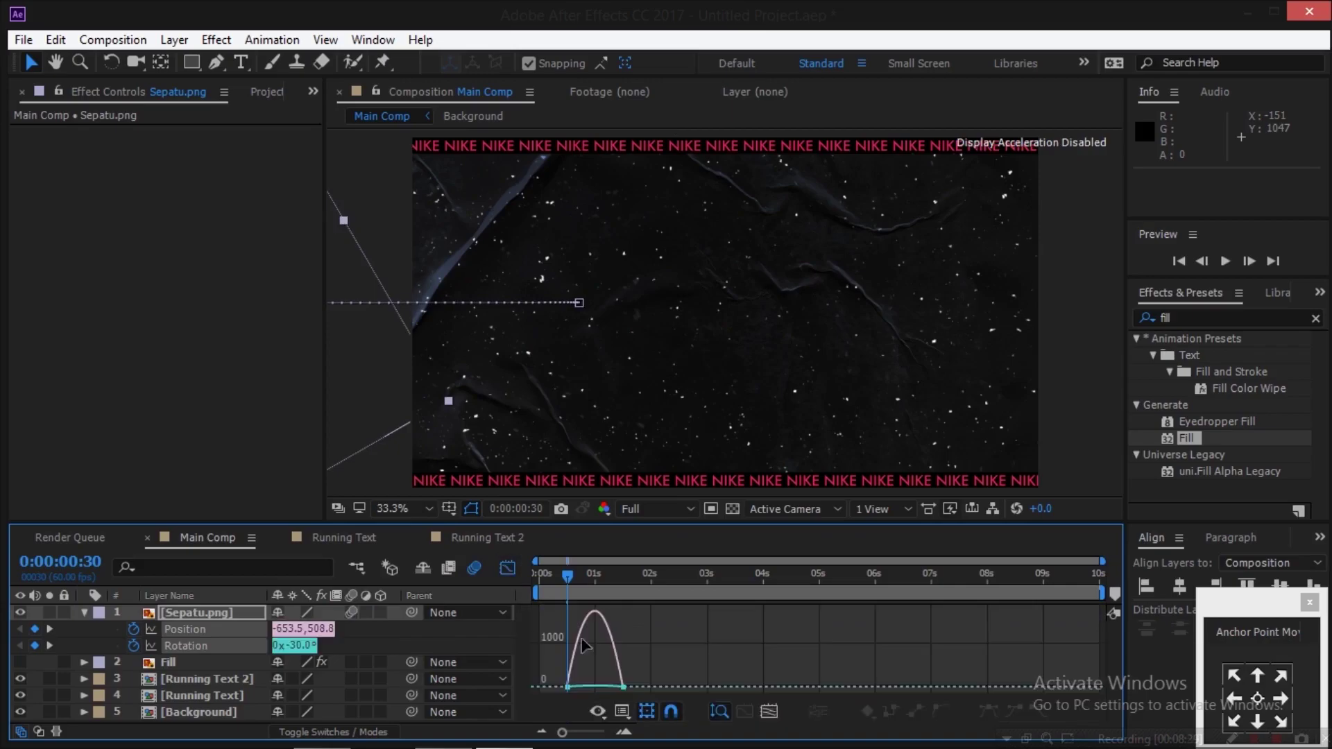
right_click(639, 664)
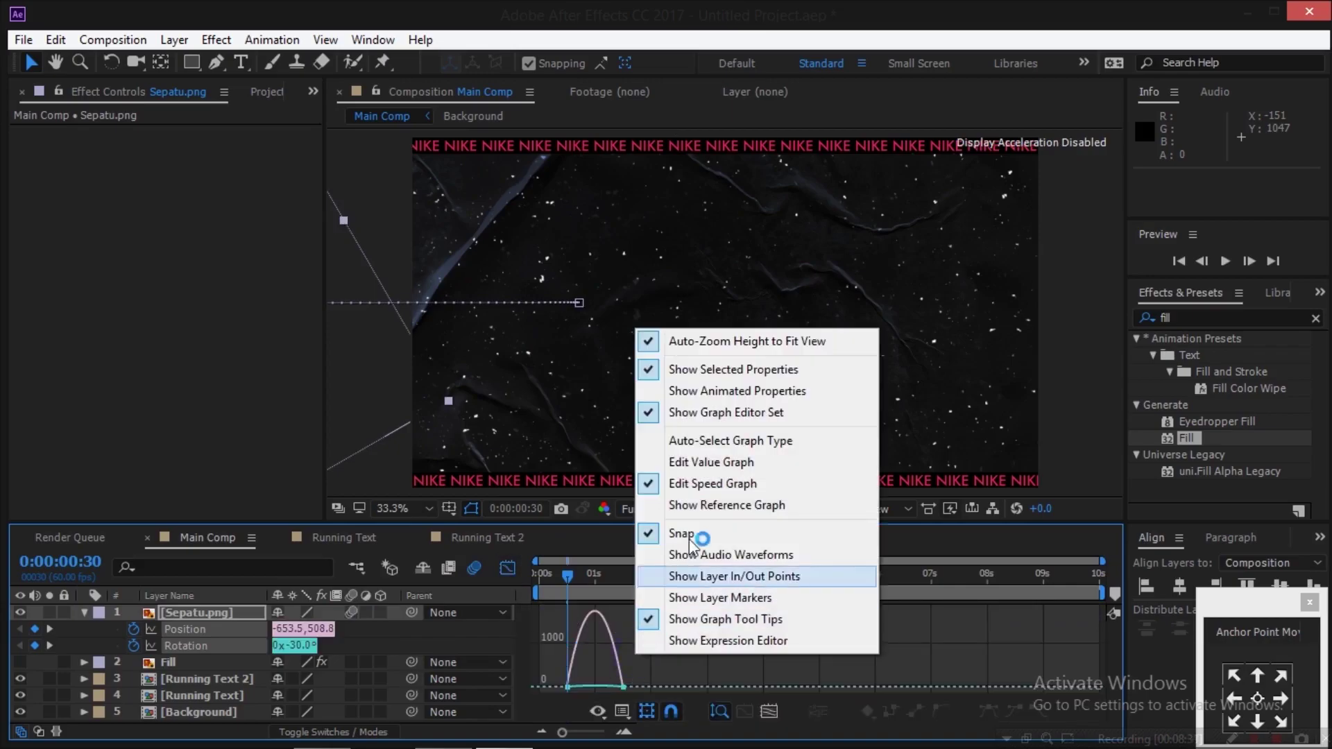
click(672, 686)
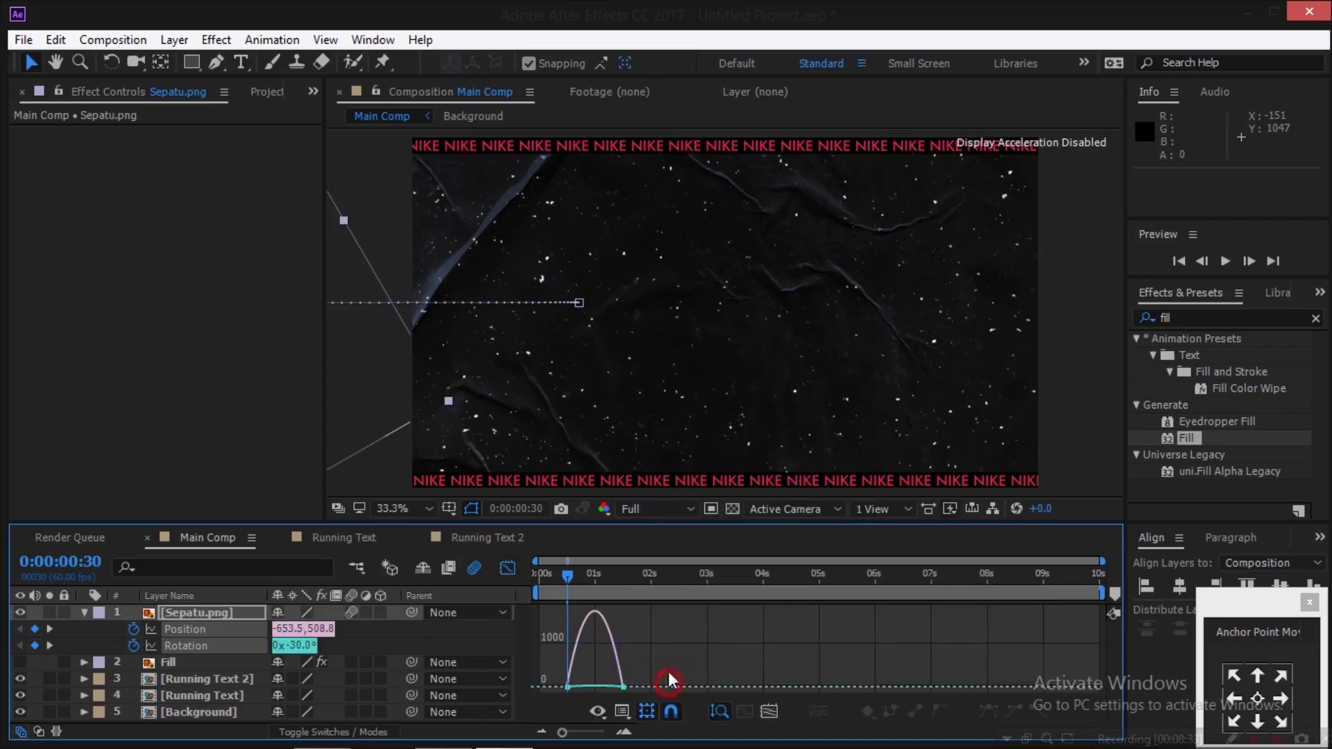
mouse_move(669, 659)
mouse_down()
mouse_move(614, 701)
mouse_move(574, 686)
mouse_up()
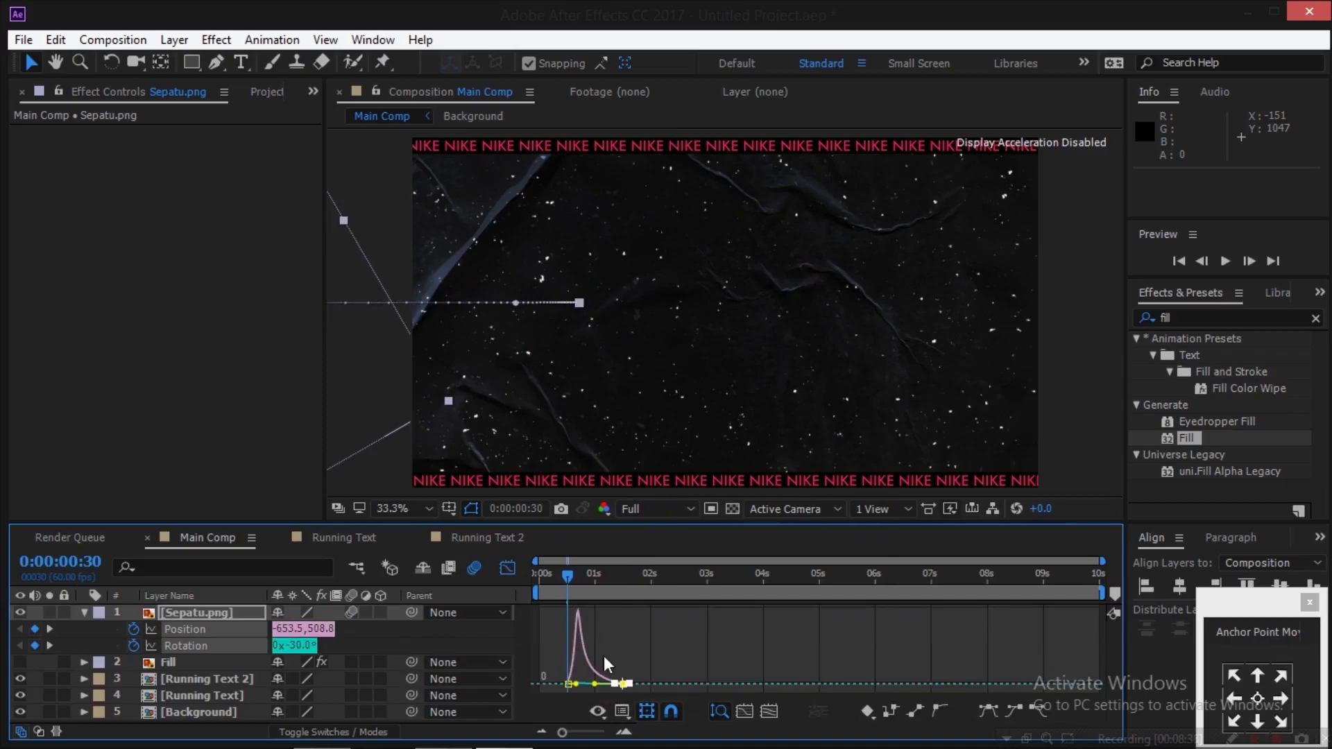
click(507, 569)
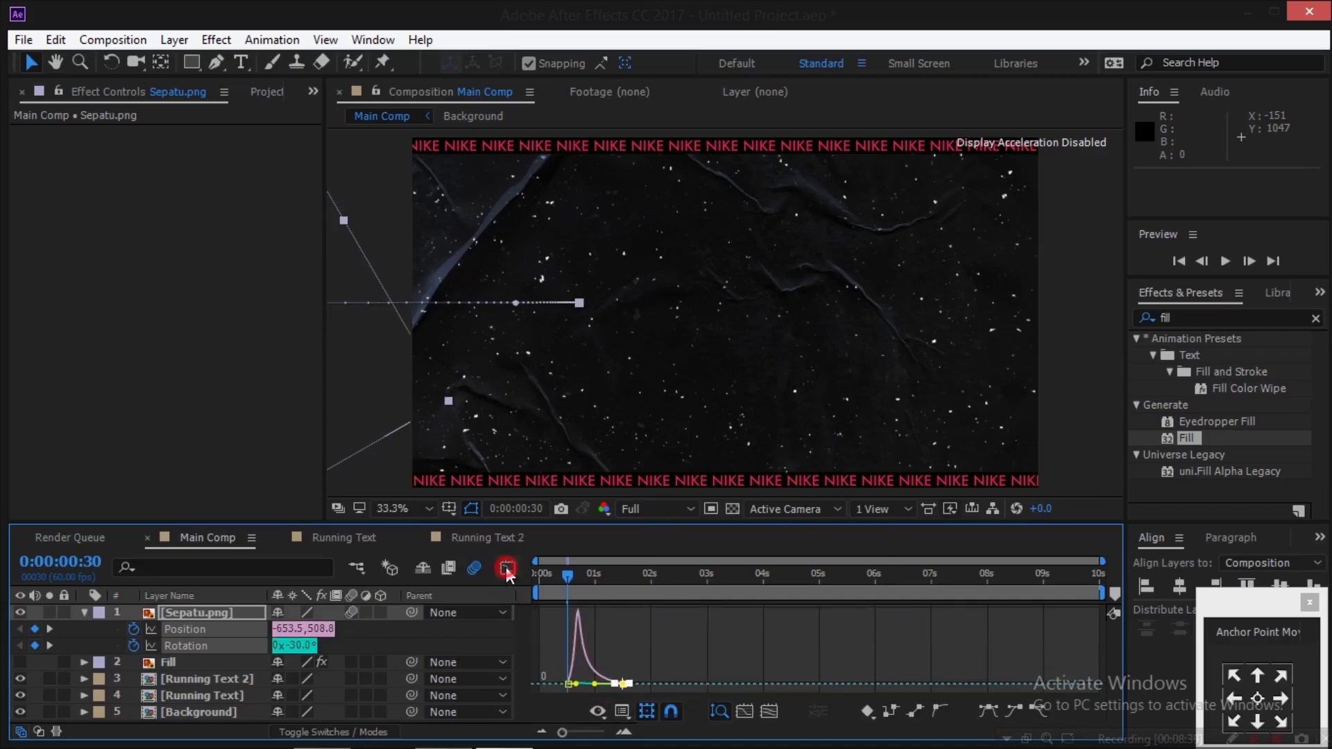
click(592, 582)
drag(593, 585, 629, 586)
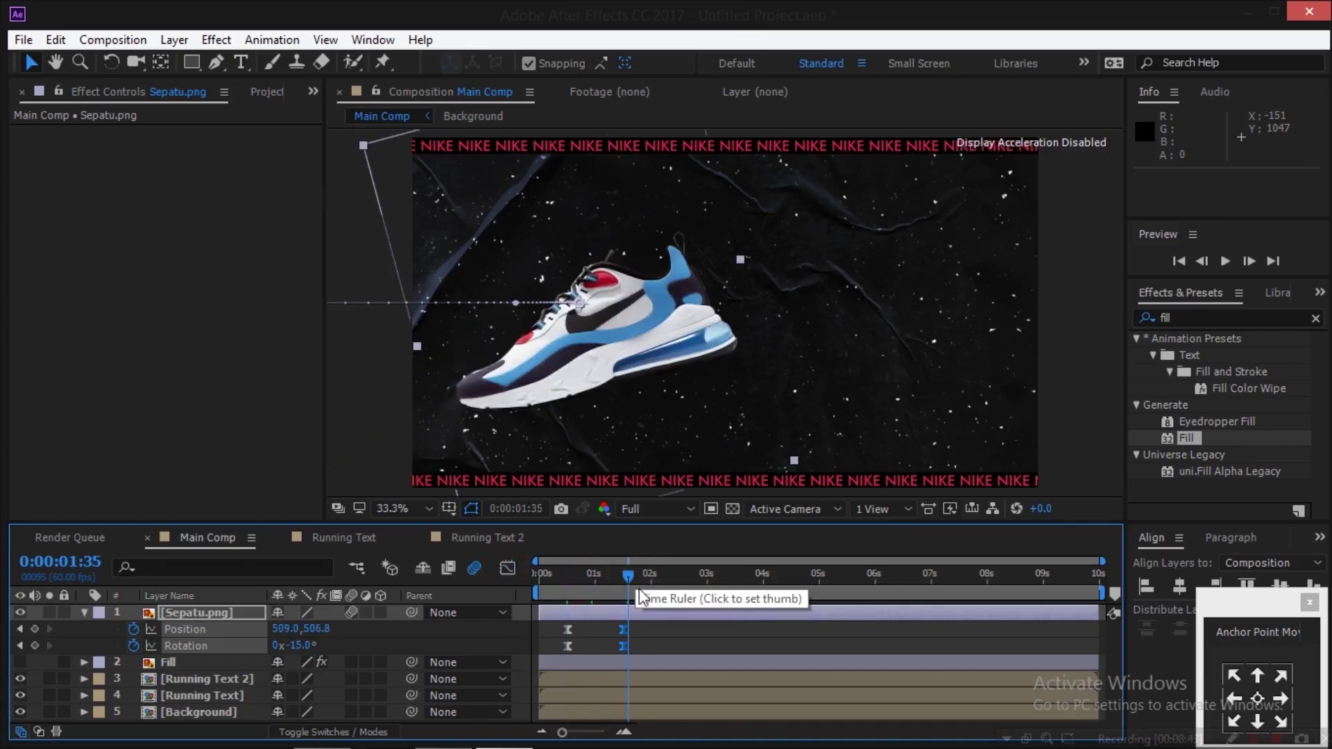
click(231, 615)
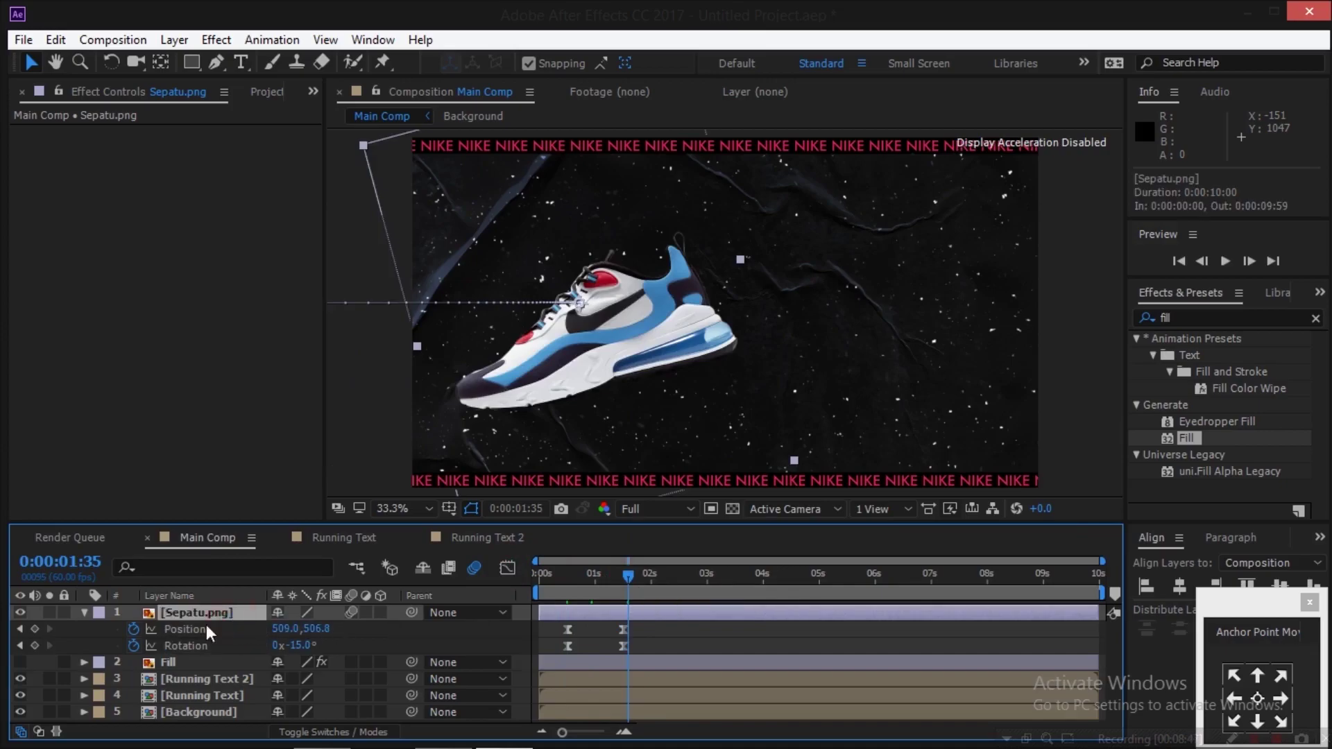
Add a wiggle(2,5) expression to Sepatu.png's Position and step through frames to check it
alt+click(135, 630)
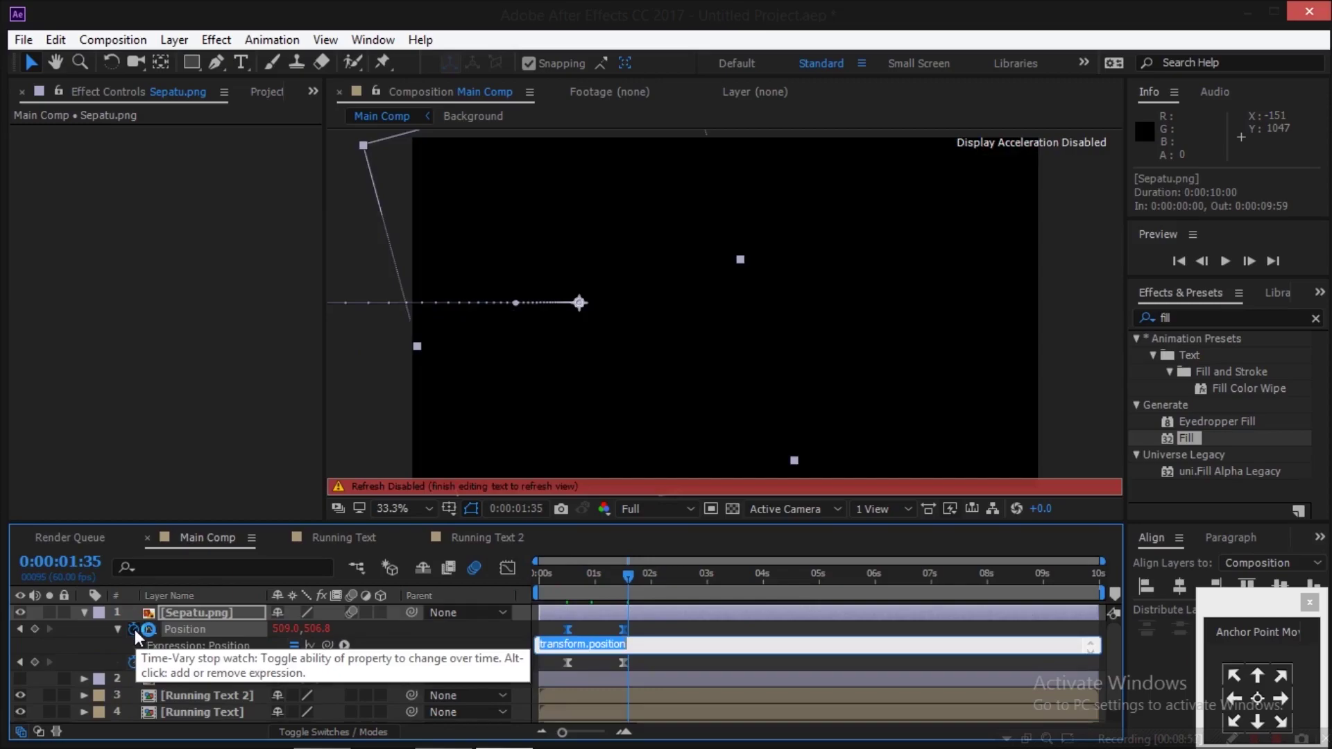
text(wiggle()
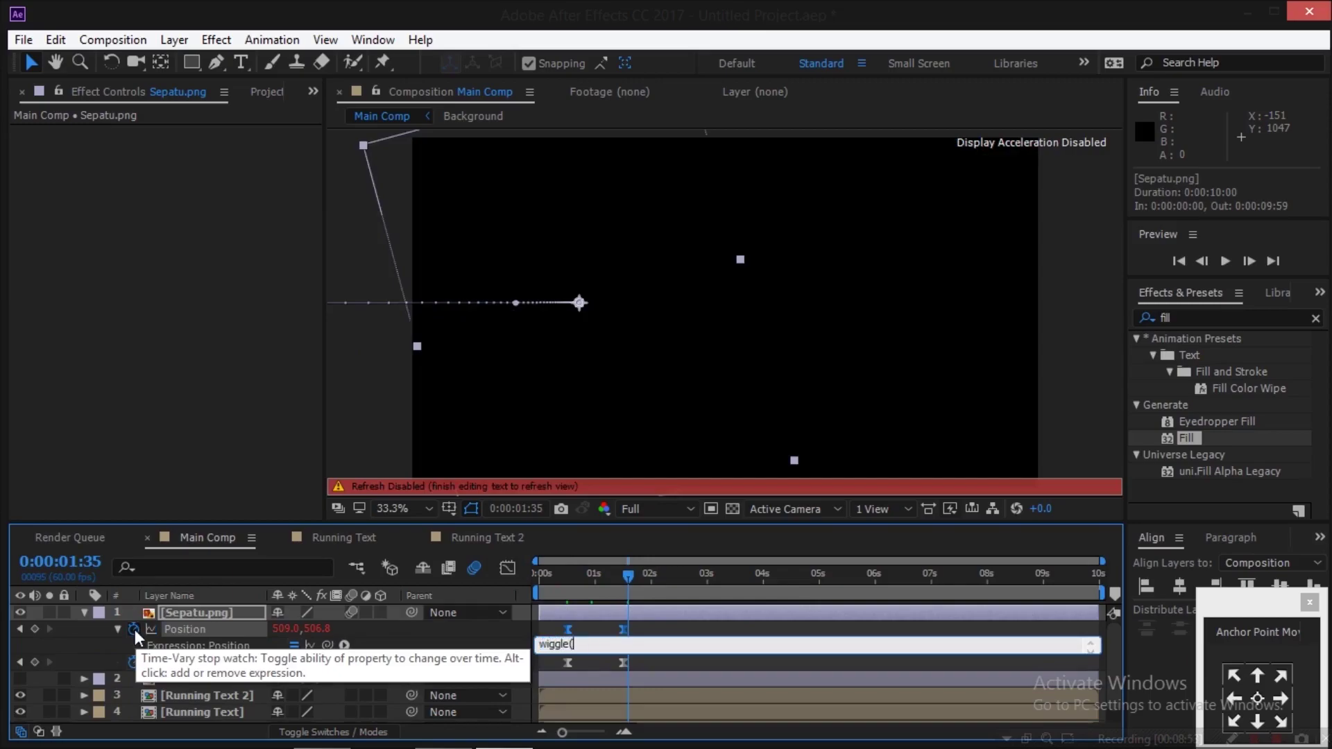
text(2,5)
click(672, 630)
scroll(672, 630, up, 3)
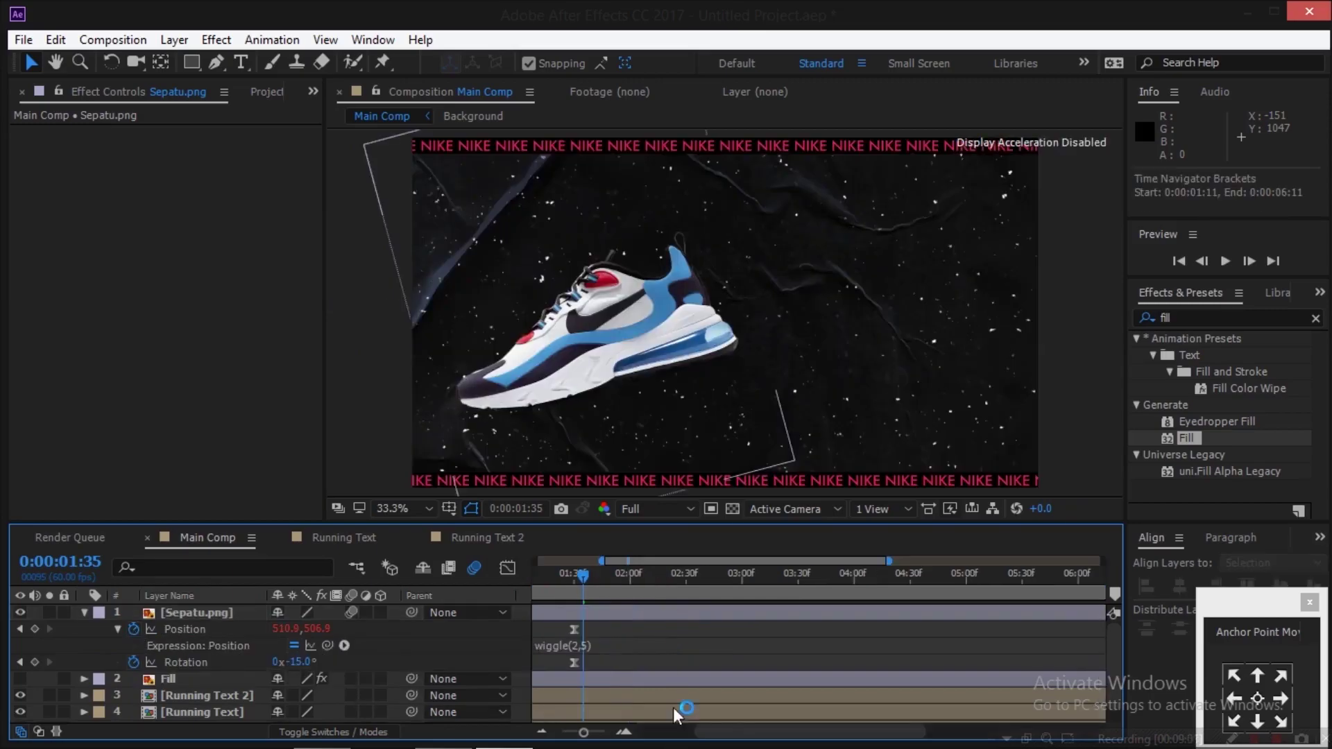
drag(738, 738, 700, 741)
scroll(699, 741, left, 2)
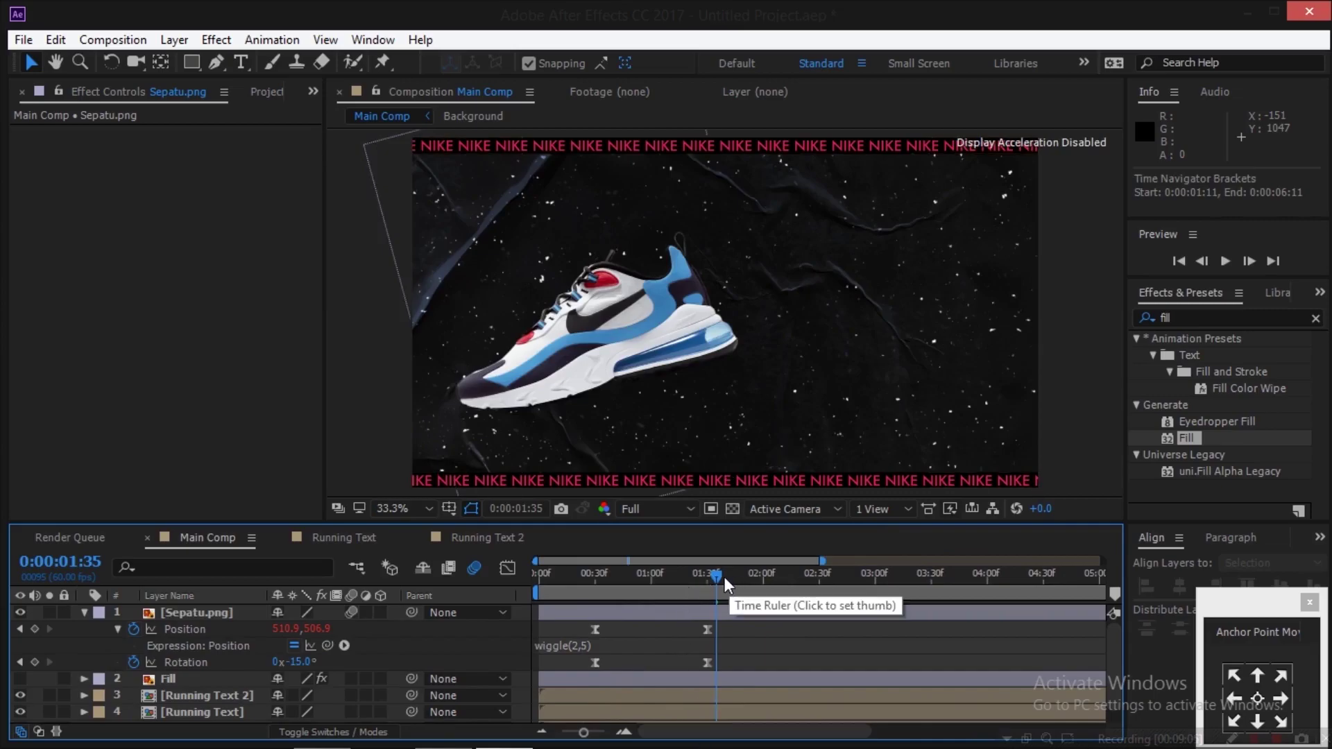
click(1249, 260)
click(1248, 261)
click(1249, 261)
click(1248, 261)
click(1252, 262)
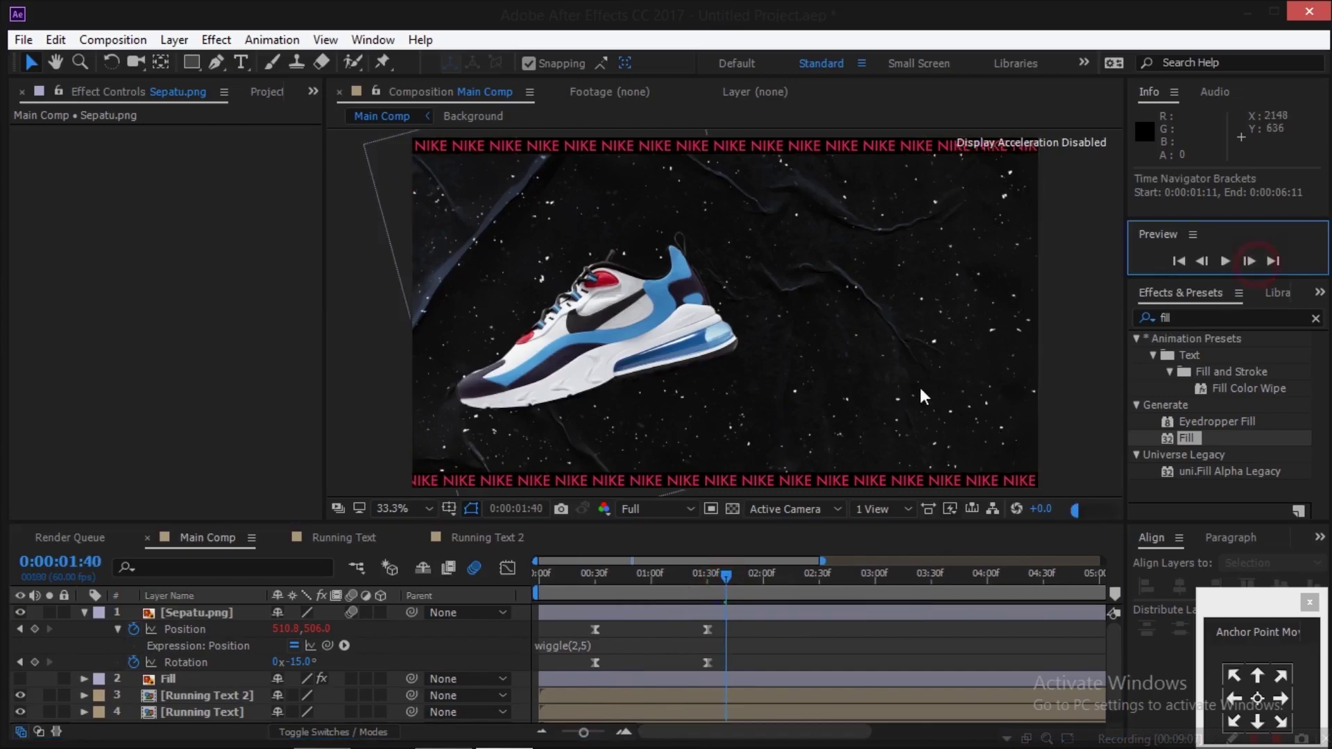
click(186, 679)
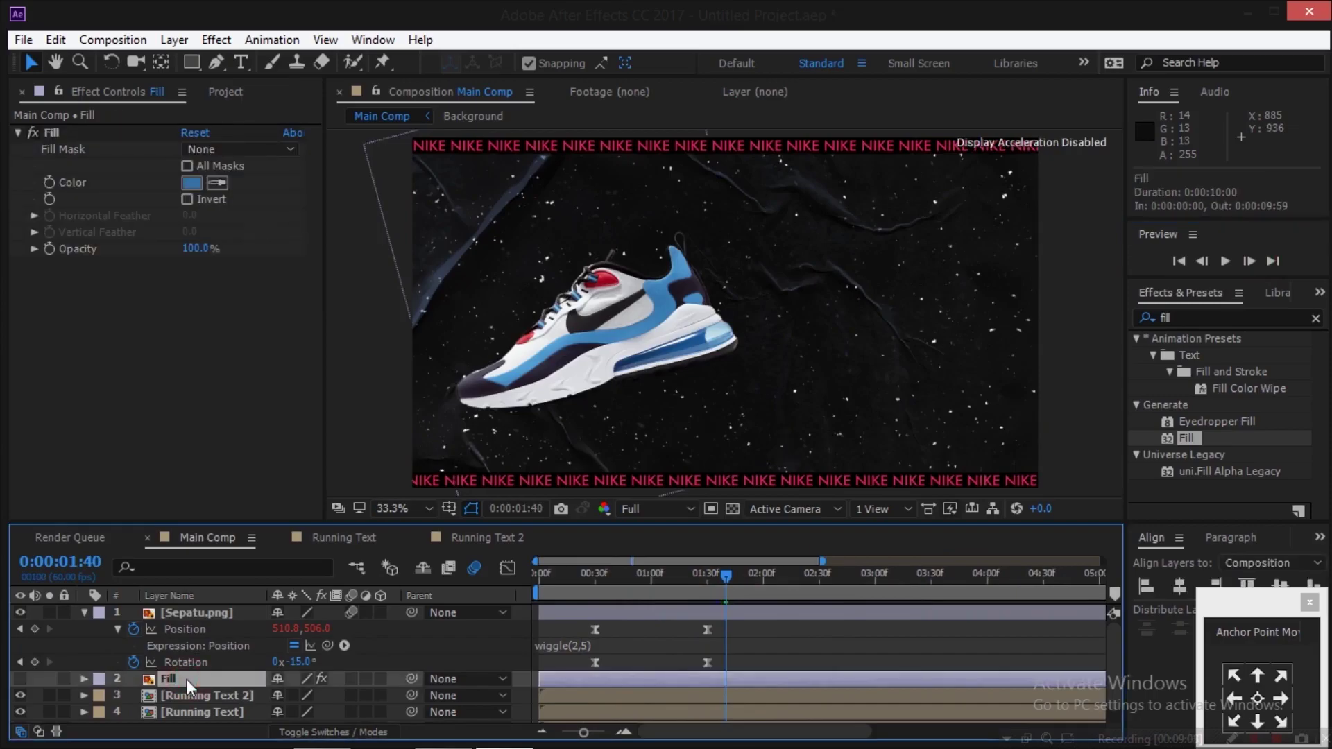
Show the Fill layer and set its Position and Rotation keyframes at 0:00:01:40
key(p)
key(shift+r)
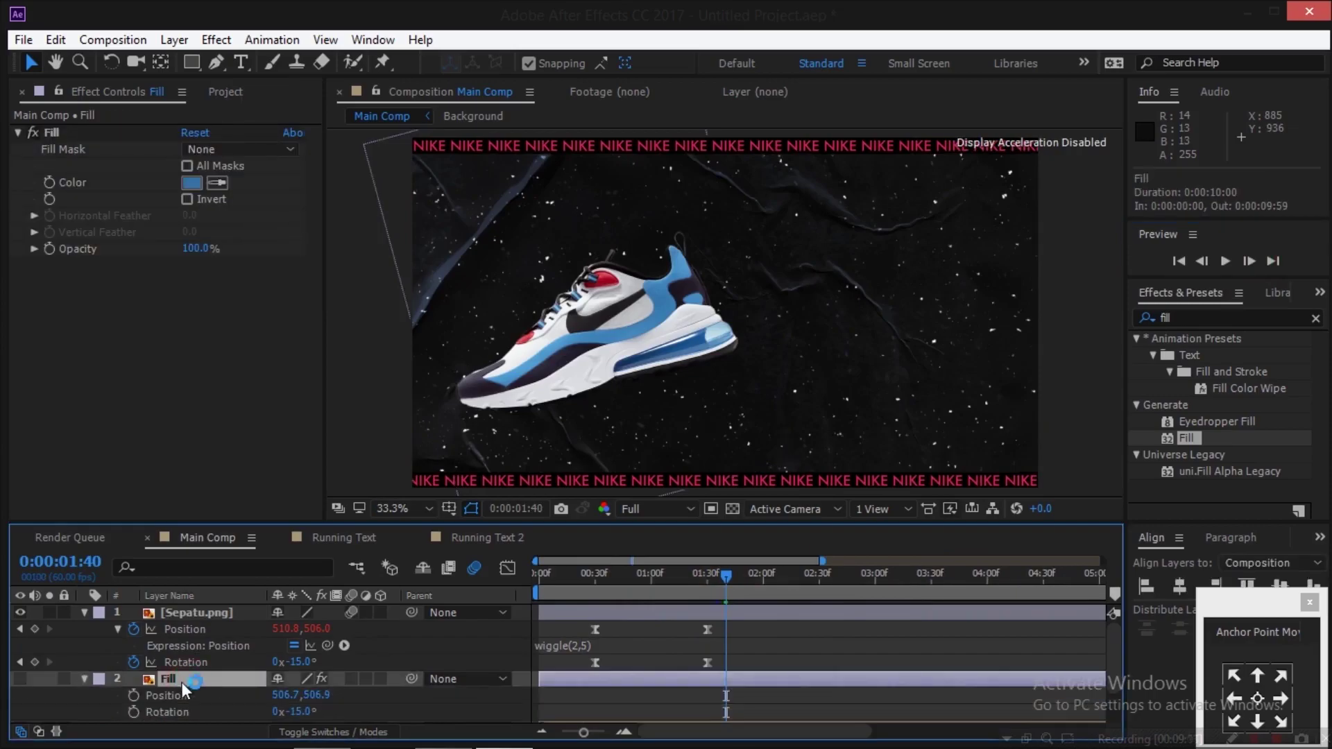
click(19, 680)
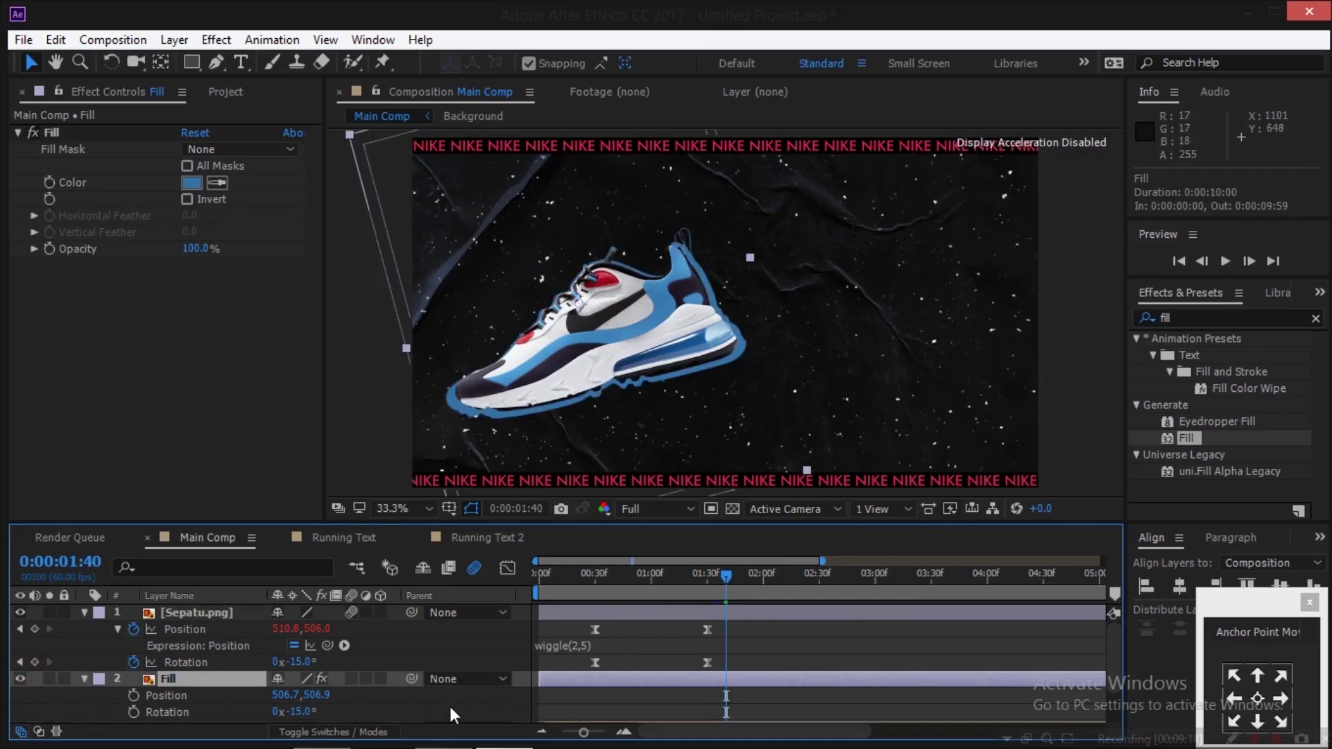
scroll(449, 707, down, 3)
click(134, 647)
click(134, 663)
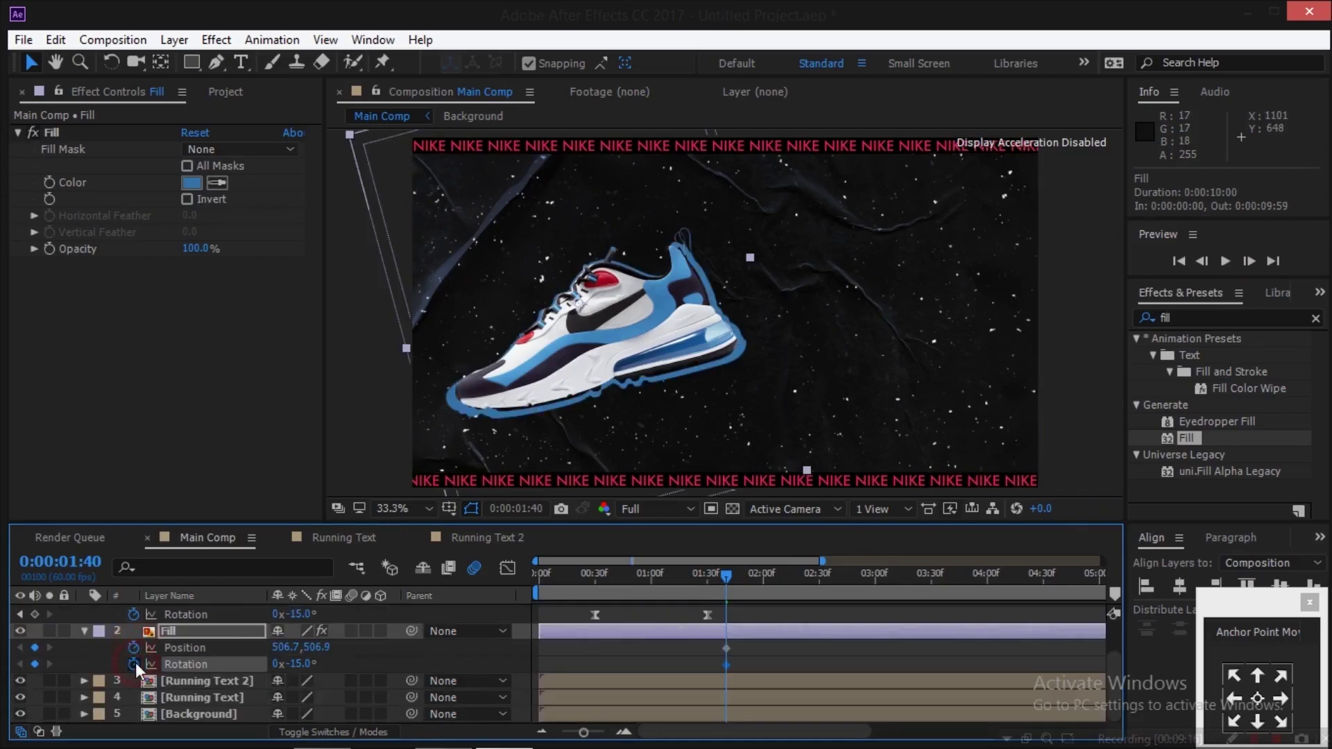
At 0:00:00:40, set Fill's rotation to -30° and position to -649.6, 508.4
click(610, 576)
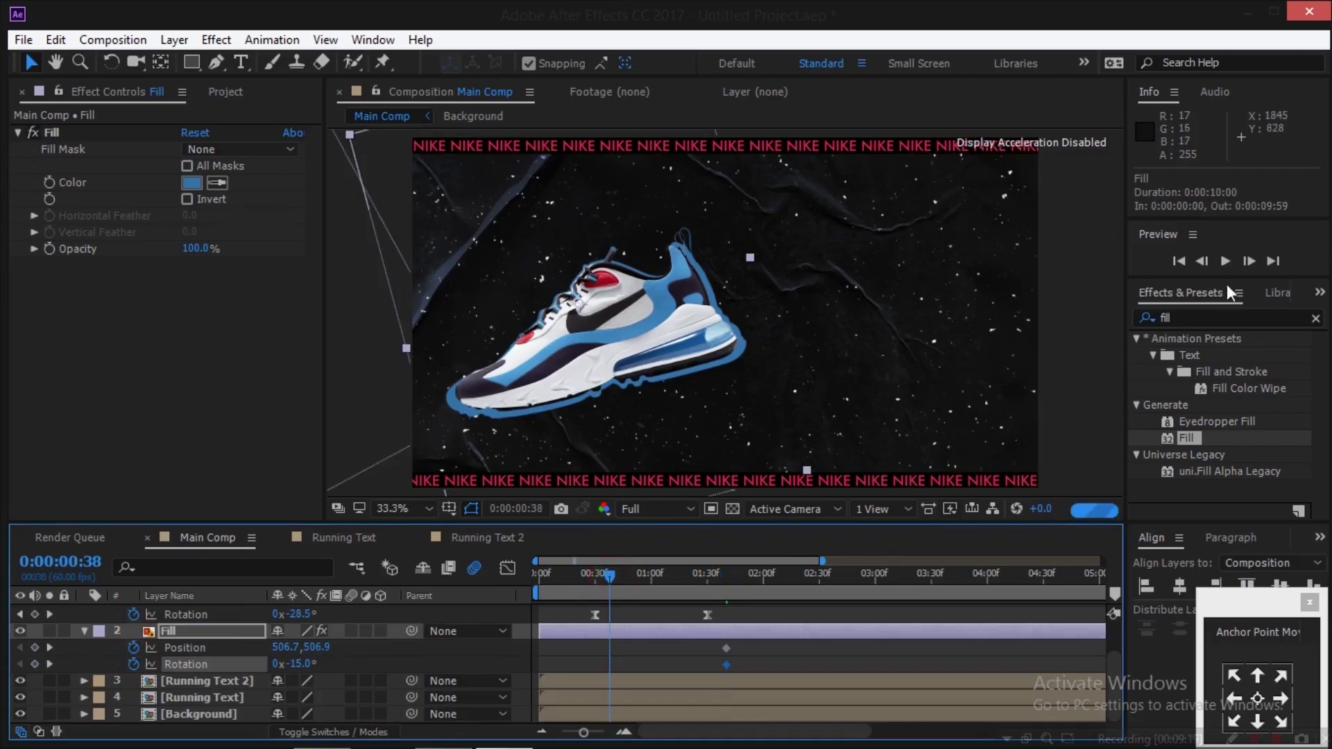
click(299, 664)
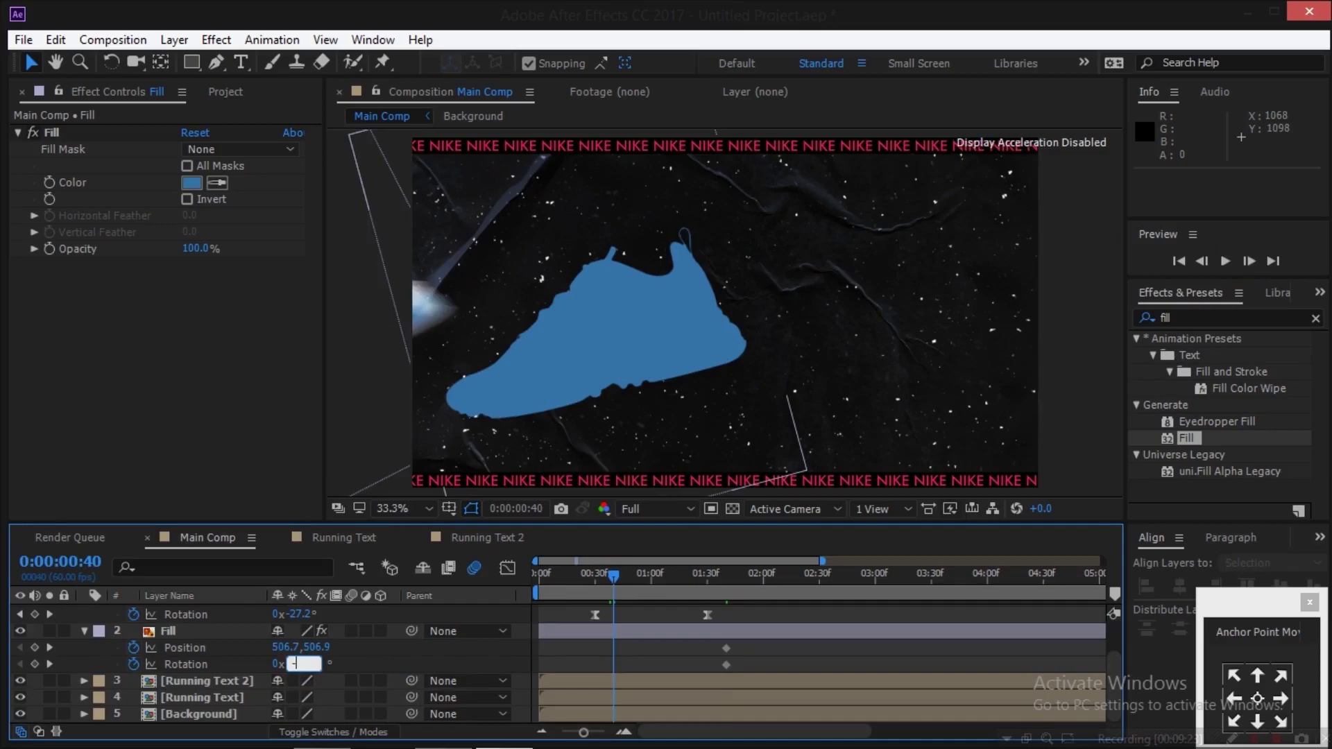
text(30)
key(Return)
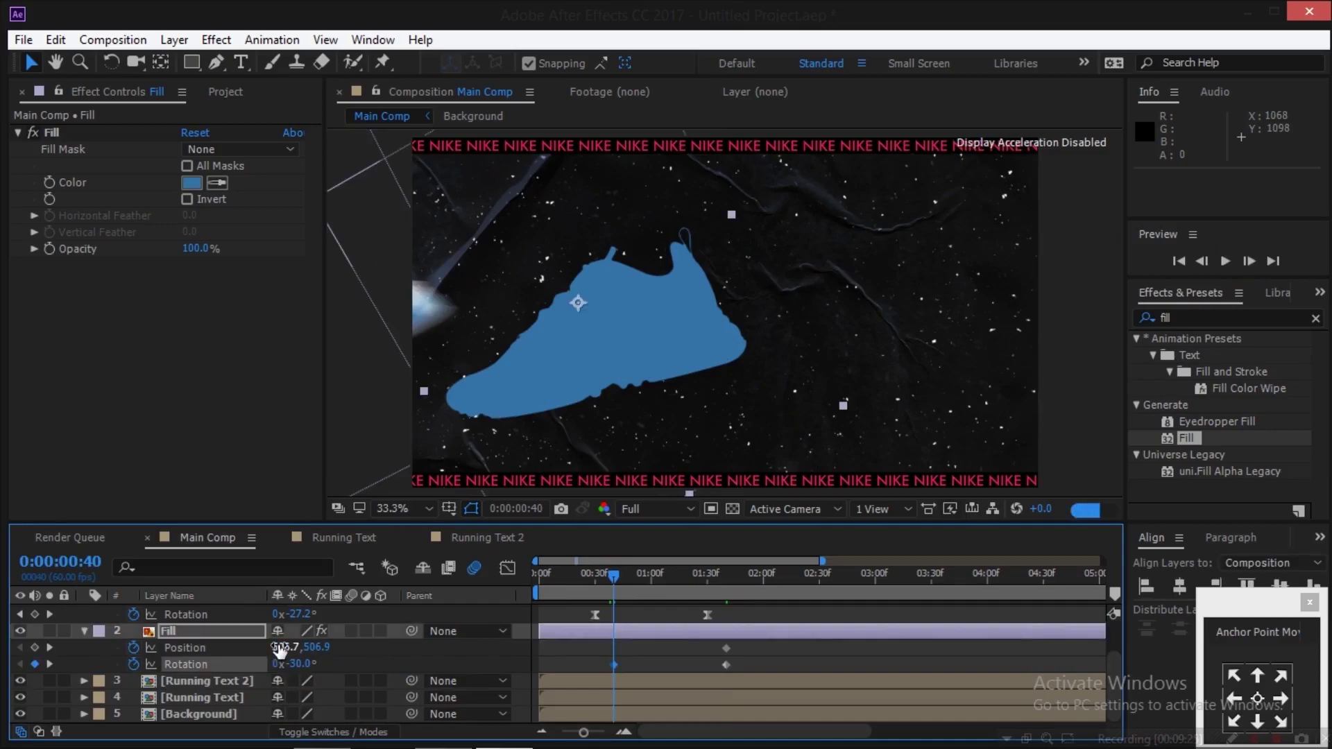
click(278, 647)
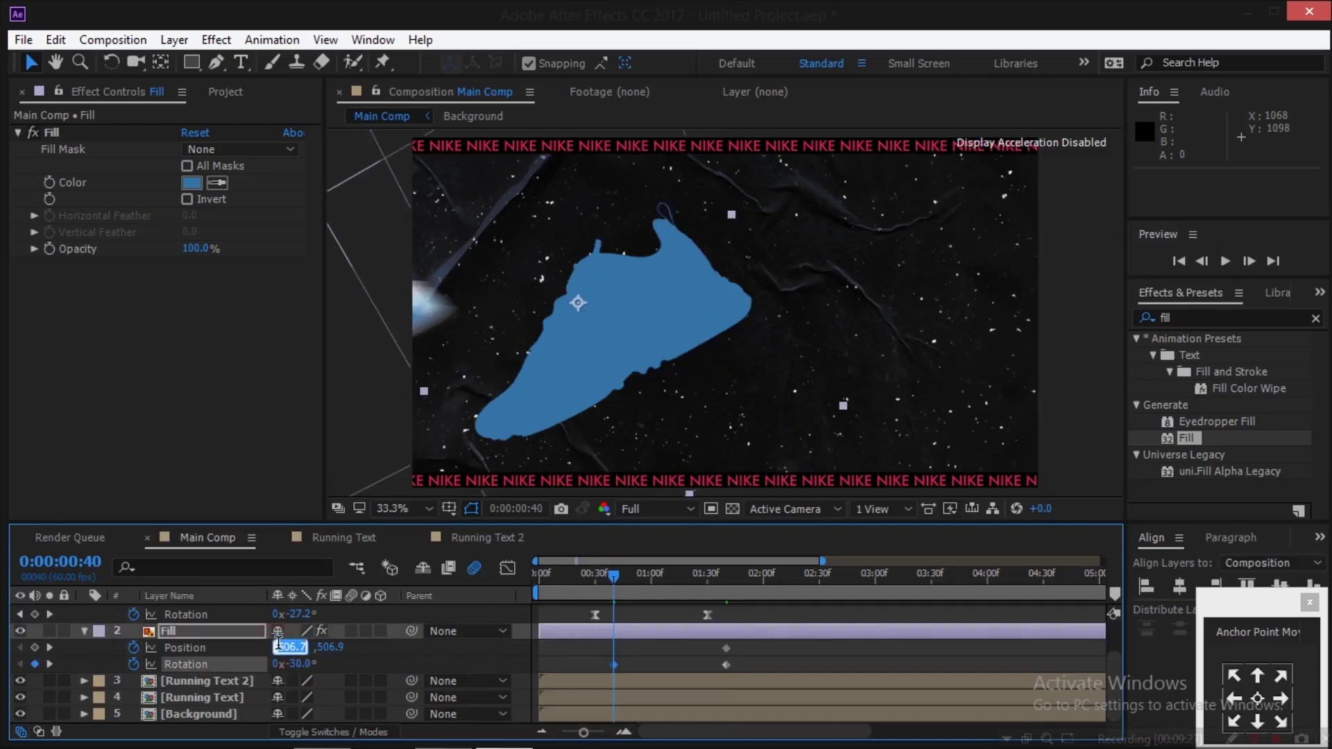
text(-)
key(Tab)
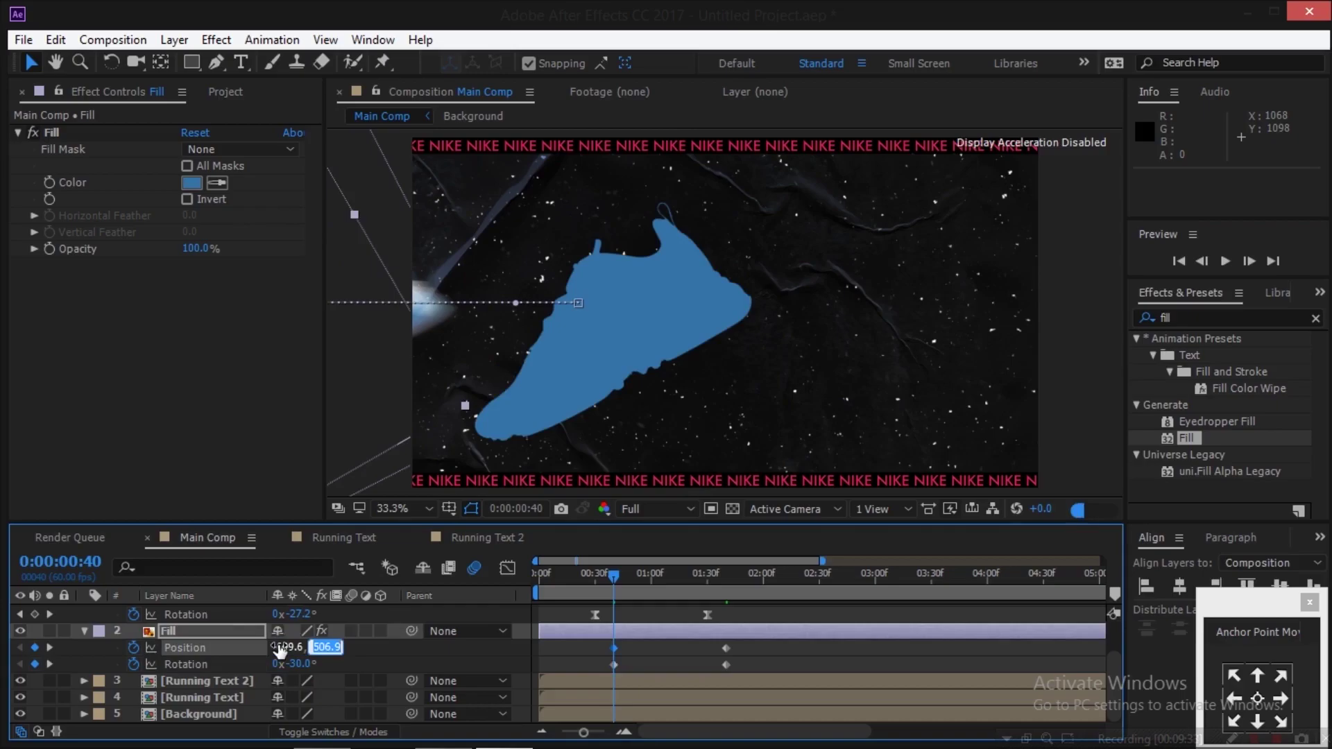
text(50)
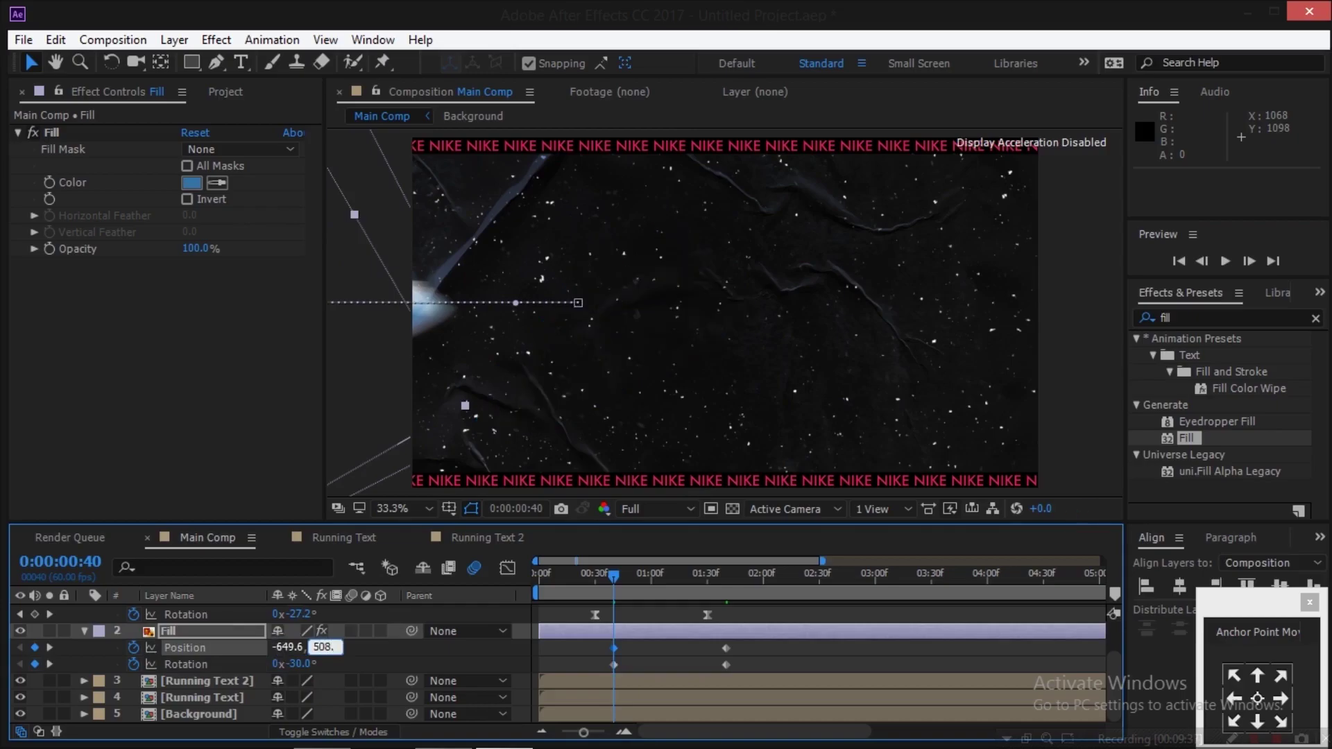
key(Return)
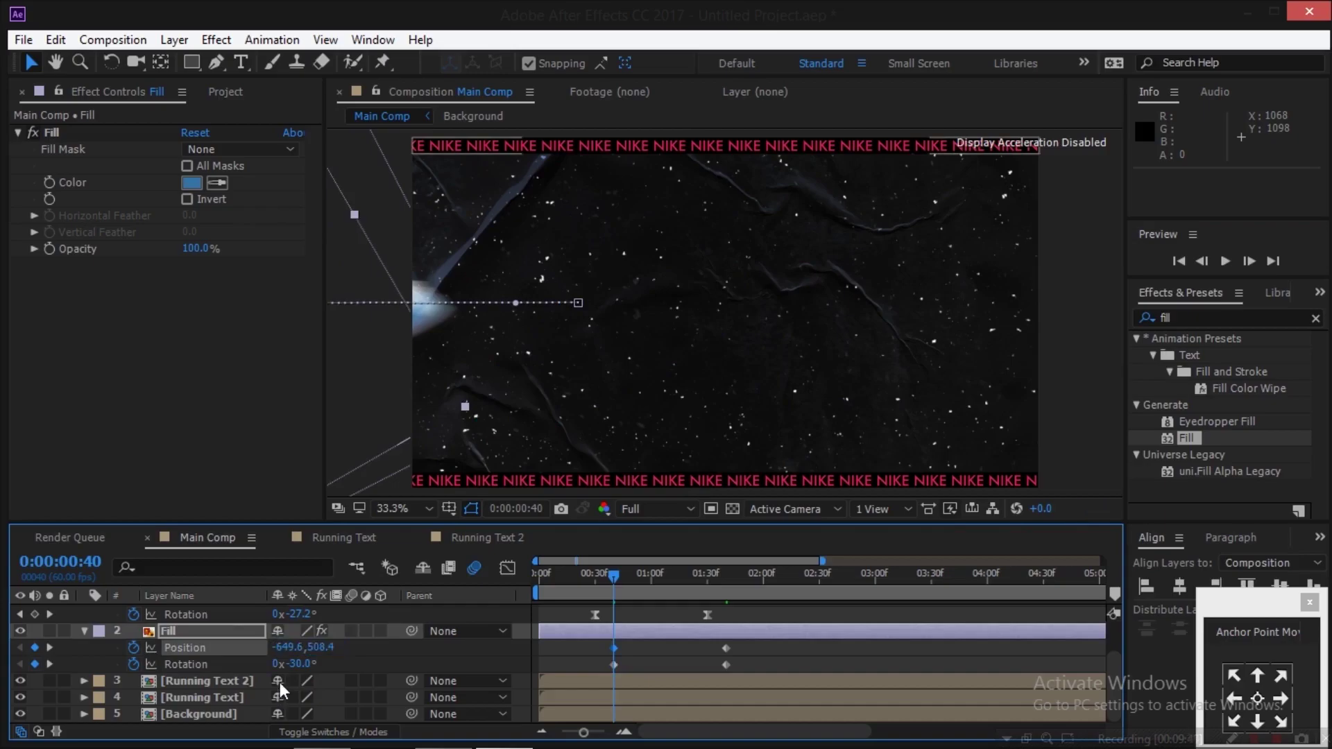
Enable motion blur on Fill and strengthen its keyframe easing to about 83% influence
click(352, 631)
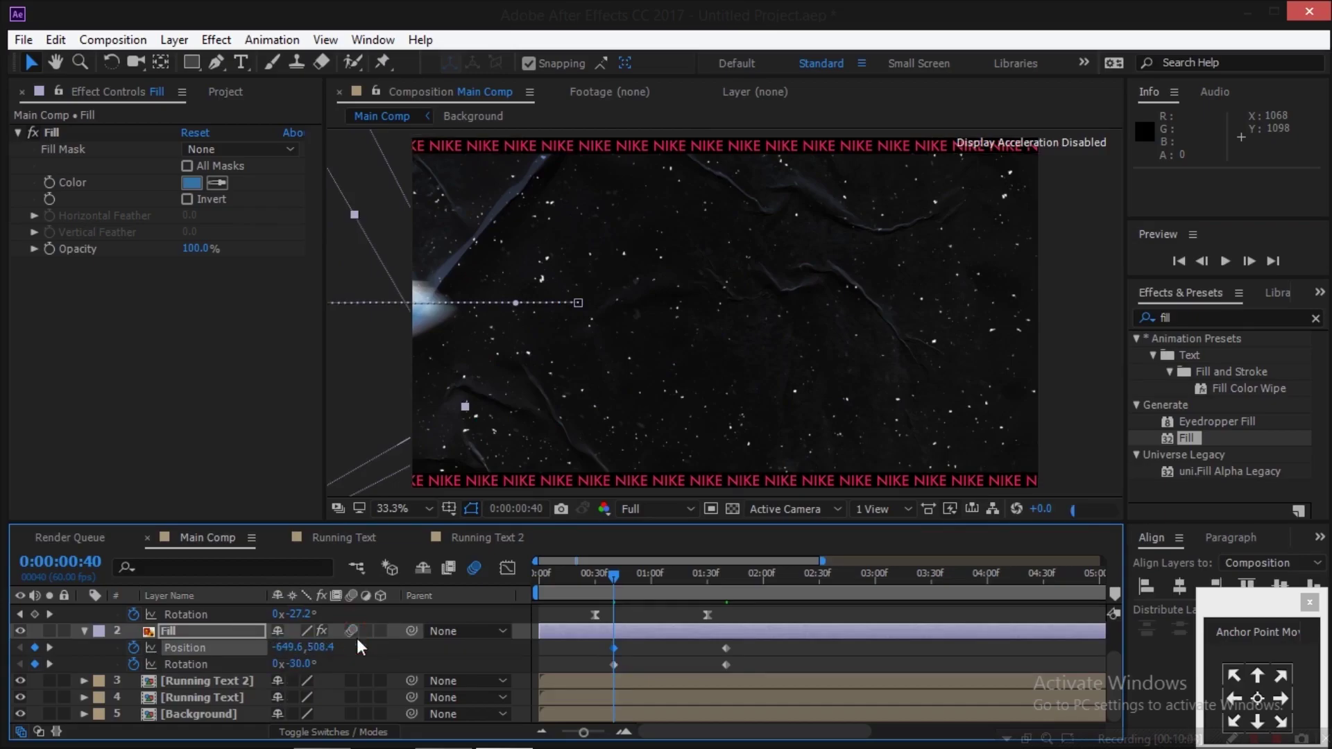
drag(765, 643, 568, 680)
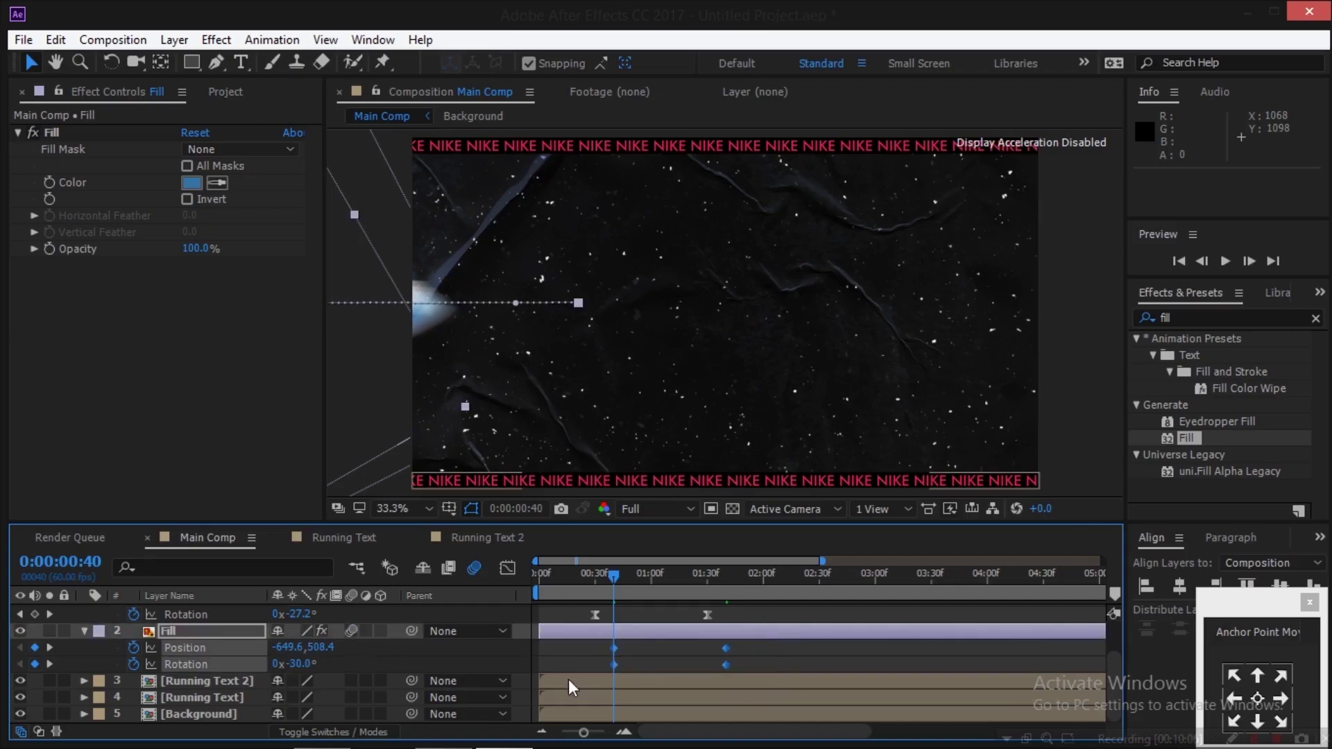
click(507, 567)
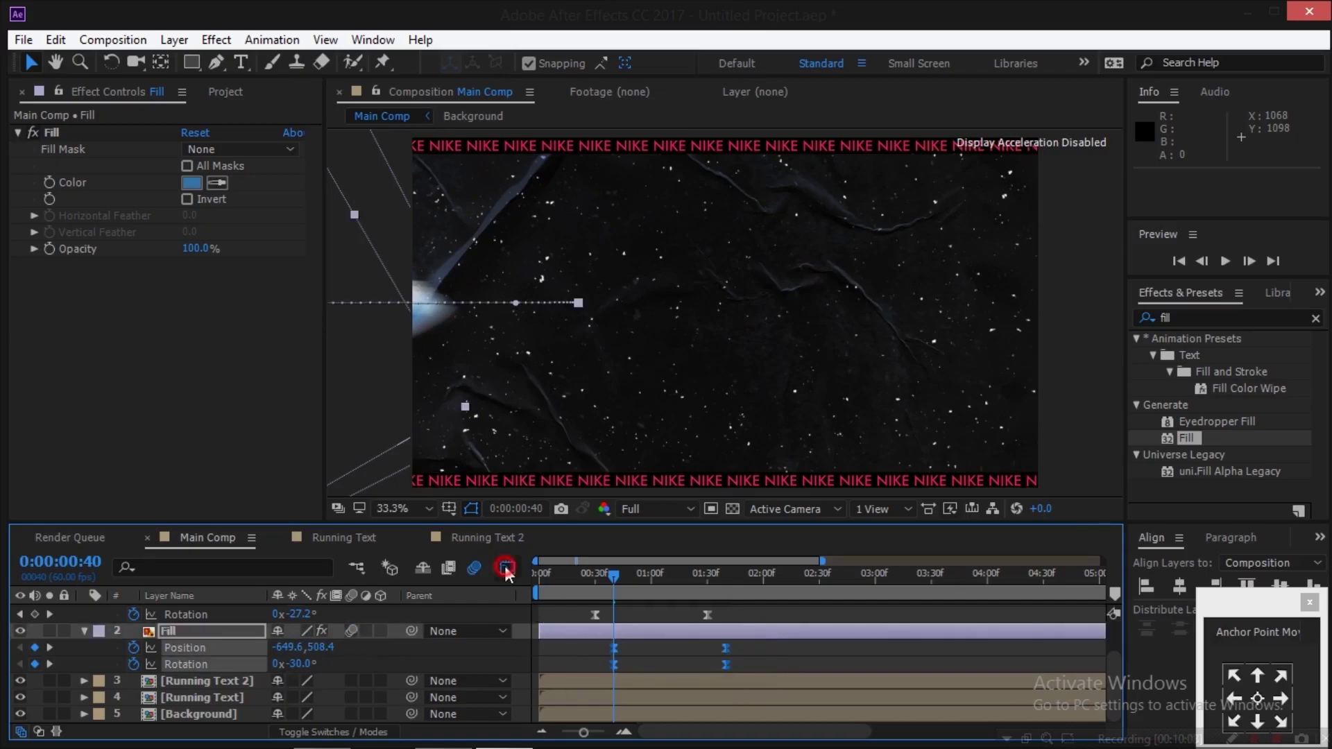
mouse_move(763, 674)
mouse_down()
mouse_move(705, 691)
mouse_move(652, 682)
mouse_up()
At 0:00:01:51, add a wiggle(3,5) expression to the Fill layer's Position
click(505, 568)
click(746, 576)
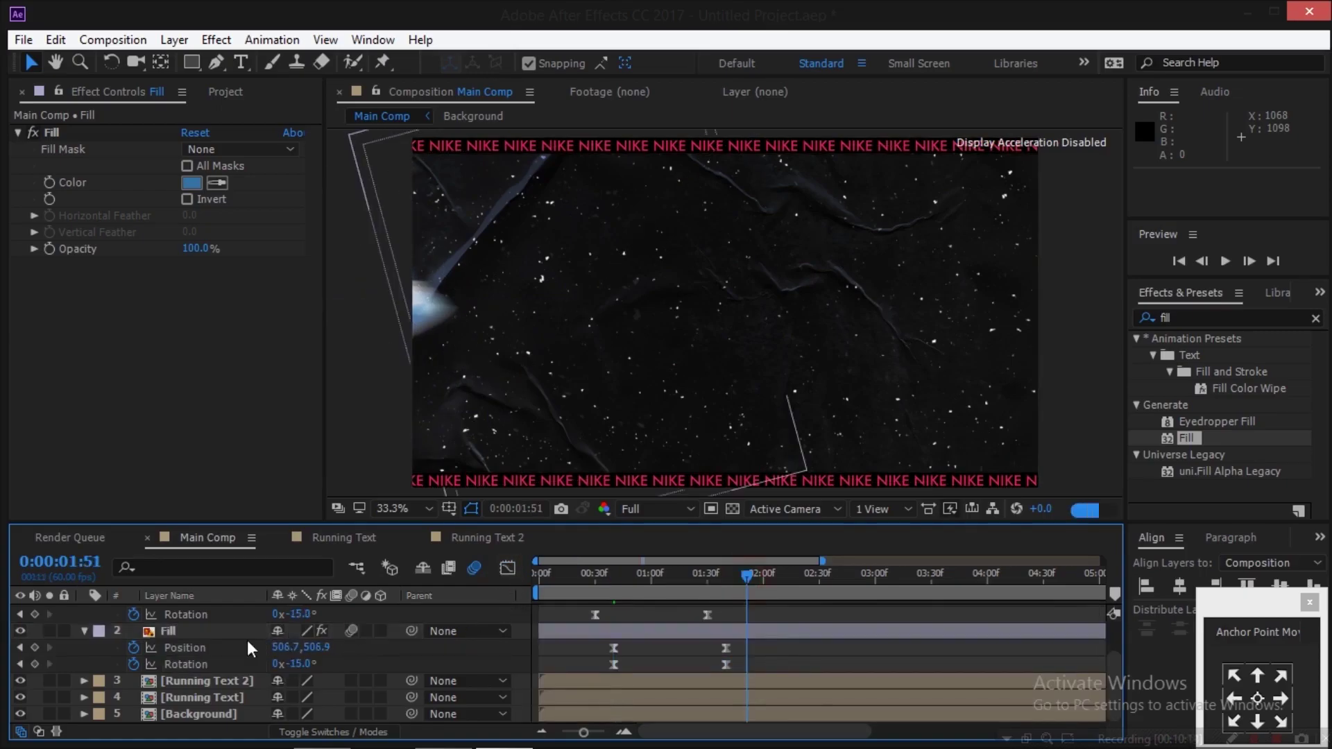
scroll(246, 639, up, 2)
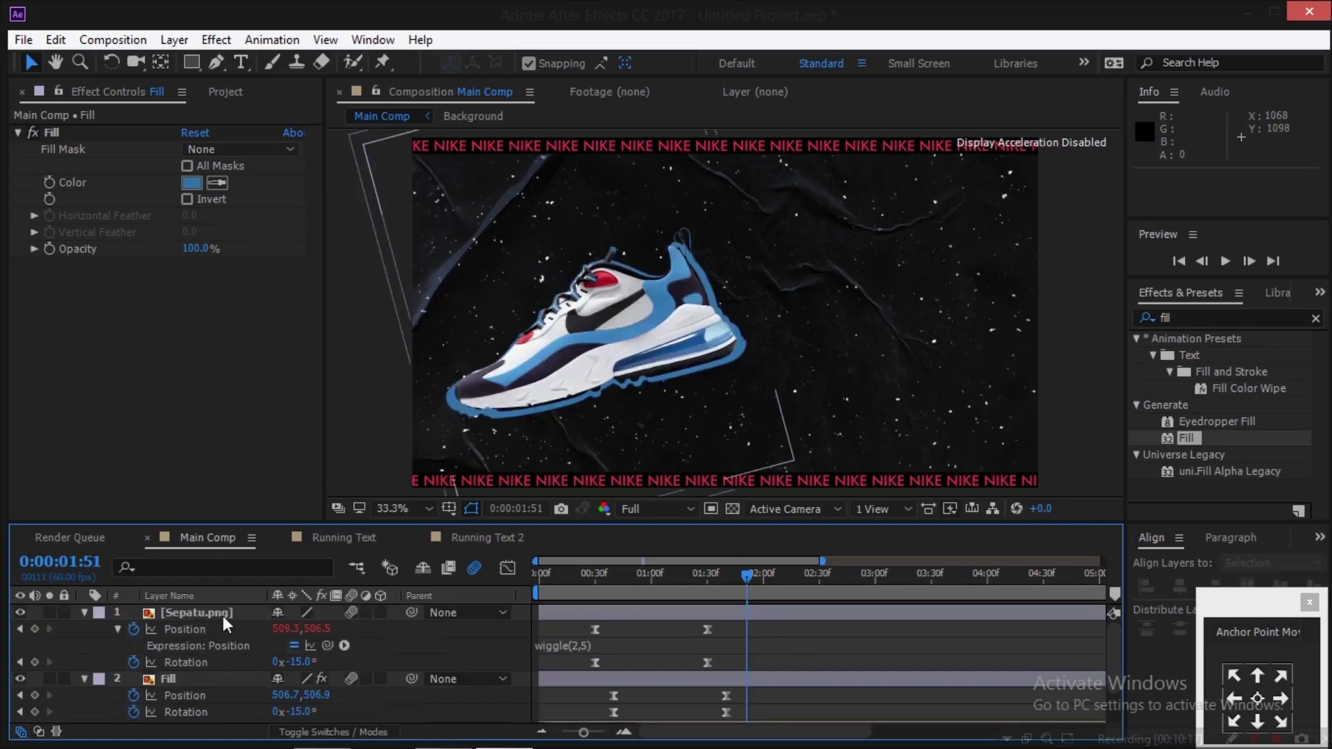
alt+click(134, 695)
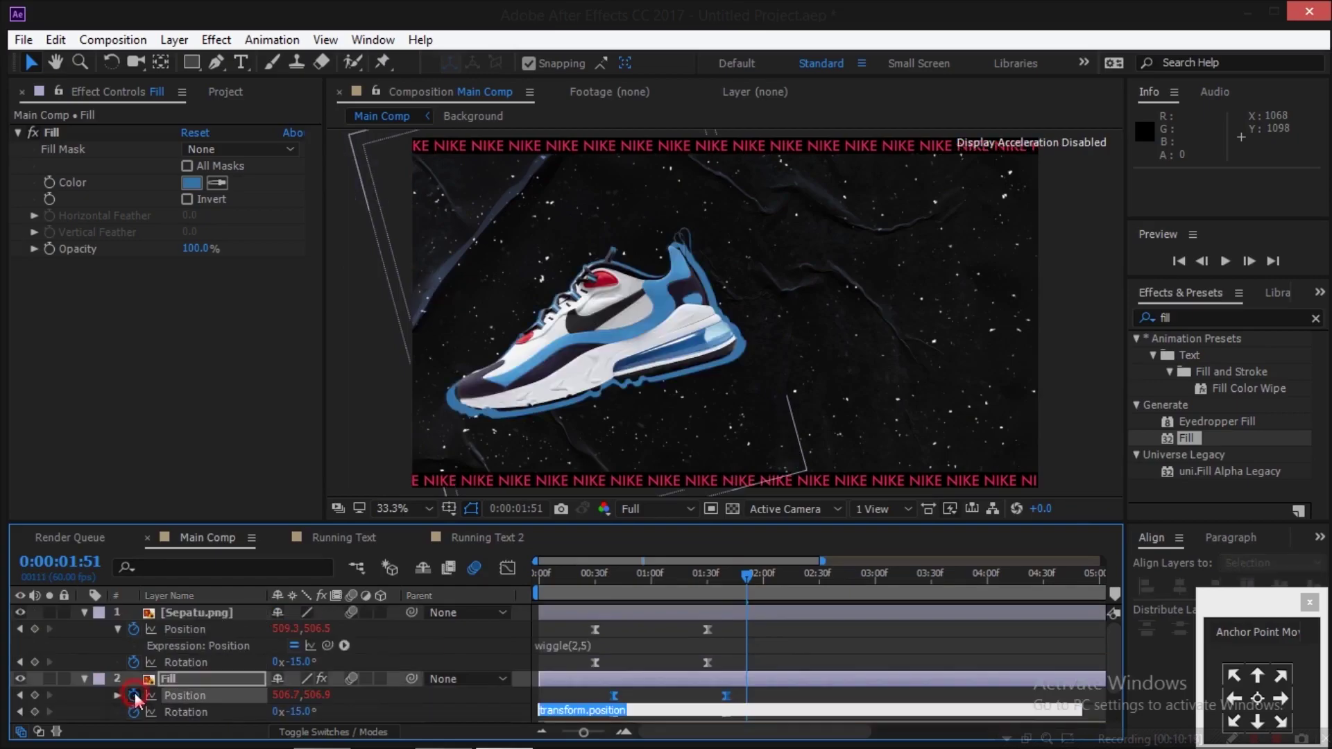
text(wiggle(3,5)
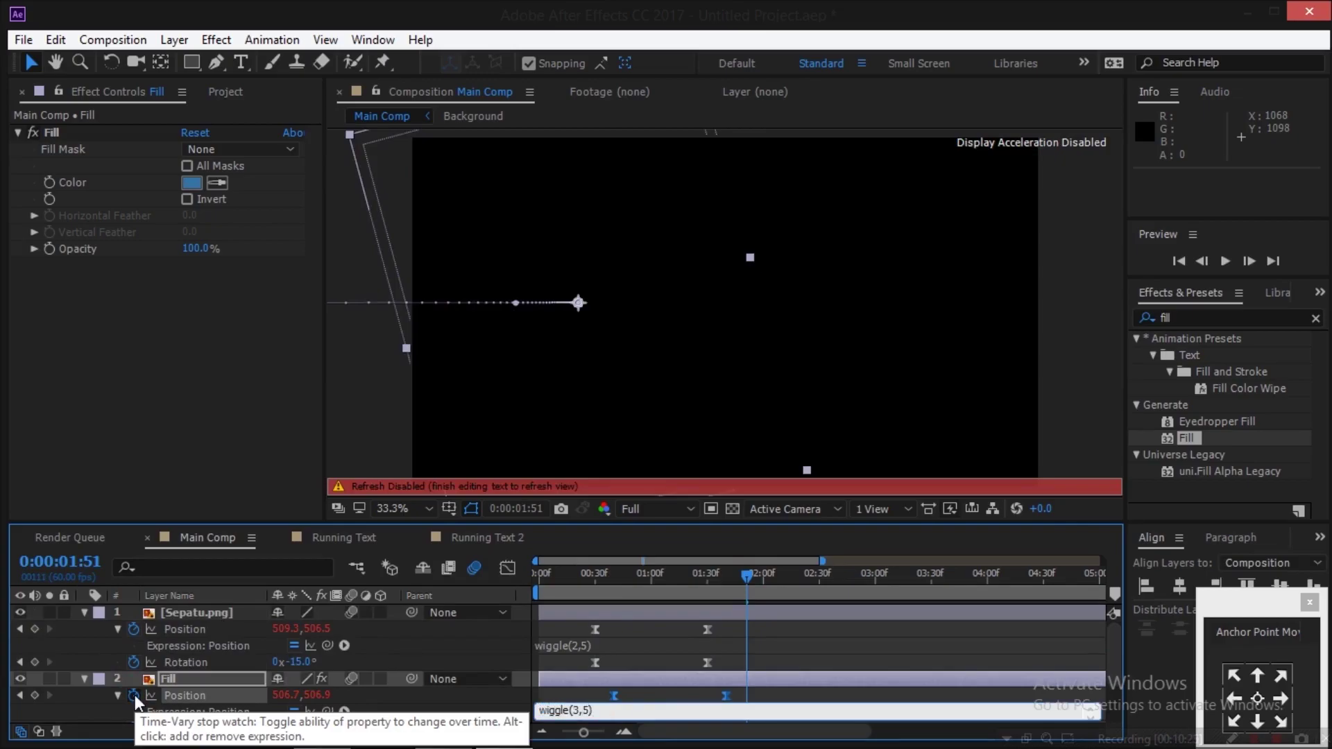
click(755, 700)
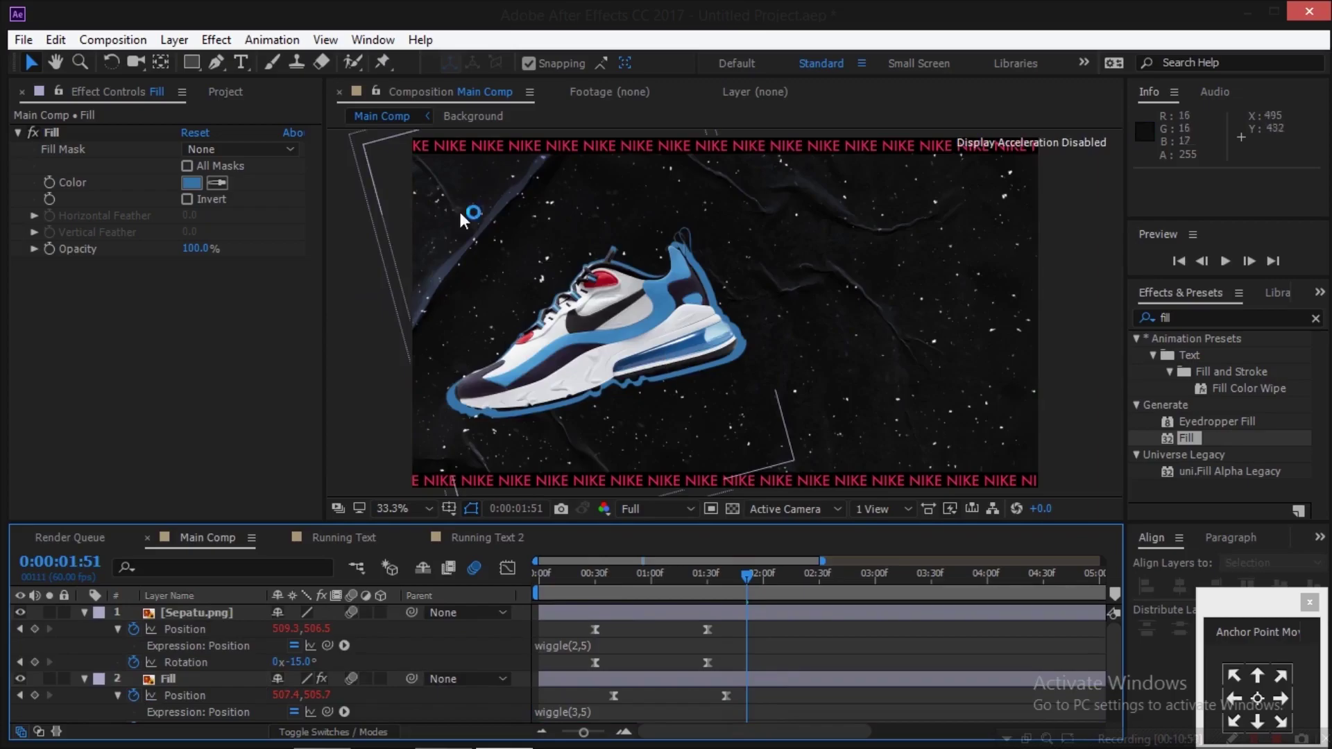
Set the text font to Gilroy ExtraBold
click(239, 63)
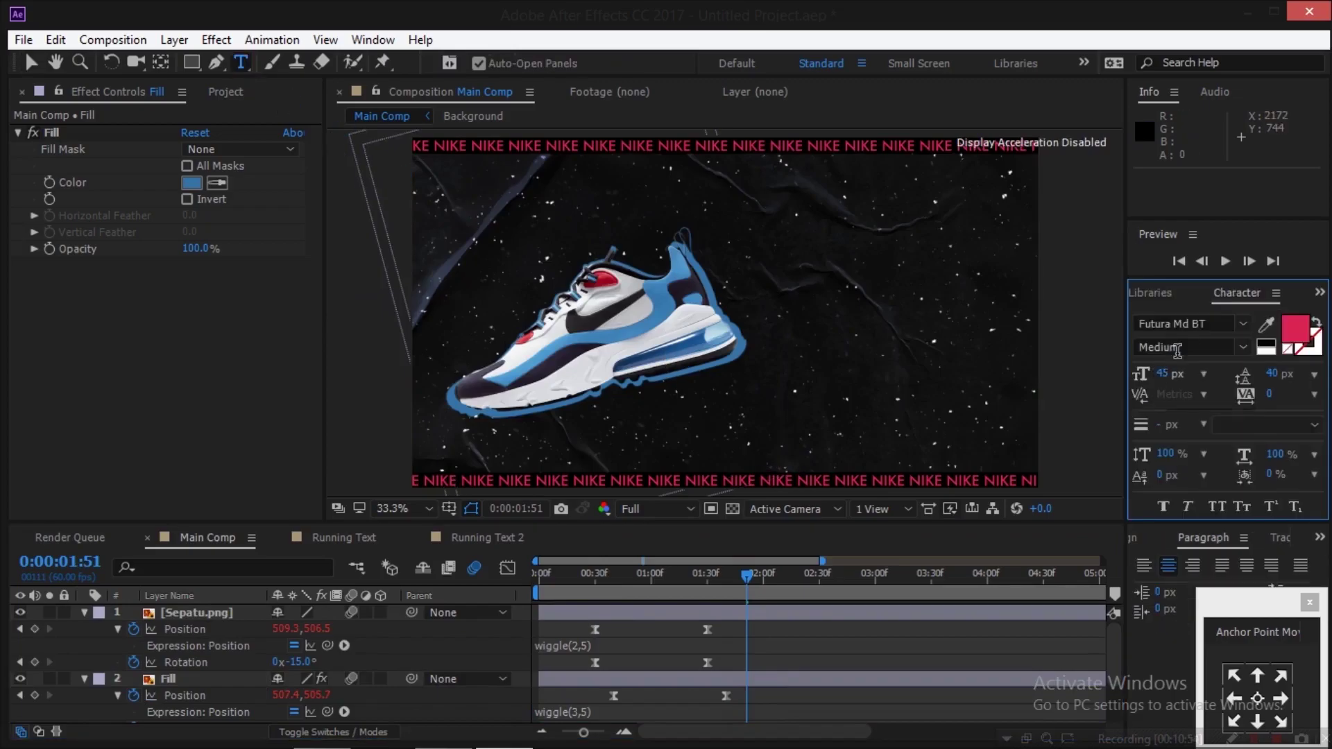
click(1213, 323)
text(Gilroy)
key(Return)
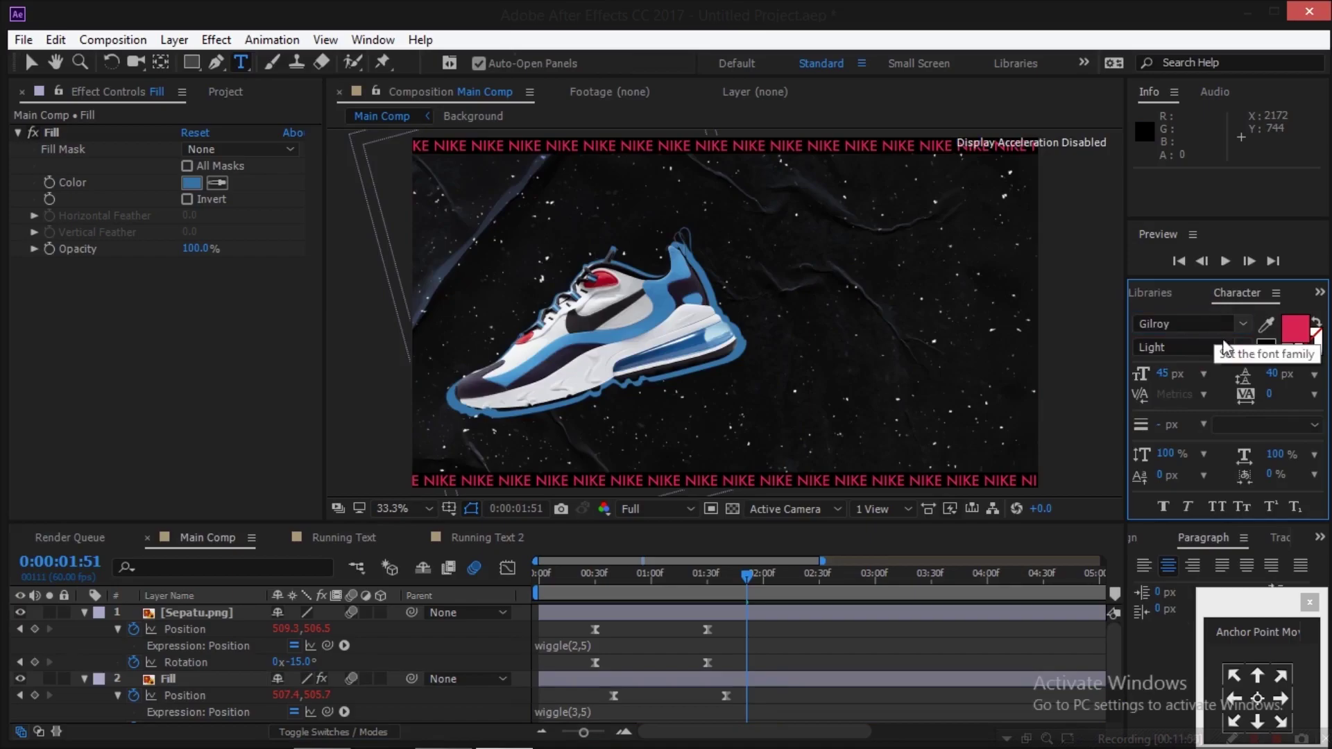
click(1224, 347)
click(1217, 392)
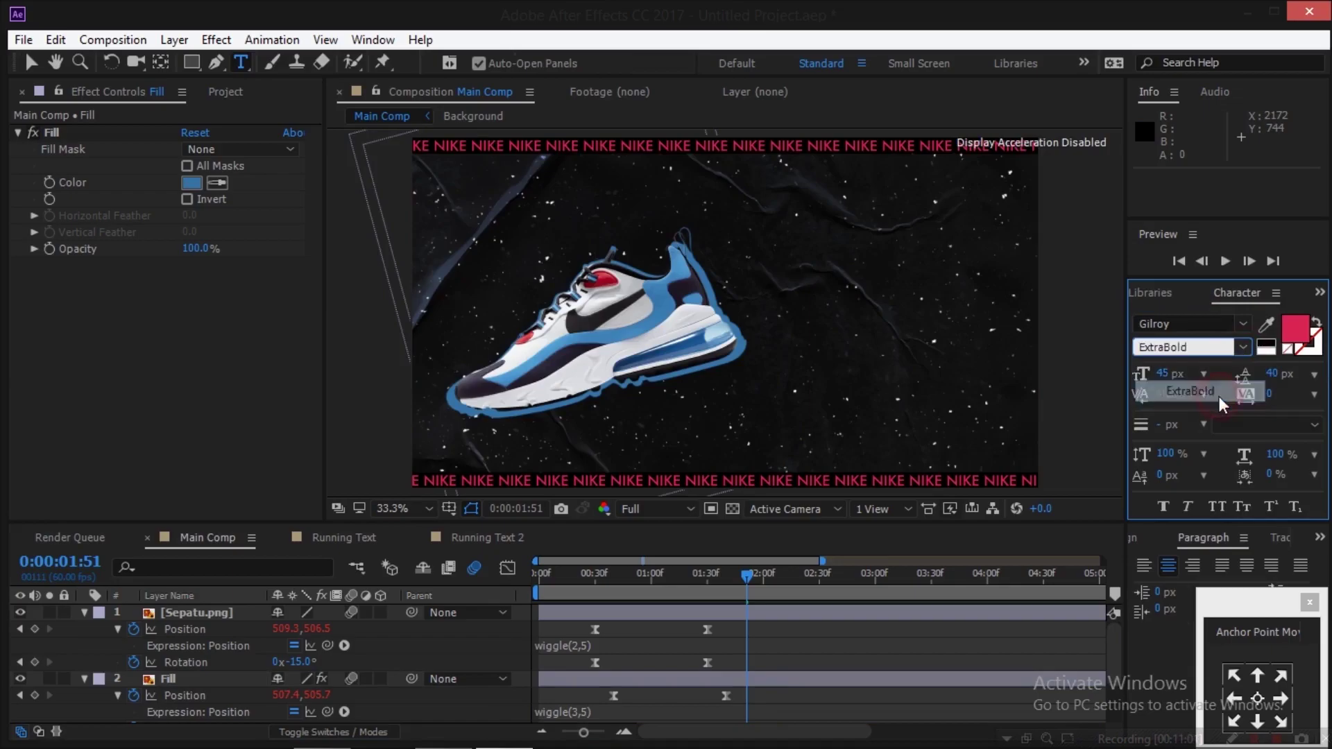
Set the text colour to black and the font size to 100 px
click(1304, 337)
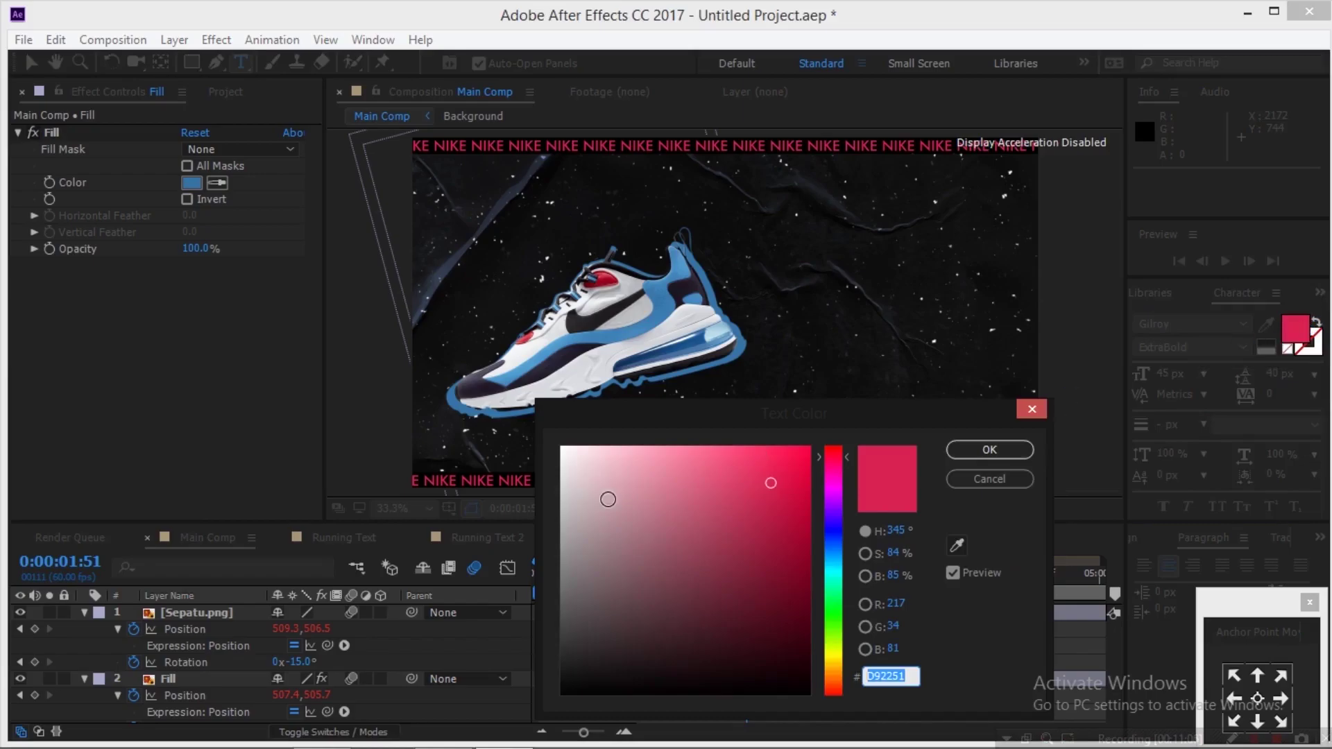
click(583, 562)
drag(478, 744, 467, 744)
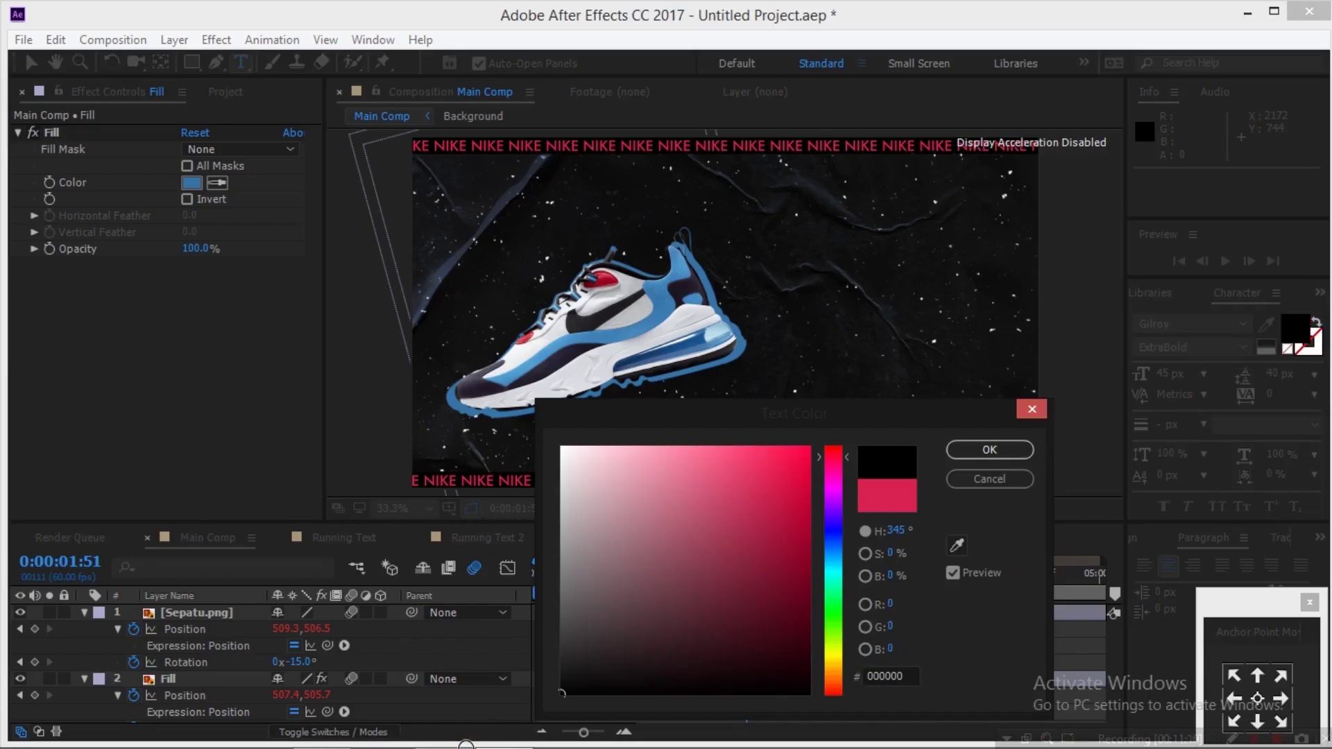
click(955, 447)
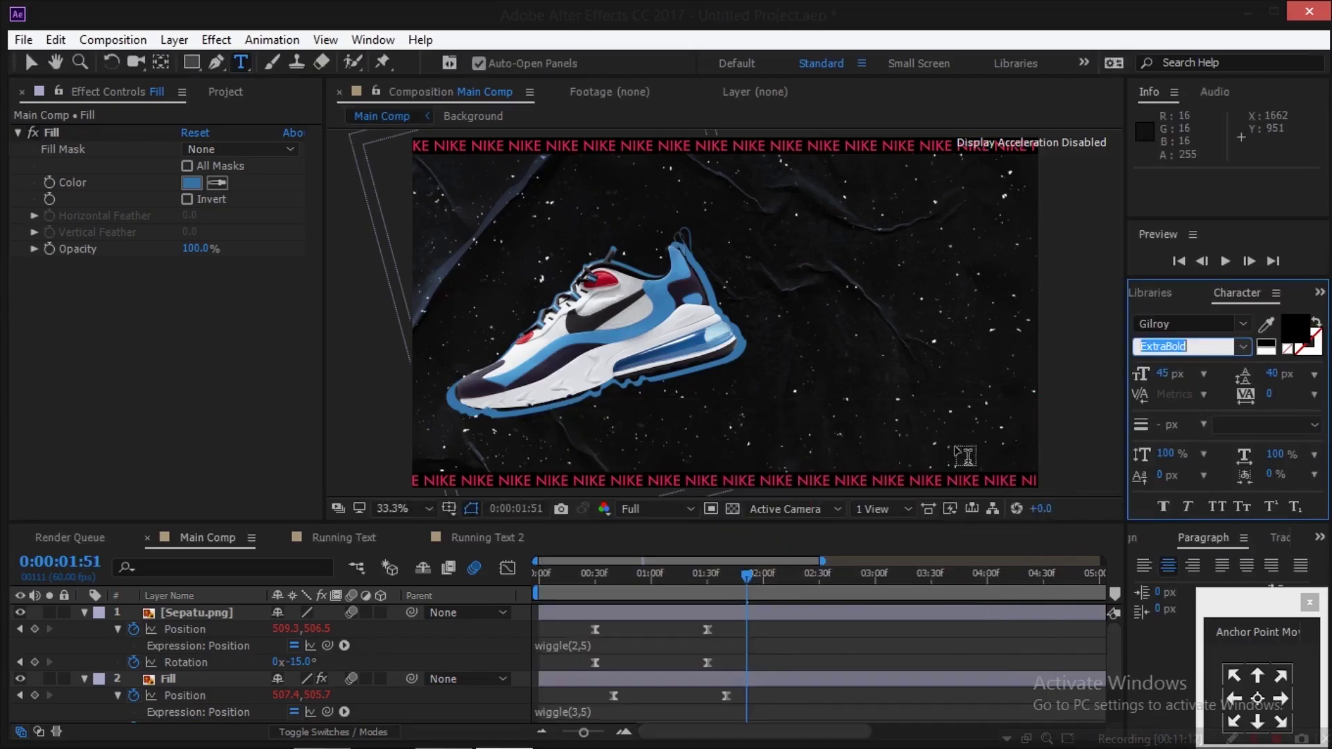
click(1163, 374)
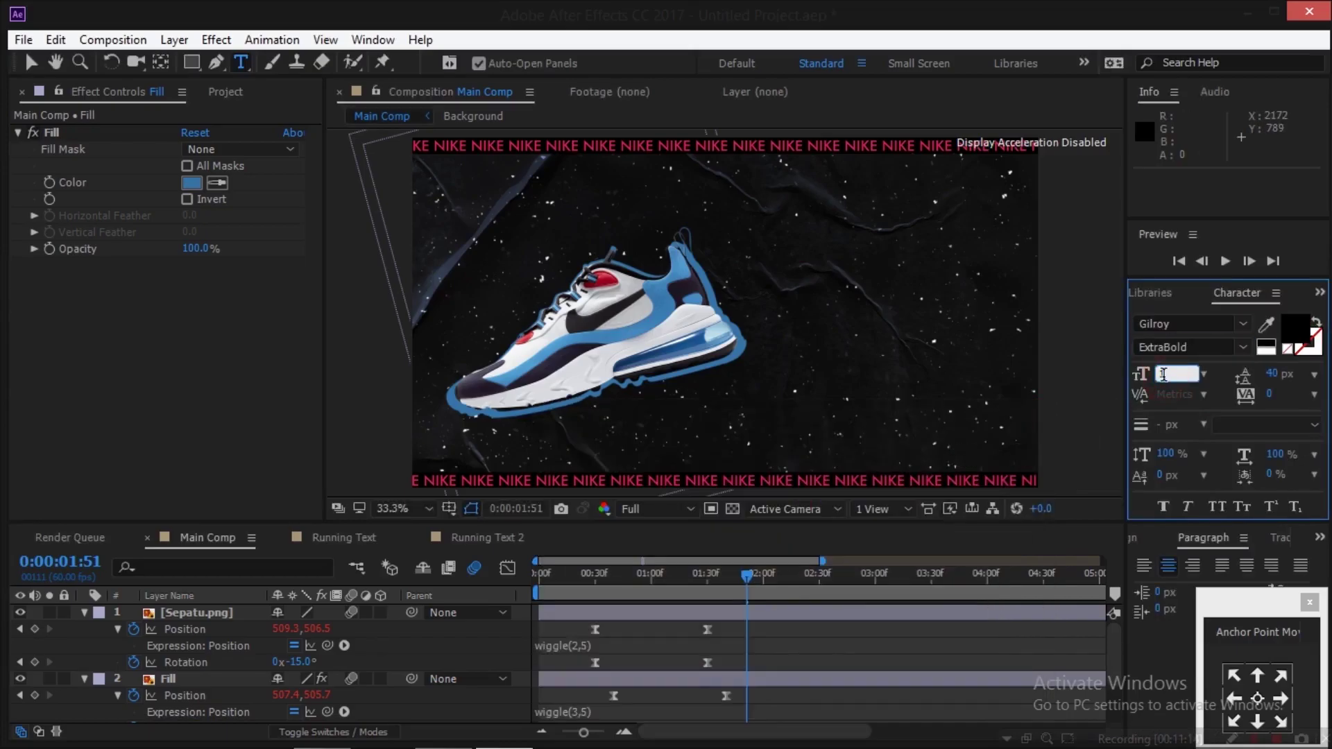
text(100)
key(Return)
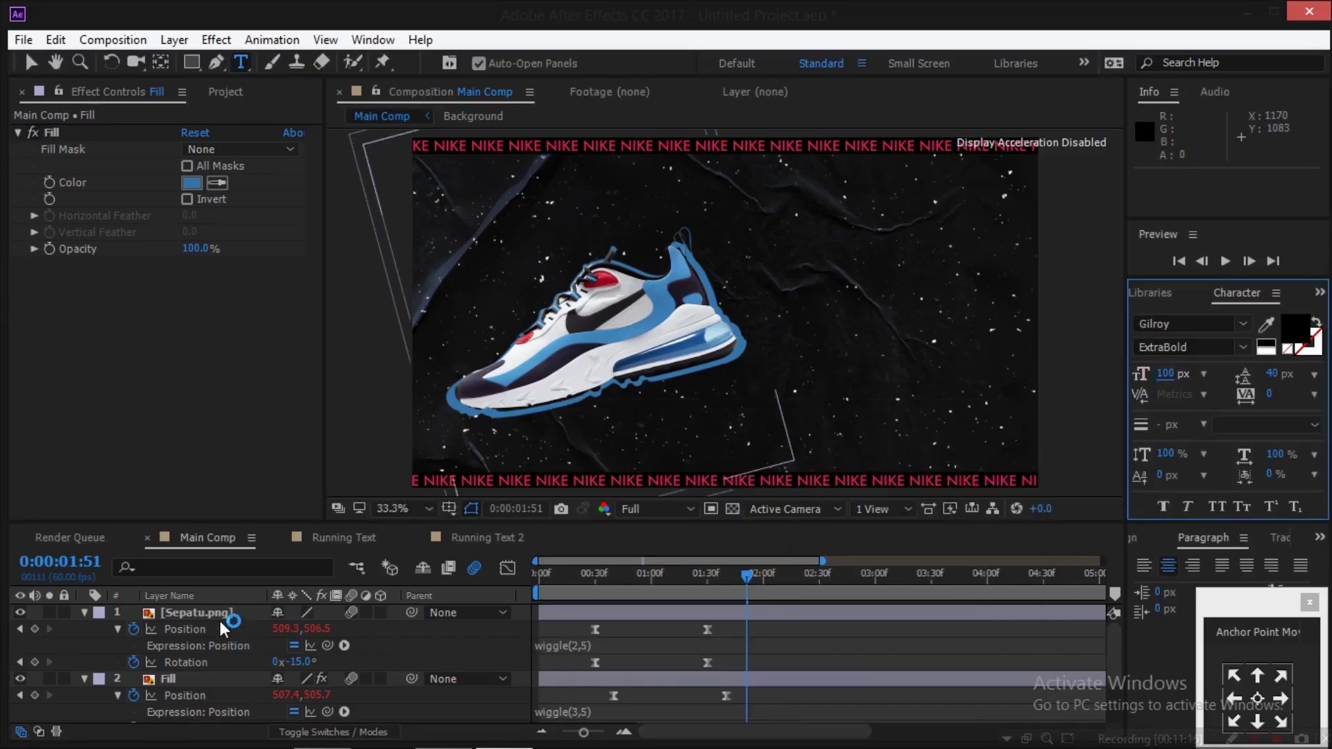
click(255, 615)
Create a text layer reading 'NIKE AIR MAX' in the composition
click(847, 295)
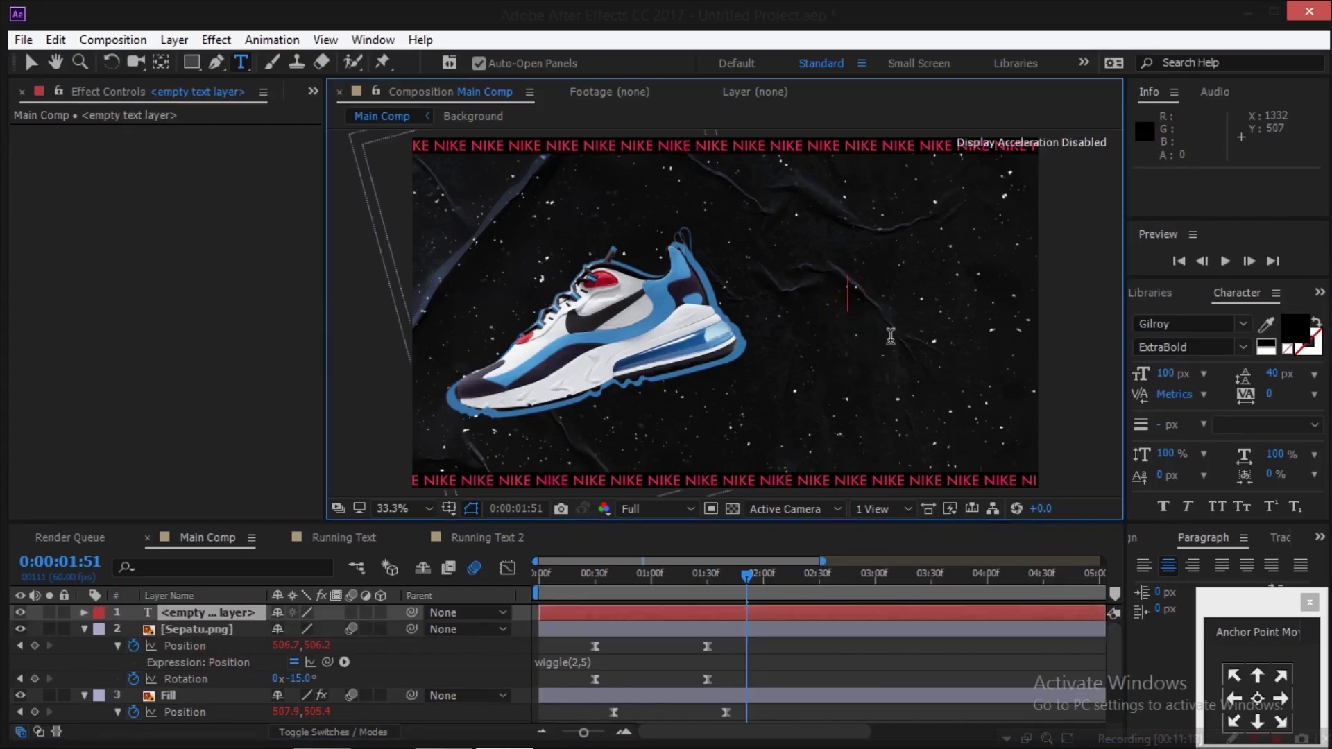
text(NI)
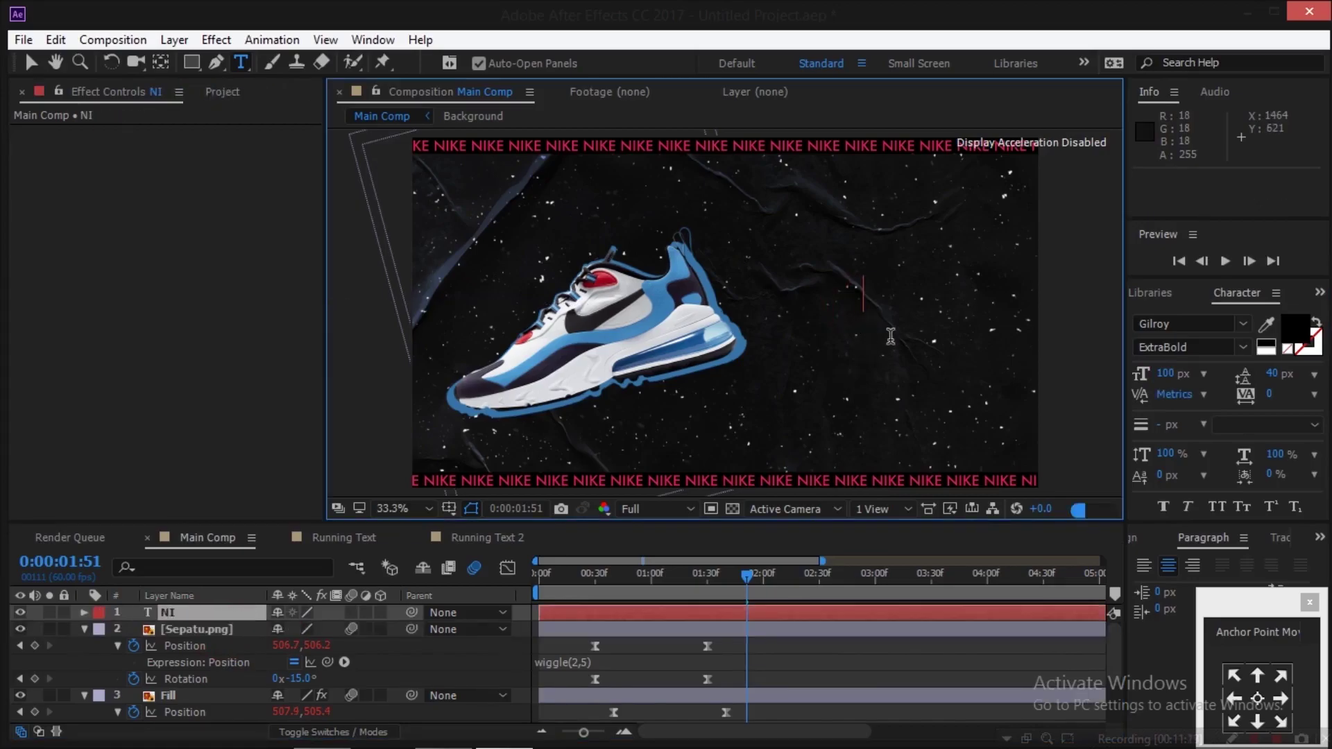
text(KE)
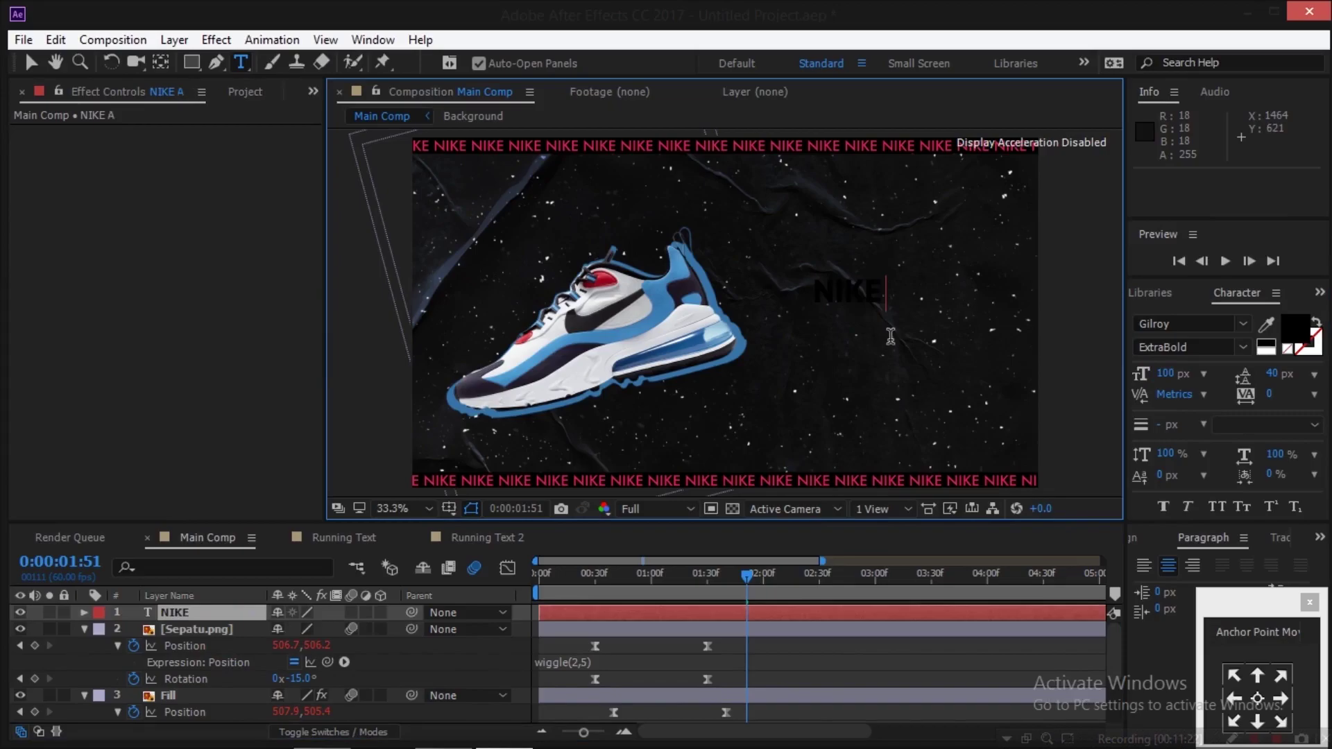
text( AIR MAX)
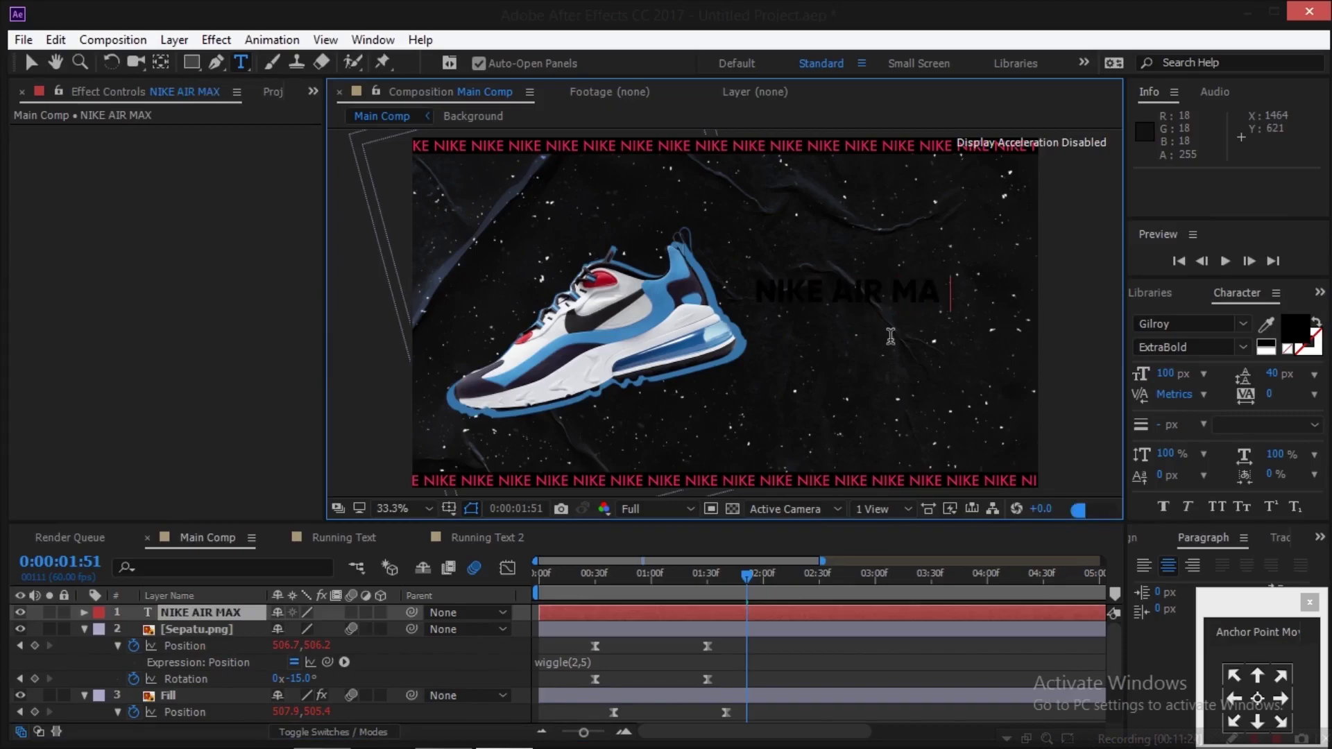
click(29, 62)
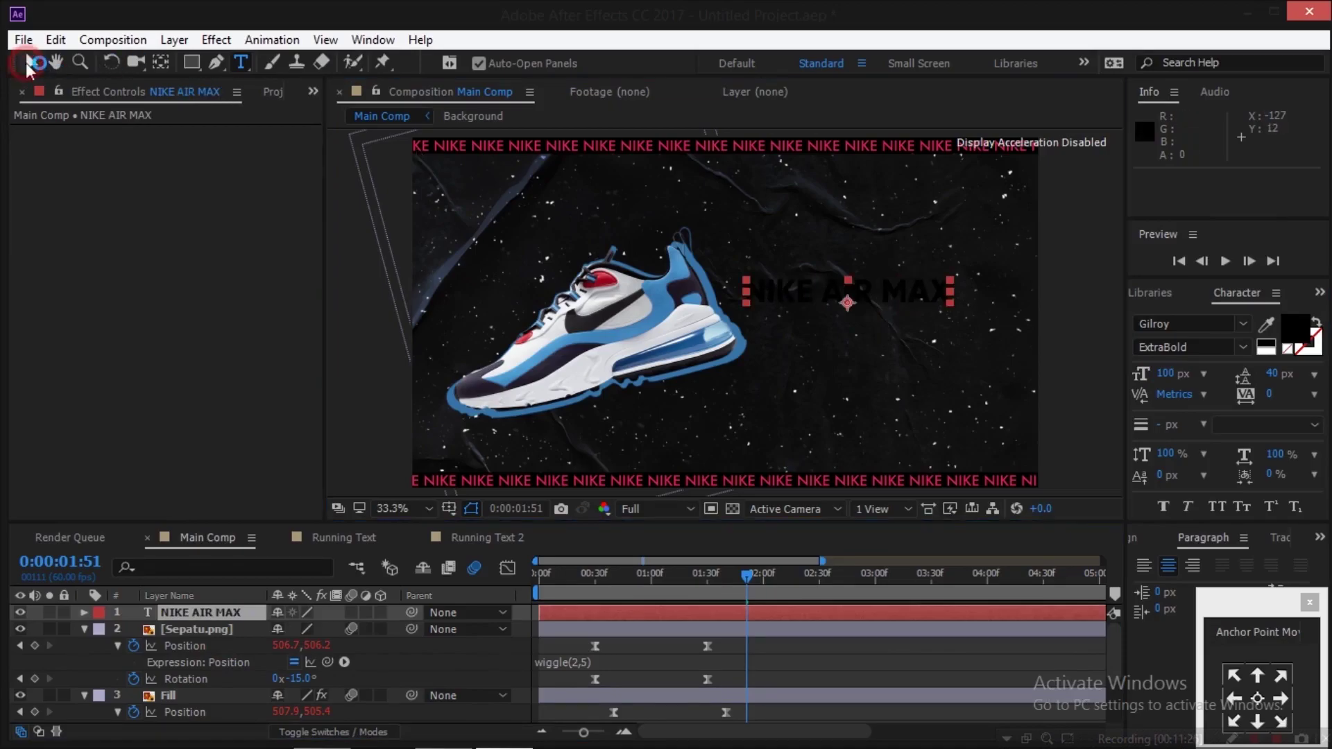
click(197, 614)
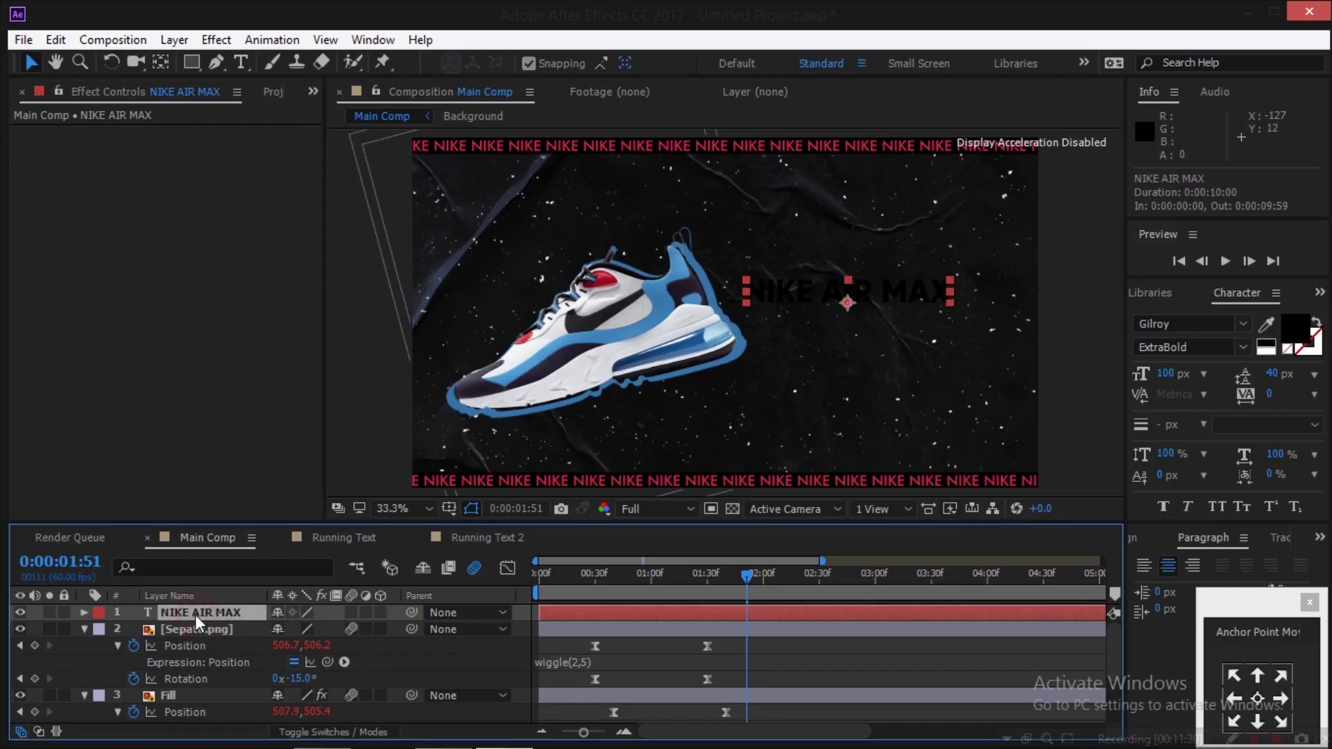
Position the title at 1435.6, 250.1 and centre its anchor point on the text
key(p)
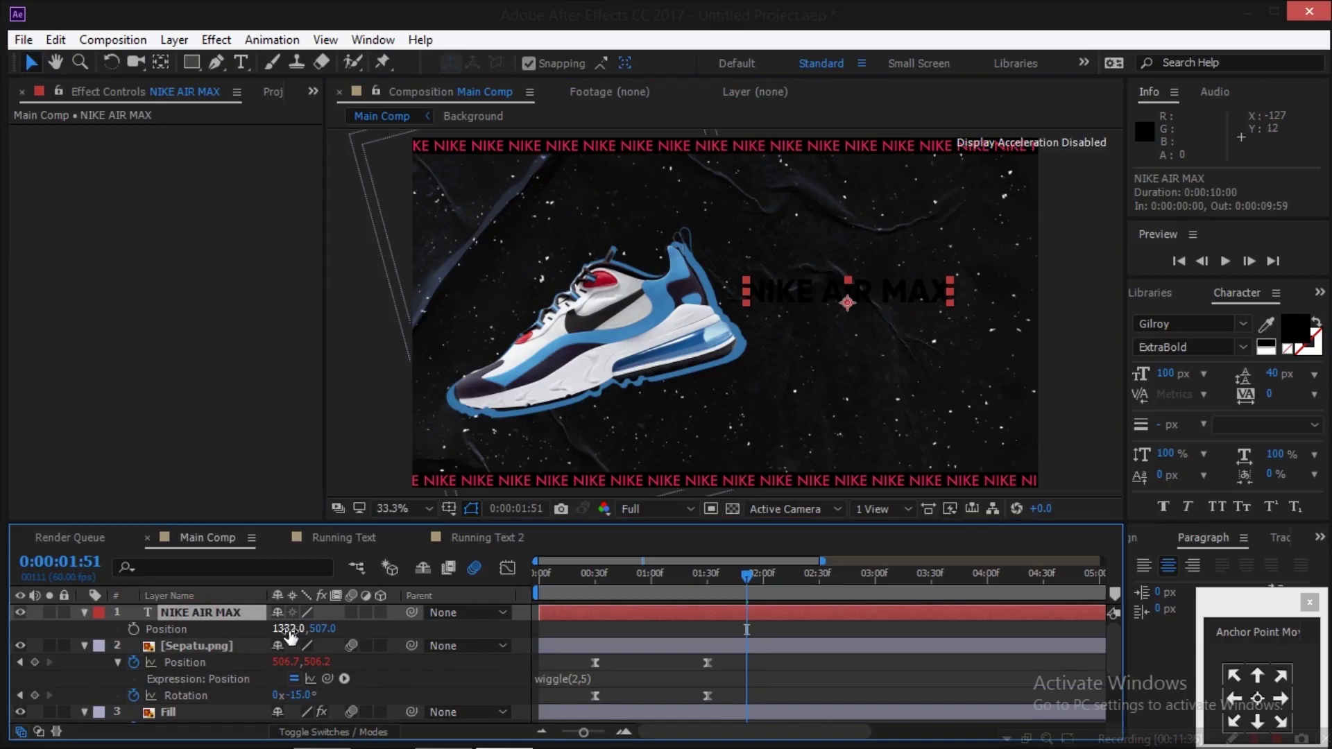
click(285, 628)
text(1)
key(Tab)
text(2)
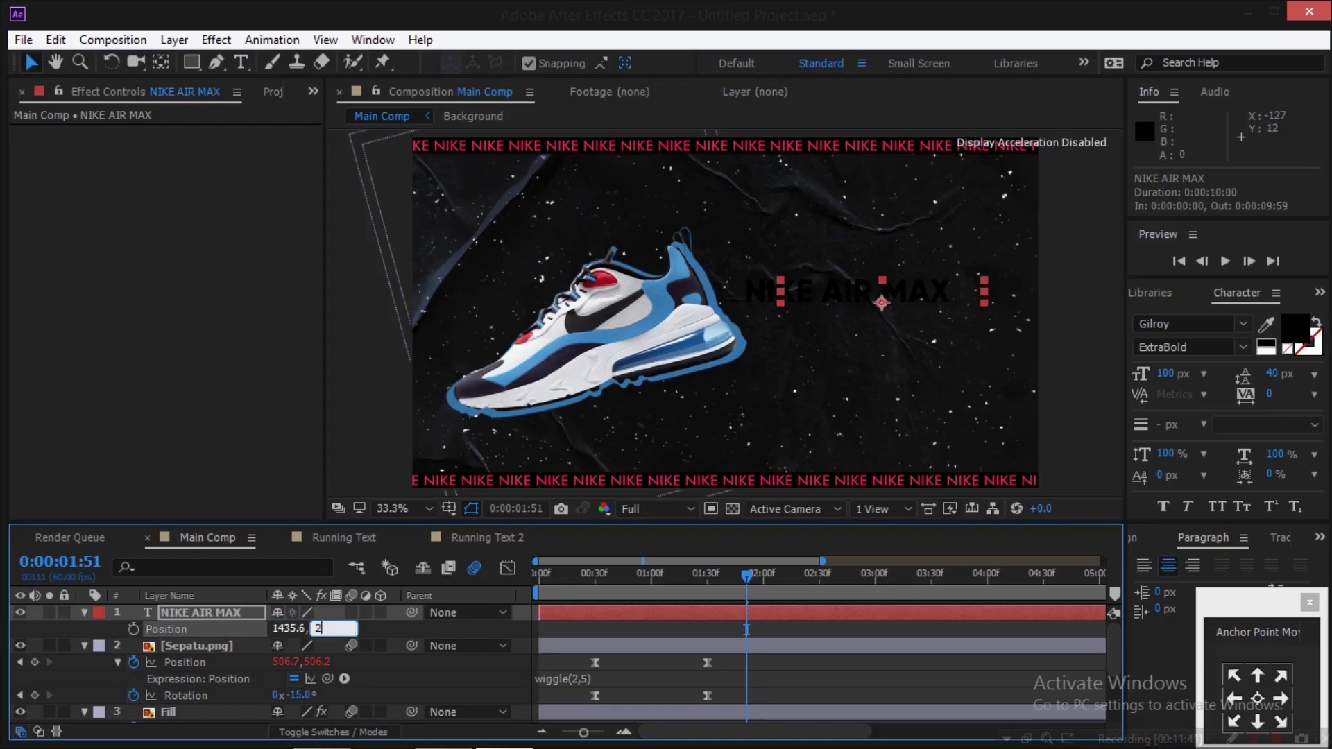
text(50.1)
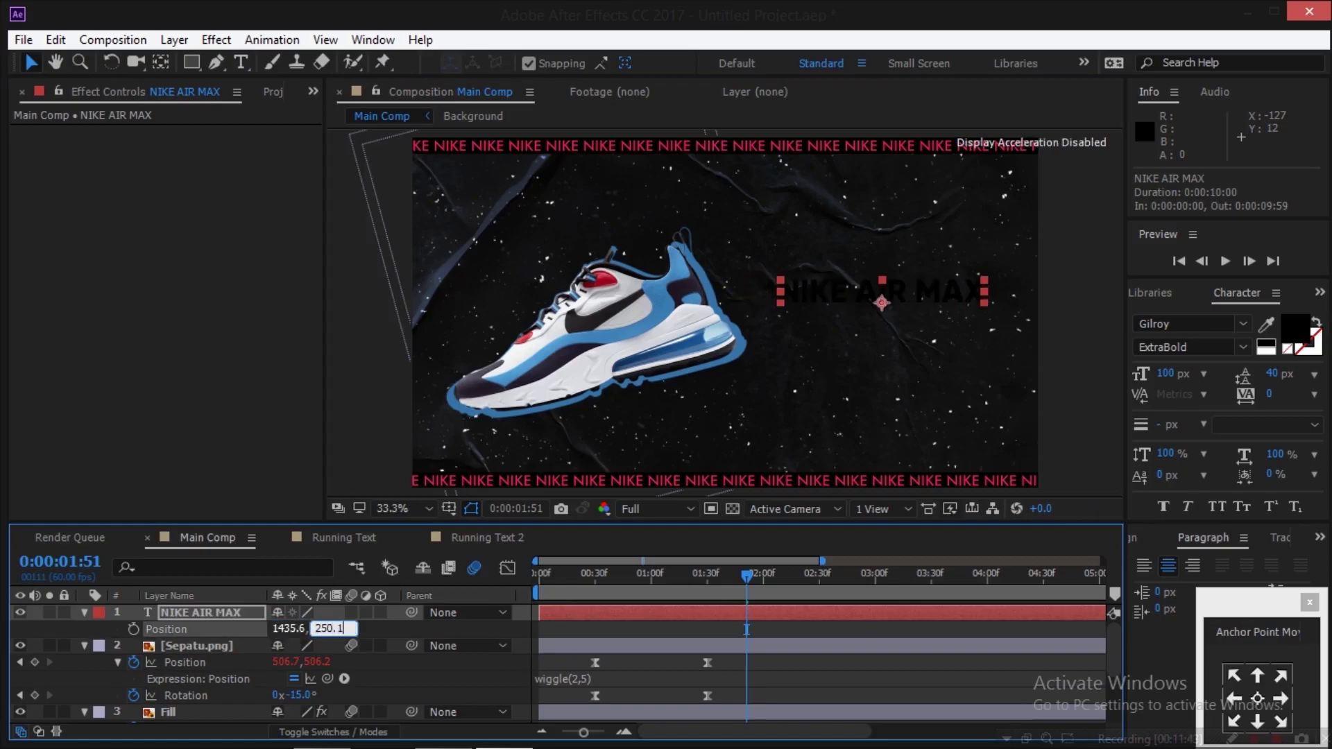
key(Return)
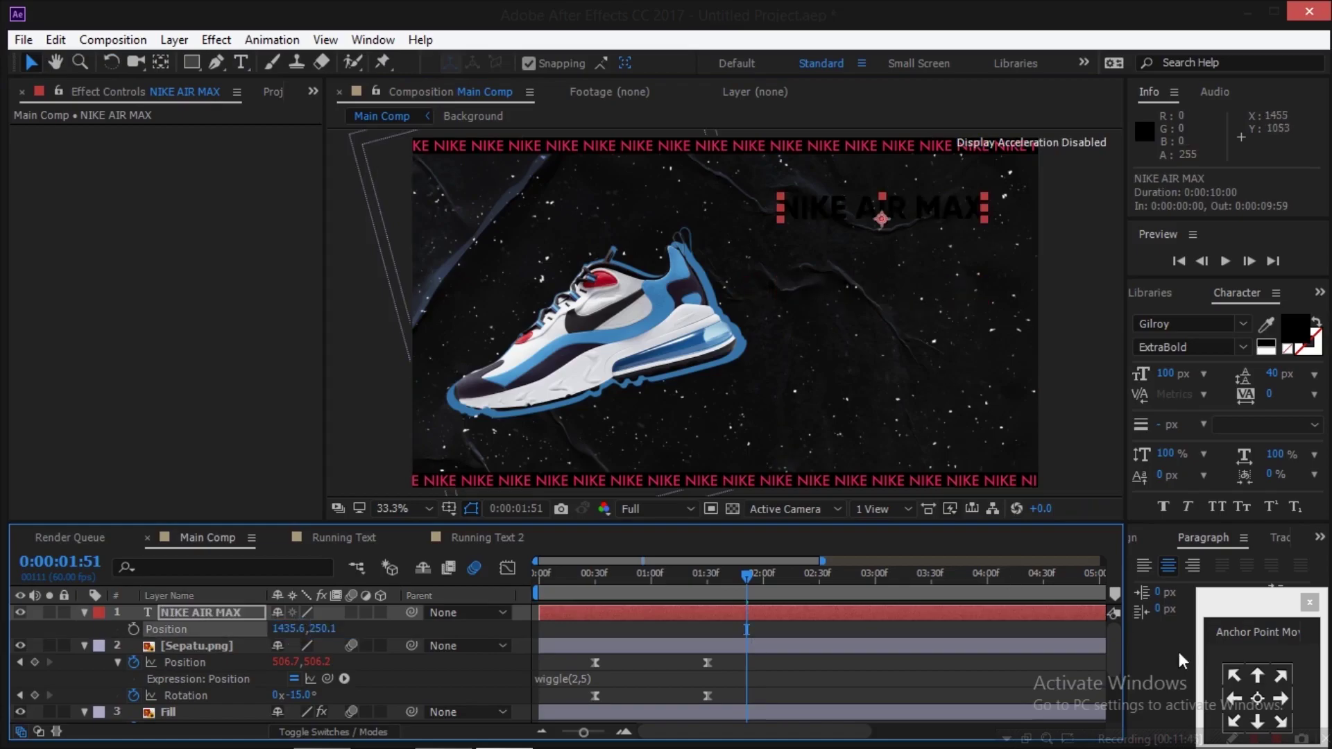
click(1258, 698)
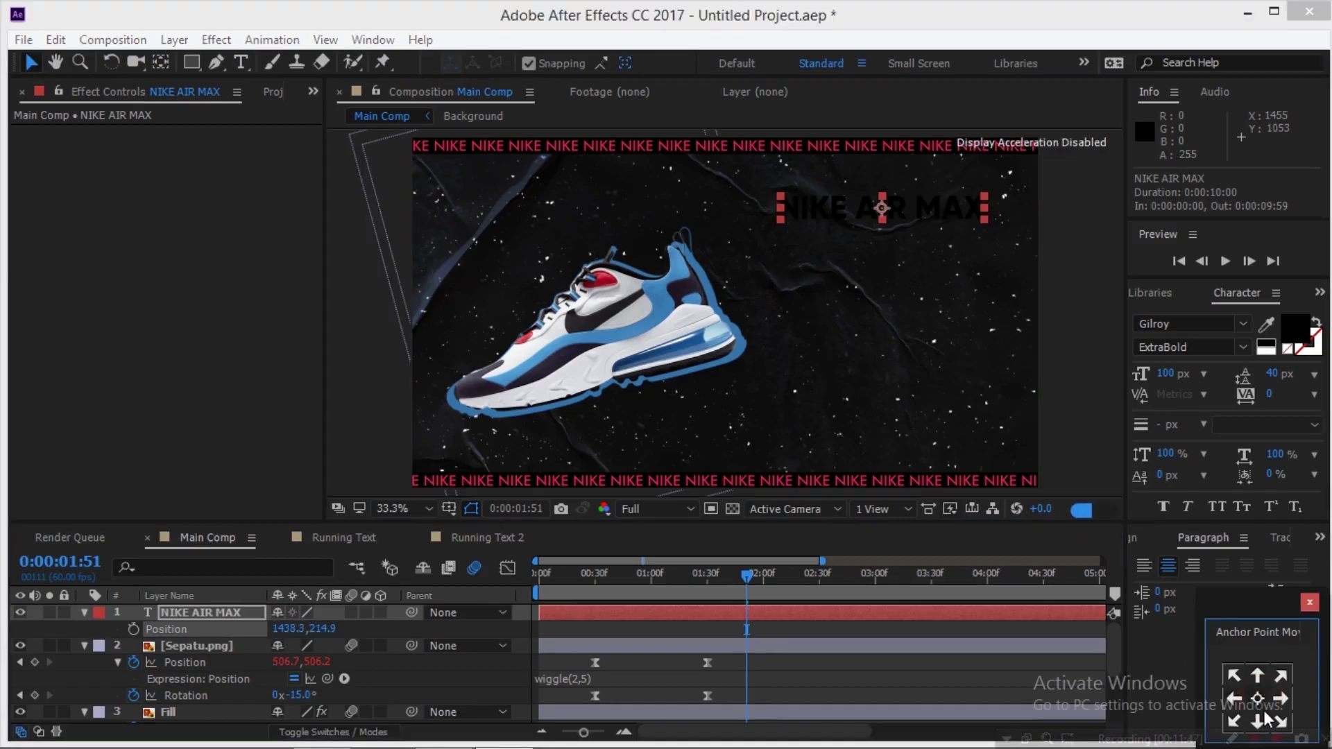
click(1032, 676)
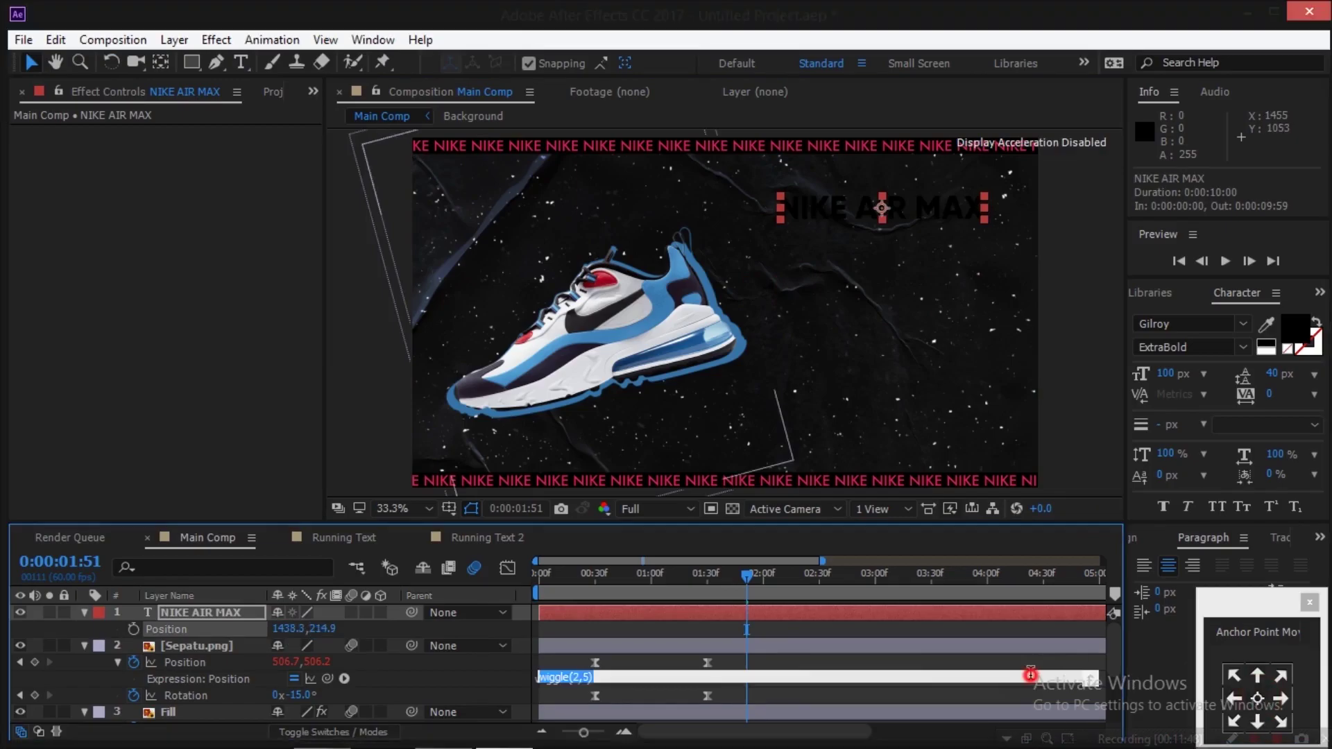
click(1030, 631)
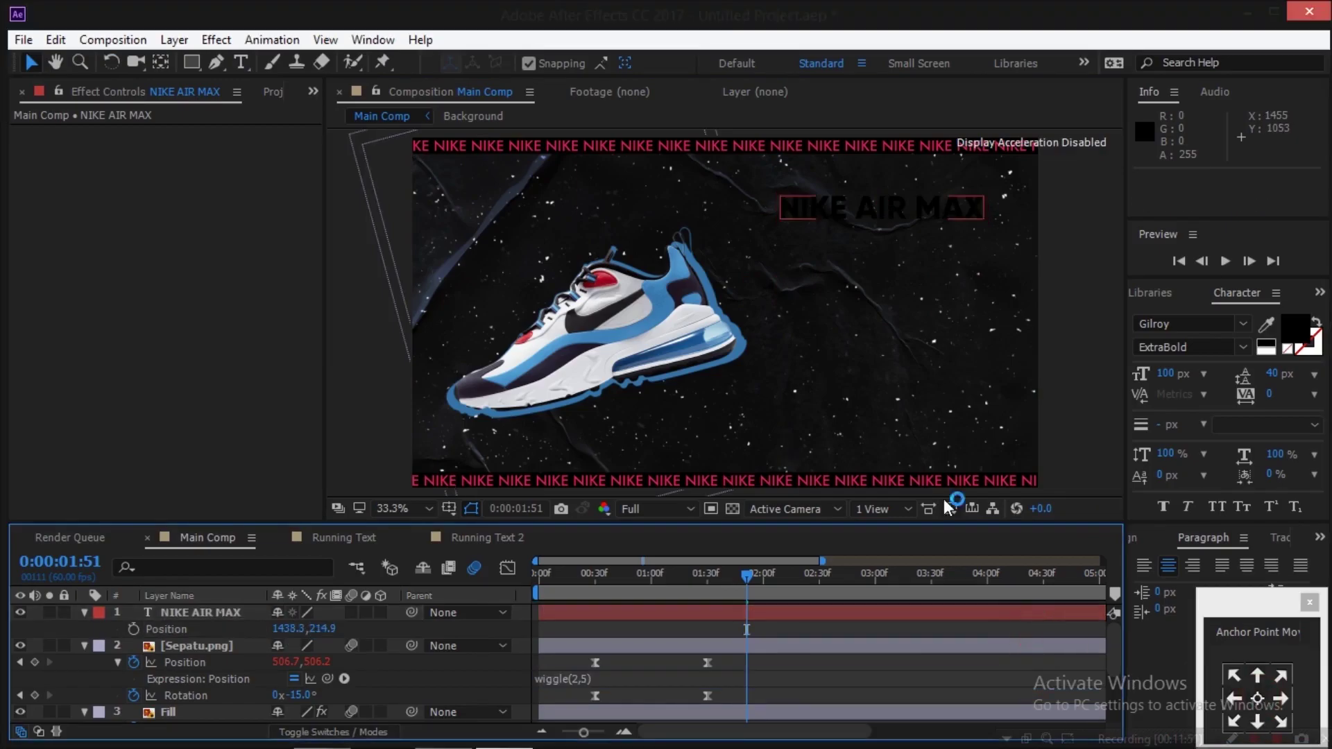
Set the Rectangle tool's shape fill colour to pure white
click(192, 63)
click(533, 63)
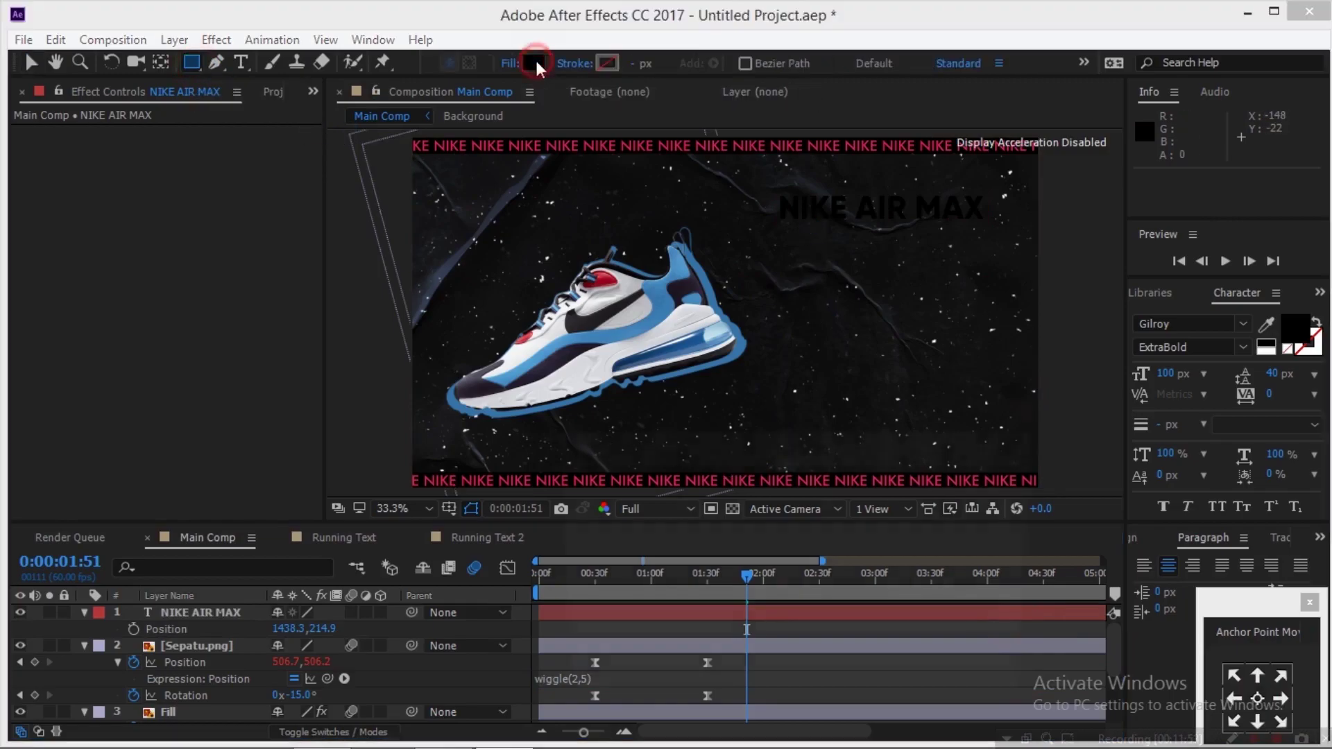
click(614, 484)
drag(614, 484, 544, 439)
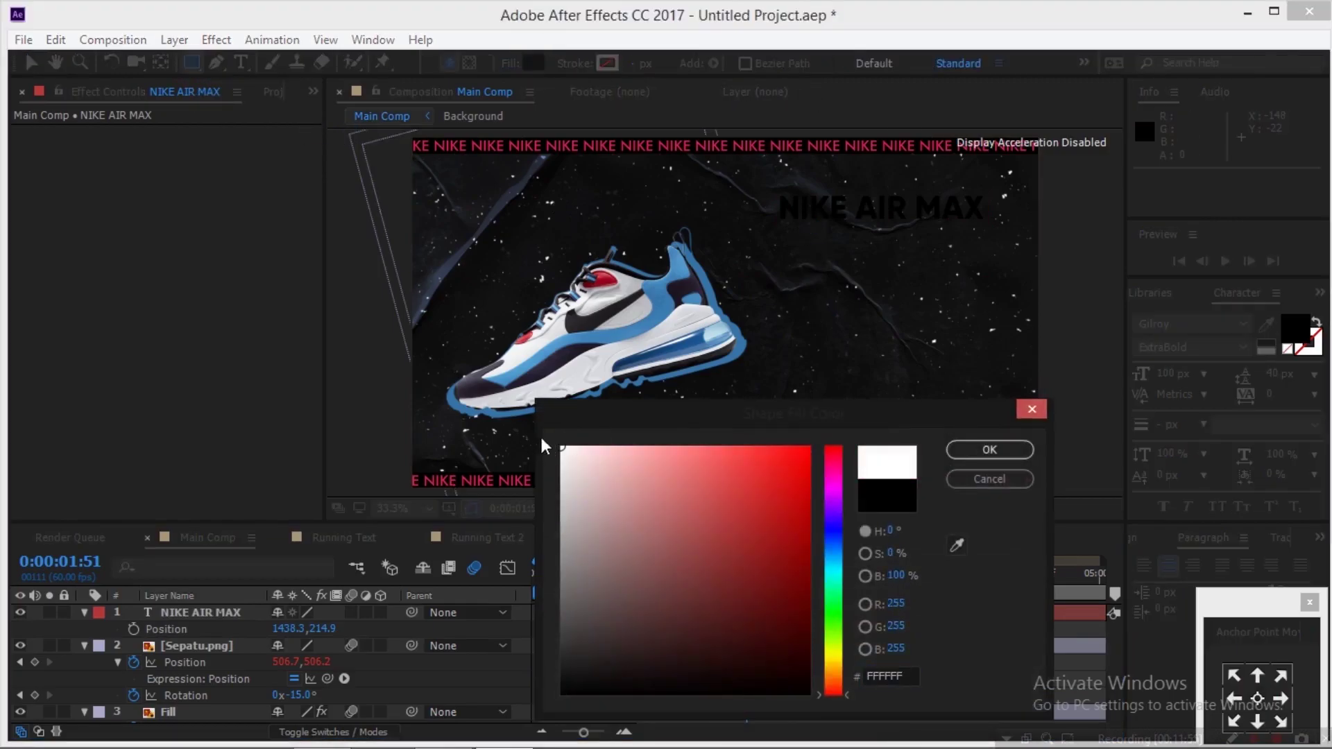
click(988, 449)
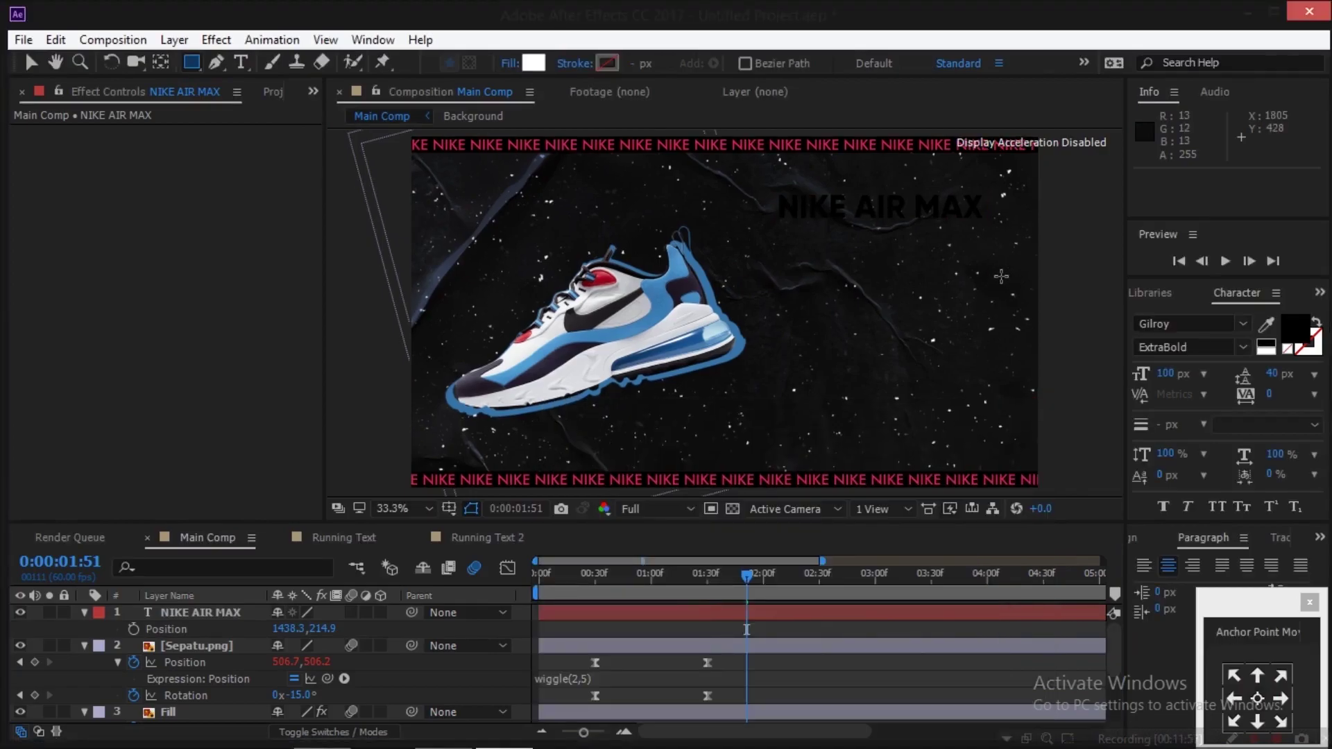
At 100% view, draw a white rectangle covering the NIKE AIR MAX title
key(slash)
mouse_move(1020, 241)
mouse_down()
mouse_move(854, 393)
mouse_move(527, 416)
mouse_up()
mouse_move(841, 407)
mouse_down()
mouse_move(693, 444)
mouse_move(853, 419)
mouse_up()
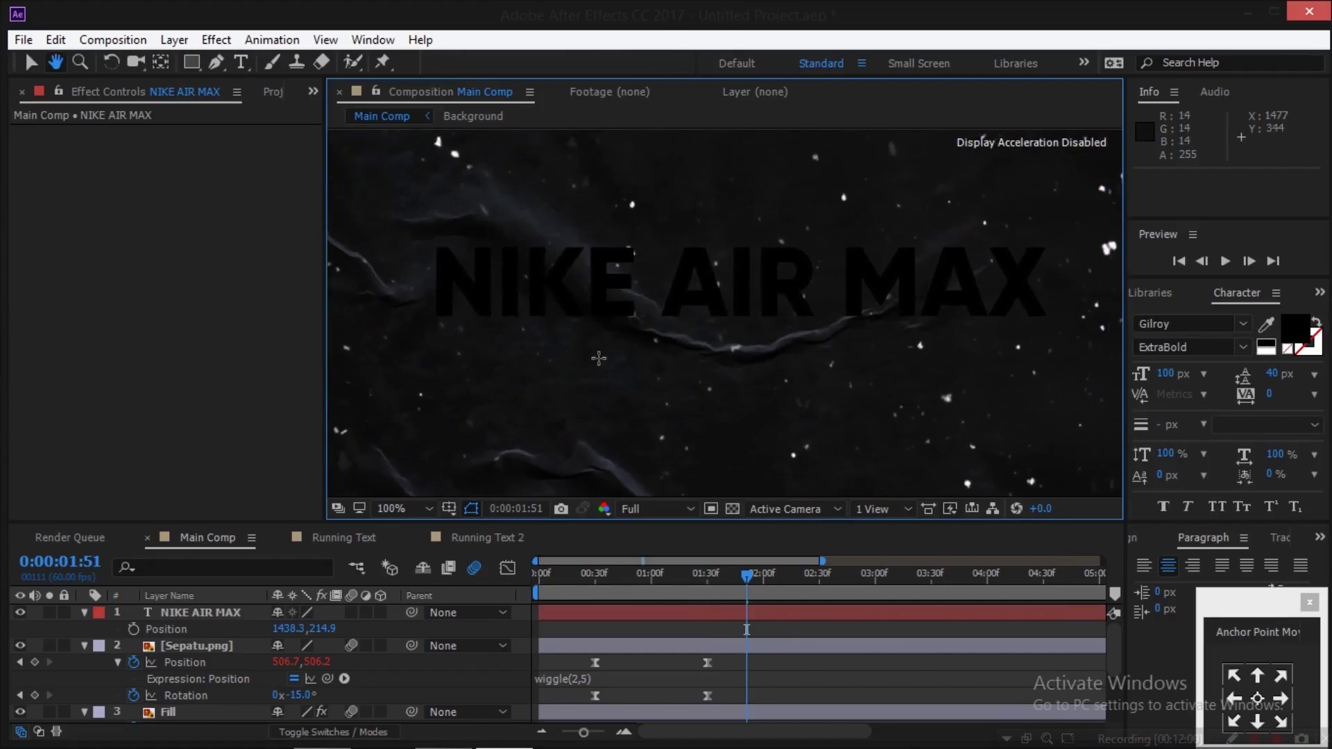
key(q)
mouse_move(396, 227)
mouse_down()
mouse_move(888, 321)
mouse_move(1077, 333)
mouse_up()
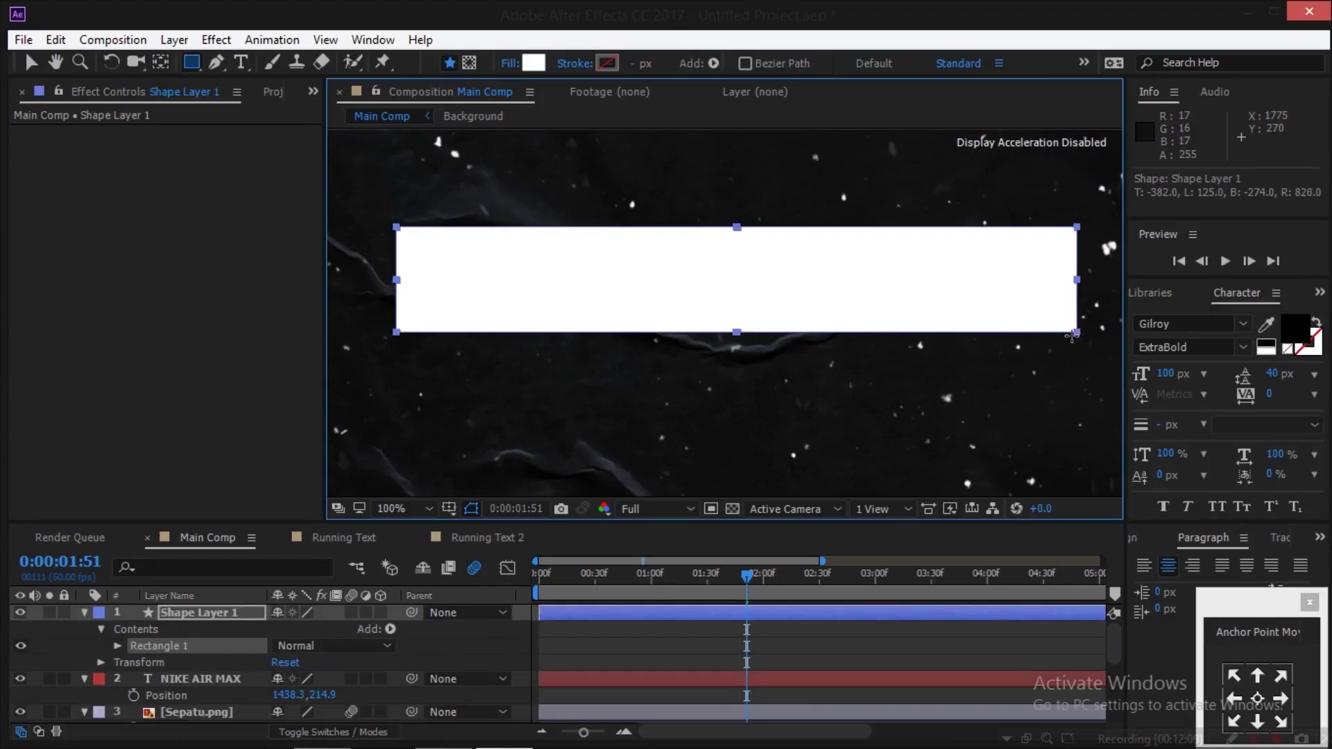
click(84, 613)
Move Shape Layer 1 beneath the NIKE AIR MAX text layer and select both
click(1257, 701)
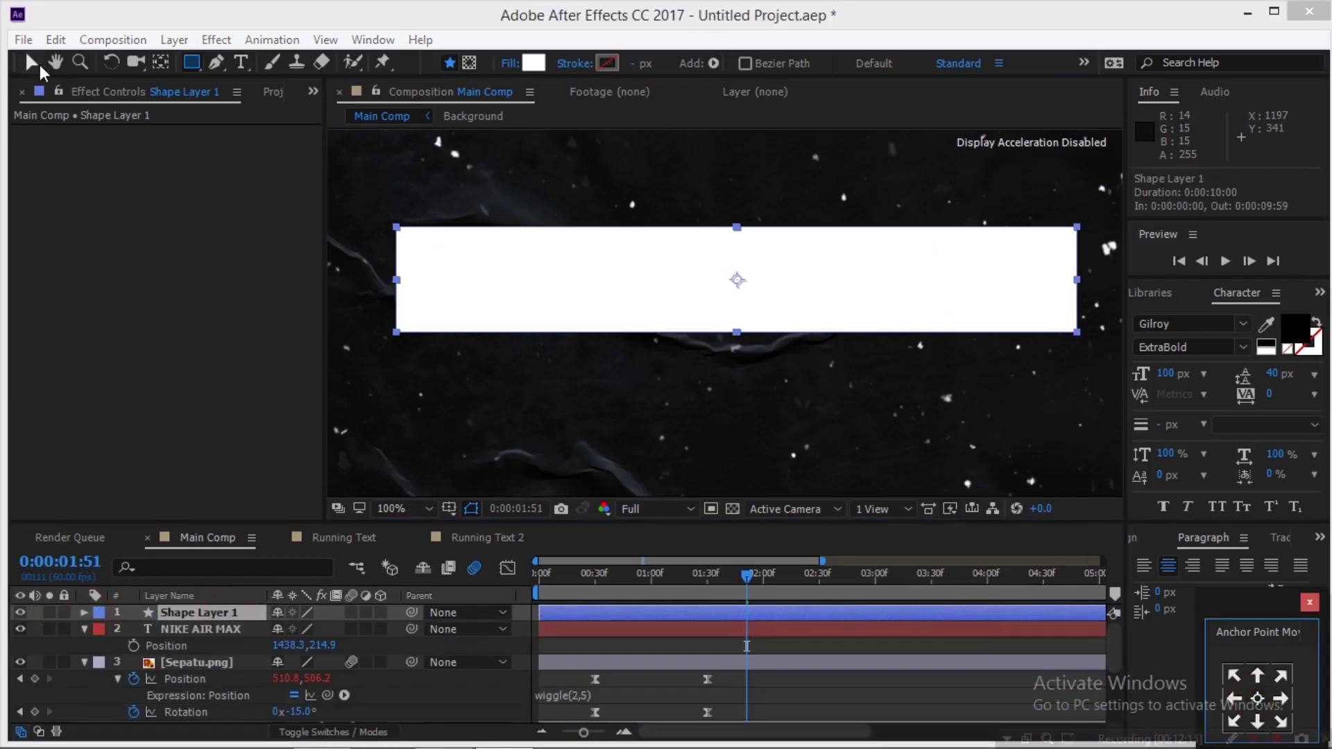
click(32, 63)
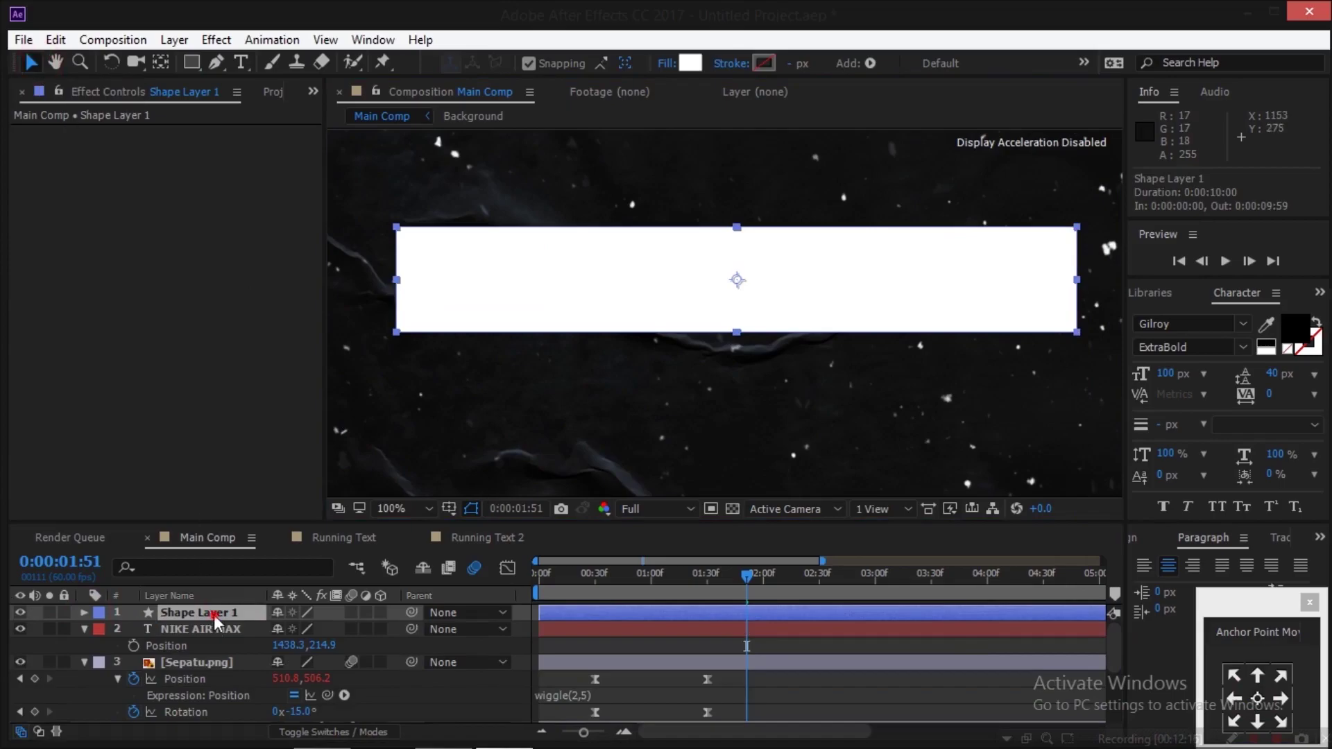
drag(214, 615, 218, 643)
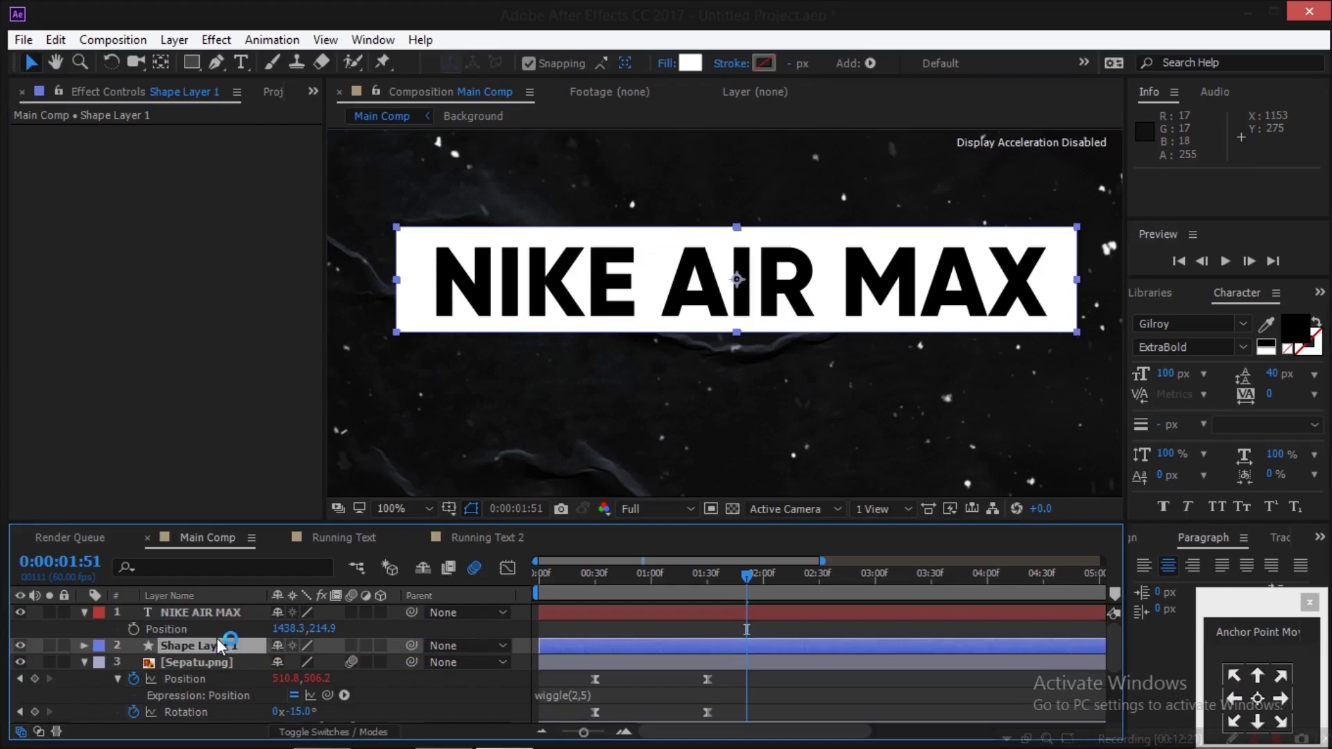
ctrl+click(221, 614)
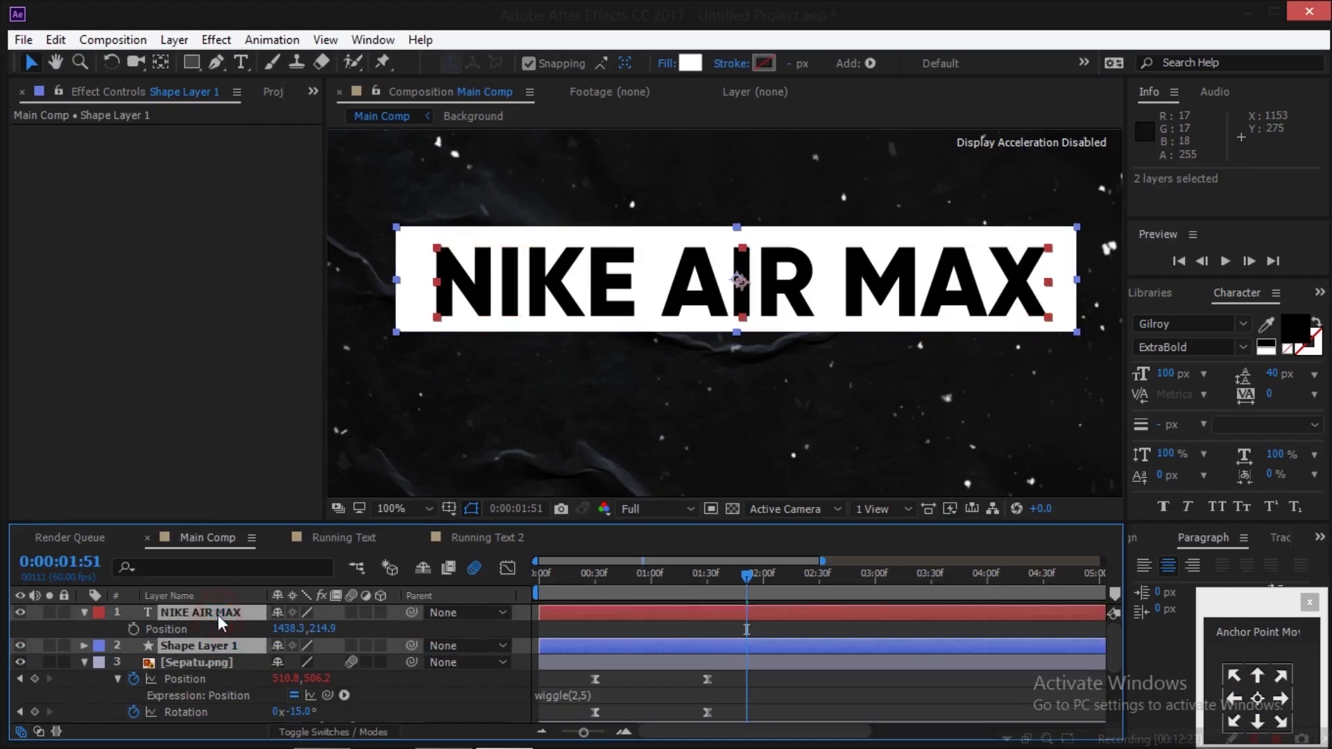
Centre the title and box horizontally and vertically, then fit the view to 100%
click(1134, 543)
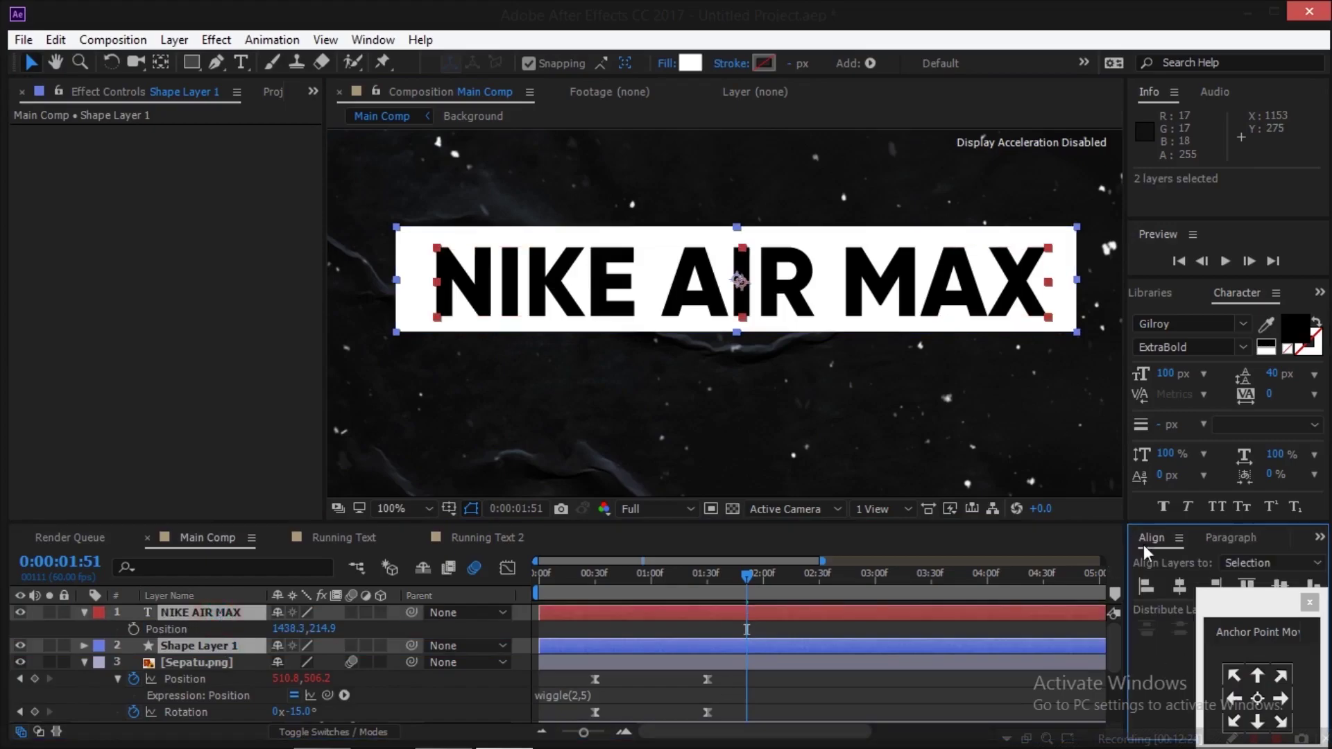
click(1179, 586)
click(1280, 585)
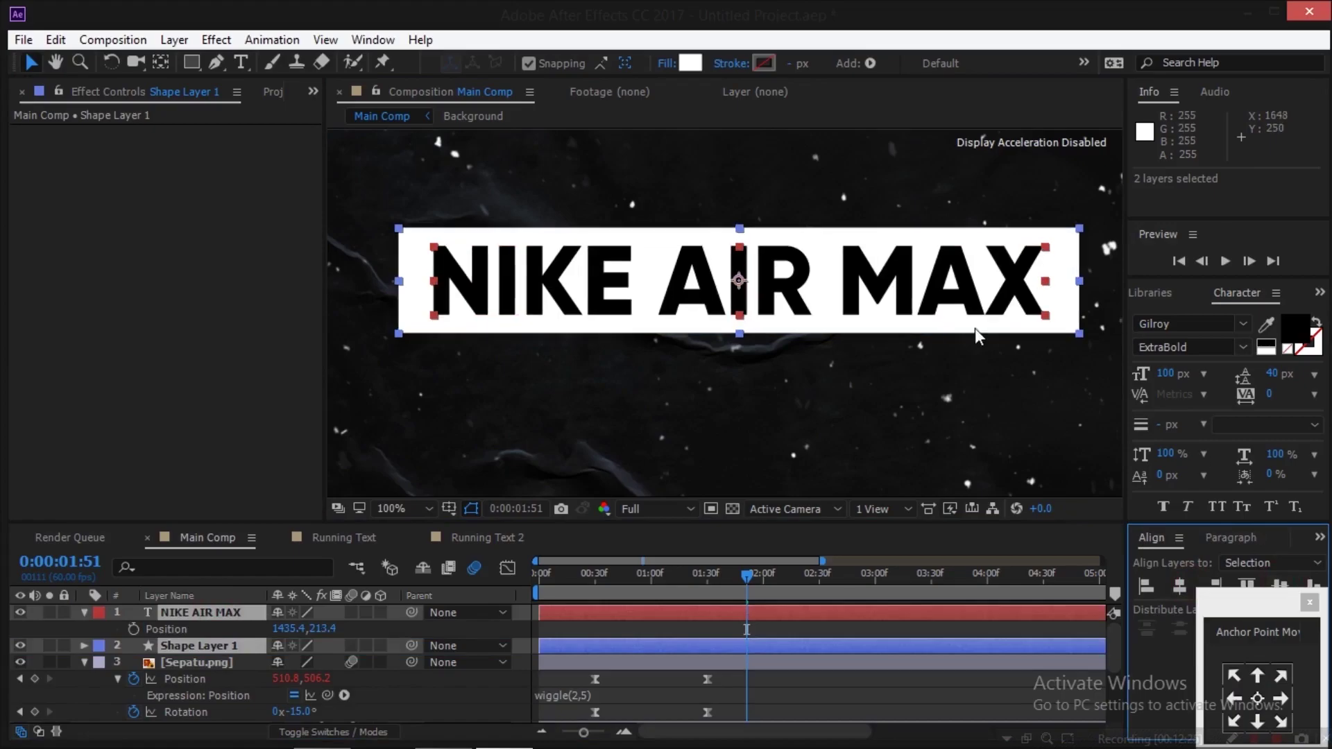
click(403, 513)
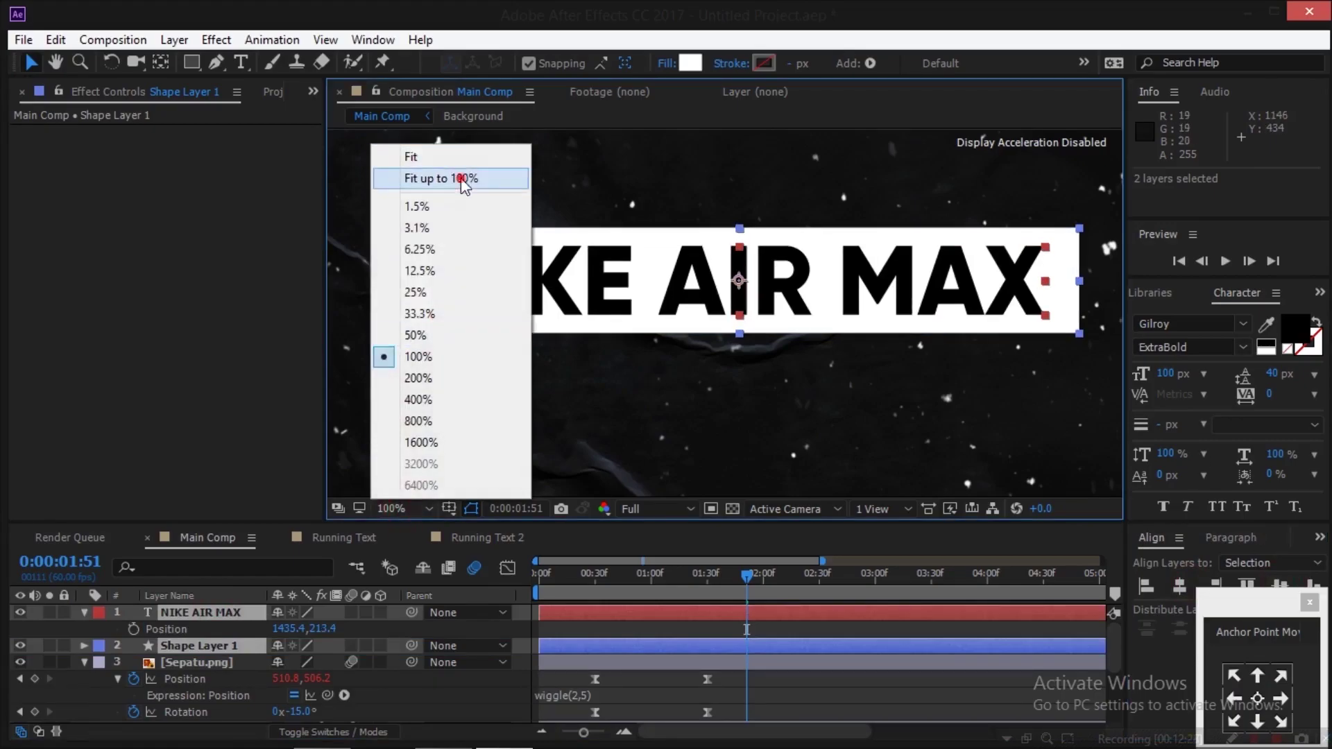
click(451, 175)
click(1091, 362)
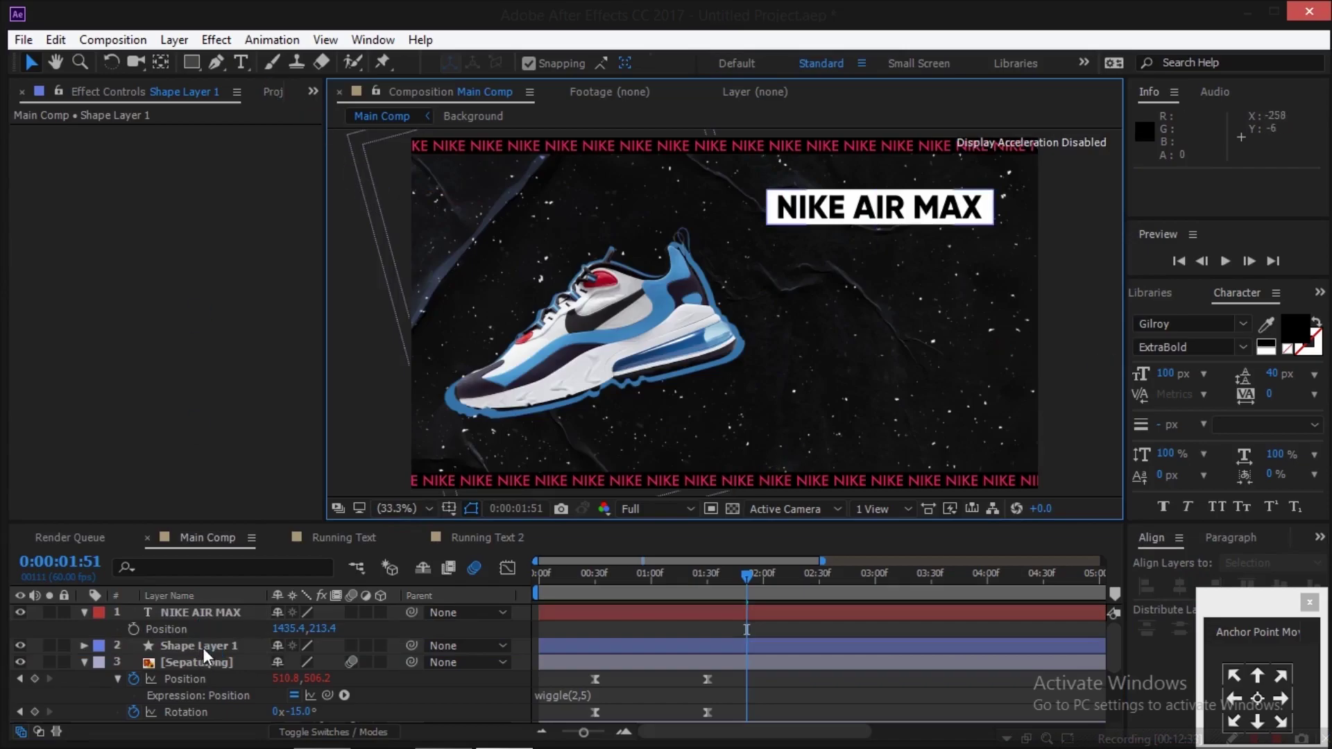
Paste in the 270 REACT line and the SOFTEST and SMOOTHEST boxed titles
key(ctrl+v)
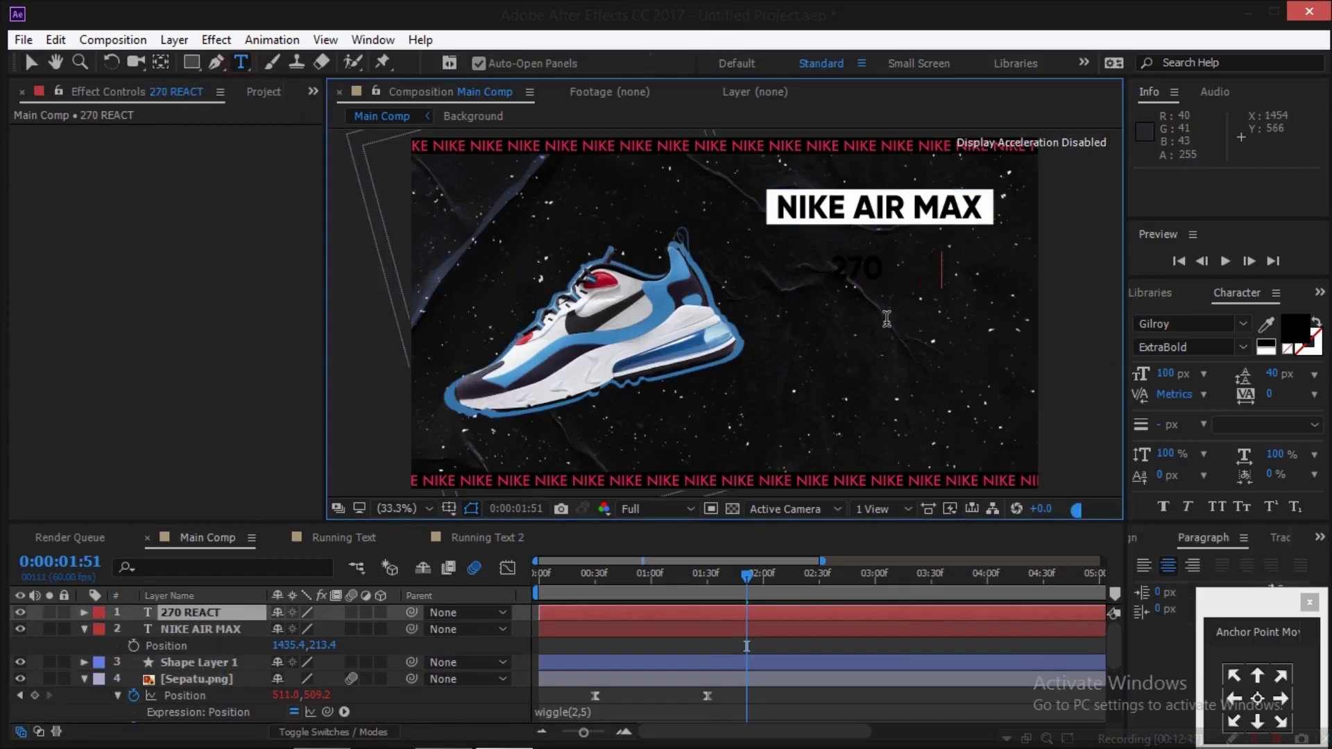
key(p)
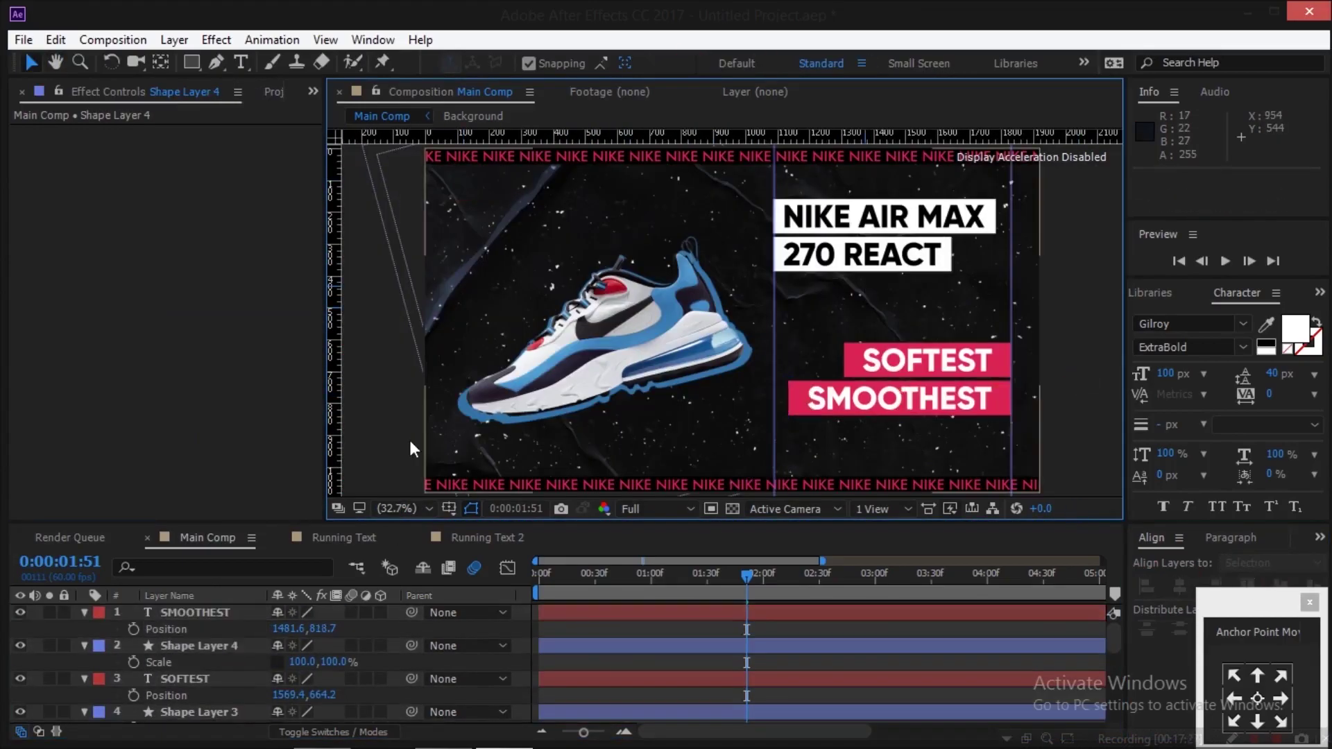
Collapse the pasted layers and select Shape Layer 1 at 2 seconds
click(84, 613)
click(84, 629)
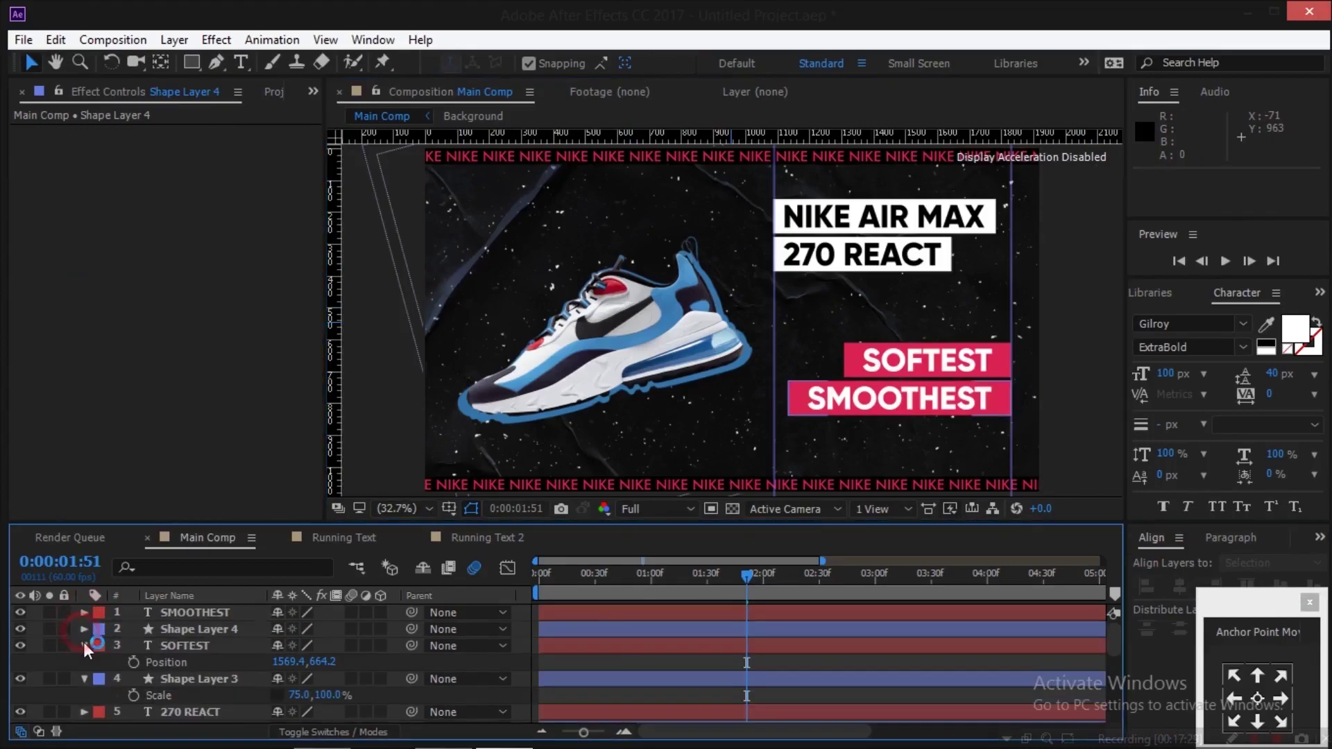
click(83, 646)
click(83, 658)
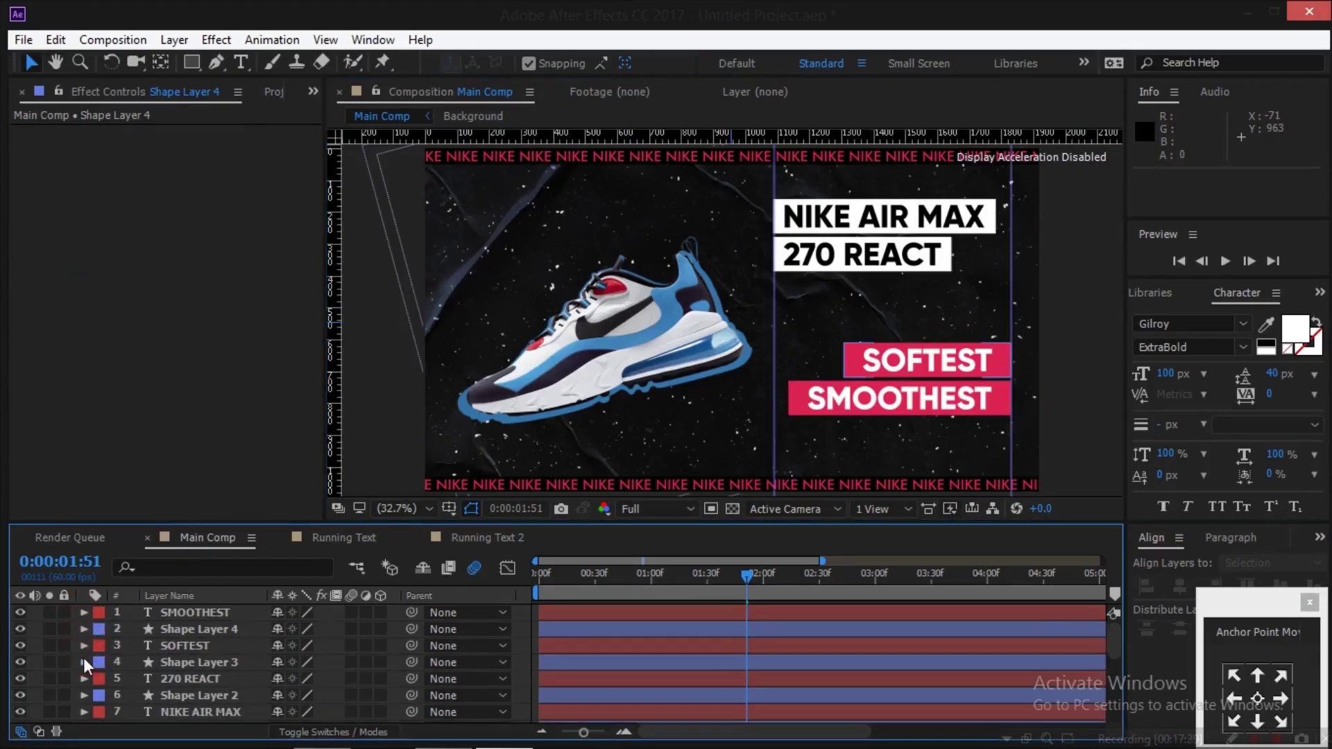
scroll(211, 658, down, 3)
click(211, 659)
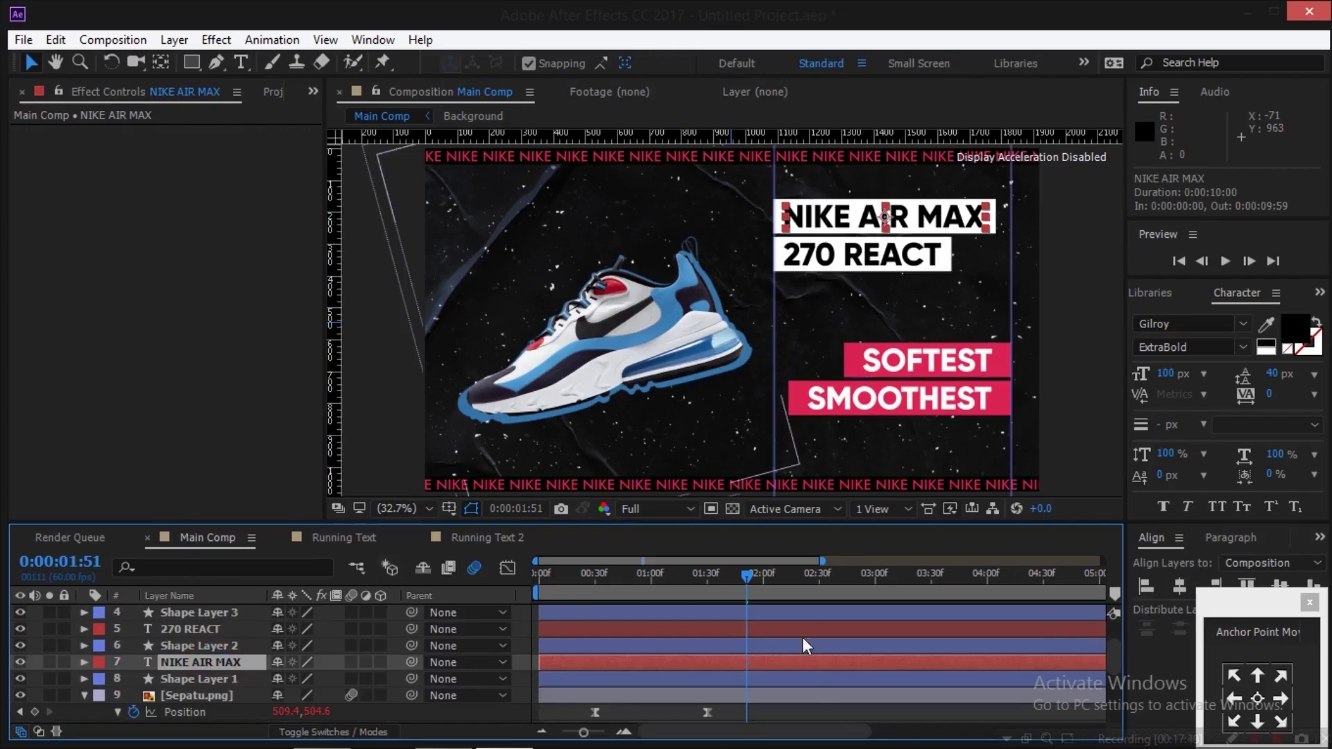
click(764, 581)
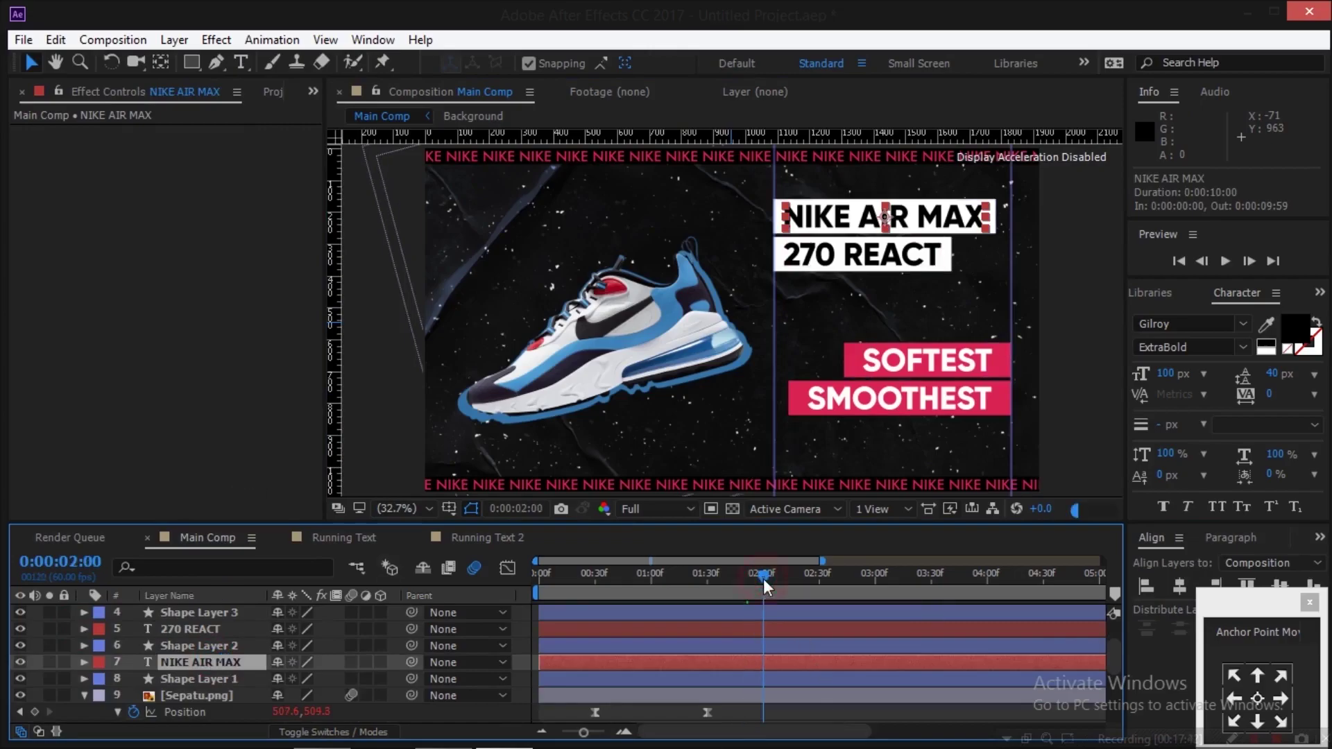
click(184, 680)
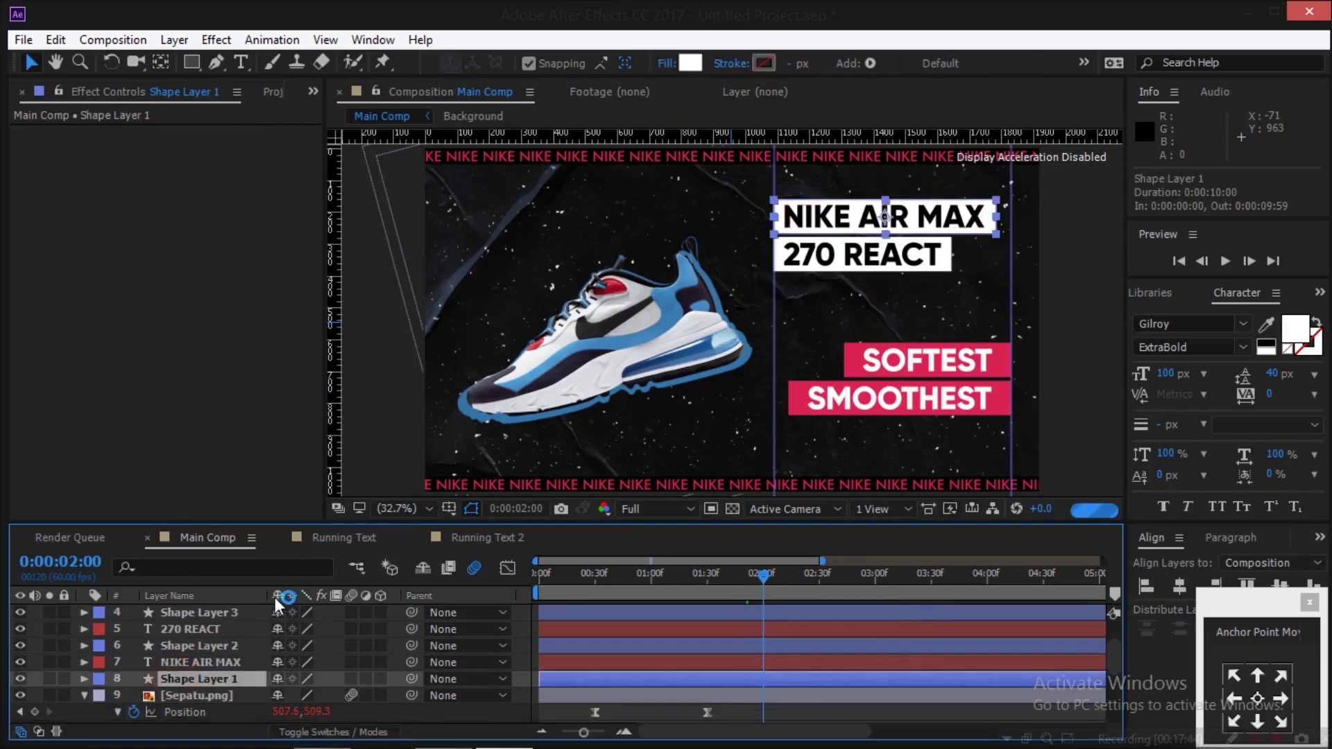
Anchor Shape Layer 1 at its left edge and keyframe its Scale at 2s and 3s
key(s)
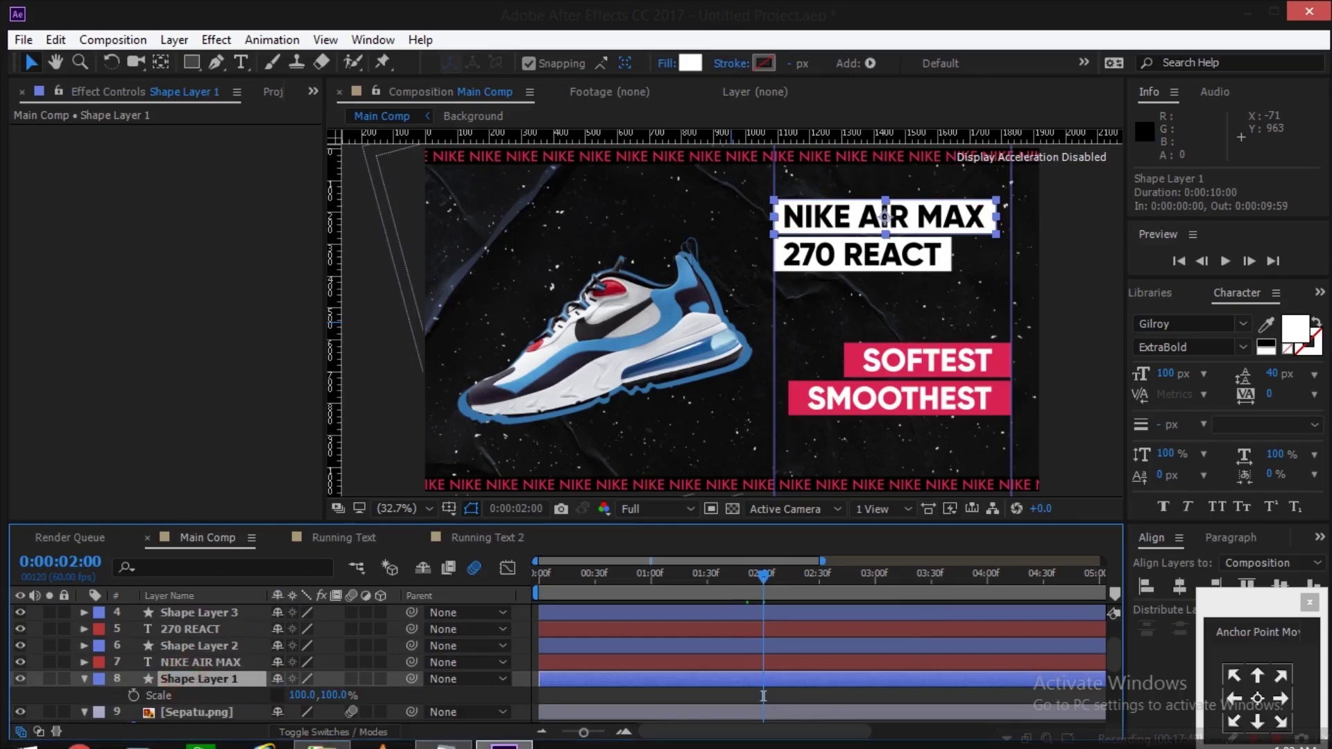
click(1234, 700)
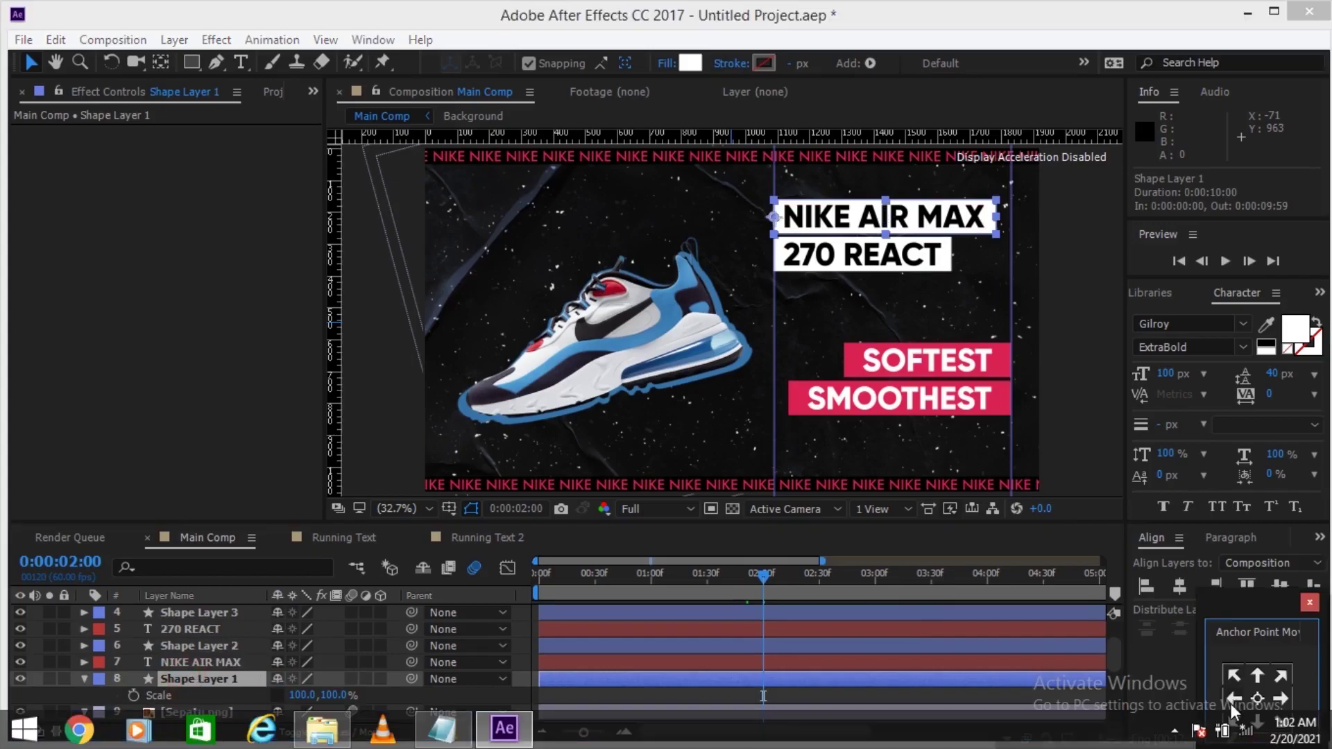
click(182, 676)
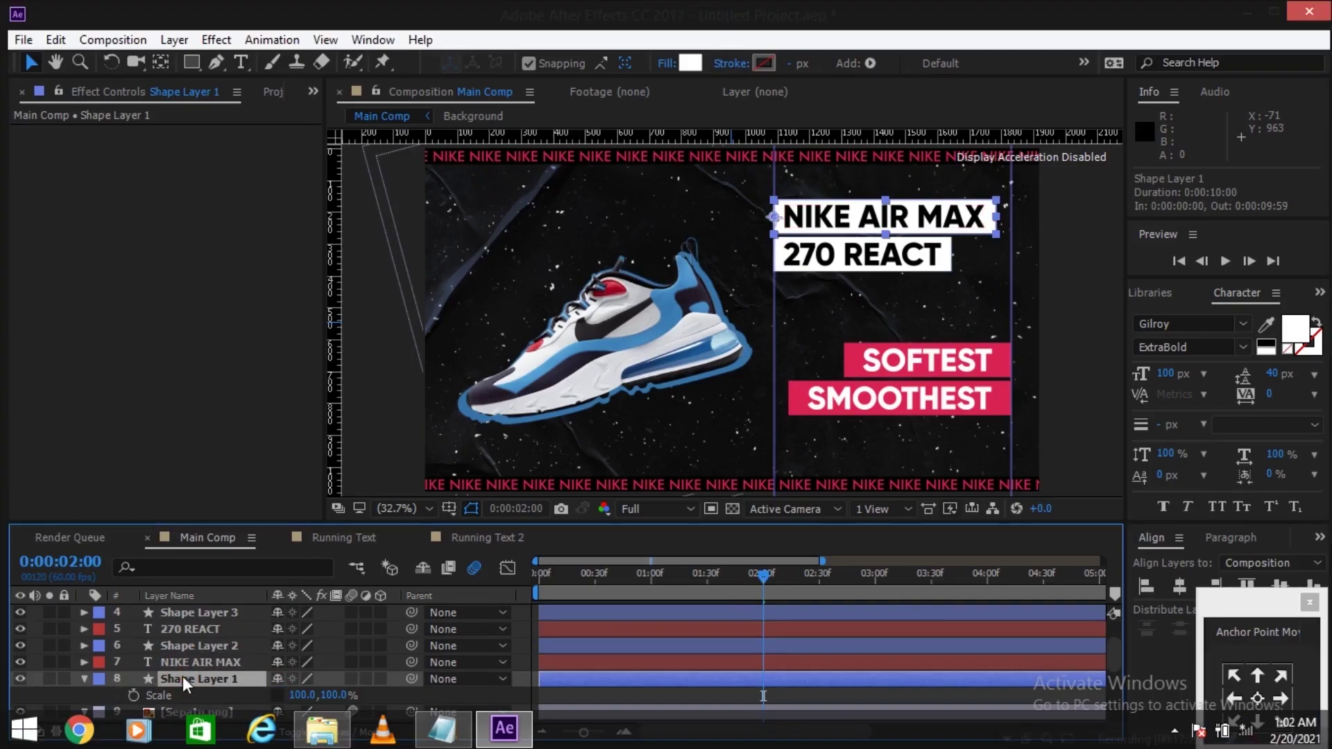
click(133, 693)
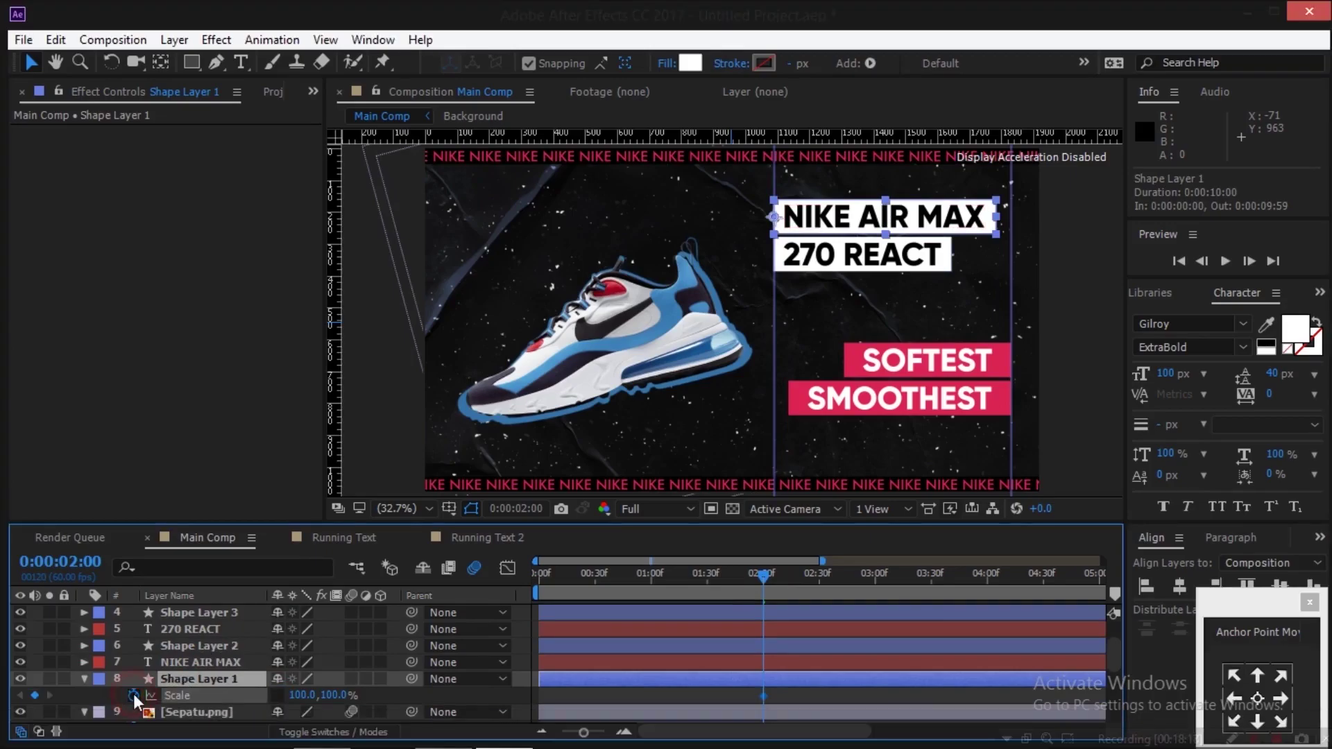
click(876, 578)
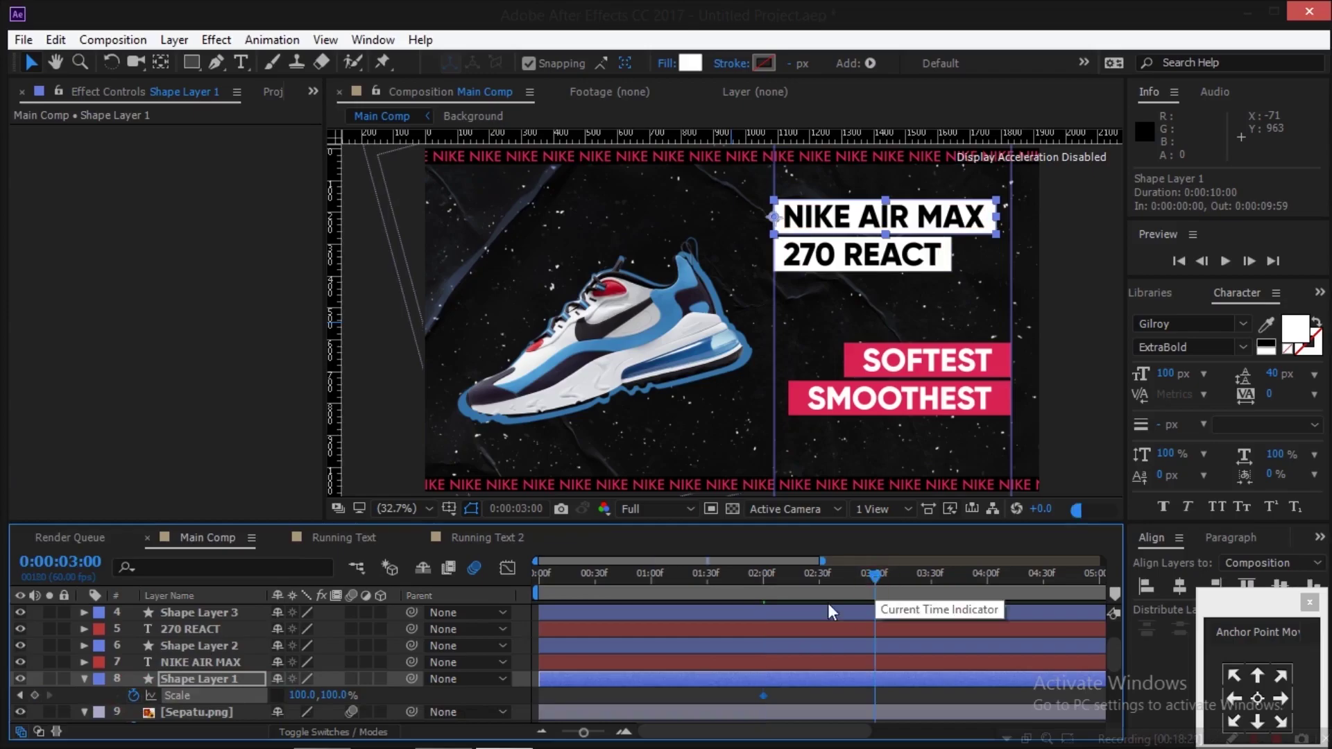
click(298, 694)
key(Return)
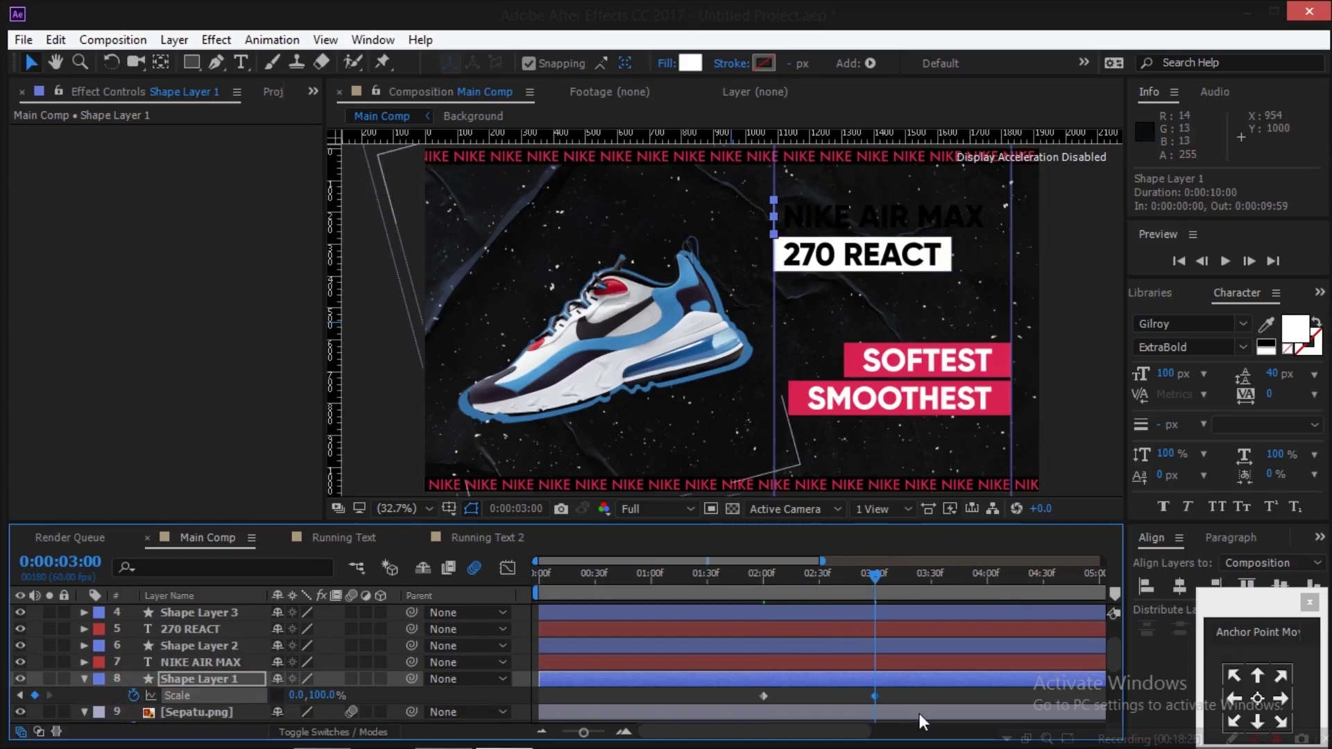
Apply Easy Ease to both Scale keyframes and inspect them in the speed graph
drag(900, 693, 755, 708)
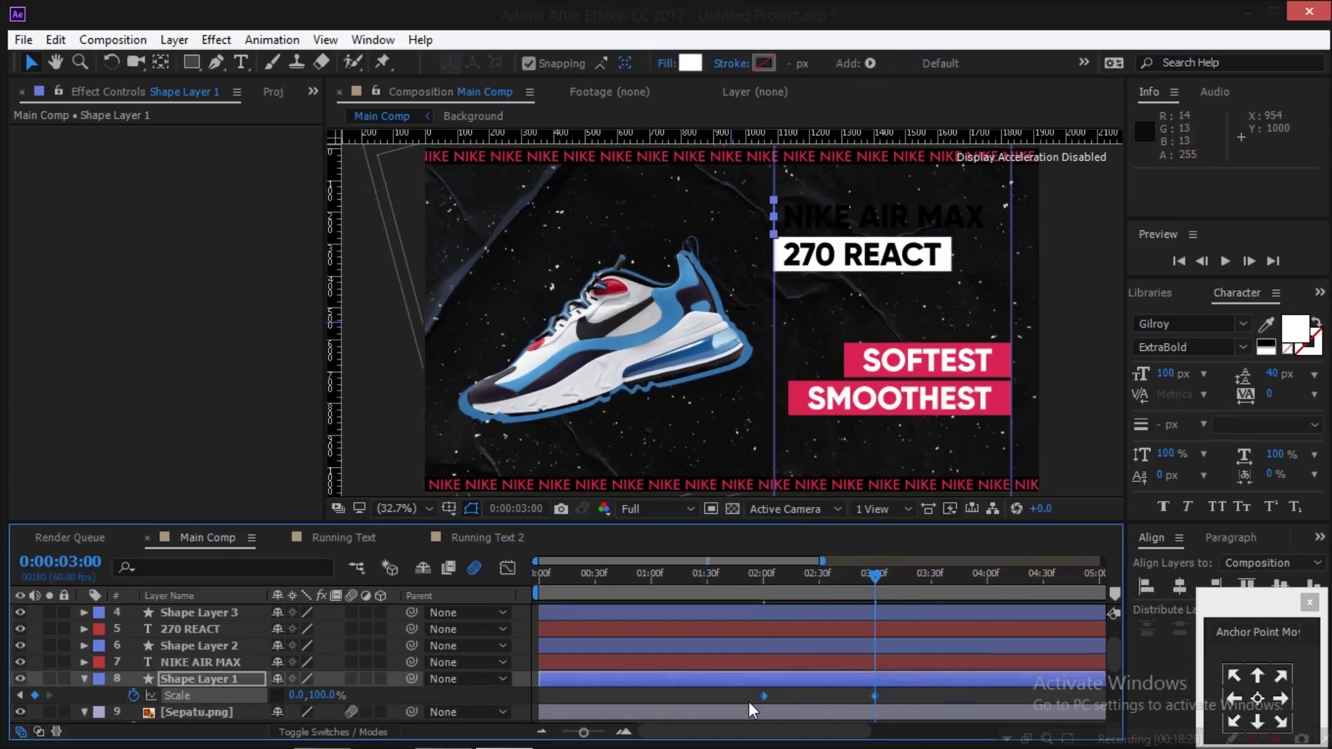
key(F9)
click(513, 567)
mouse_move(913, 629)
mouse_down()
mouse_move(860, 600)
mouse_move(791, 611)
mouse_up()
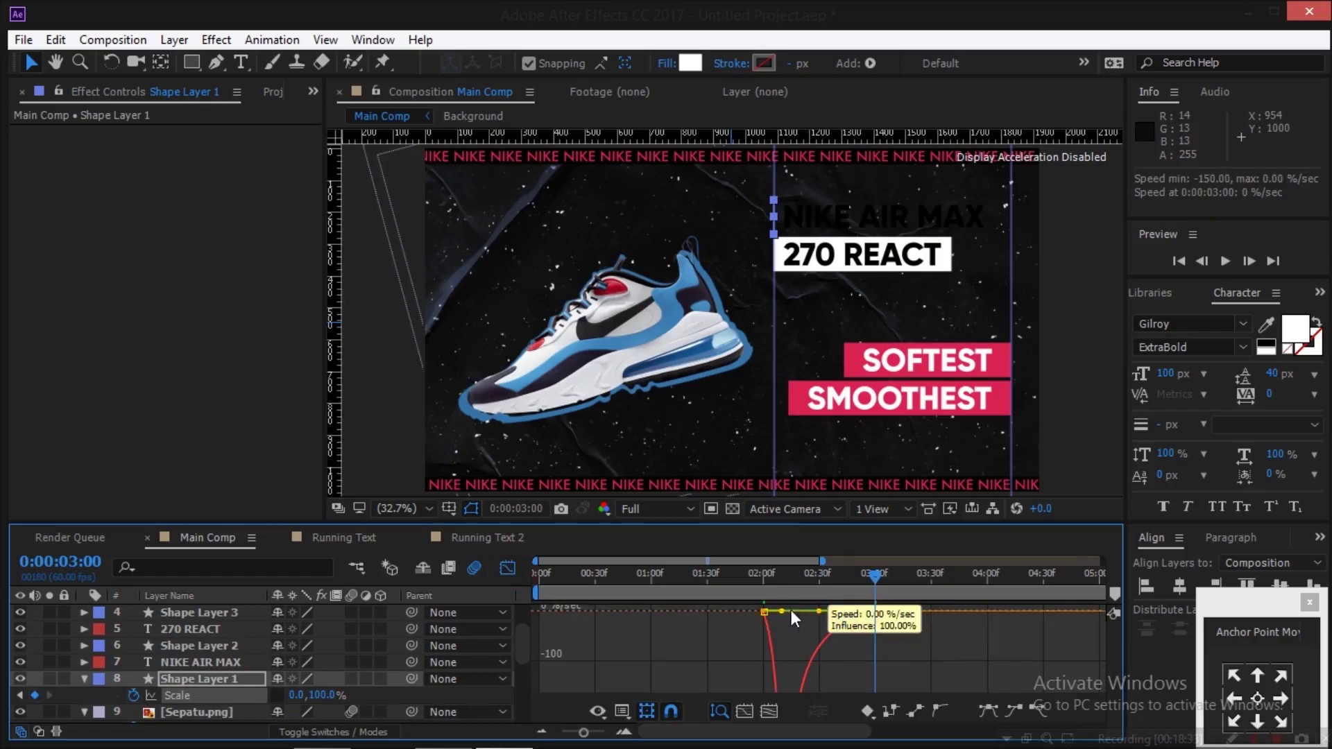
click(507, 567)
click(899, 580)
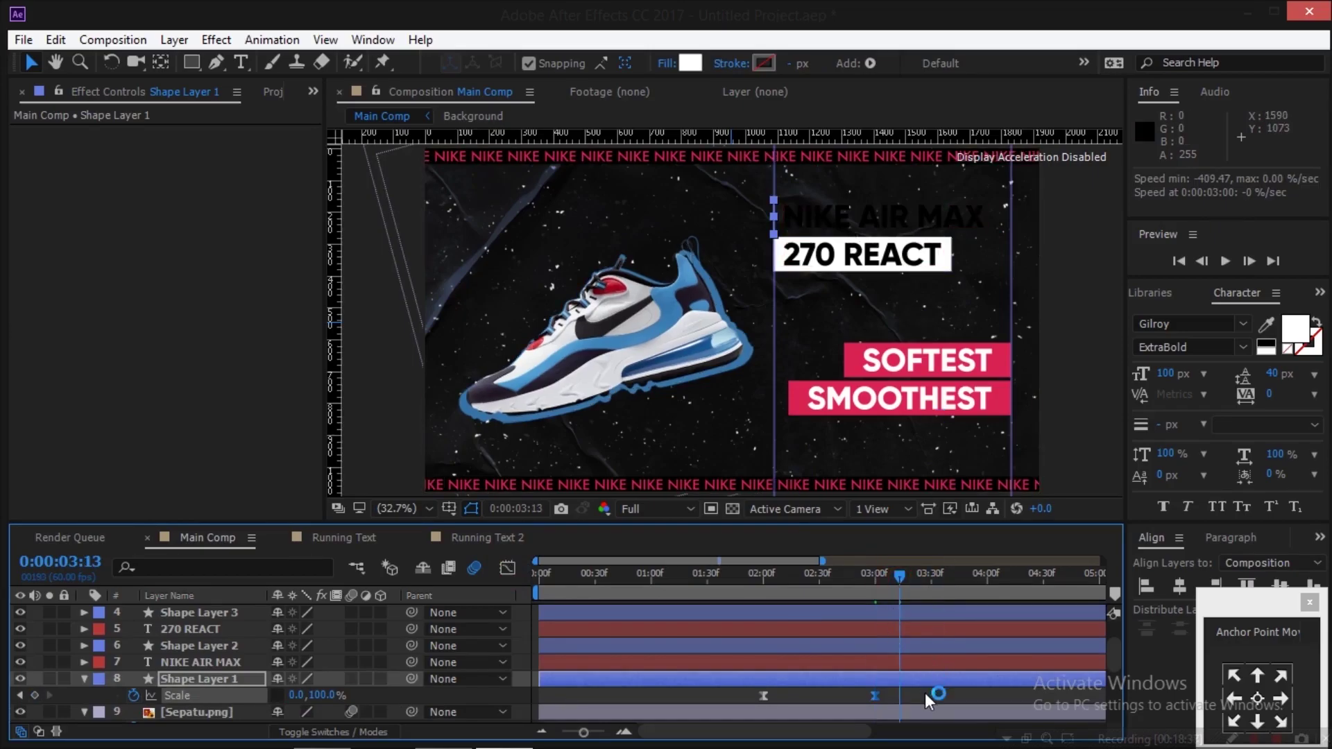
Set the box's width scale to 100% at 3 seconds and 0 at 2 seconds
click(875, 578)
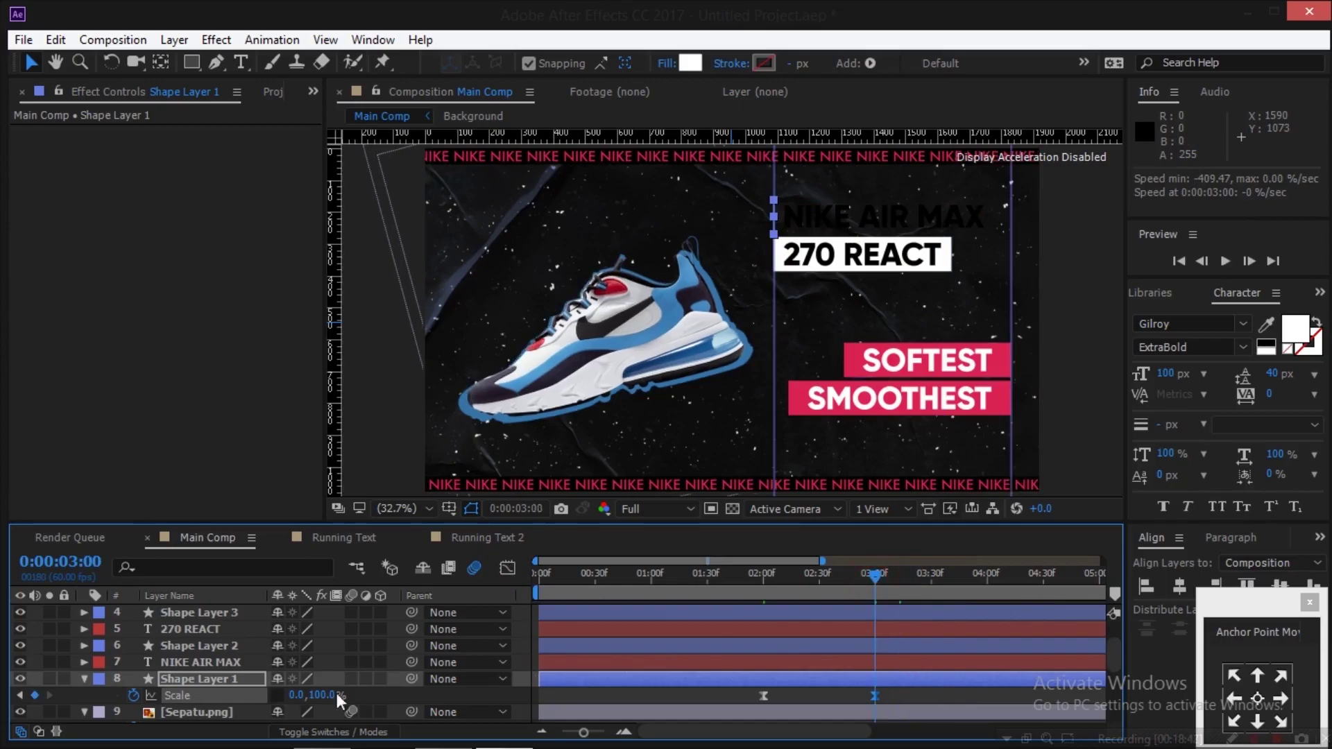
drag(296, 696, 308, 695)
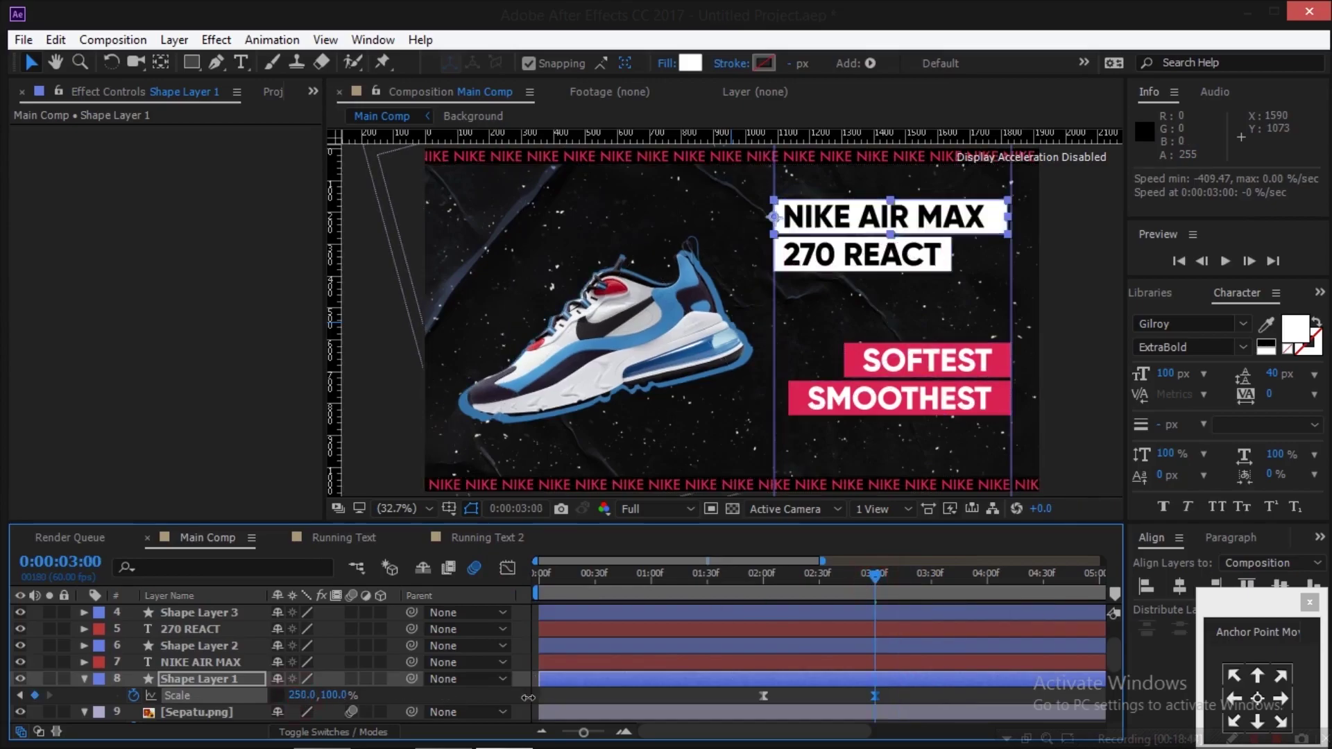
click(308, 695)
text(100)
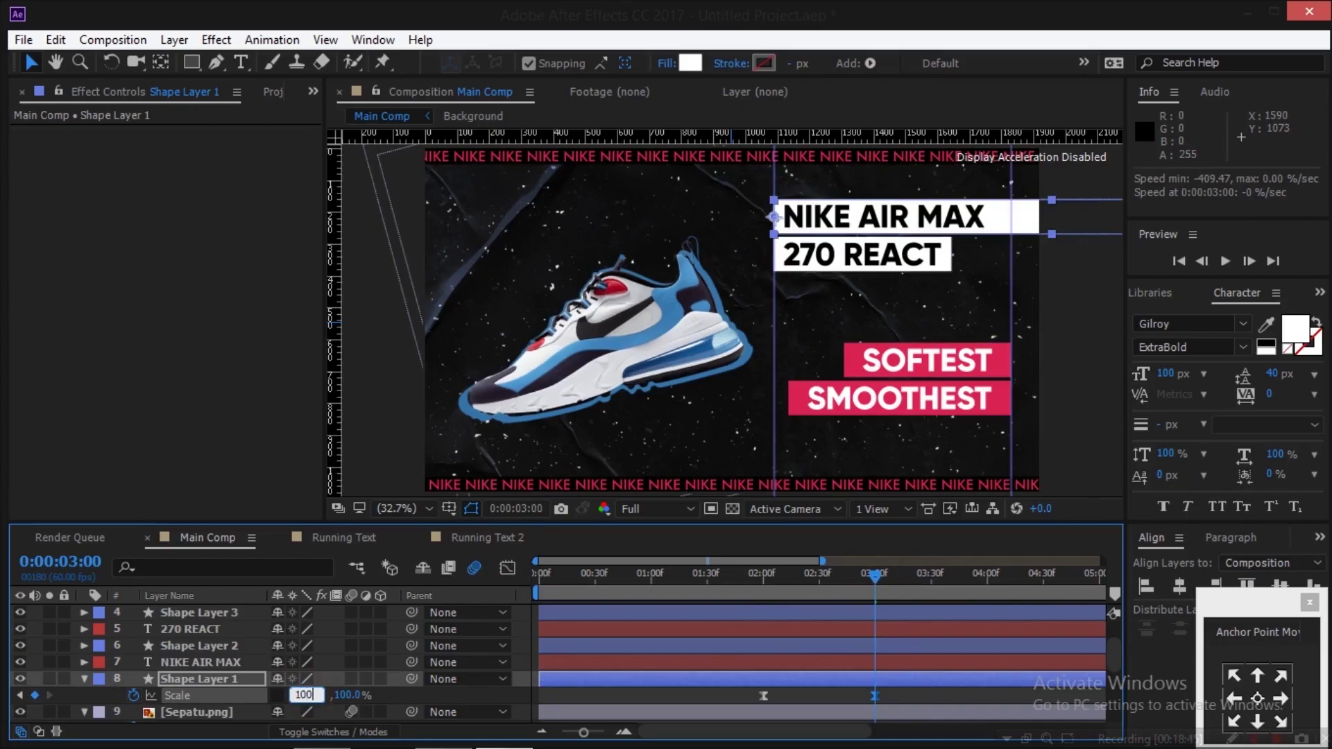
key(Return)
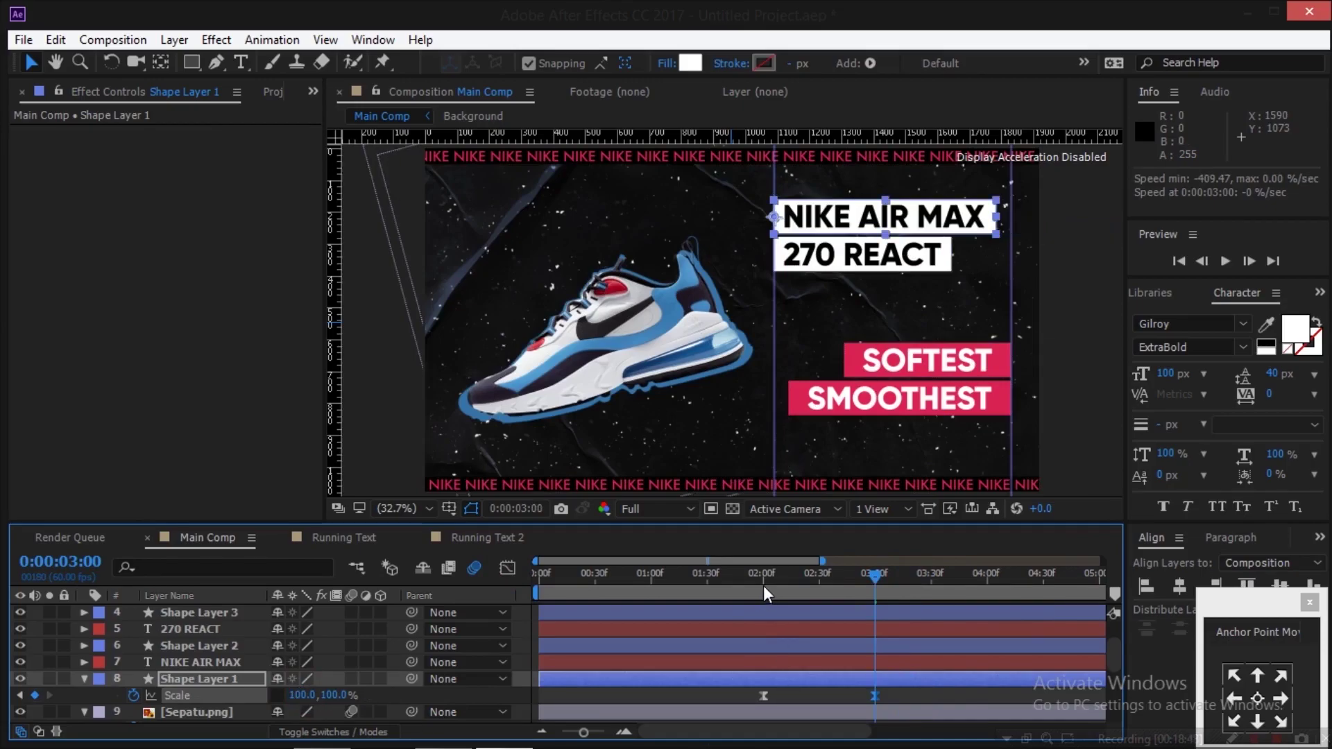
click(763, 585)
click(303, 694)
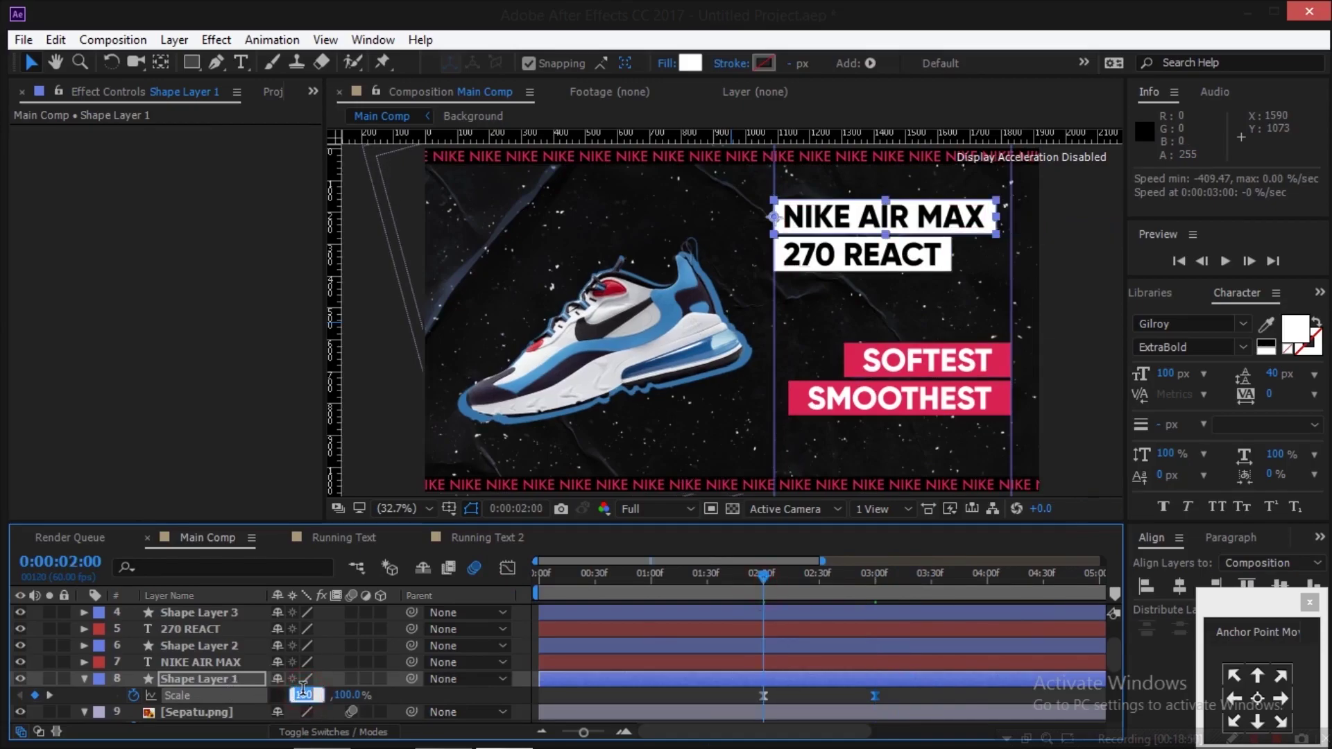
text(0)
key(Return)
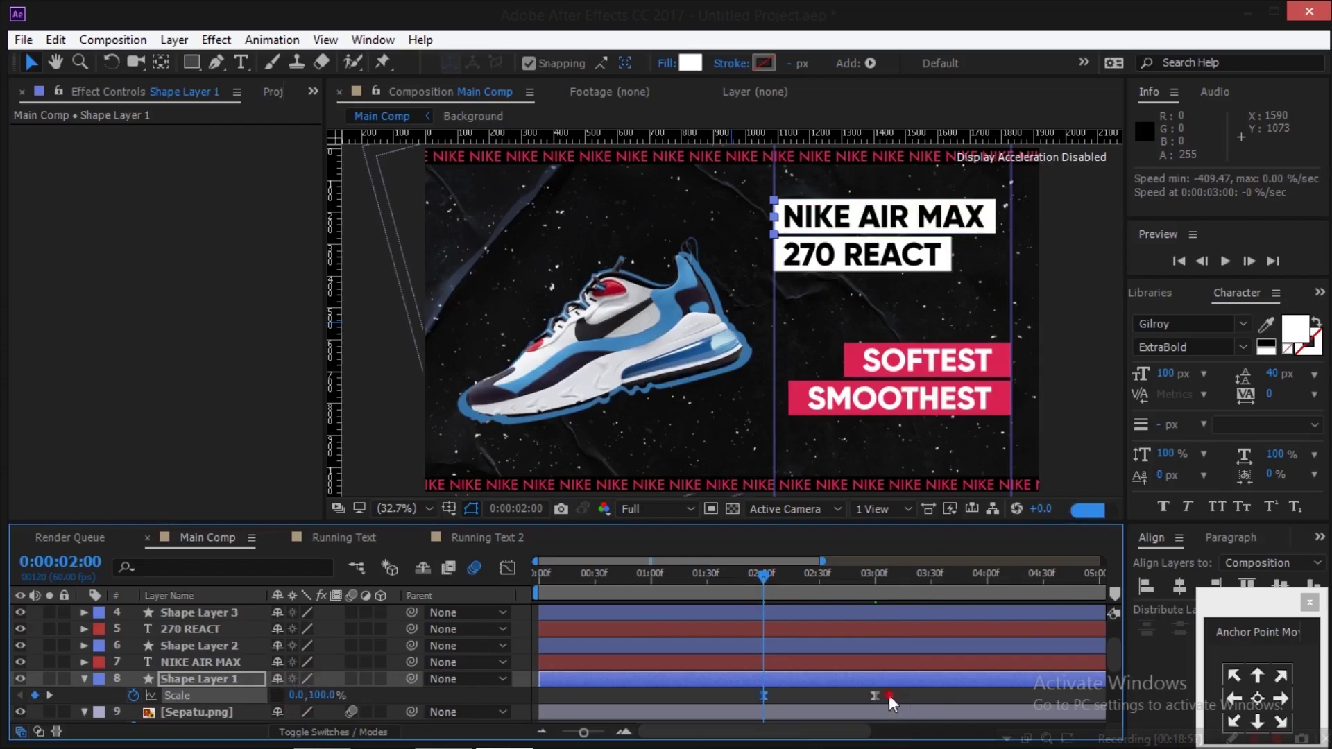
Recheck the Scale easing in the speed graph and reselect Shape Layer 1
click(744, 698)
click(508, 567)
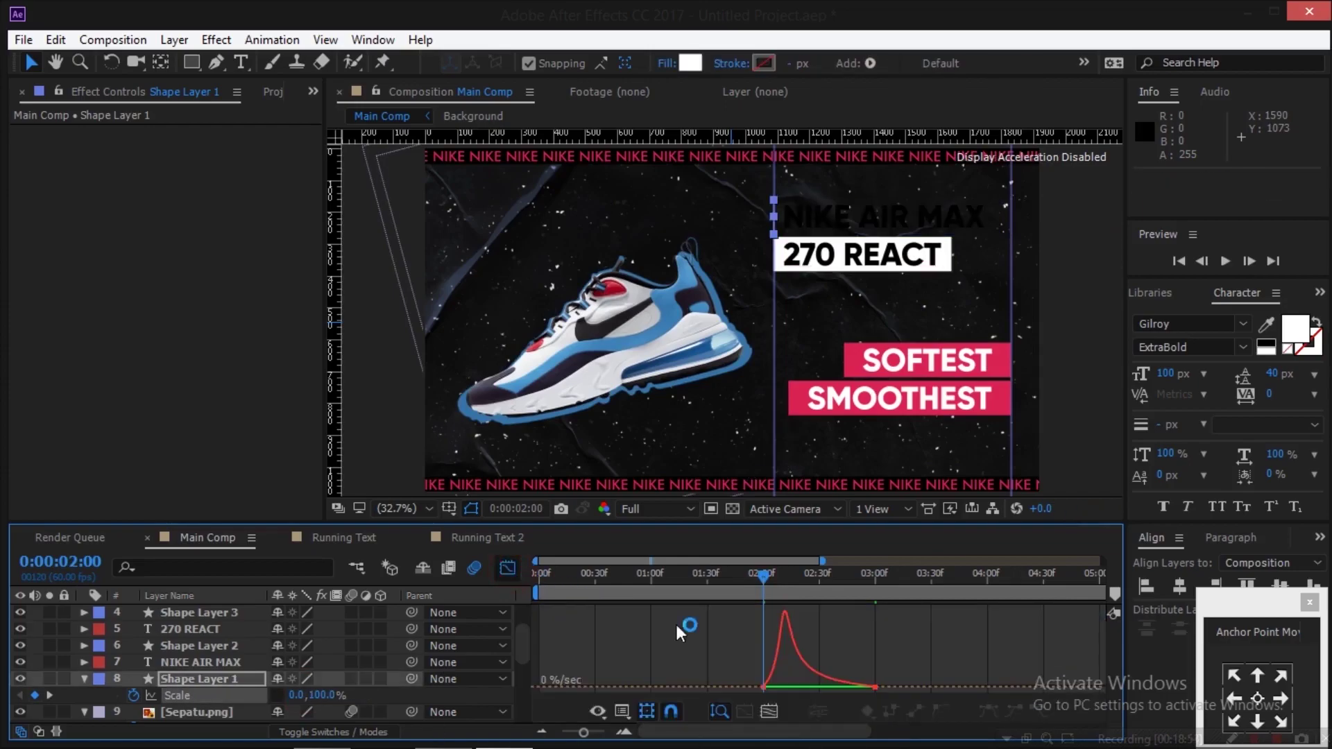
click(513, 568)
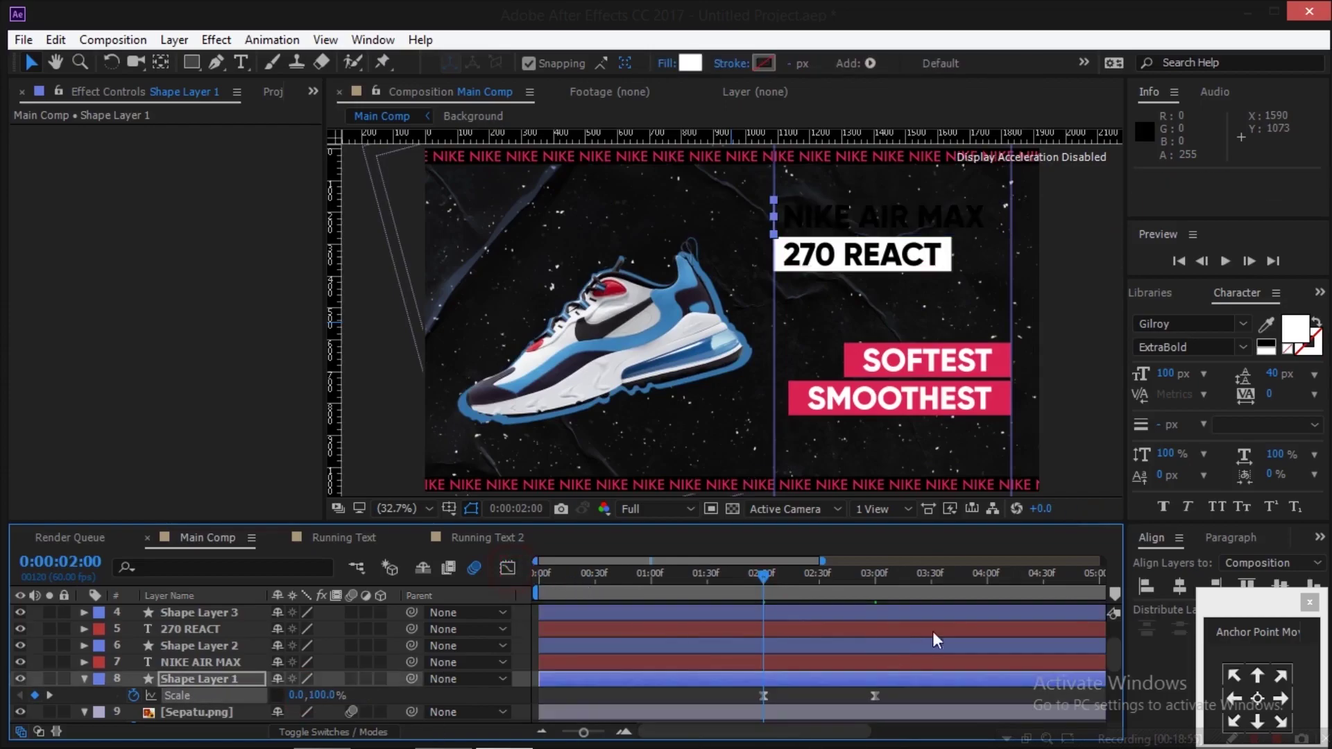
click(884, 585)
click(907, 696)
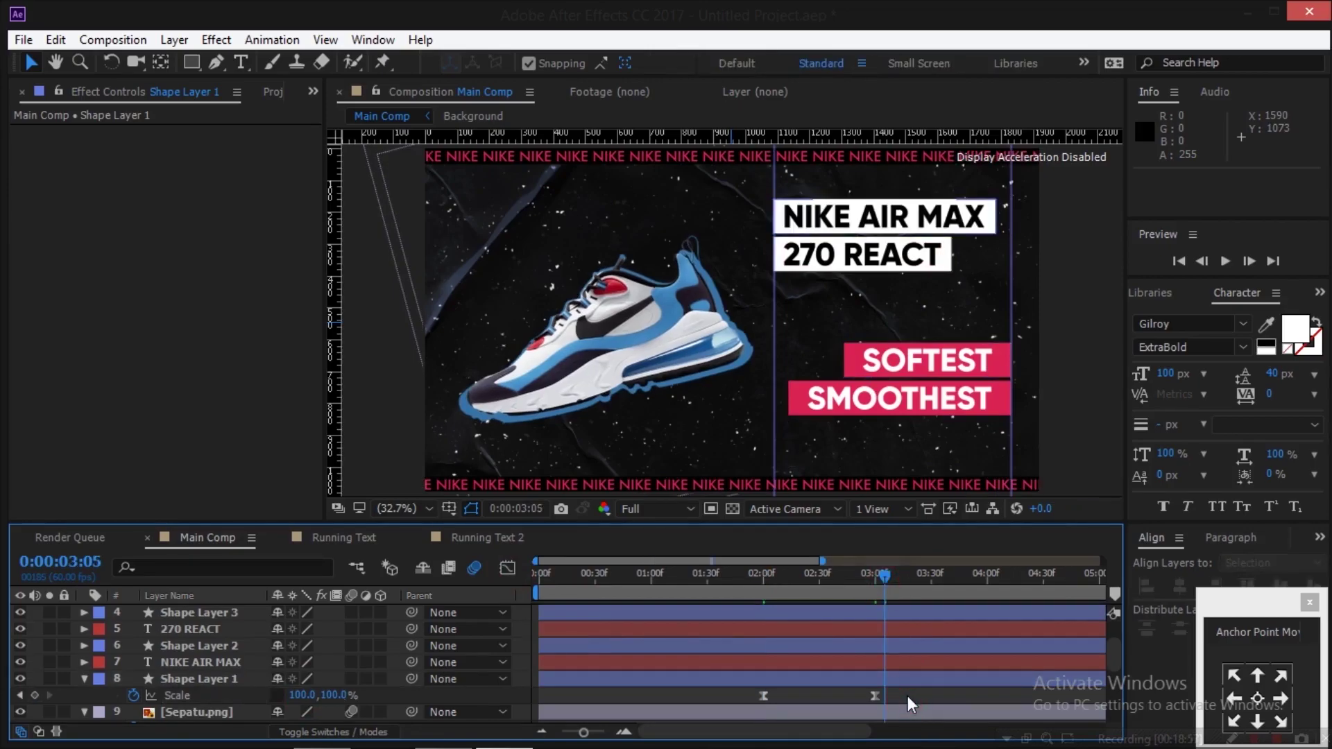
click(231, 680)
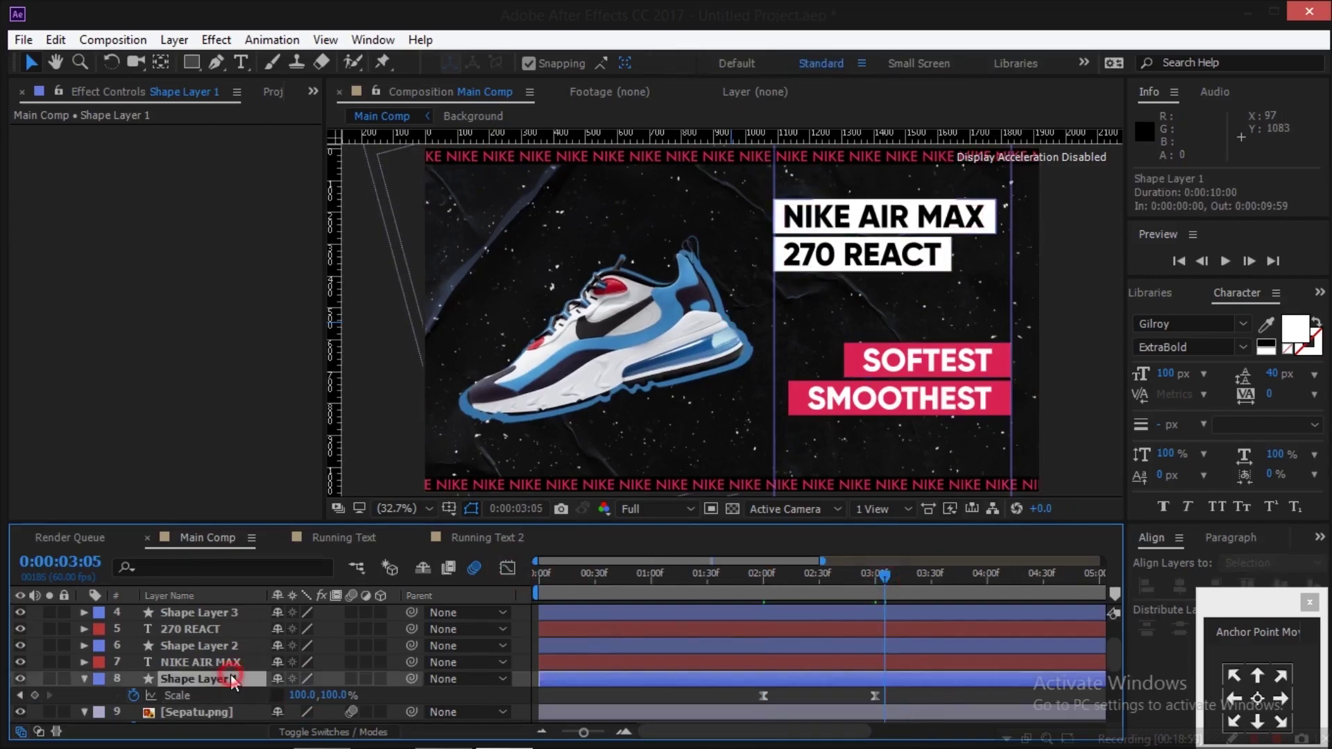
Duplicate the white box above NIKE AIR MAX and use it as the text's Alpha Matte
click(59, 40)
click(111, 294)
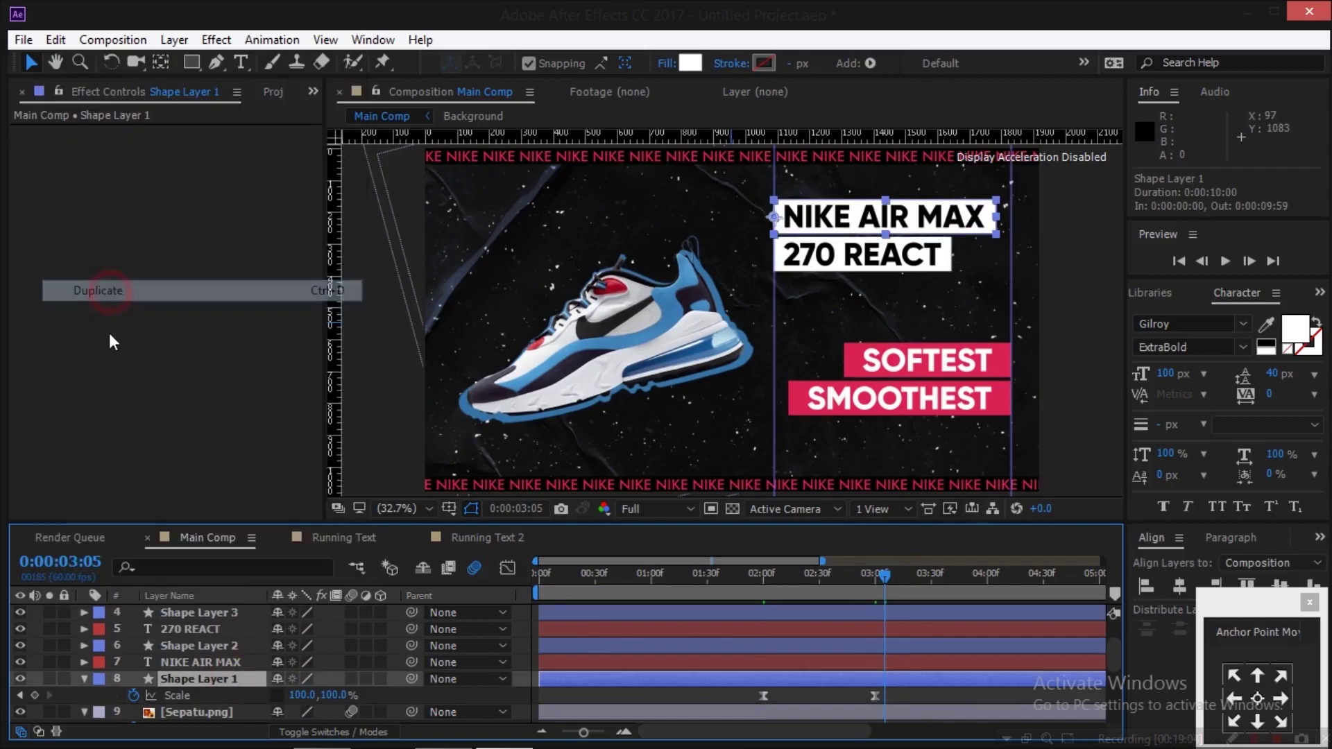
drag(219, 683, 220, 659)
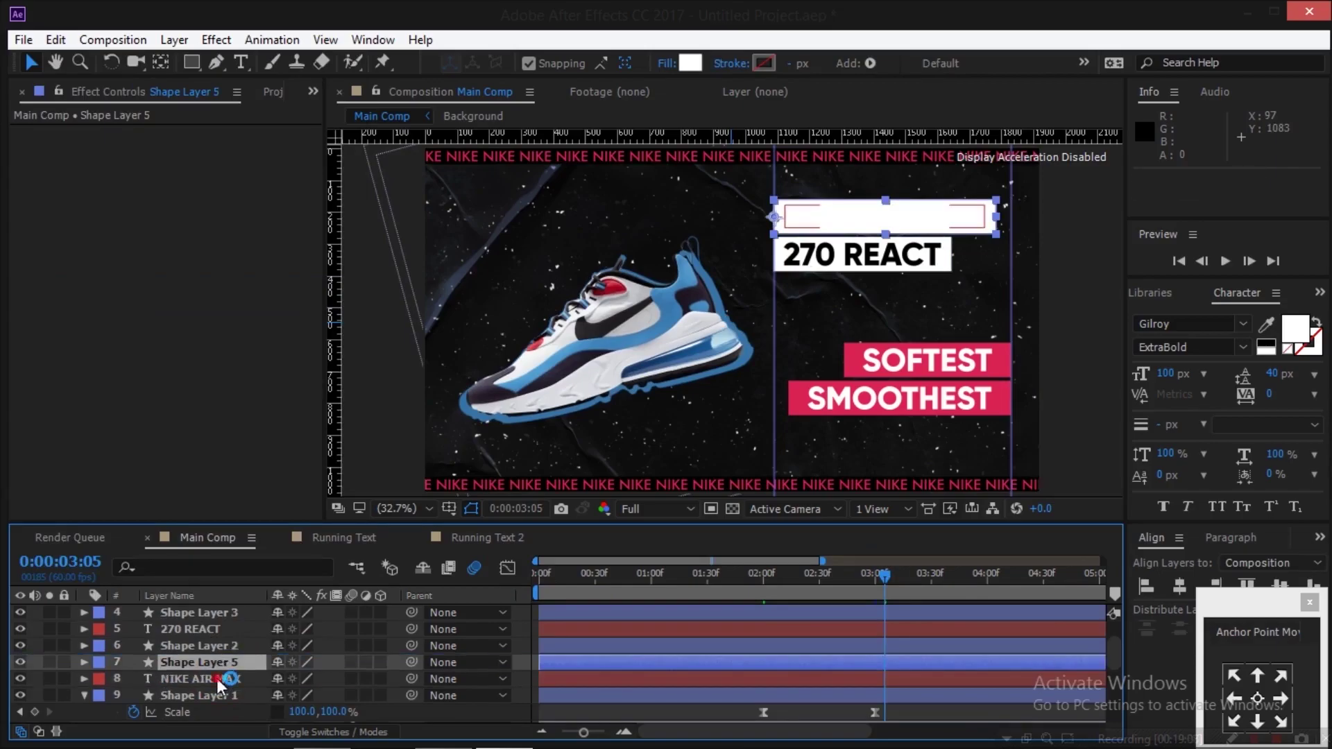
click(208, 679)
click(310, 732)
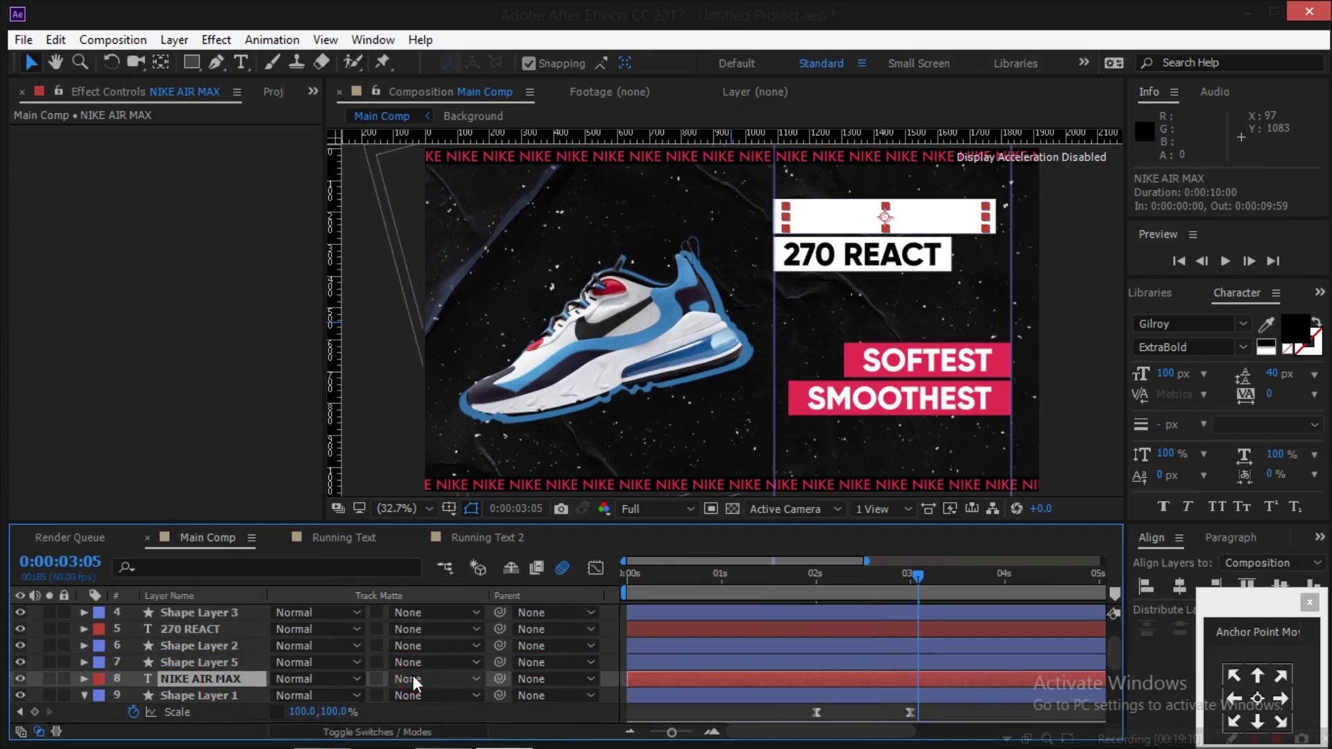
click(414, 677)
click(457, 595)
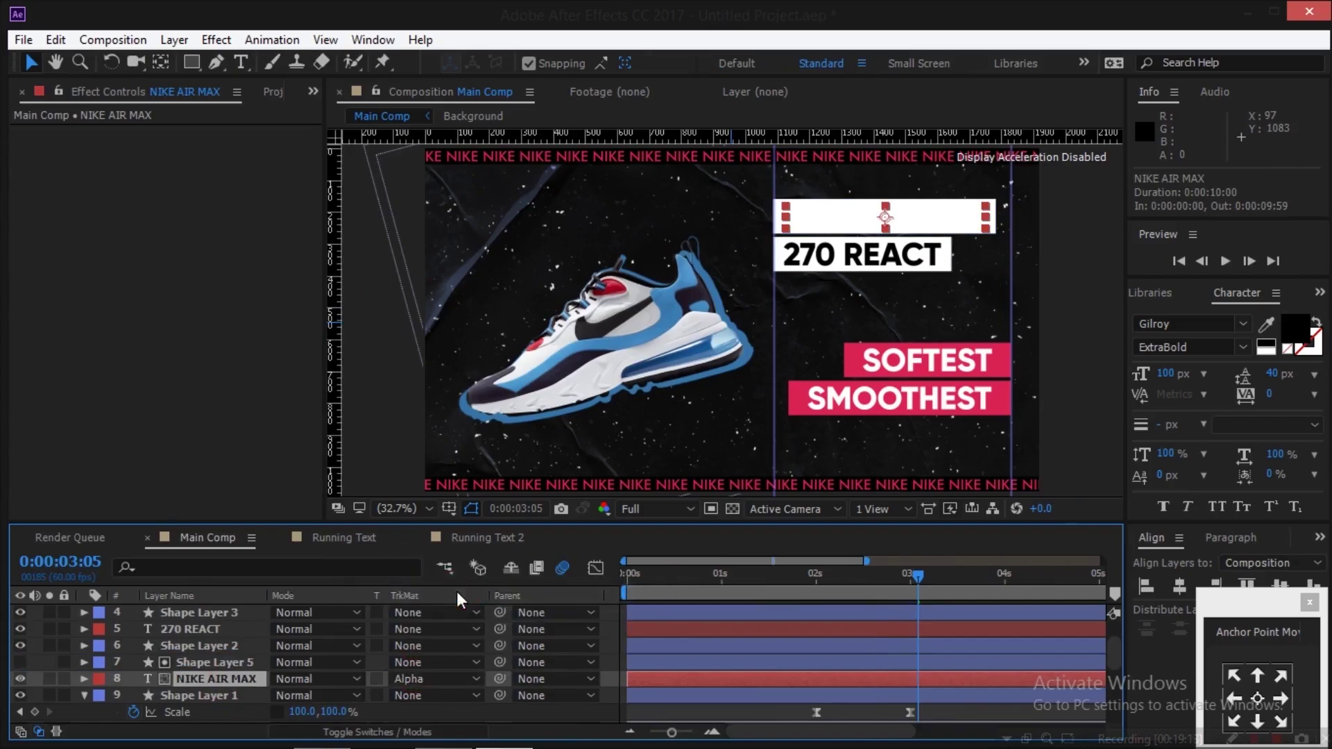
Slide the NIKE AIR MAX layer to start at 0:00:02:10 and zoom the timeline in
click(830, 576)
click(1252, 260)
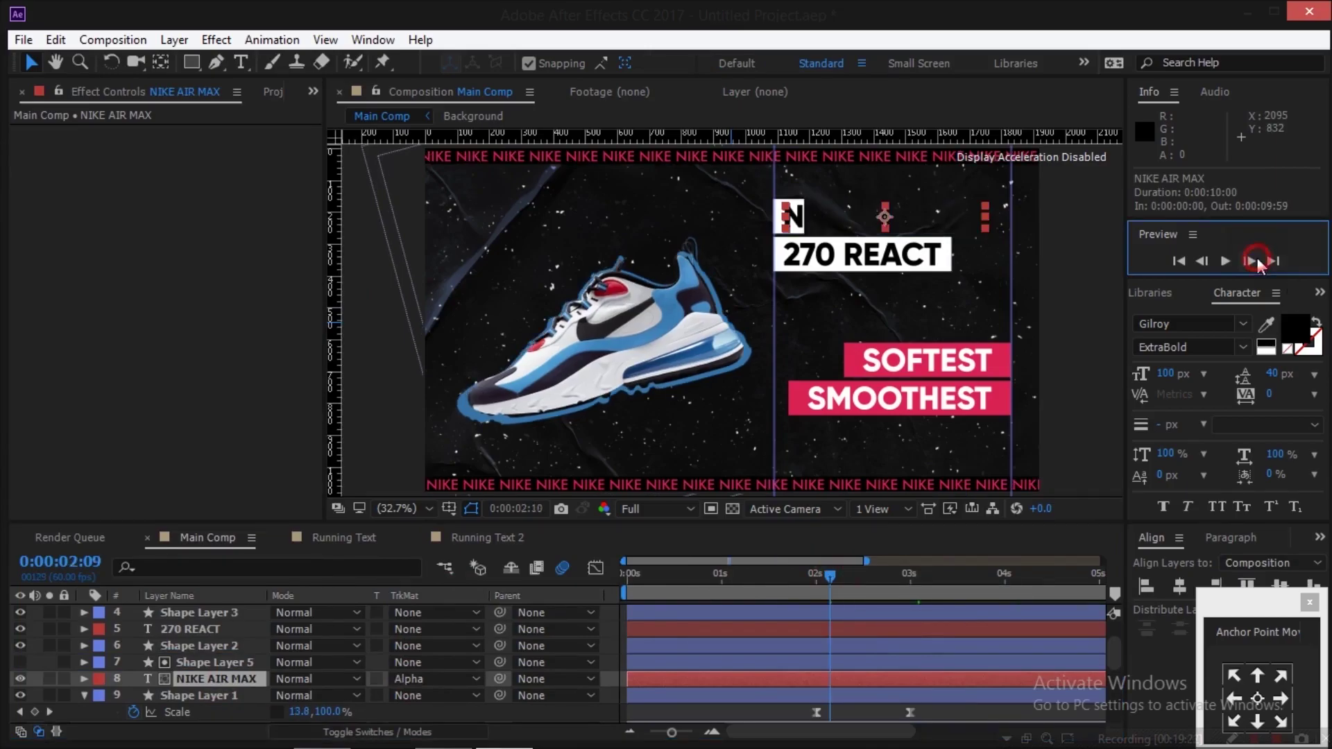
click(202, 663)
click(202, 679)
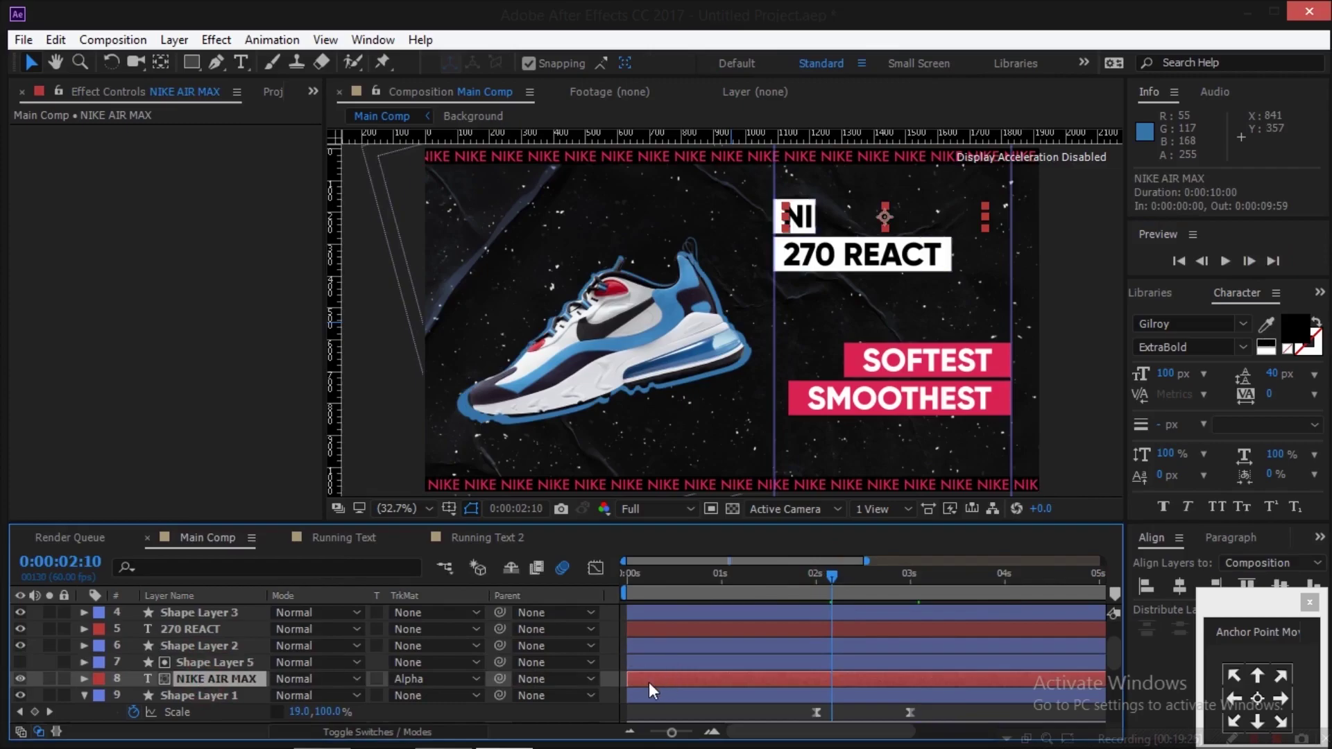
drag(649, 684, 723, 684)
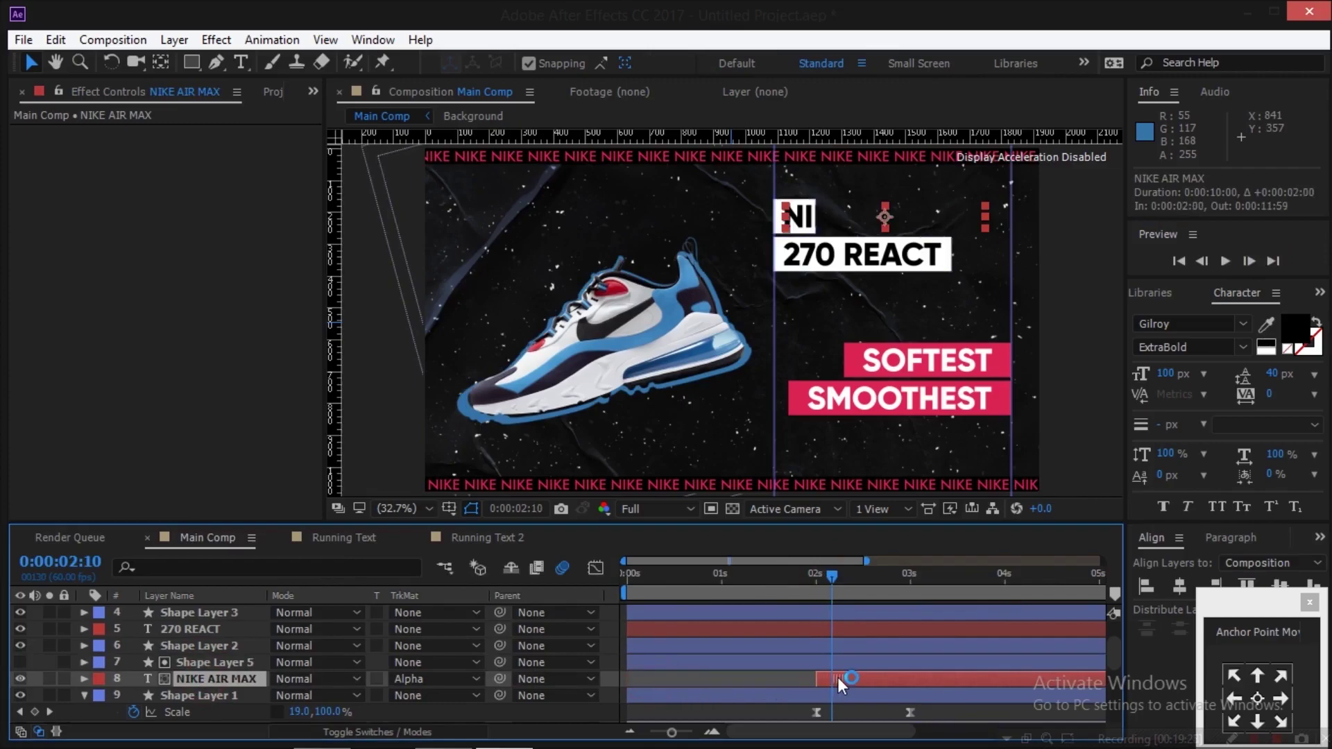
key(equal)
mouse_move(838, 677)
mouse_down()
mouse_move(782, 682)
mouse_move(825, 682)
mouse_up()
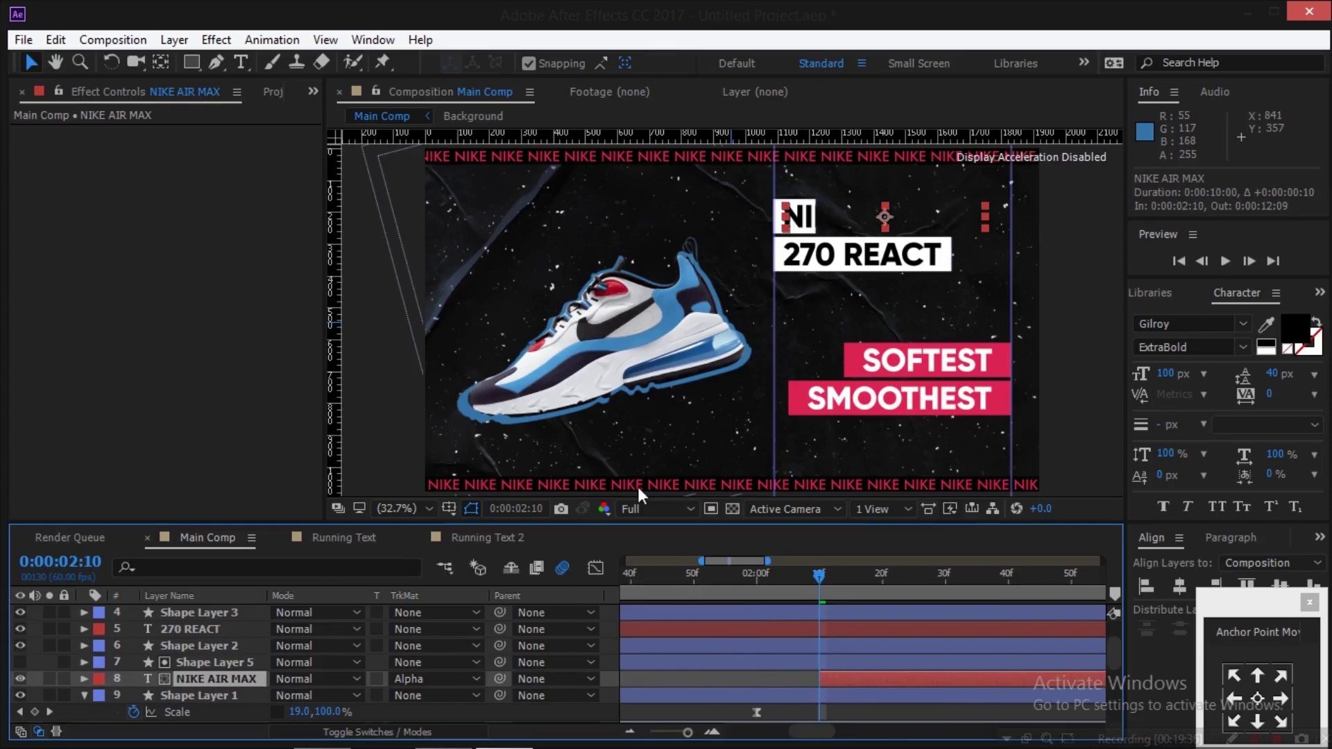
In Animation Composer, browse to Text > Animate Characters > Position & Scale > Overshoot
click(384, 39)
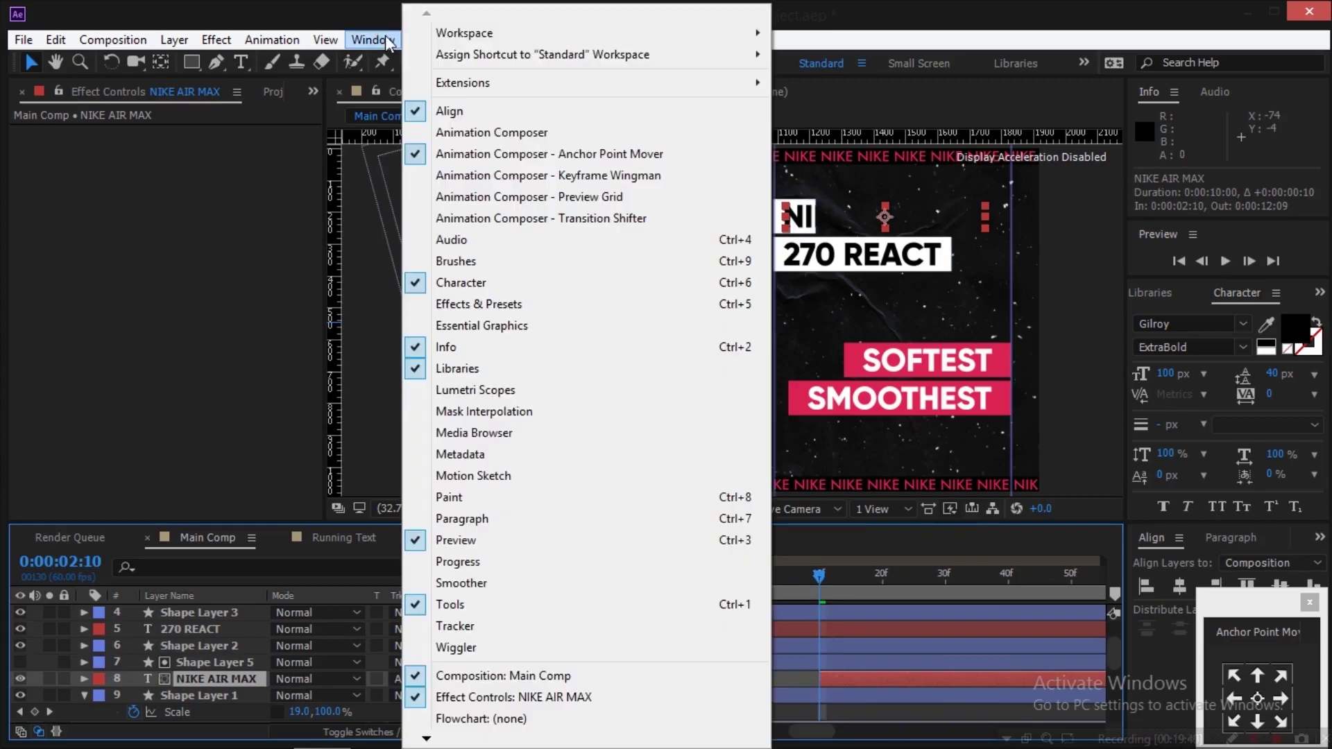
click(443, 132)
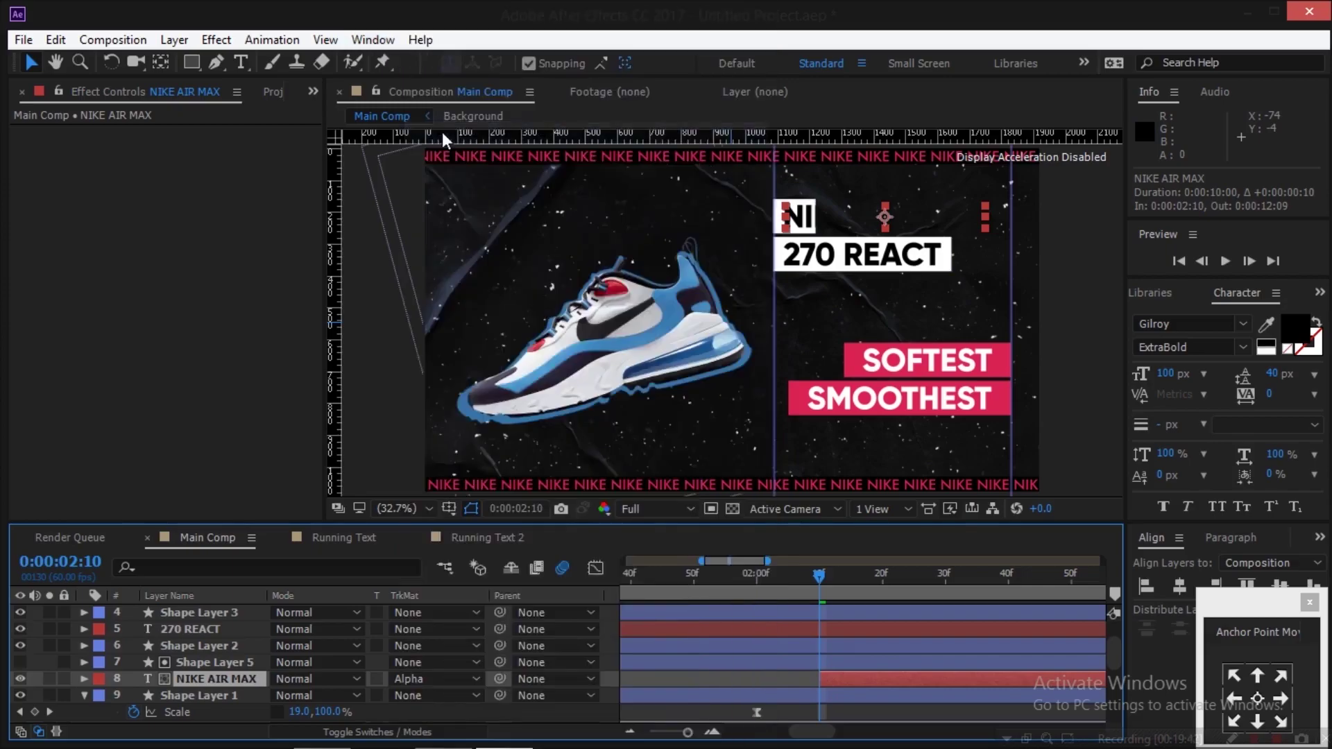
click(344, 257)
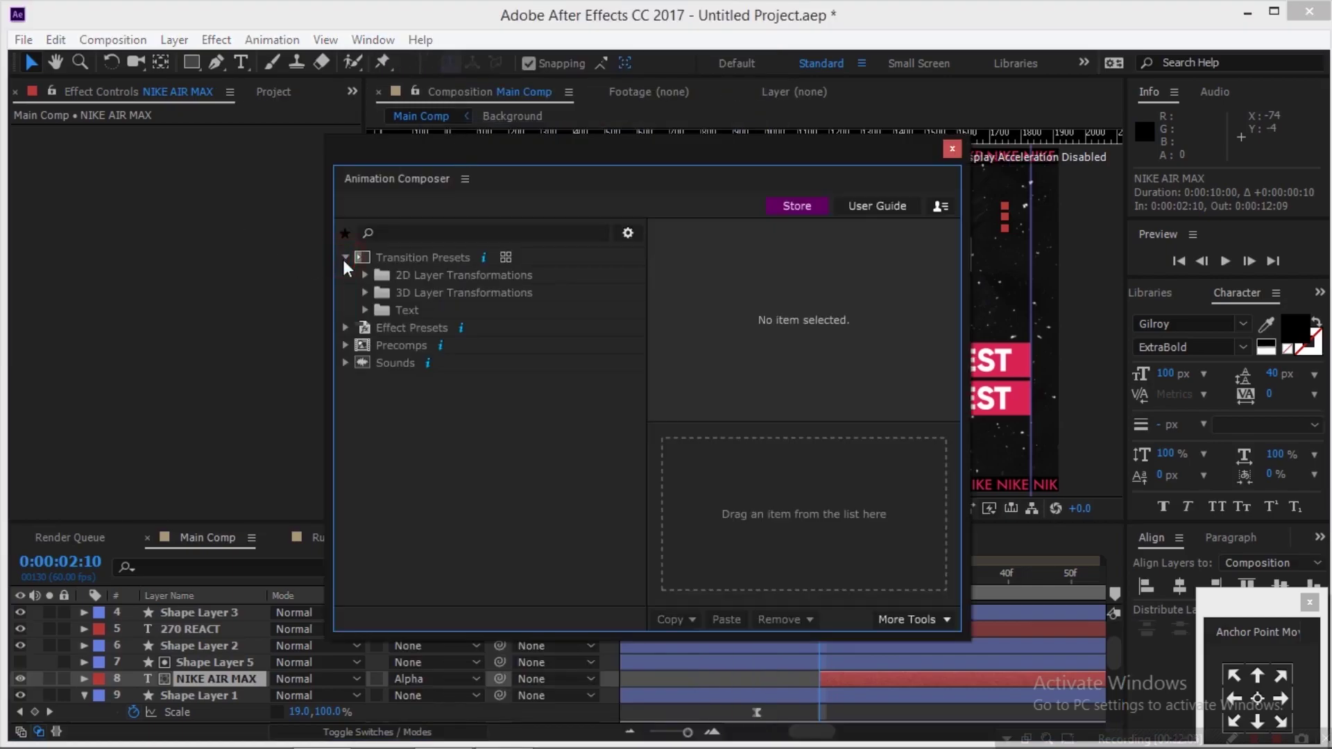
click(365, 309)
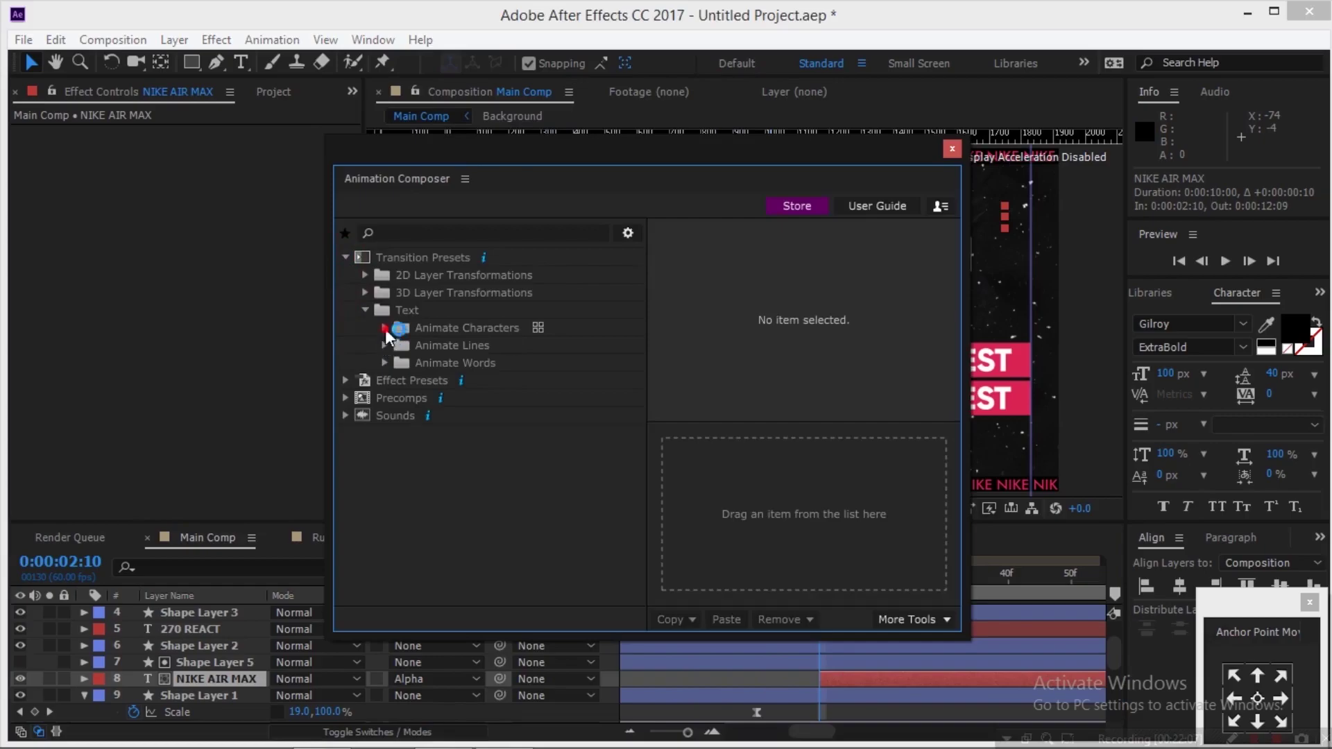
click(385, 328)
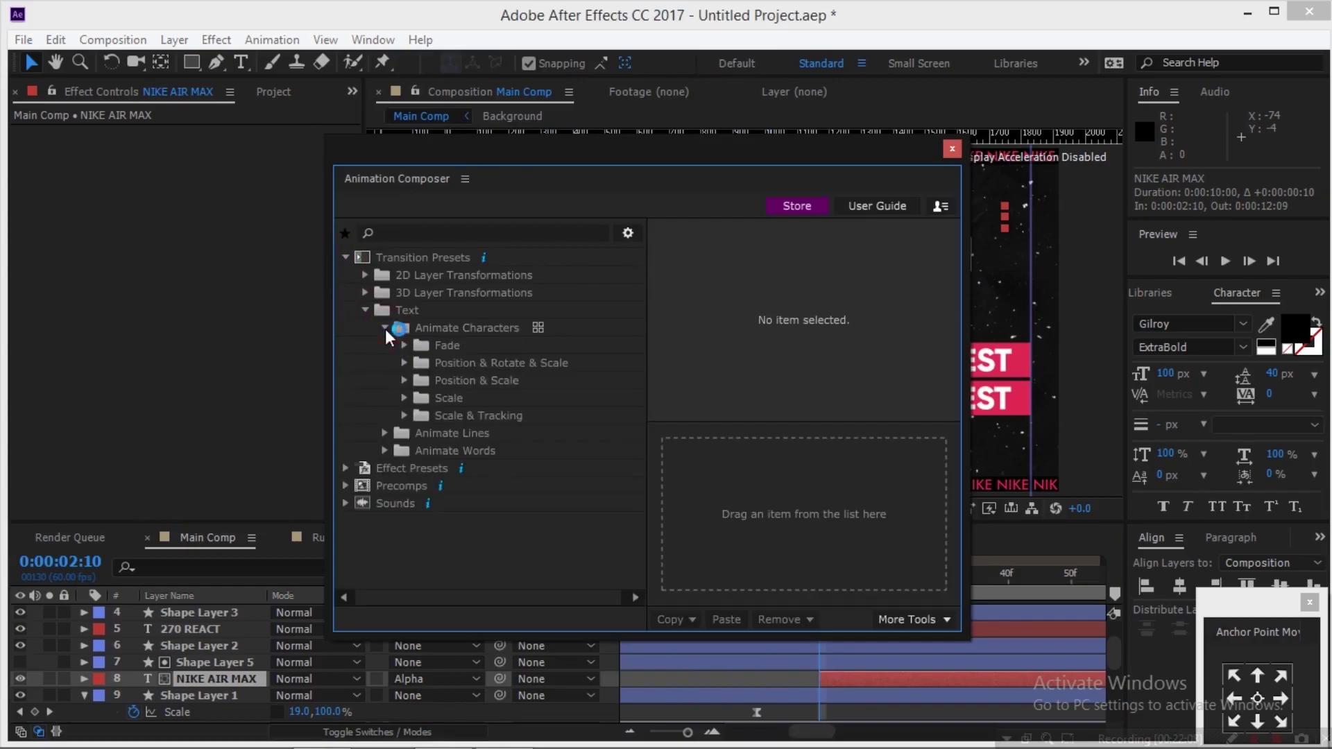
click(403, 380)
click(424, 399)
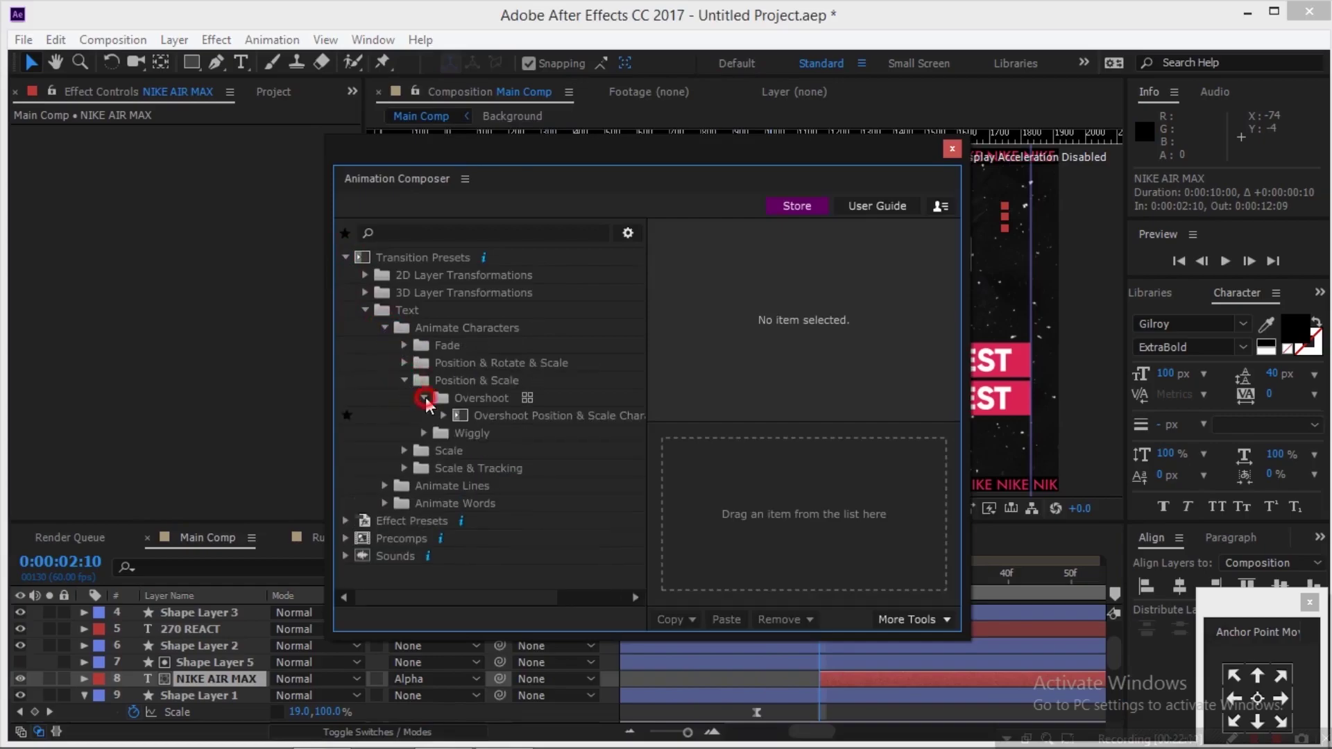
click(499, 416)
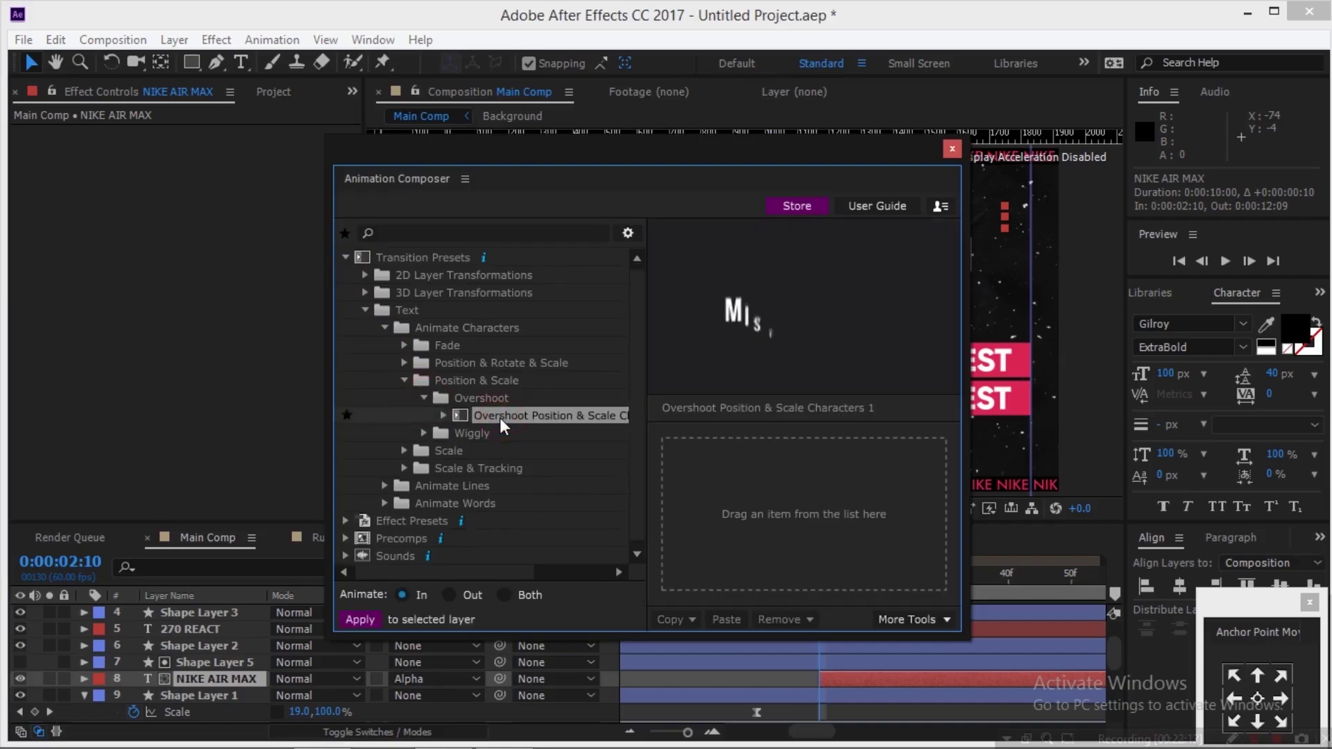
Apply the Overshoot Top variant as NIKE AIR MAX's intro and close the panel
click(443, 415)
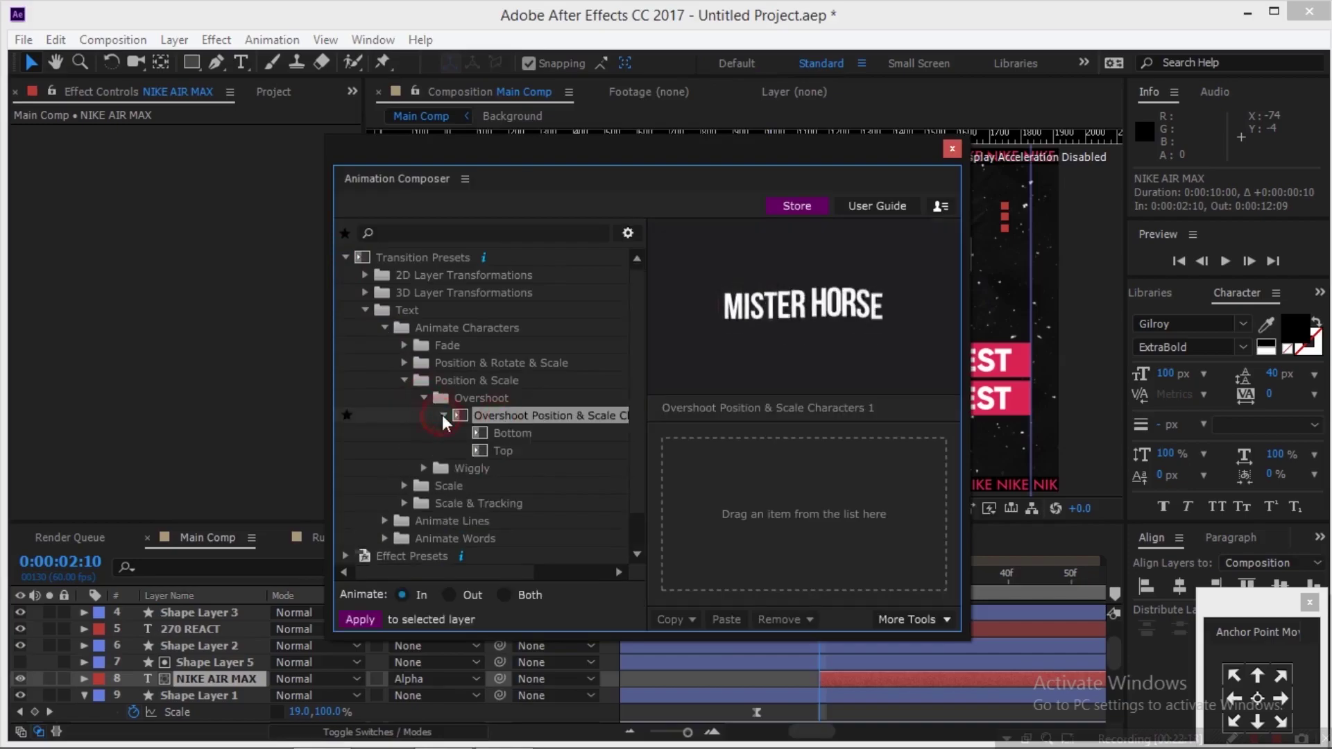
click(502, 451)
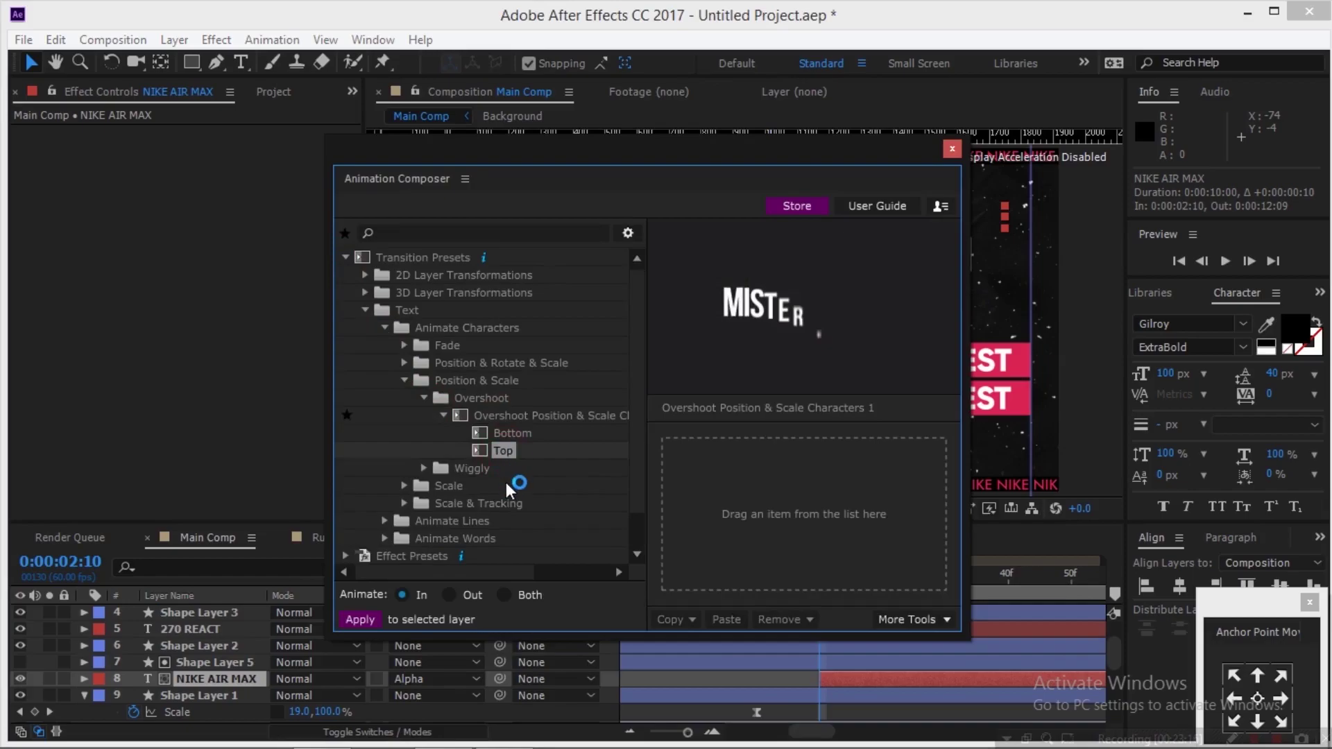
mouse_move(501, 453)
mouse_down()
mouse_move(702, 486)
mouse_move(739, 534)
mouse_up()
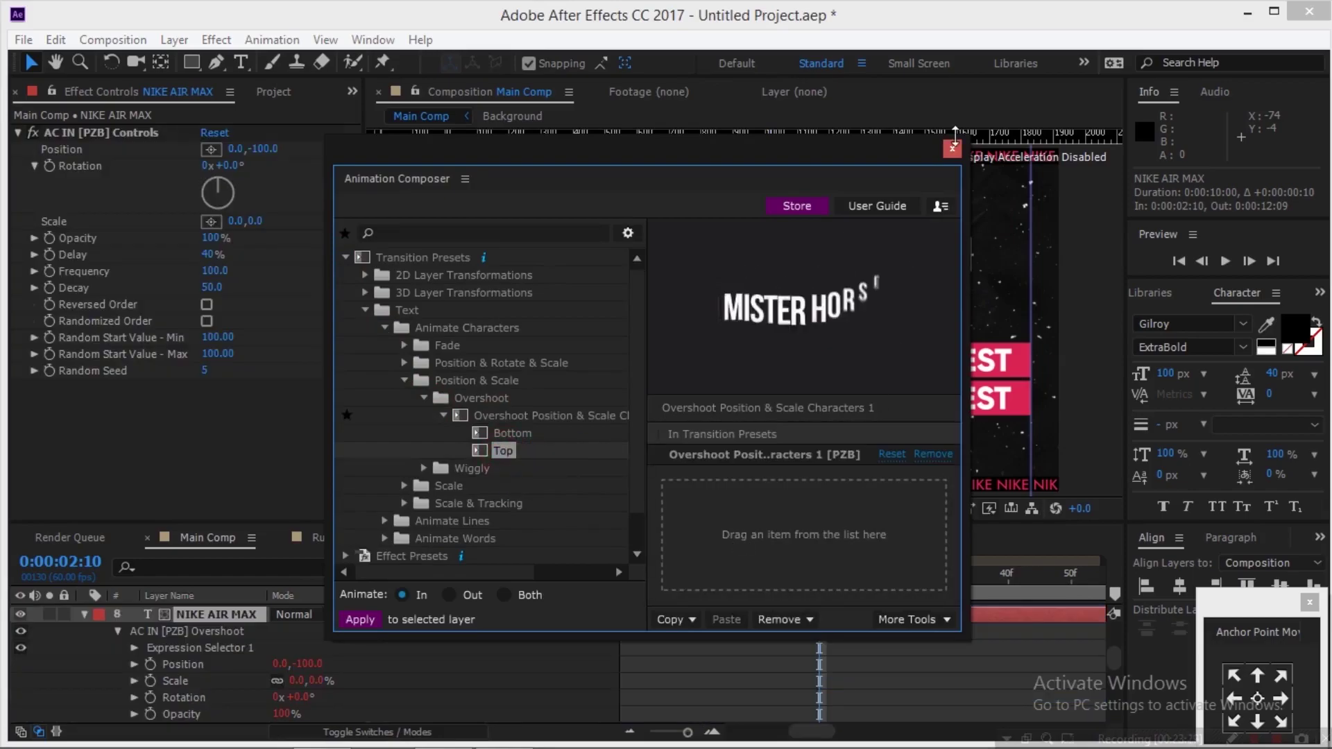
click(951, 147)
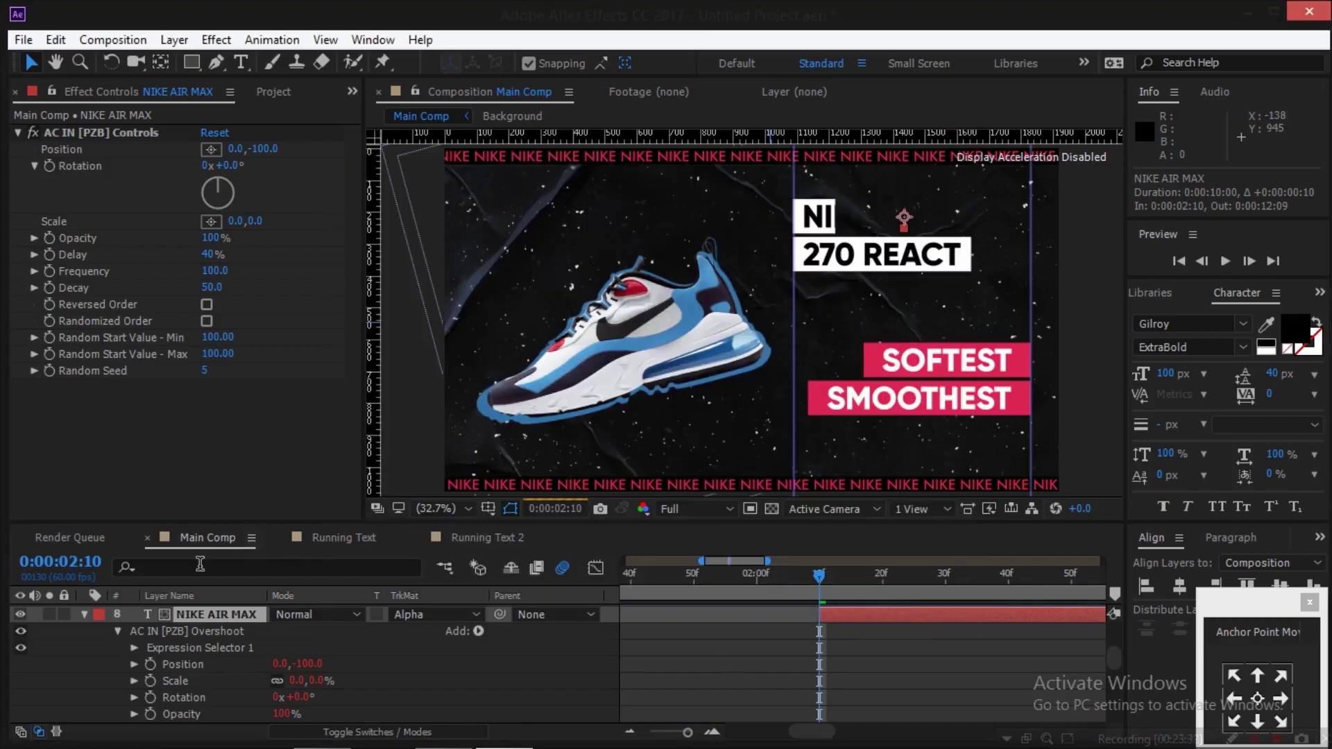
click(86, 618)
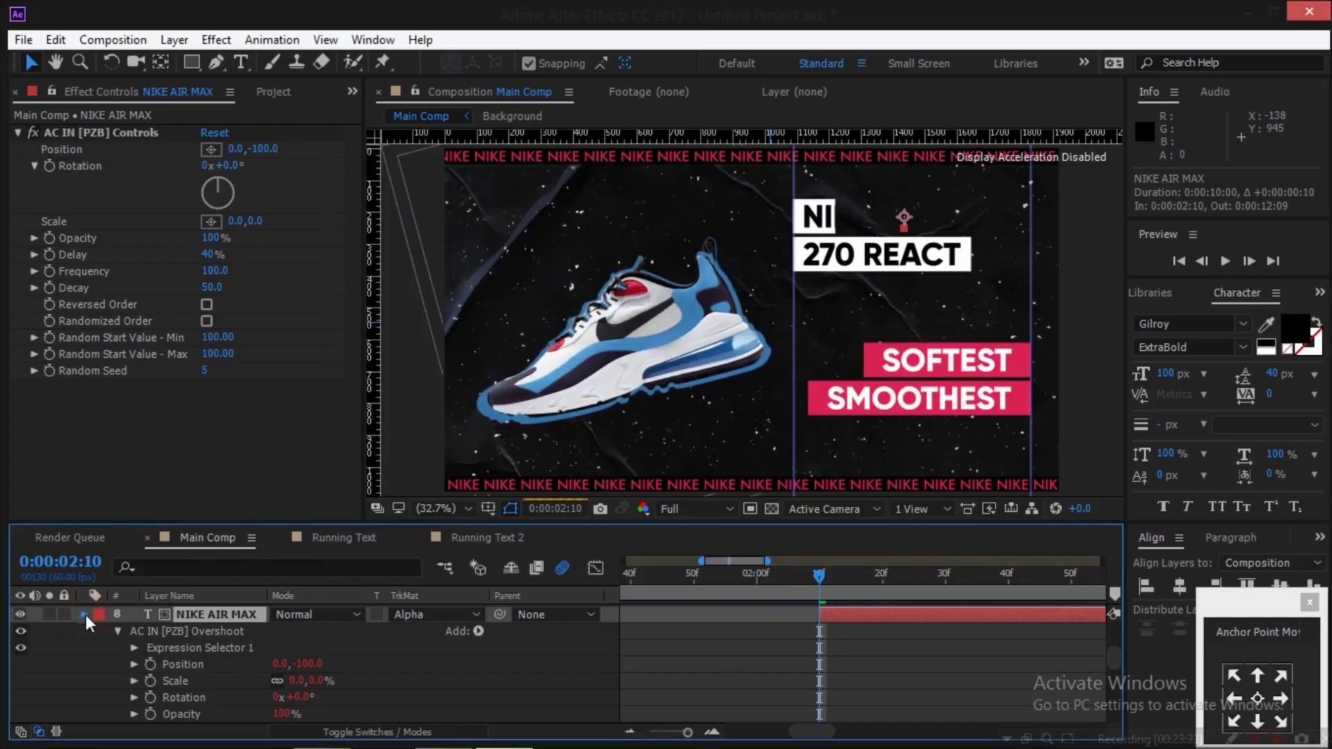
Move NIKE AIR MAX's TR In marker to 0:00:03:10
click(85, 615)
drag(805, 731, 854, 741)
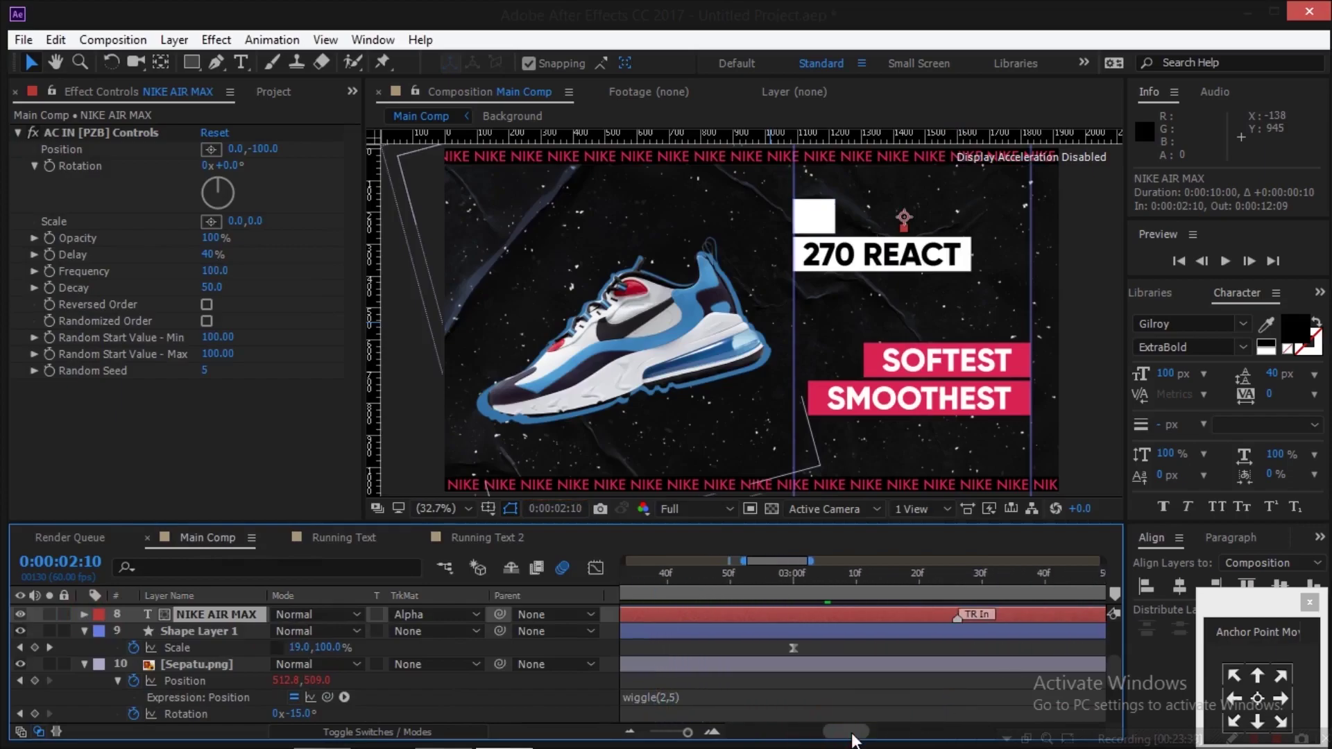
click(855, 584)
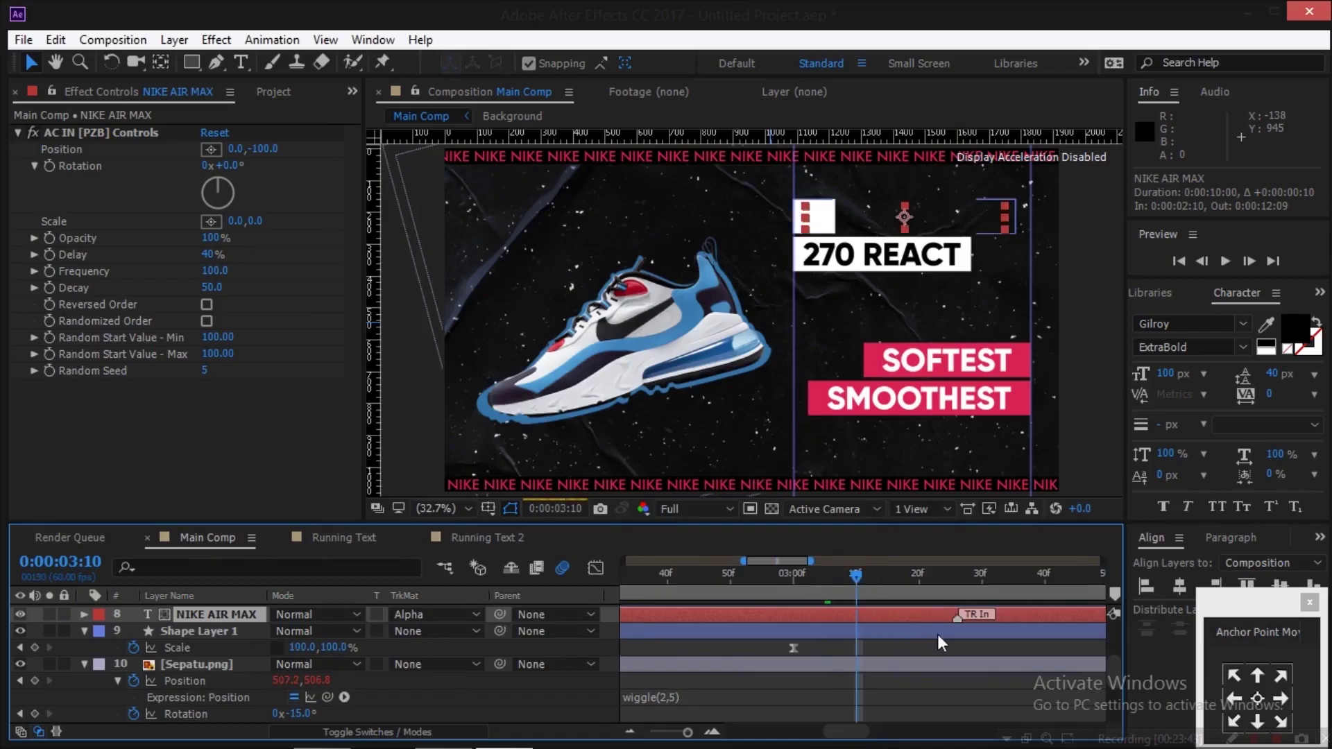
drag(956, 615, 856, 634)
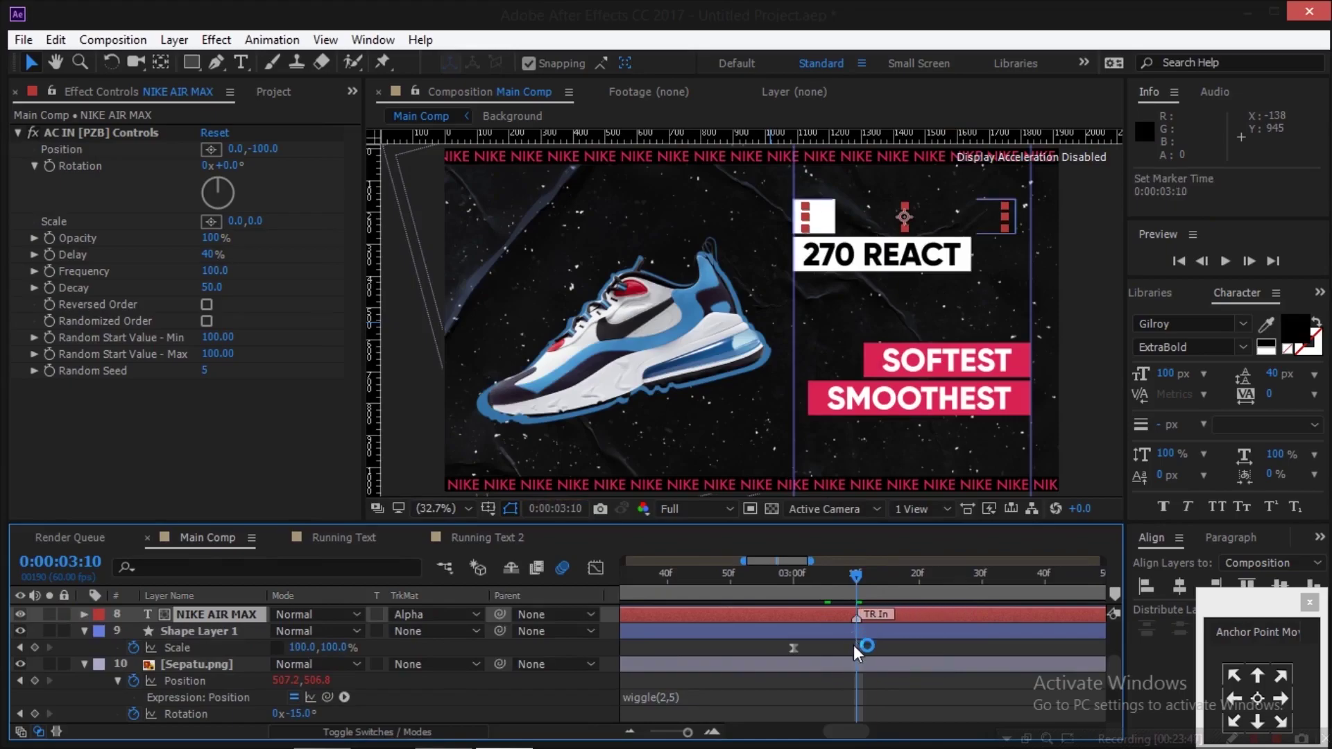
Check the reveal around 0:00:02:45, then show Shape Layer 2's Scale at 0:00:02:30
alt+scroll(812, 655, down, 3)
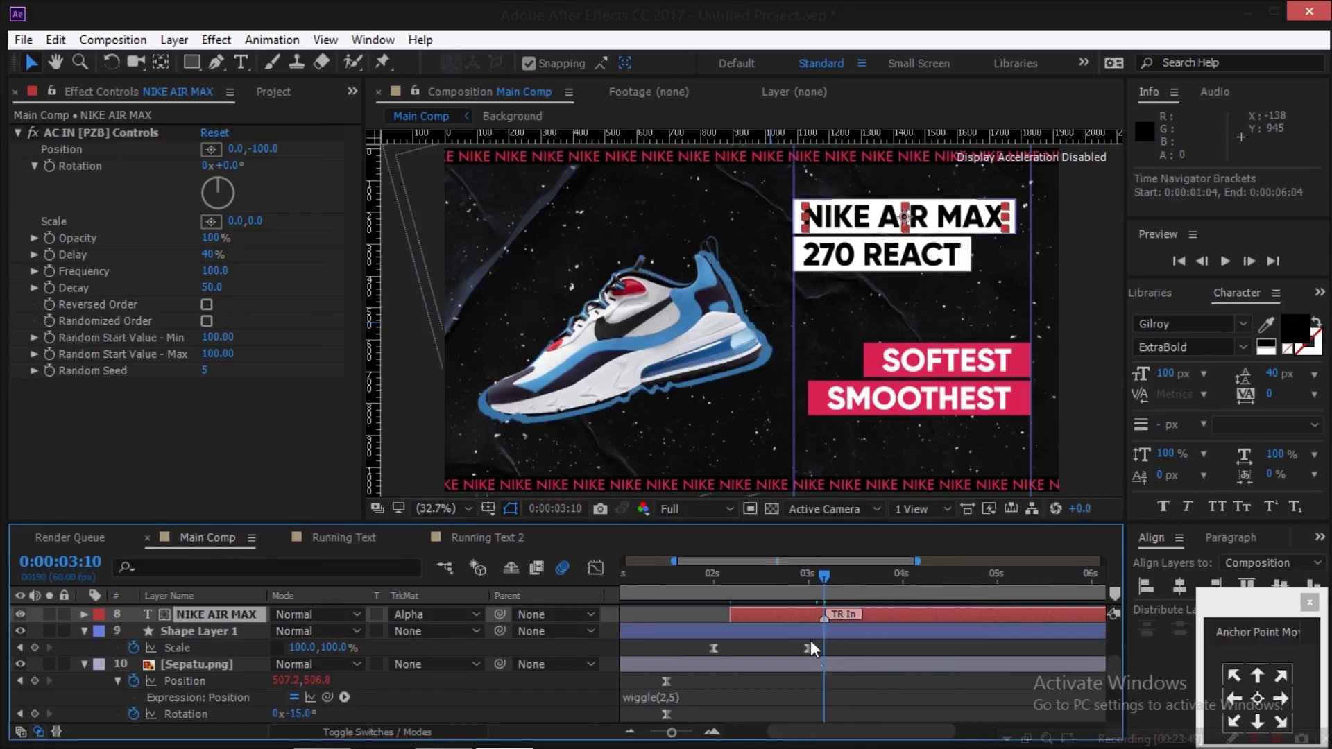
click(783, 591)
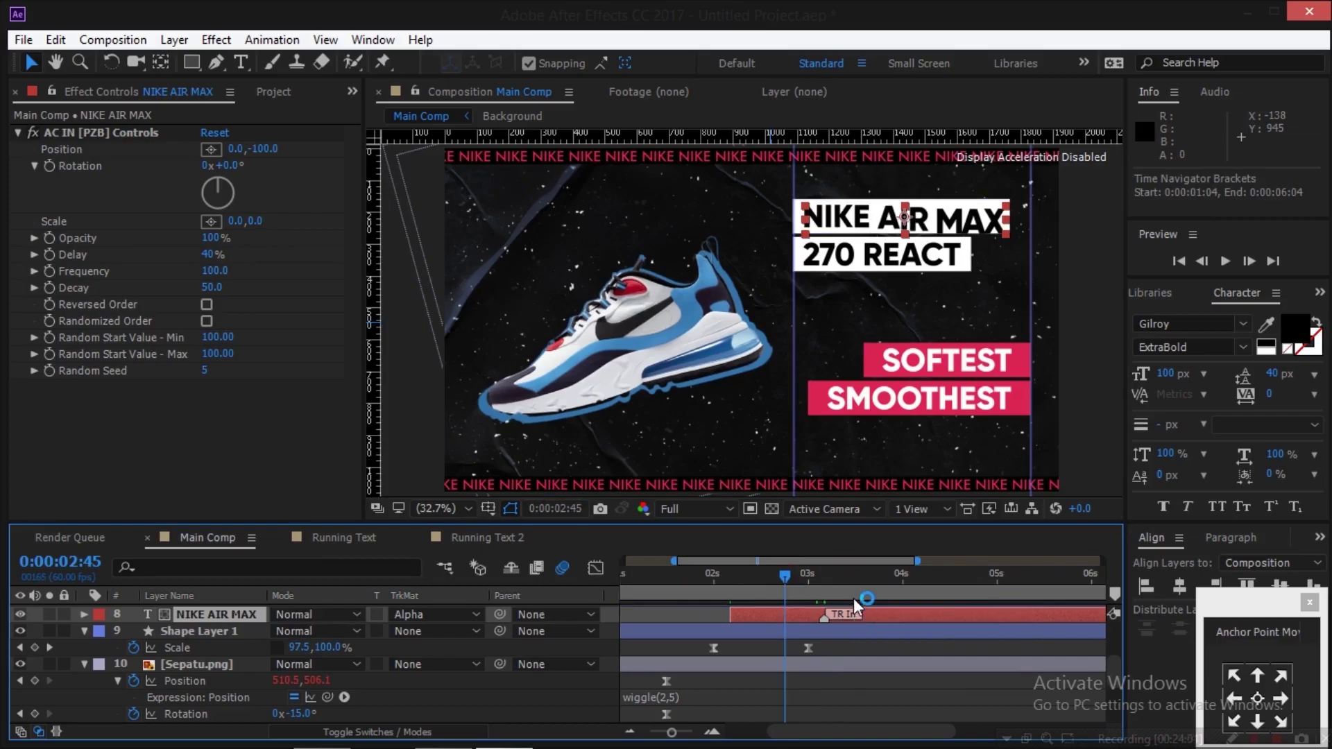
click(853, 597)
click(761, 573)
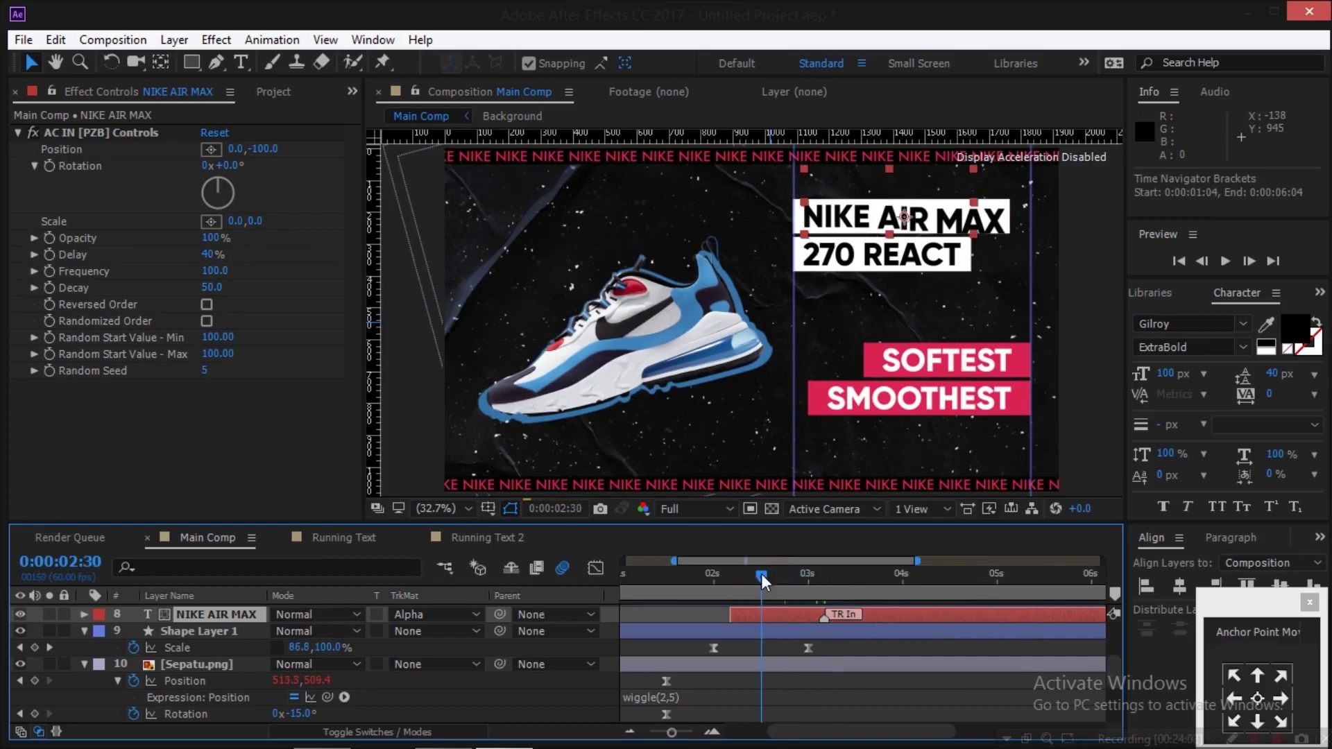
scroll(208, 659, up, 3)
click(199, 630)
key(s)
drag(319, 647, 303, 652)
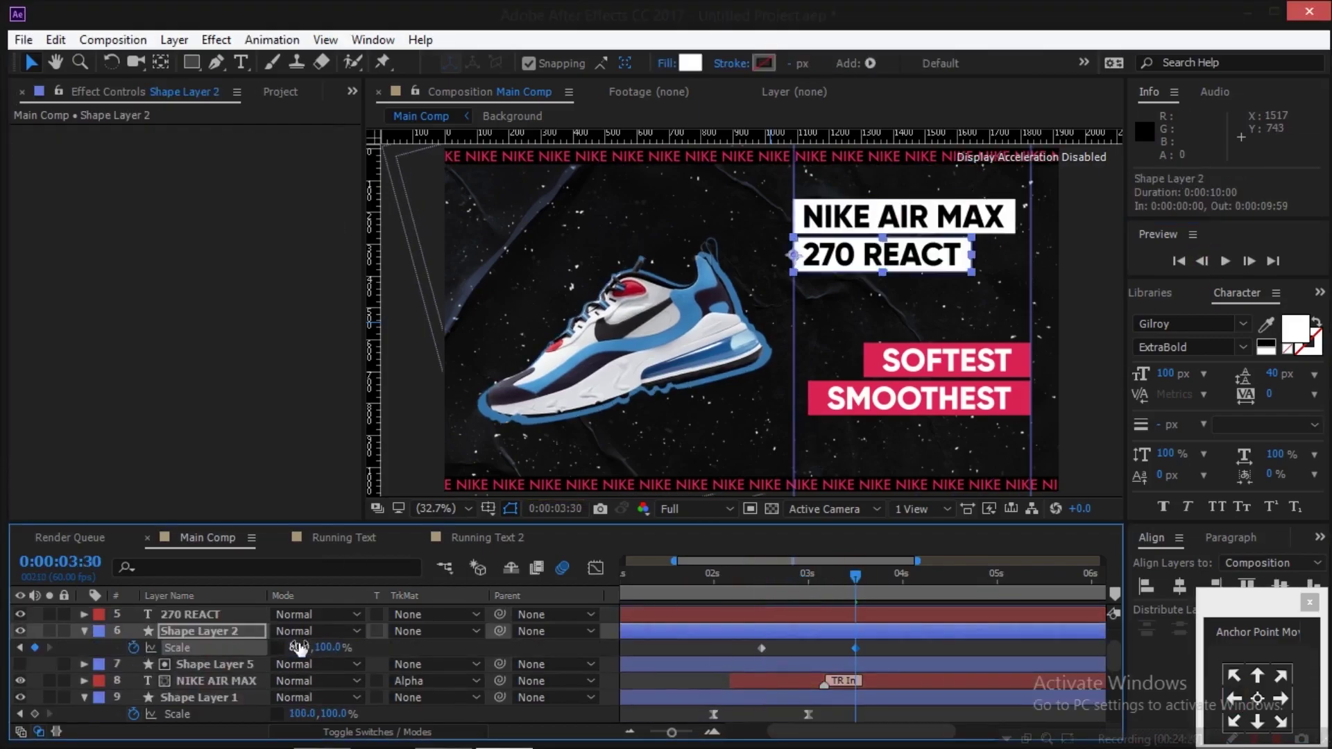
Use a duplicate of the 270 REACT box as its Alpha Matte and apply the Overshoot Top intro
key(ctrl+d)
scroll(228, 655, up, 3)
drag(199, 629, 199, 680)
click(430, 695)
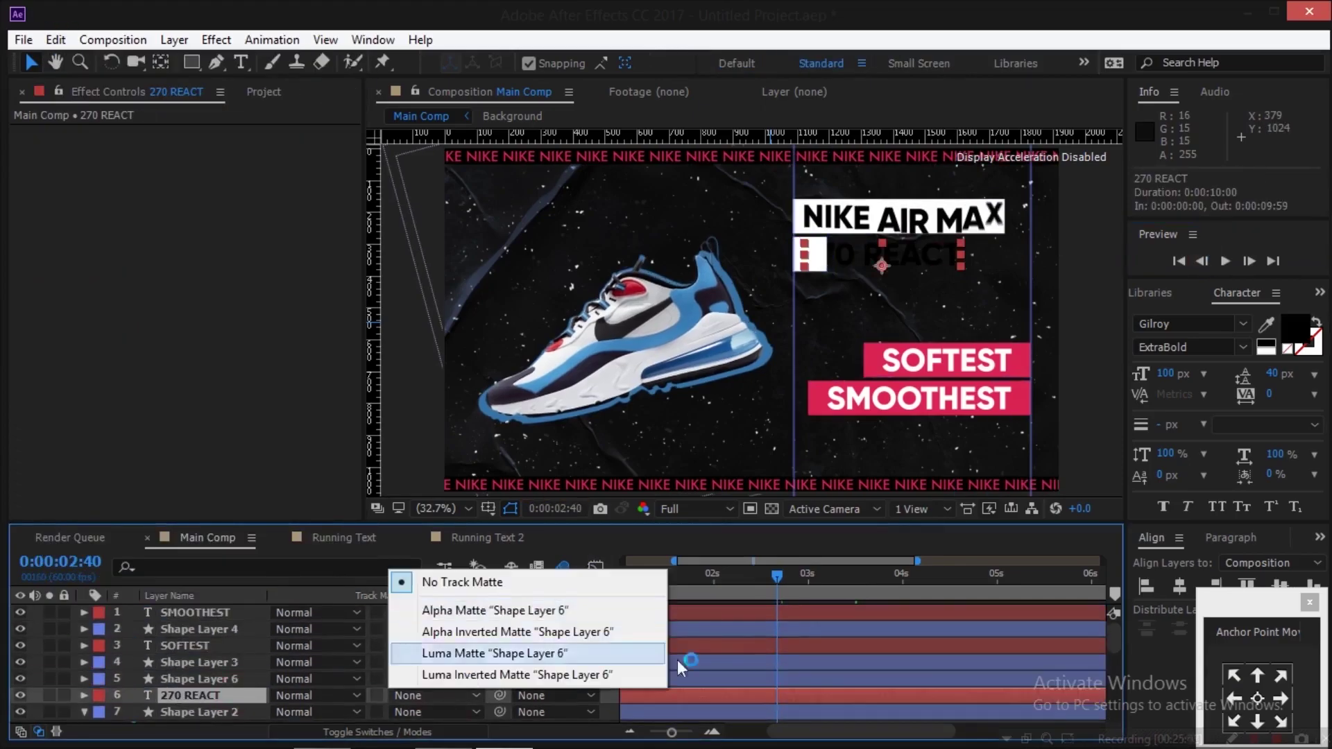
click(472, 606)
click(403, 380)
click(444, 451)
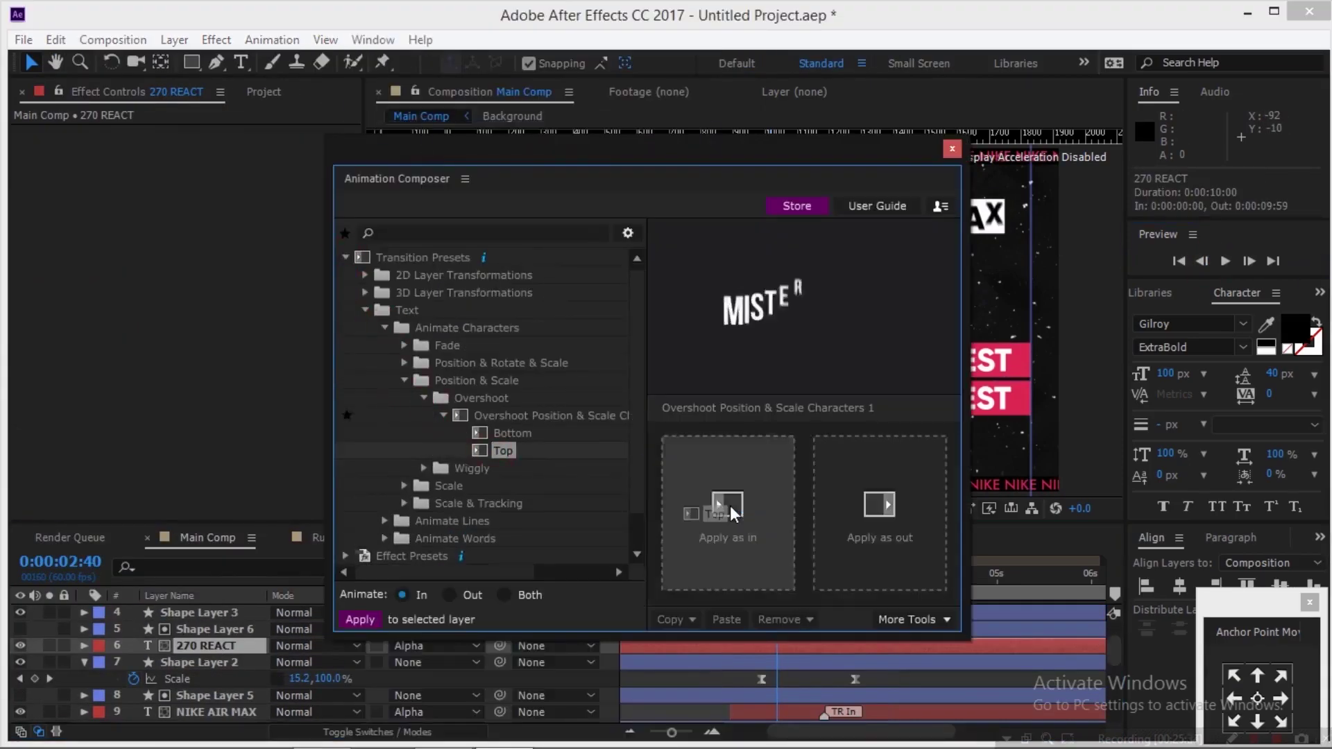
double_click(444, 451)
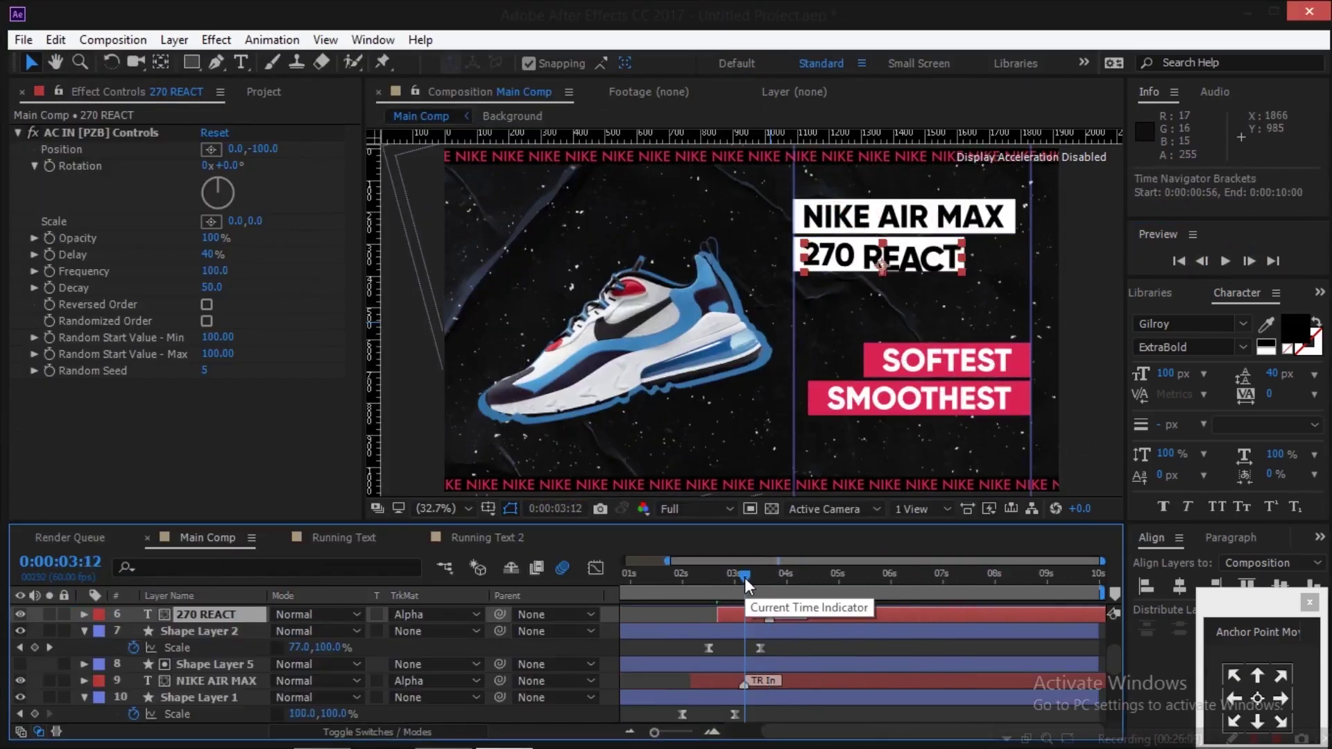
Set the SOFTEST box scale to 75, start SOFTEST at 0:00:03:10, and apply the overshoot intro
scroll(208, 659, up, 3)
click(199, 662)
key(s)
click(305, 678)
text(75.0,100.0)
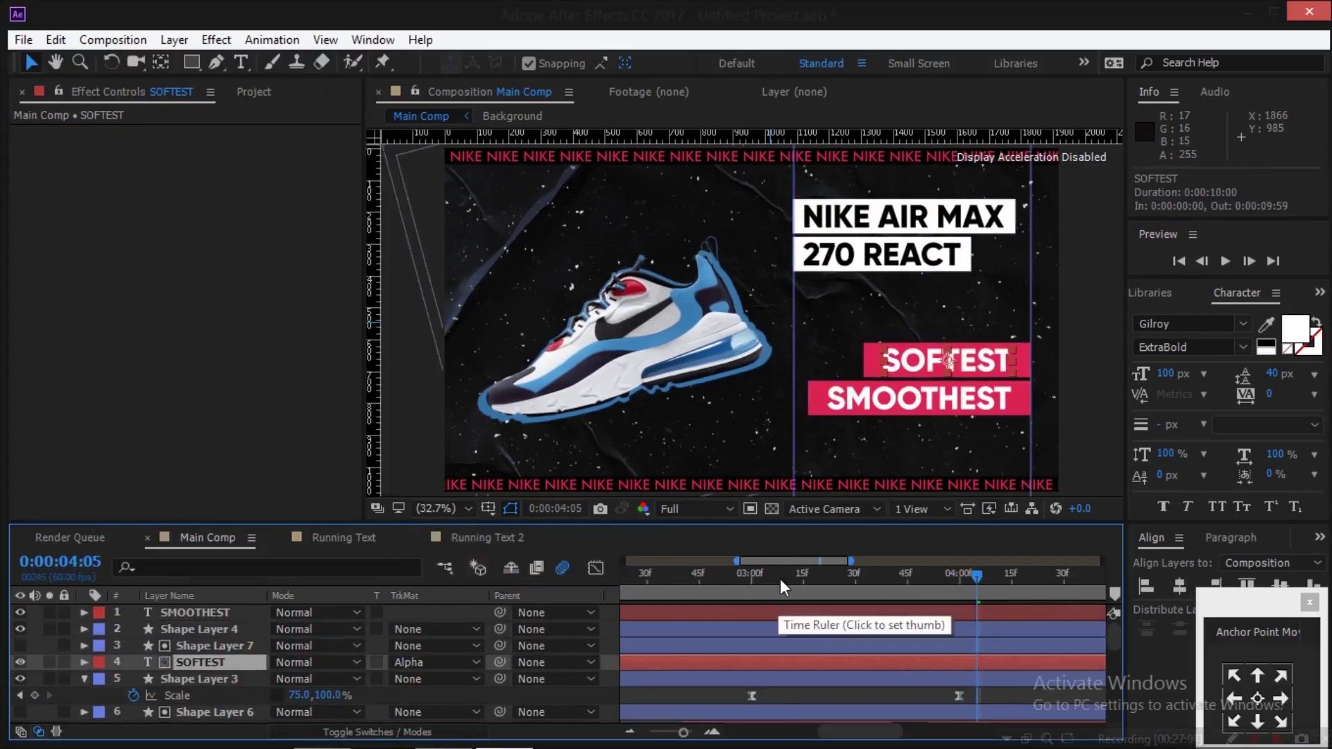
click(779, 586)
key(bracketleft)
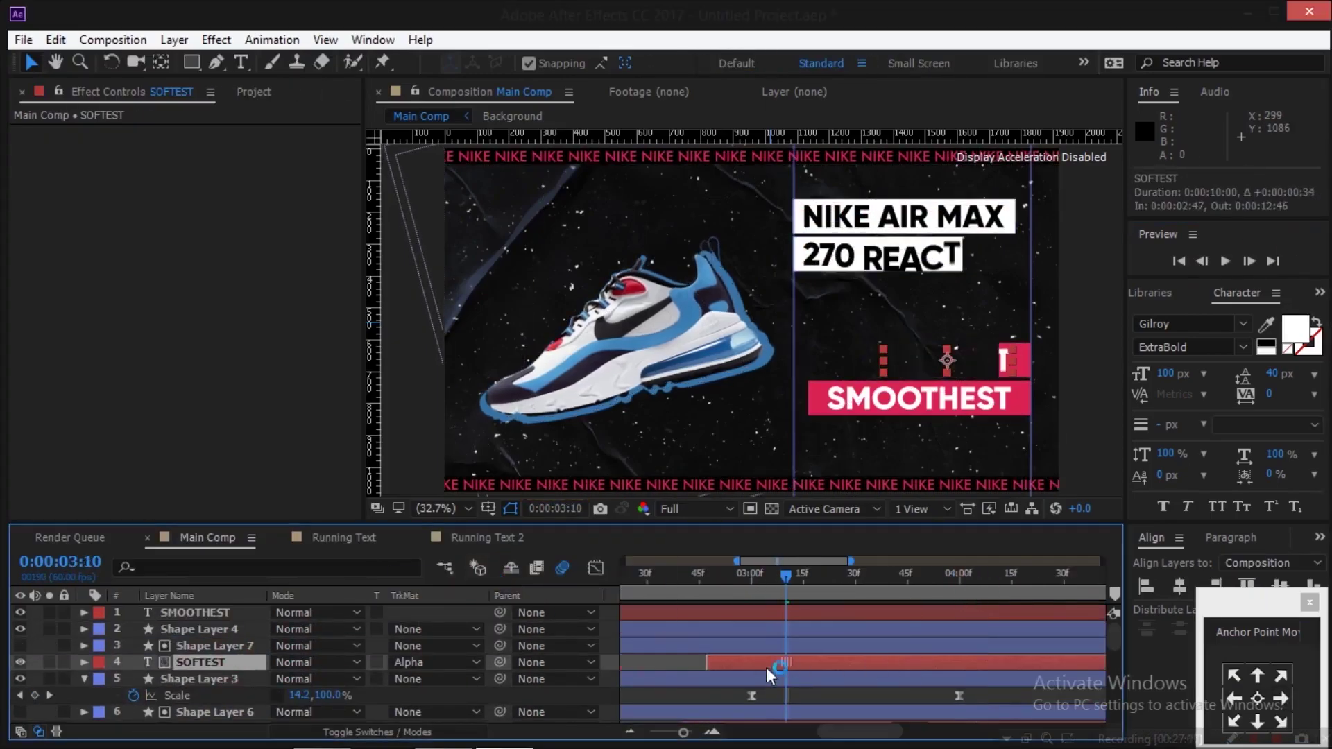
drag(527, 520, 768, 518)
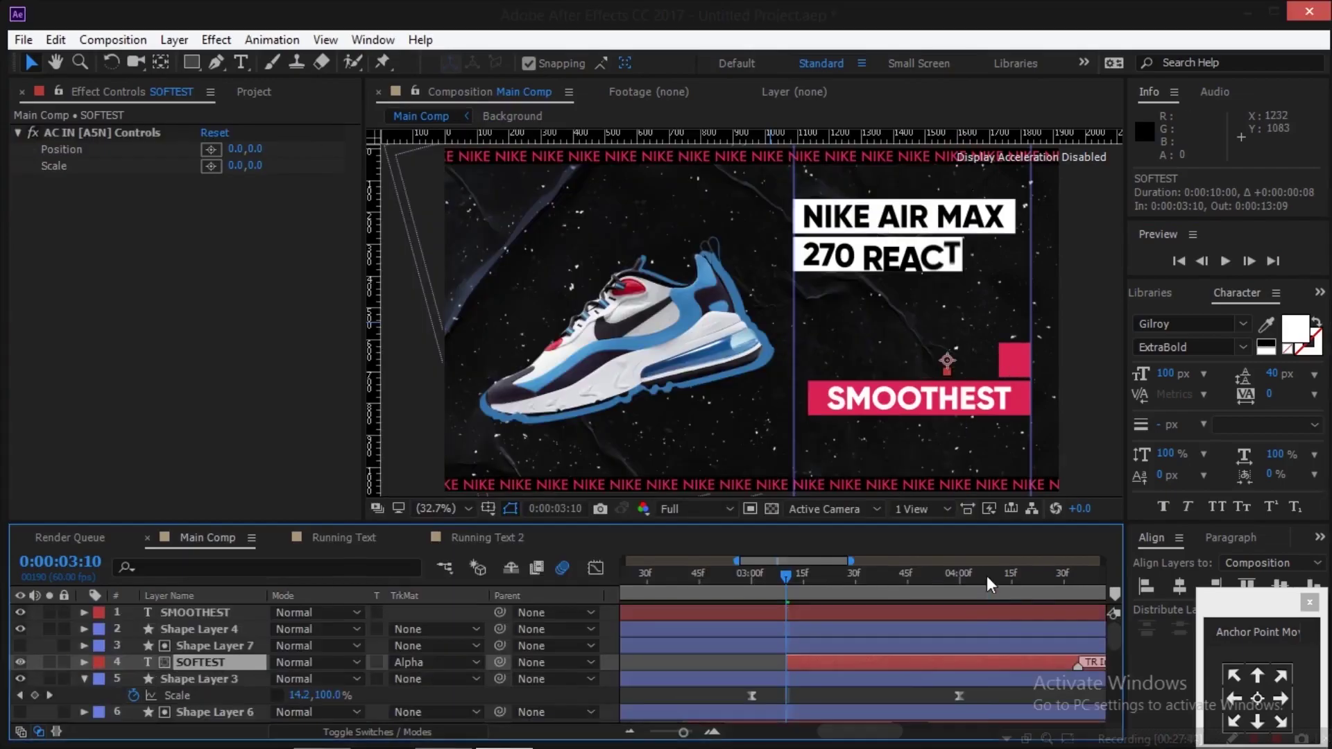
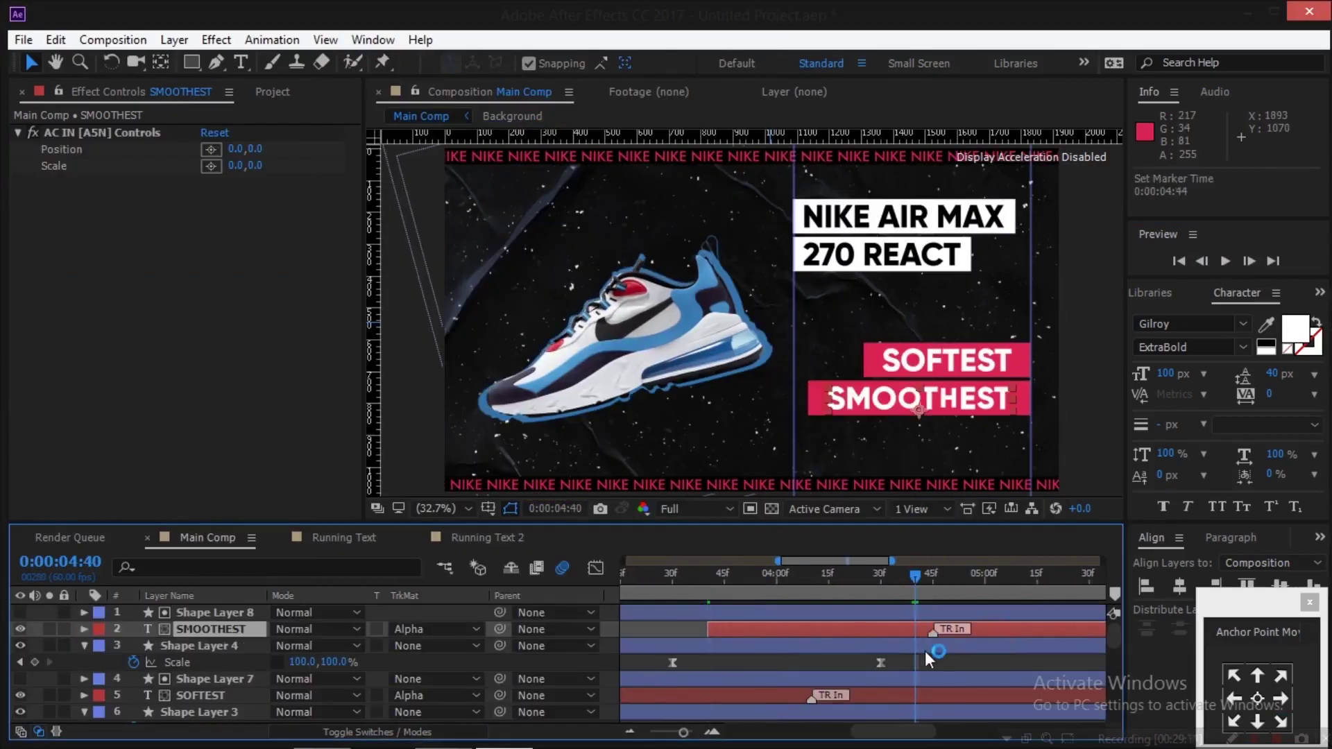
Create a '$80' text layer in the upper-left of the composition
click(239, 64)
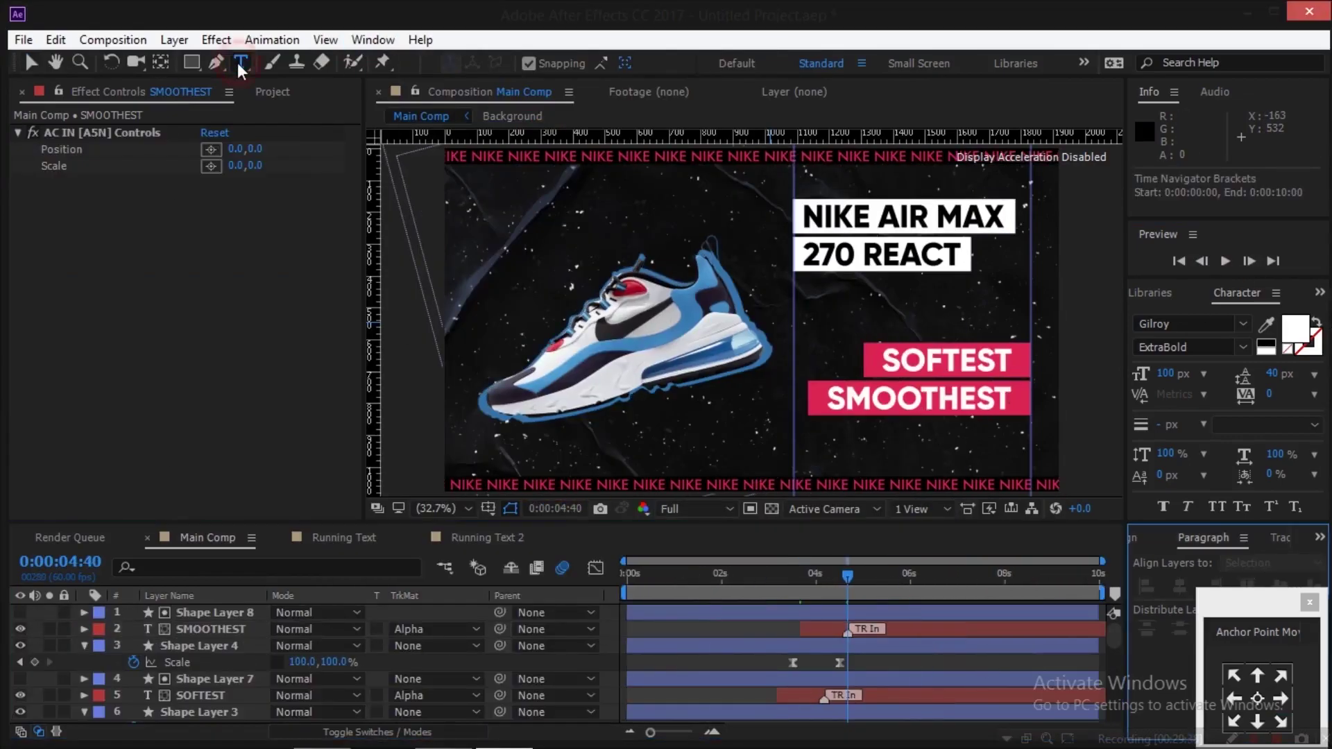
click(211, 612)
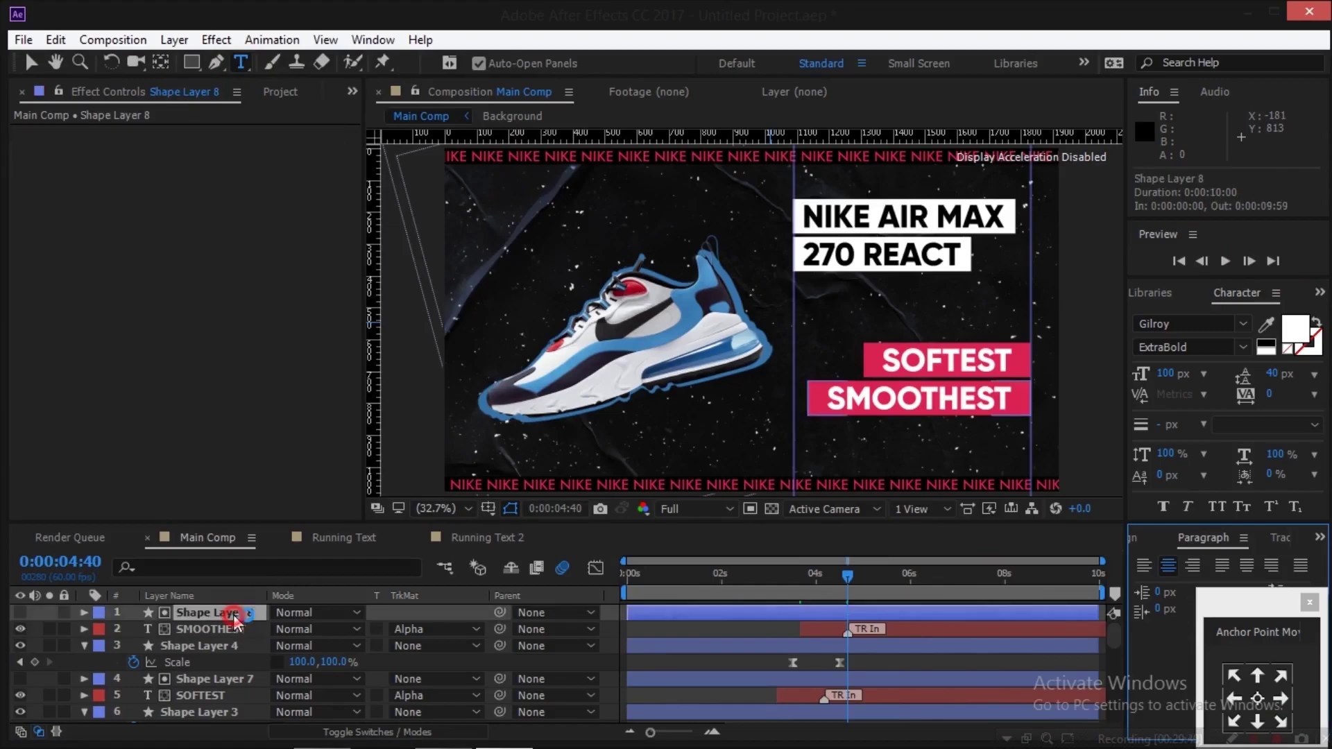
click(513, 233)
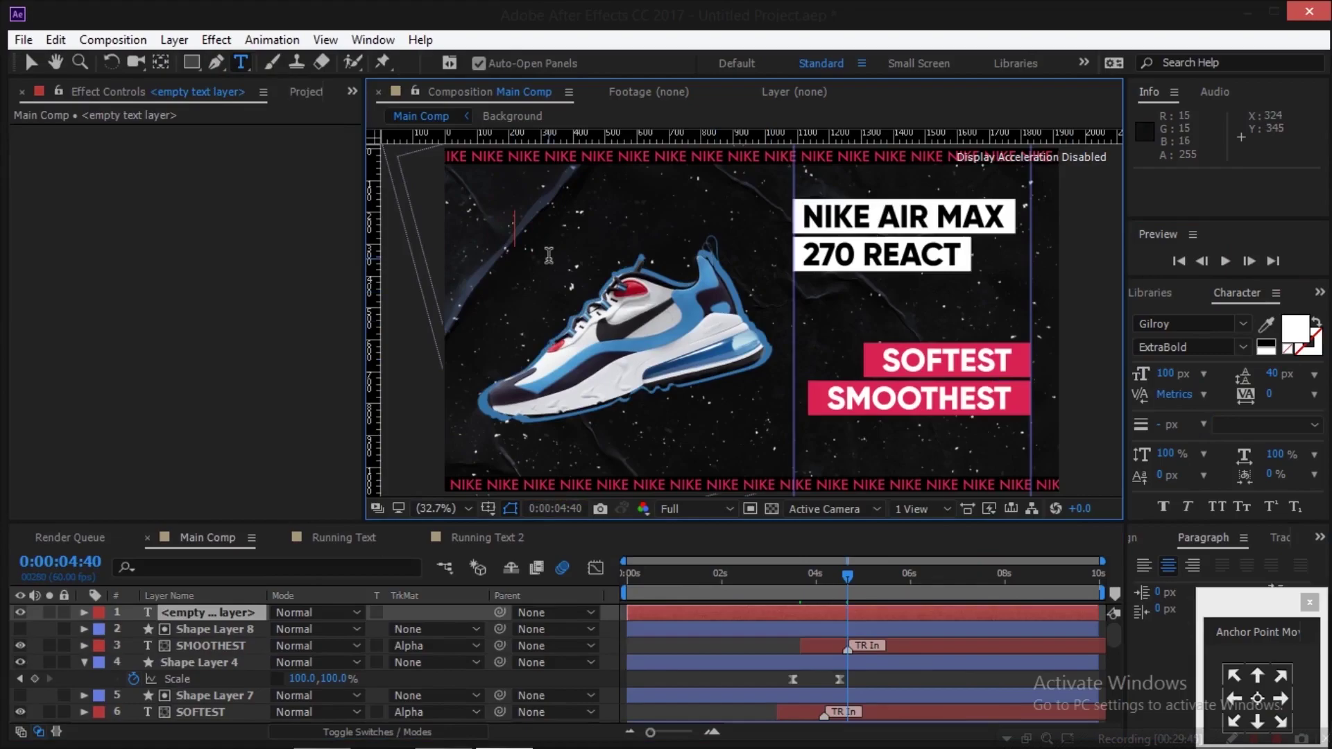
text($80)
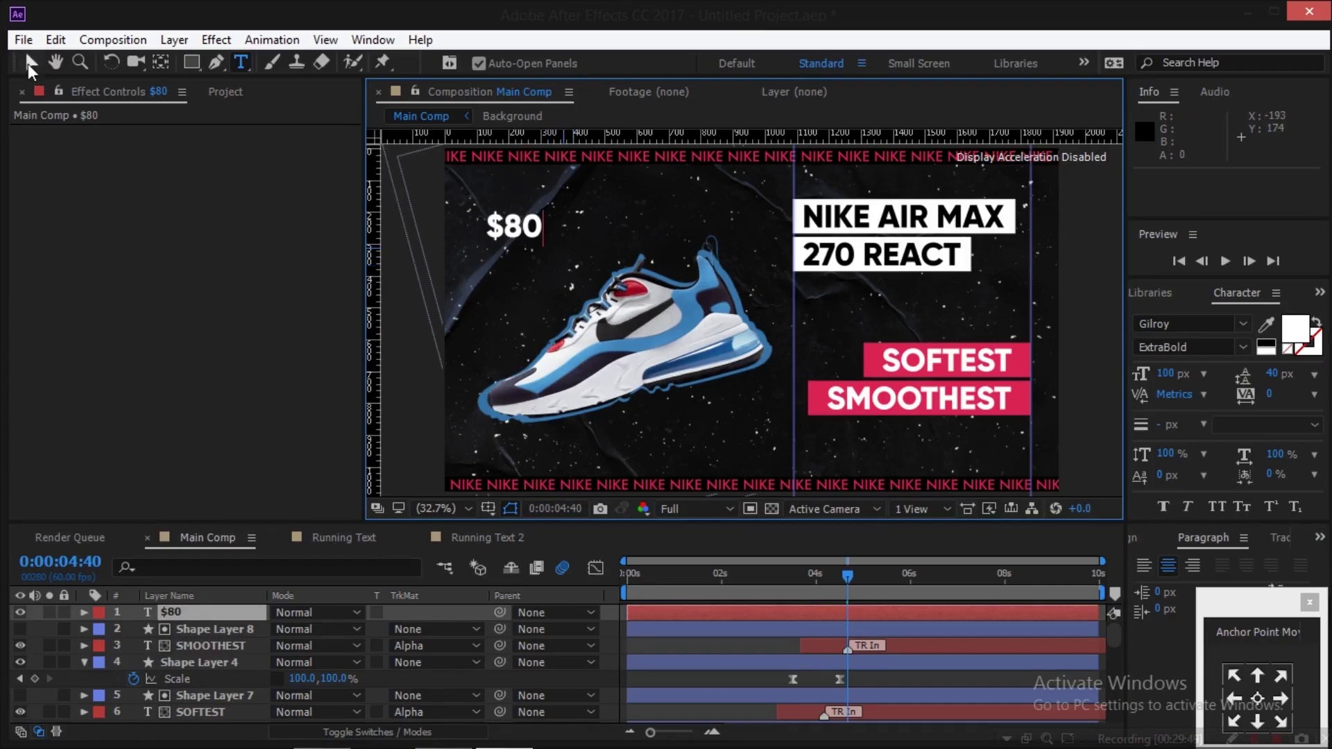
Nudge the $80 text slightly right and up beside the shoe
click(29, 63)
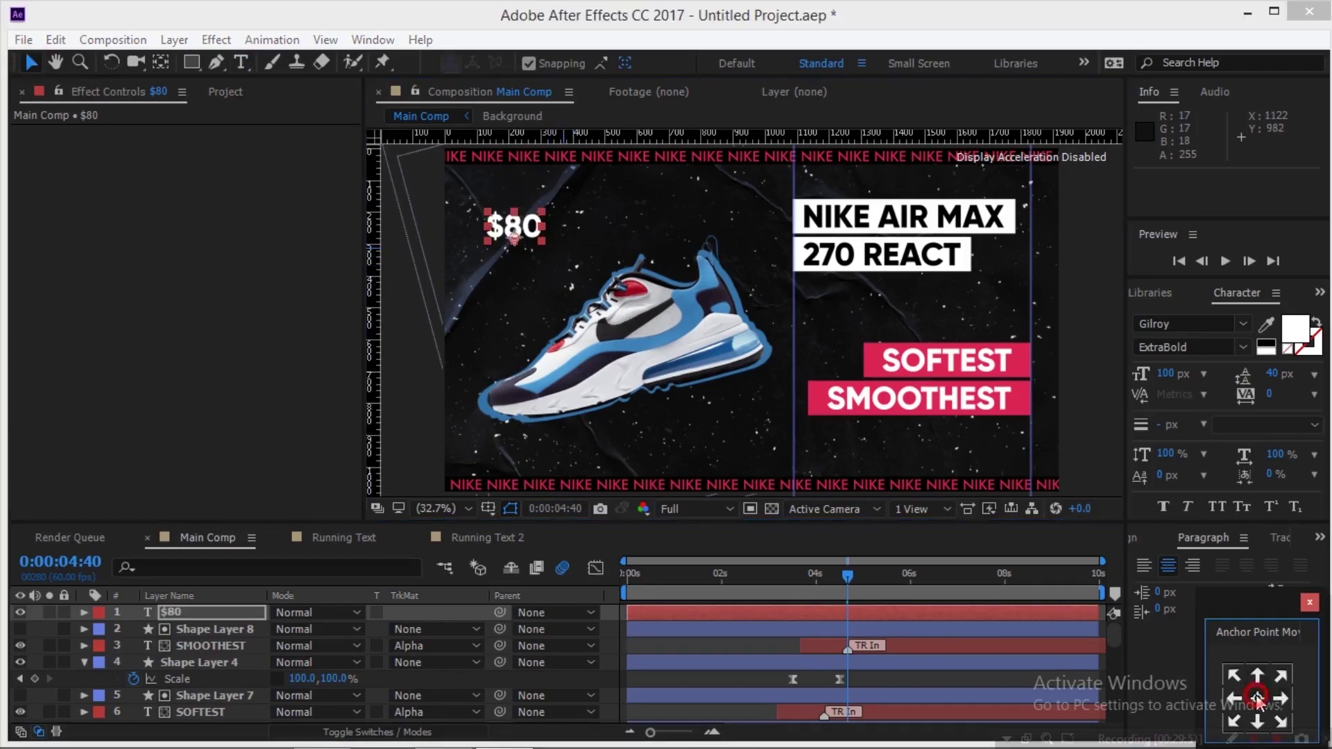
click(545, 225)
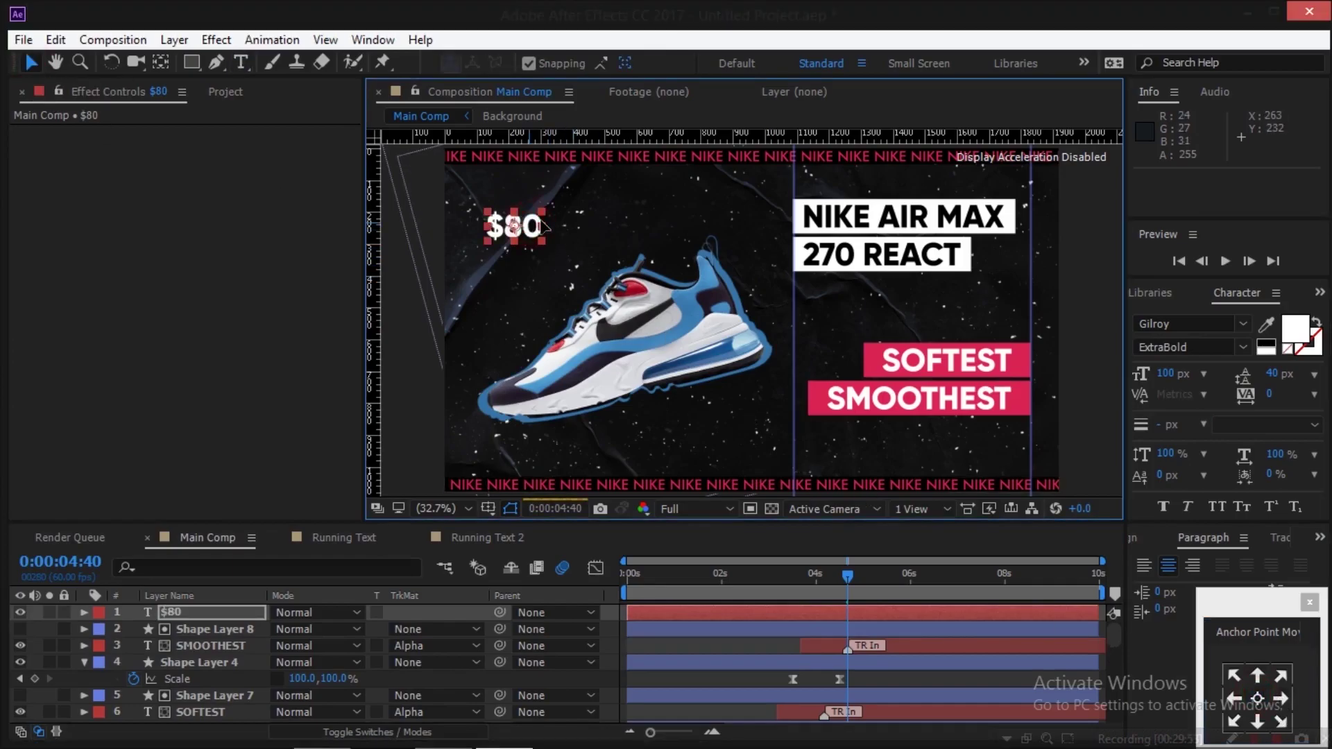
drag(545, 225, 553, 224)
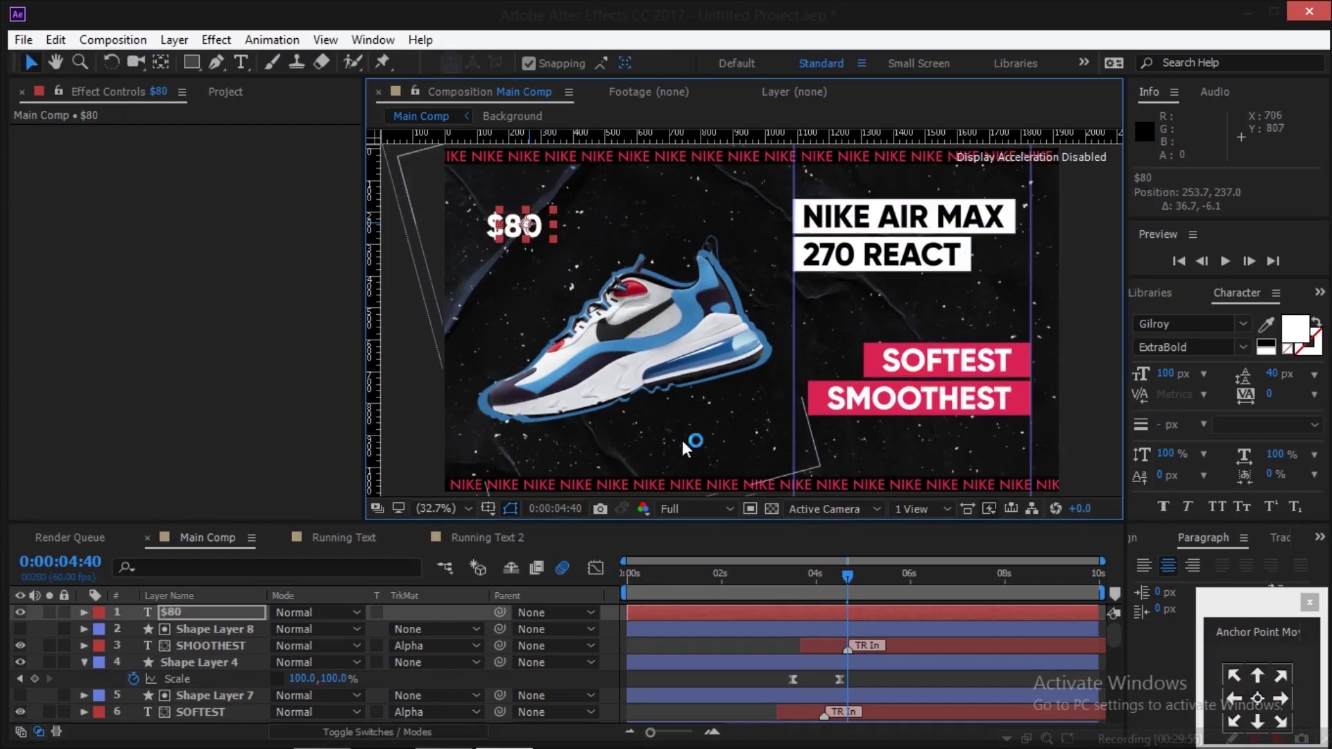
click(955, 677)
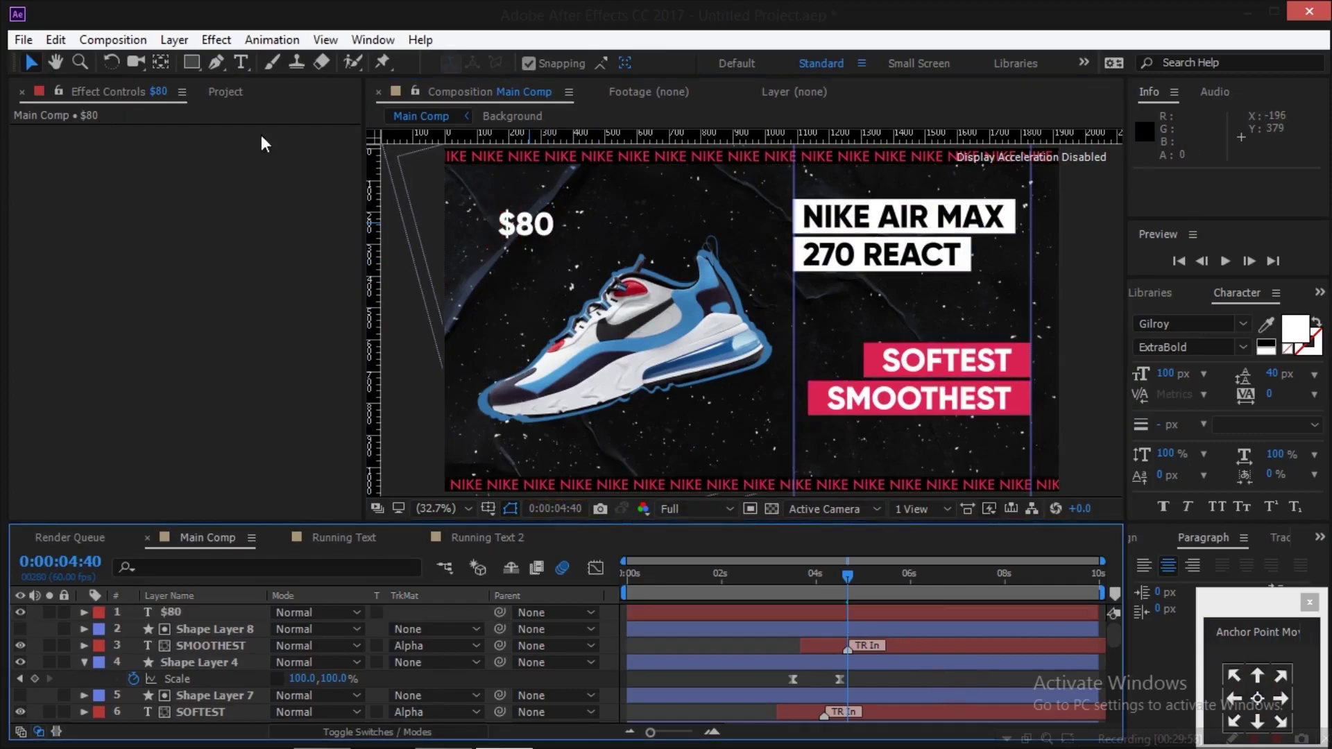
Draw a pink (D92251) circle shape layer, Shape Layer 9, over the $80 text
drag(197, 61, 265, 102)
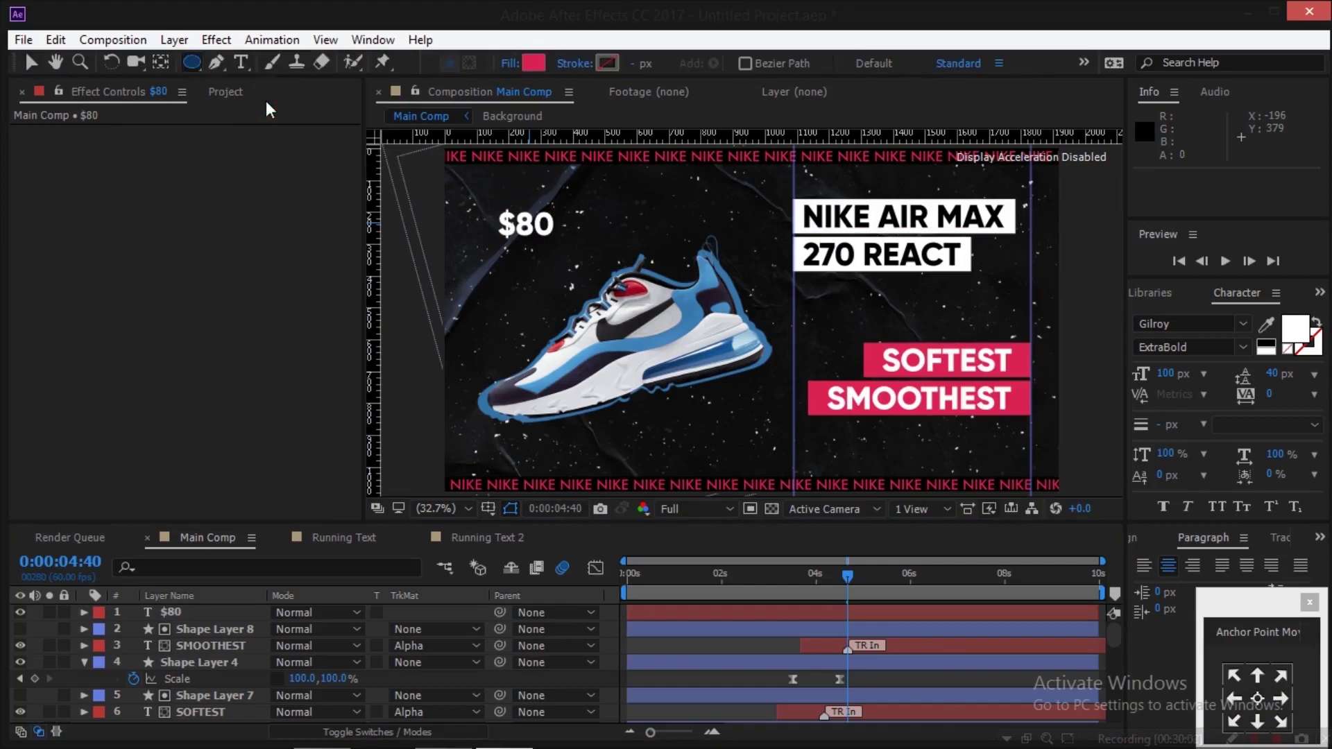
click(535, 65)
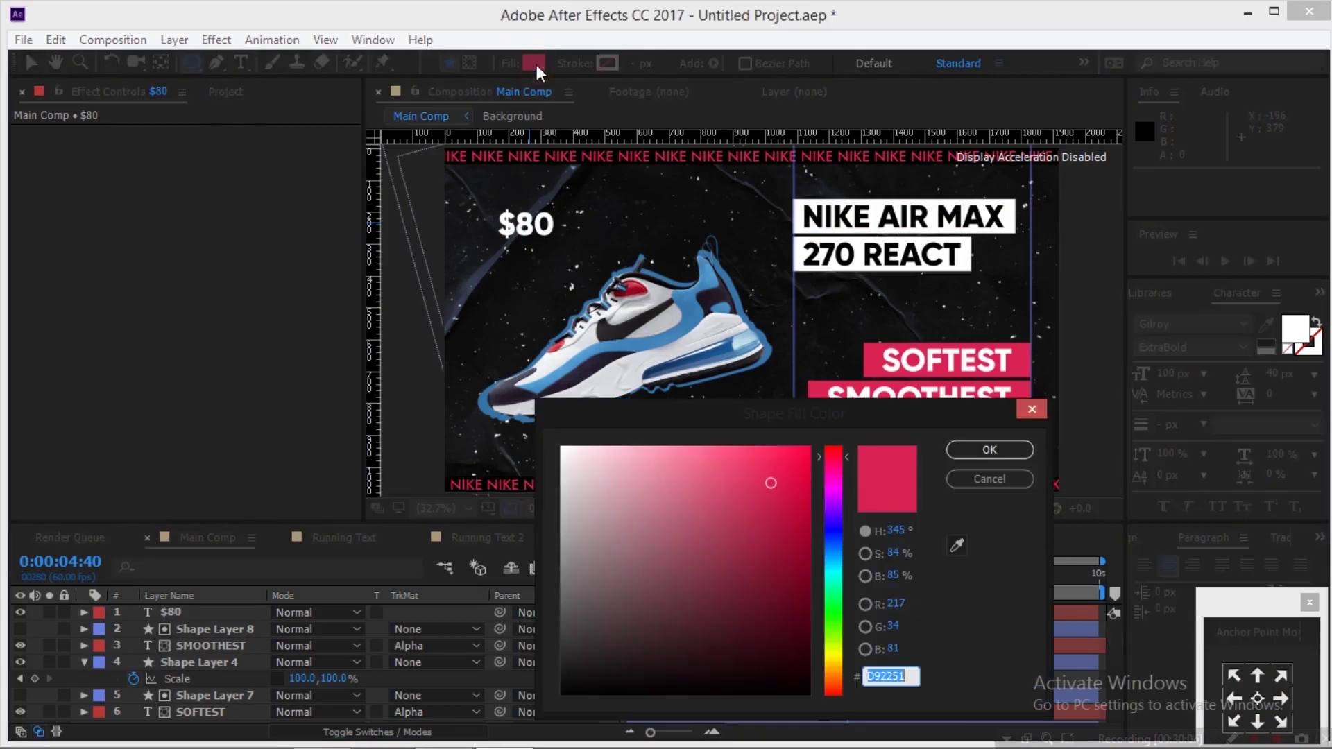
click(970, 479)
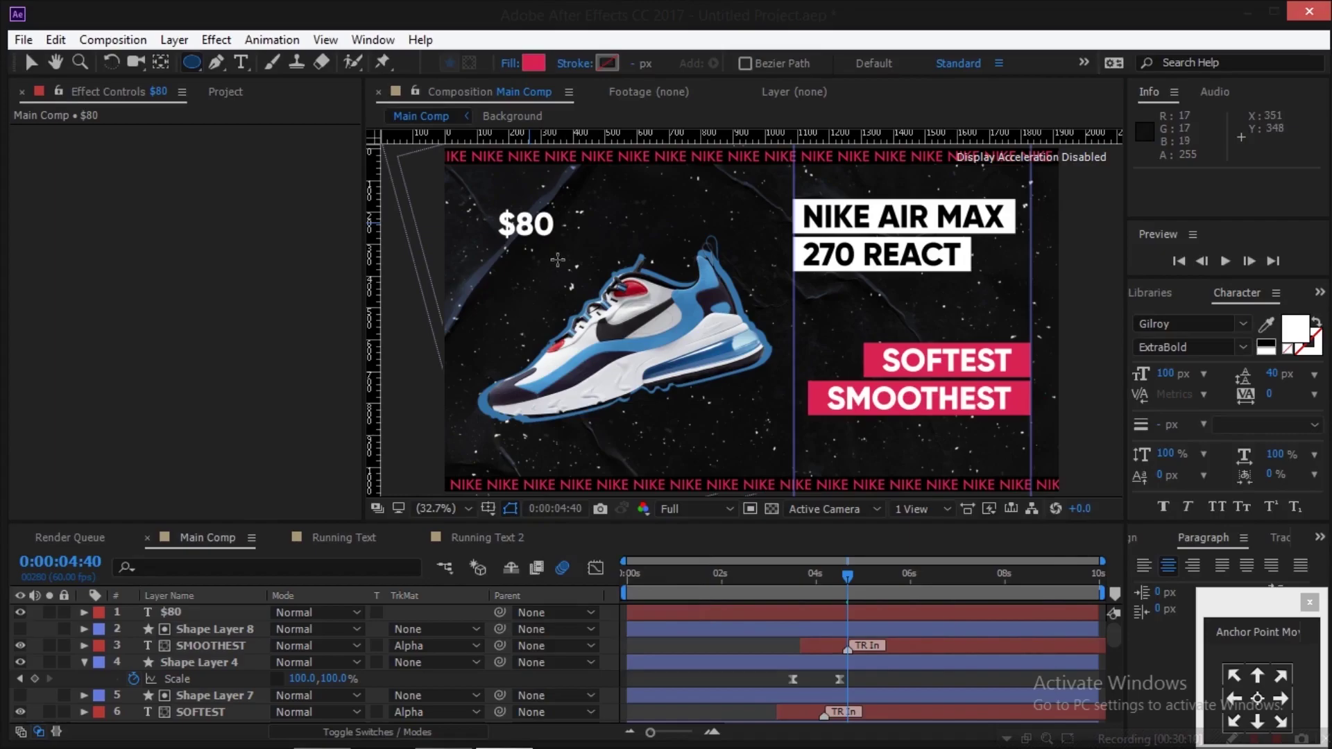
drag(558, 261, 496, 191)
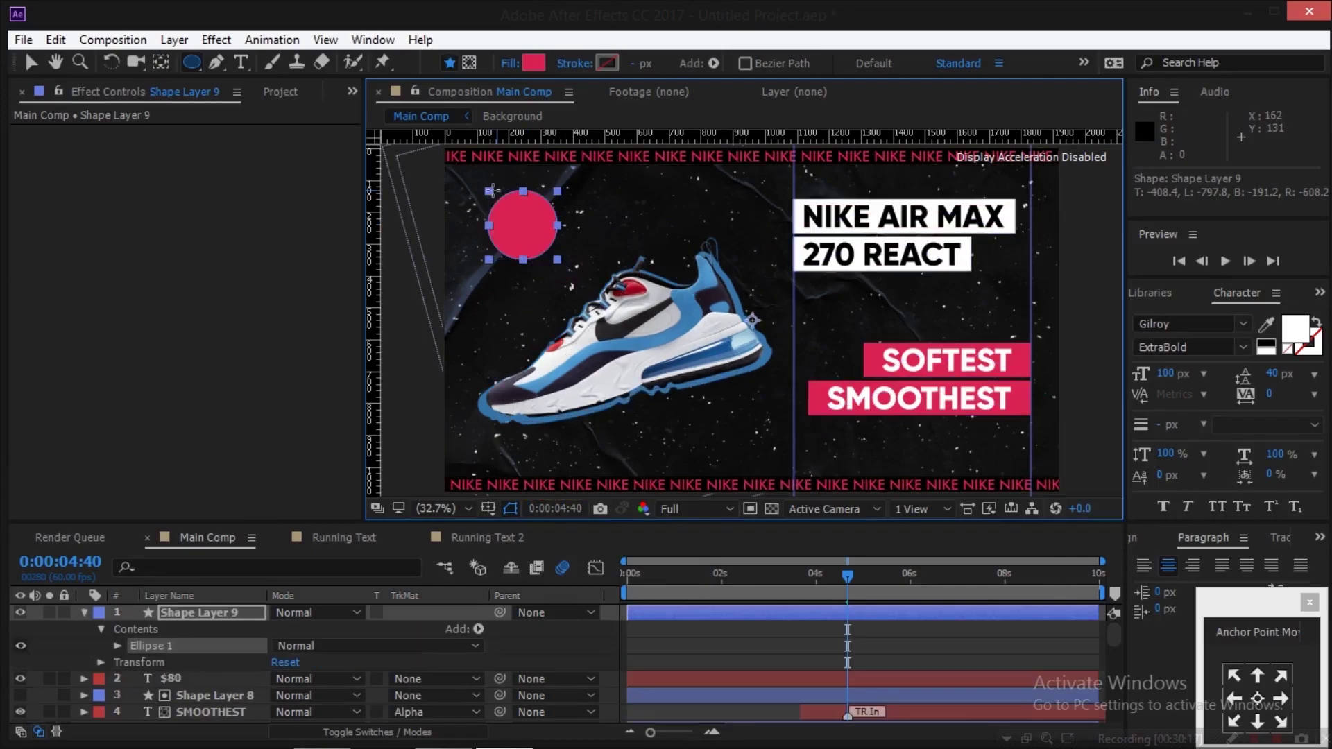
Move the pink circle layer below the $80 layer in the timeline
click(31, 62)
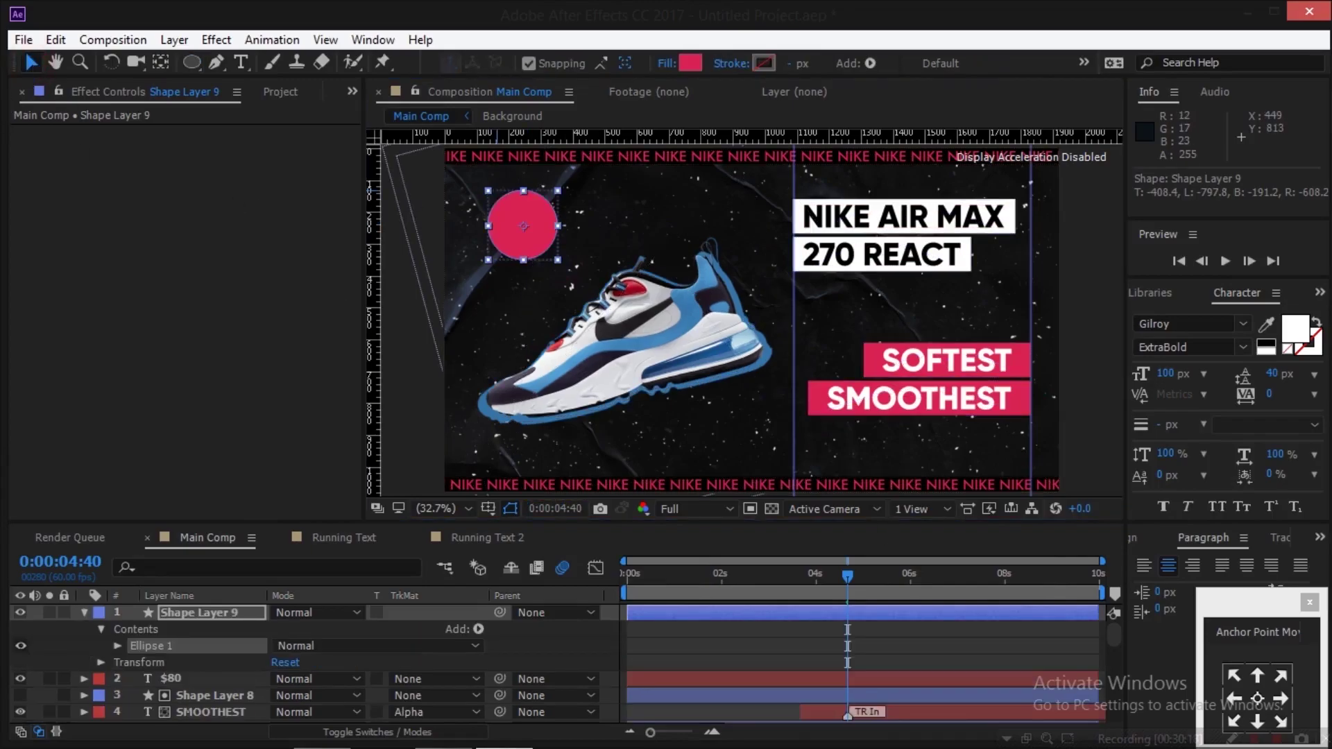
click(1262, 701)
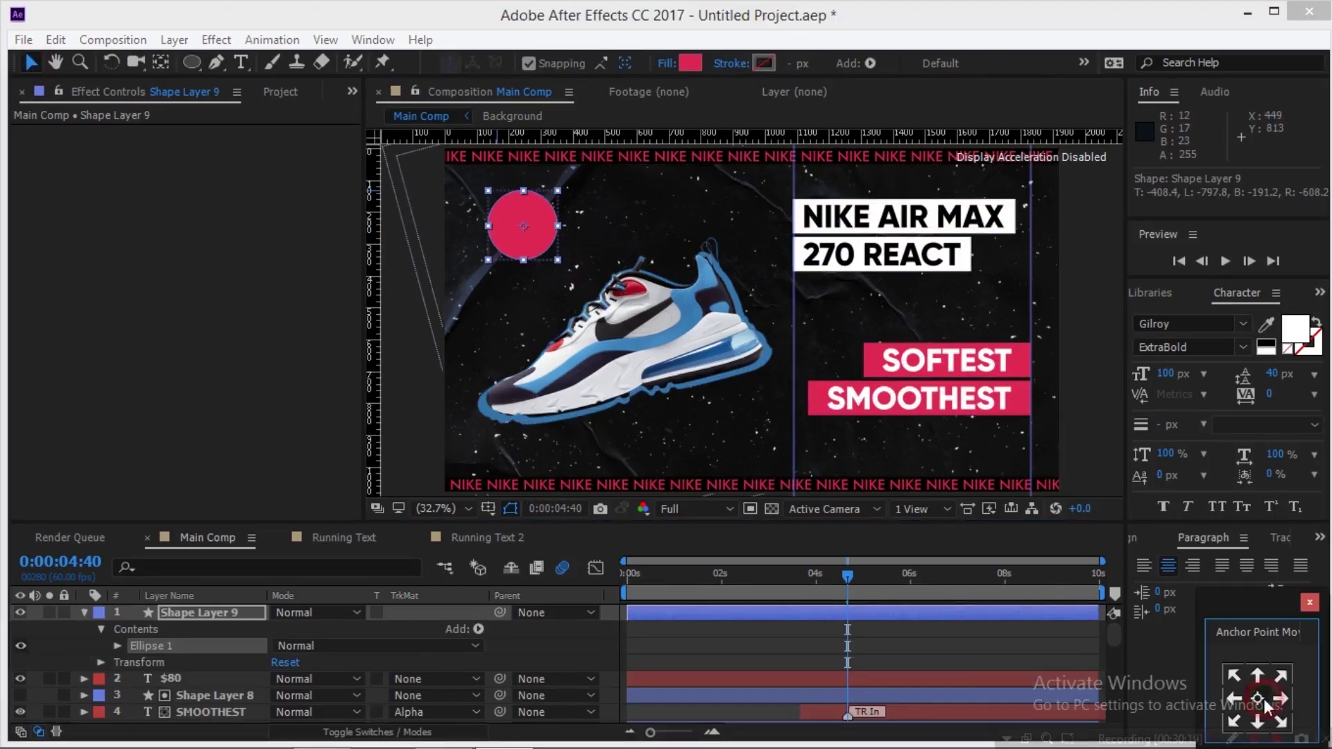
click(86, 612)
drag(178, 618, 177, 630)
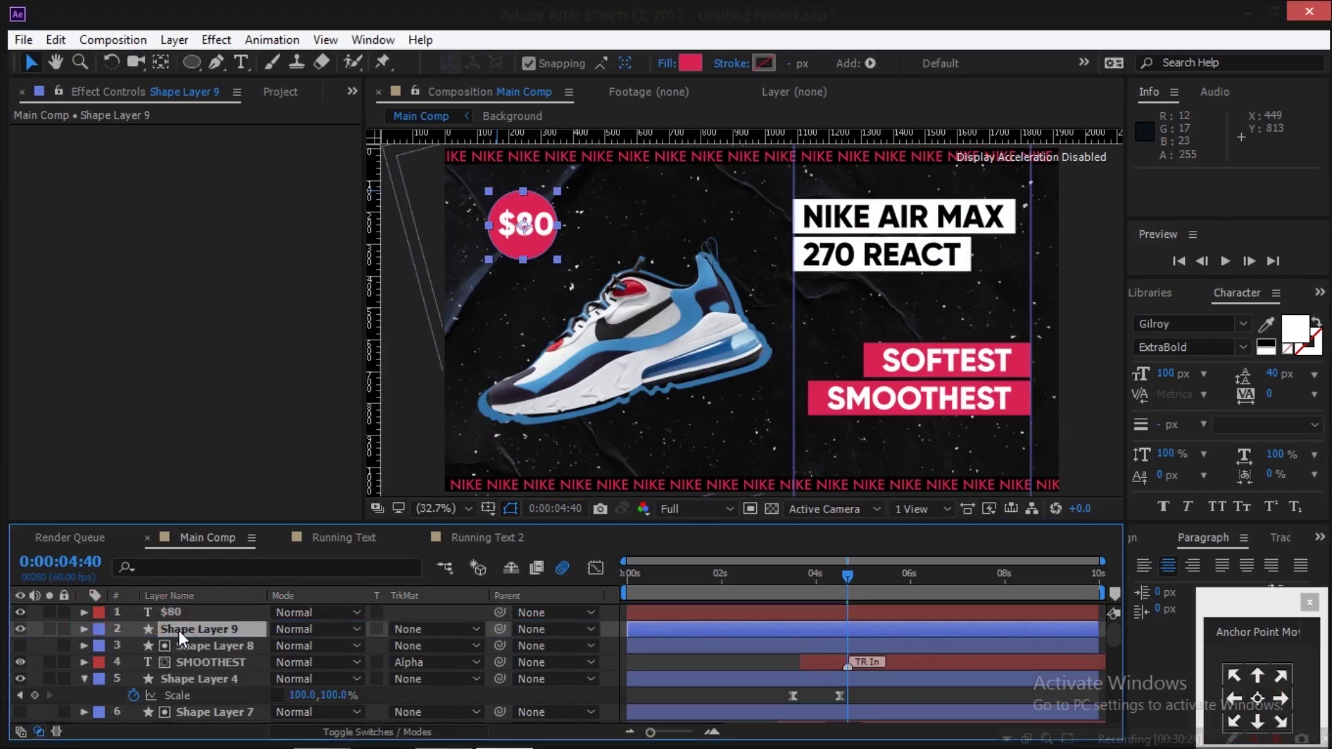
Centre the $80 label horizontally and vertically on the pink circle
ctrl+click(190, 615)
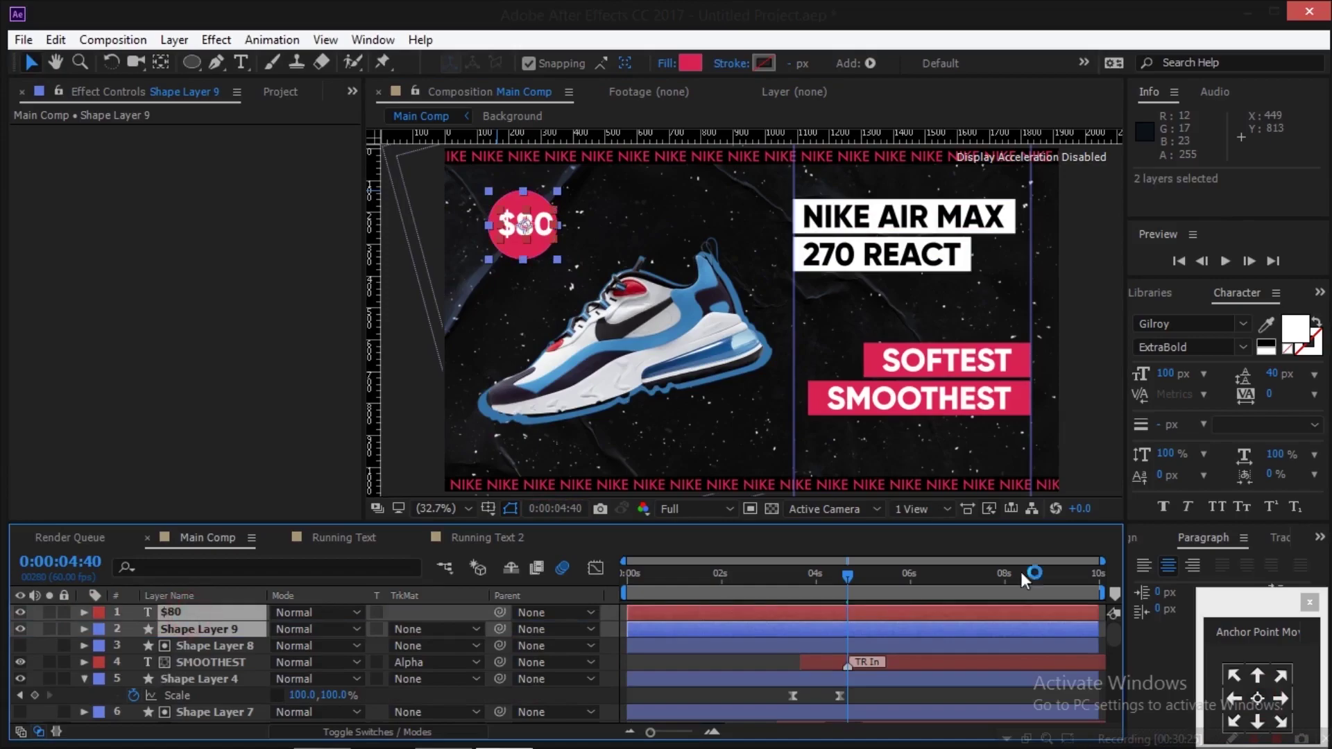
click(1153, 538)
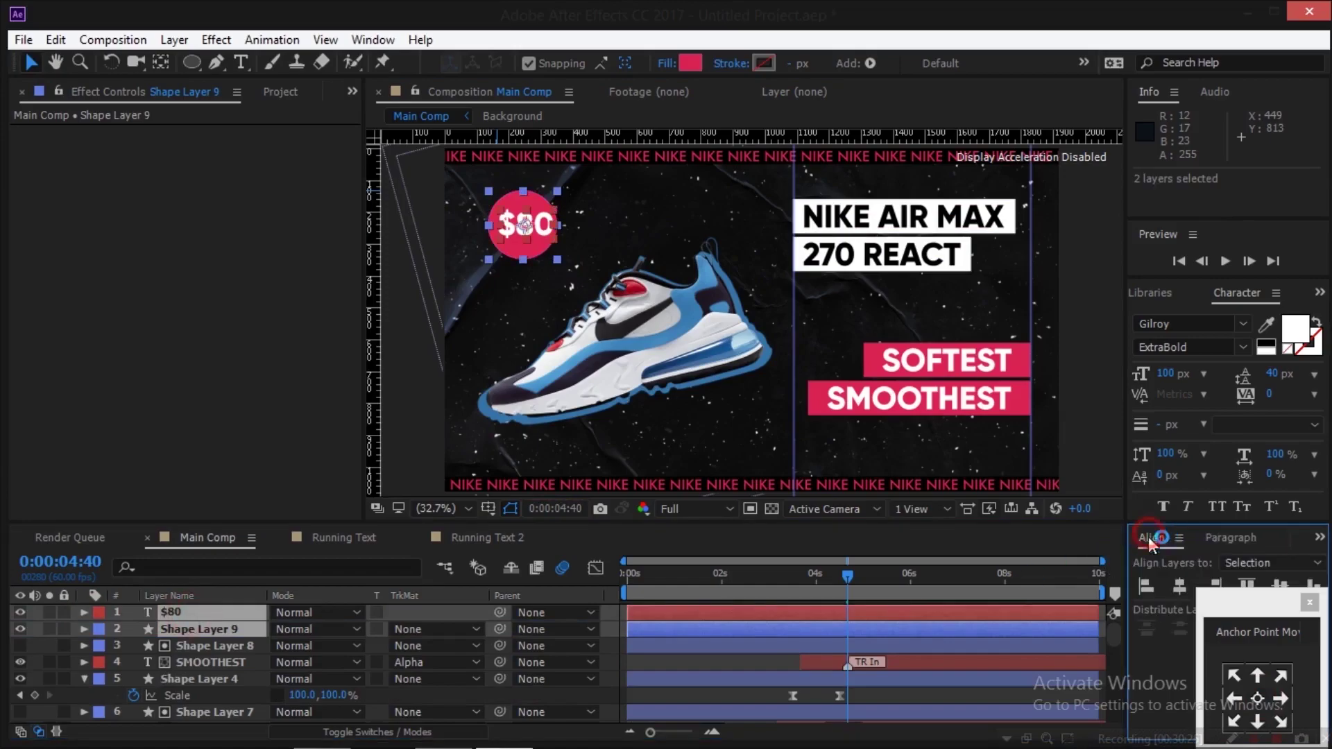
click(1280, 586)
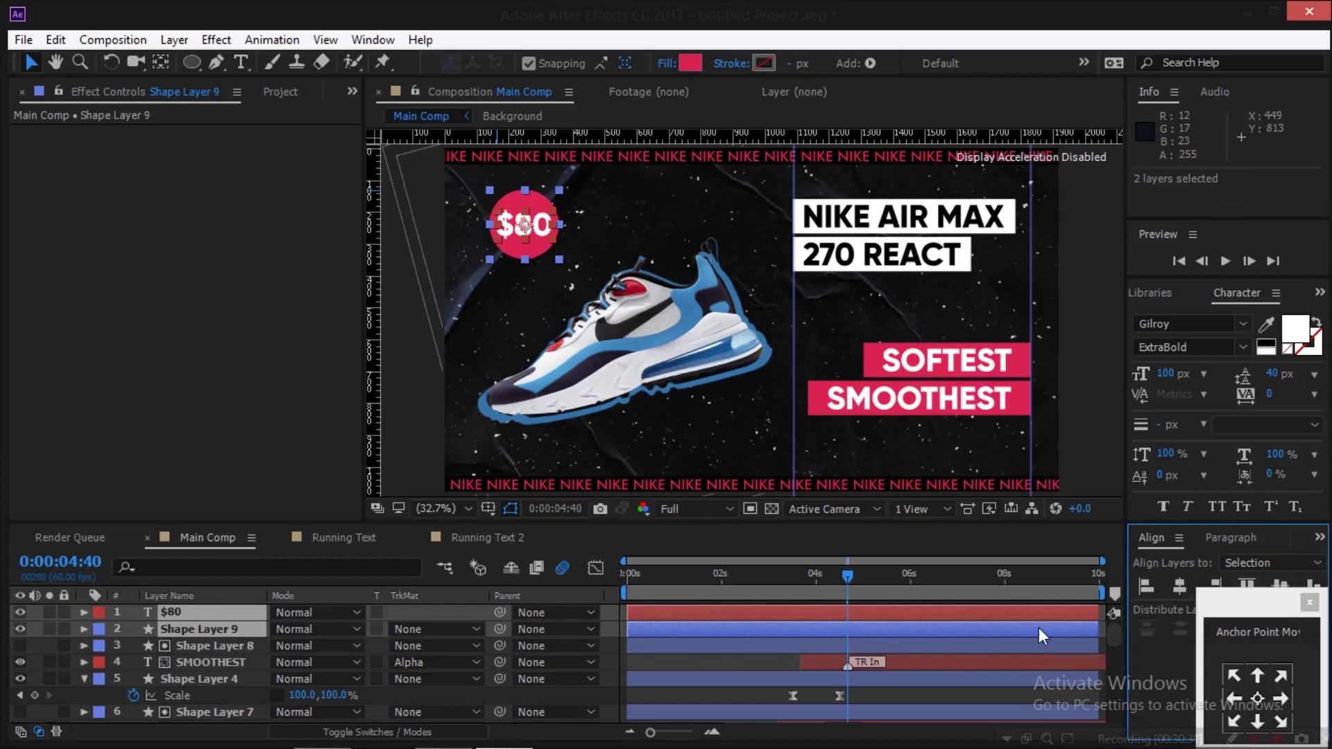
click(943, 694)
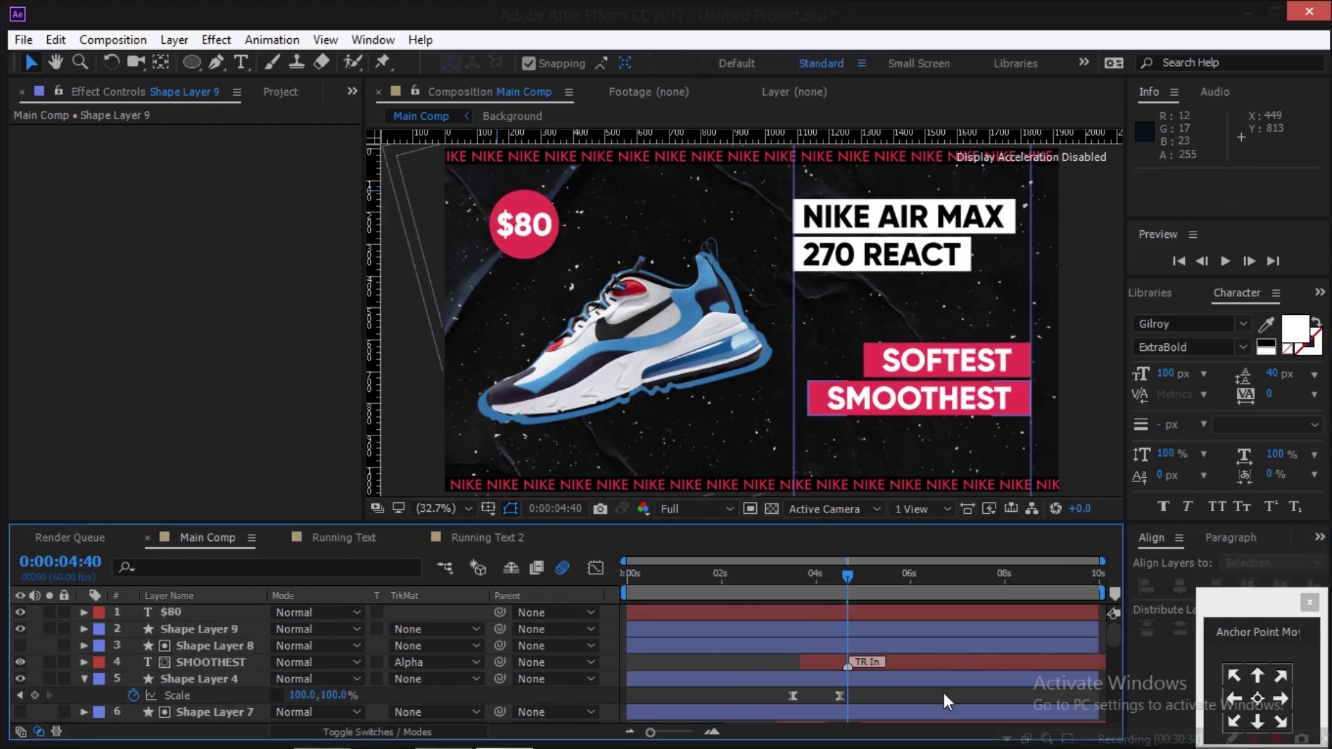
Duplicate the pink circle as Shape Layer 10 and place it beneath Shape Layer 9
click(222, 628)
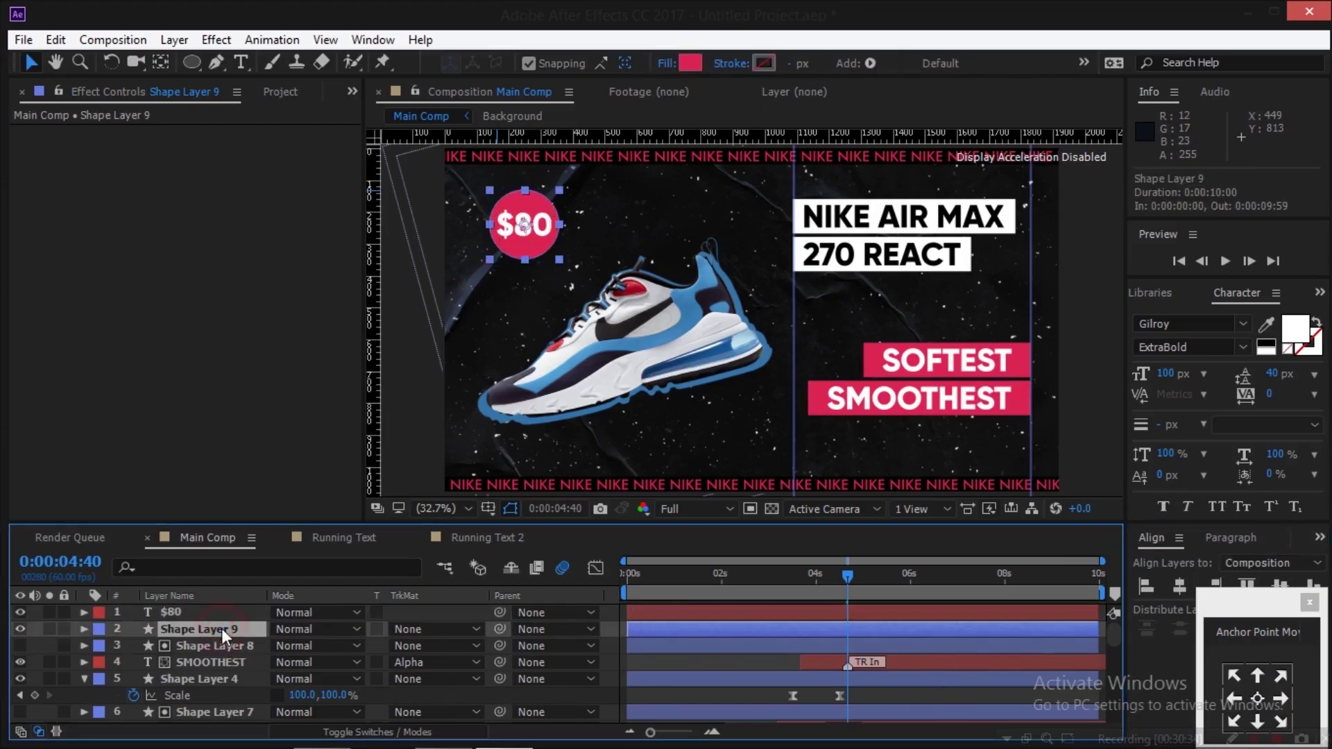
click(57, 43)
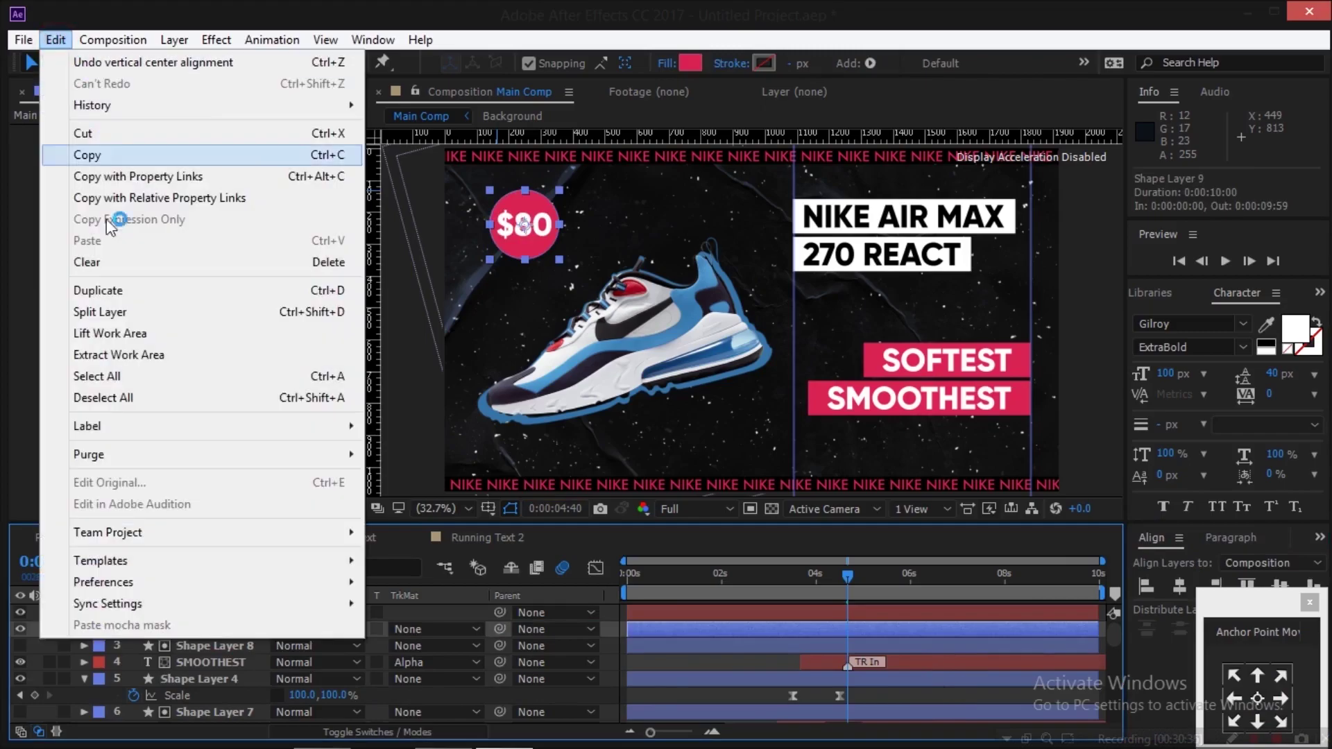
click(113, 288)
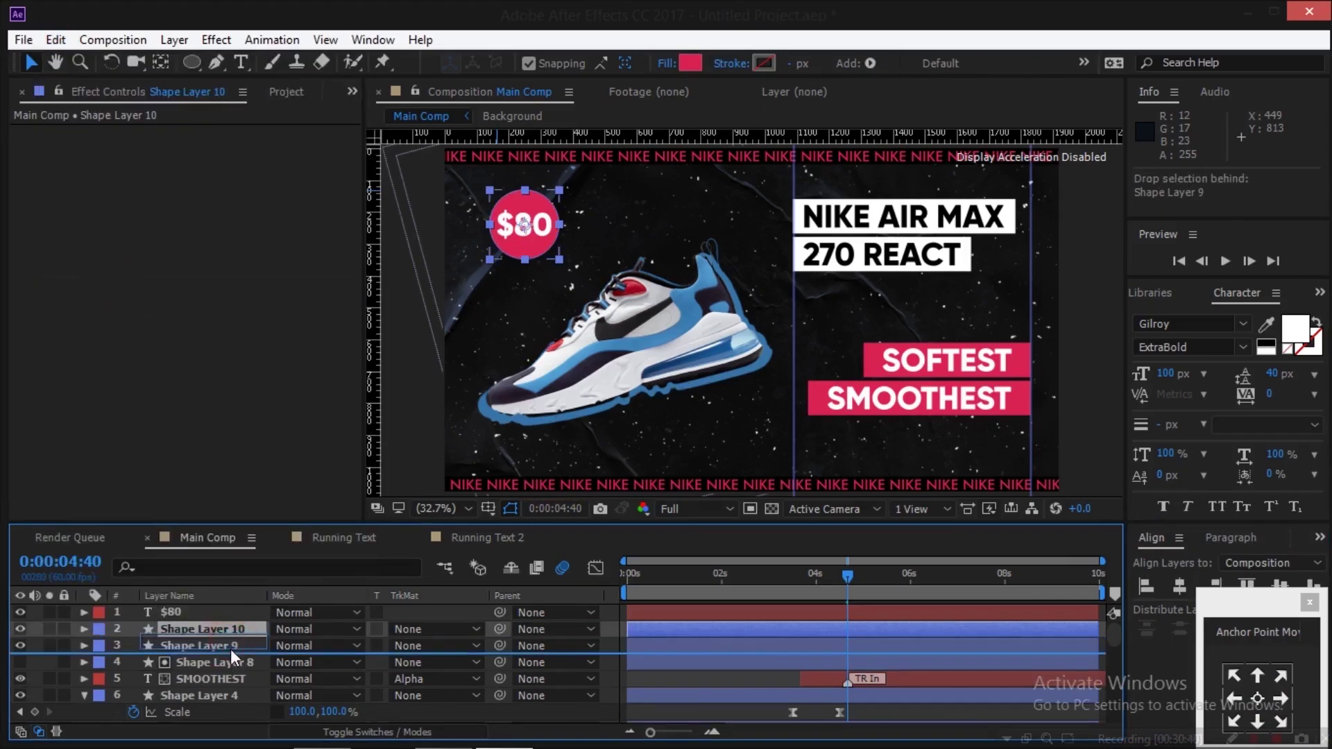
drag(230, 651, 233, 652)
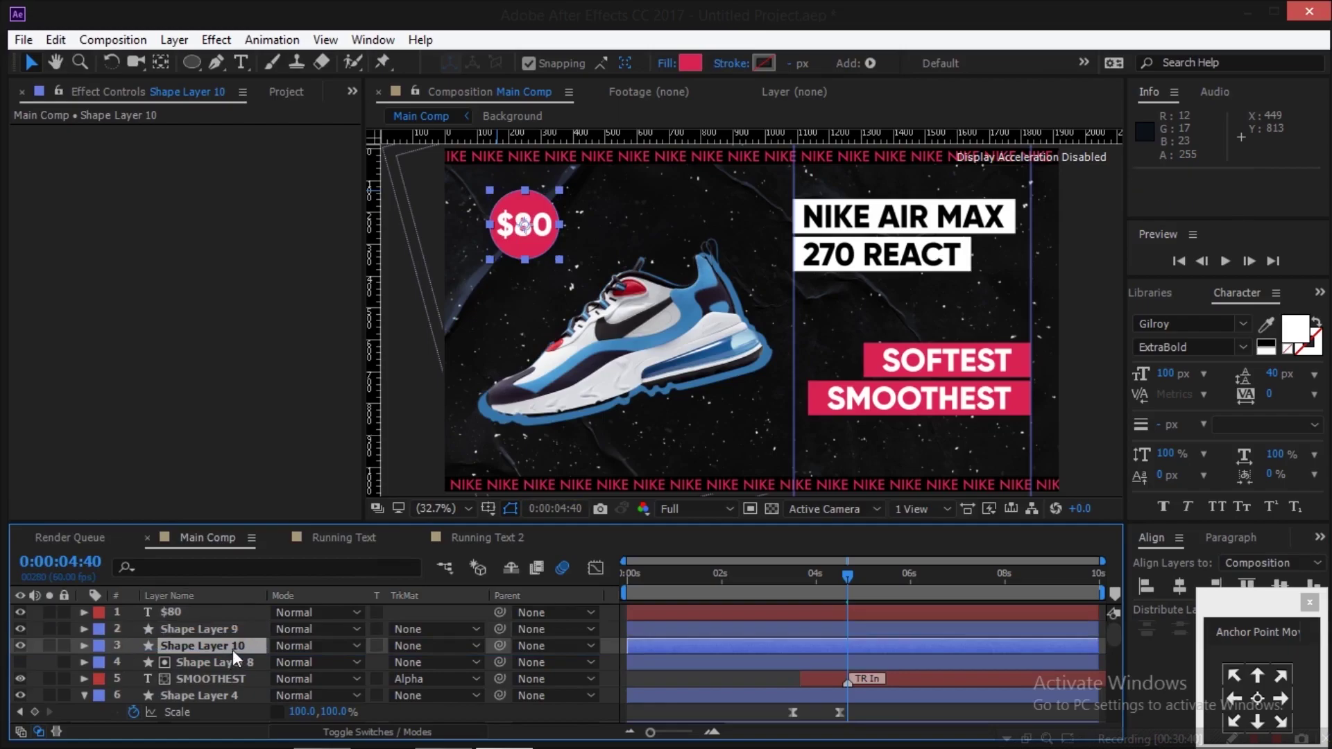
Change Shape Layer 10's fill colour to black (000000)
click(690, 63)
drag(630, 589, 504, 711)
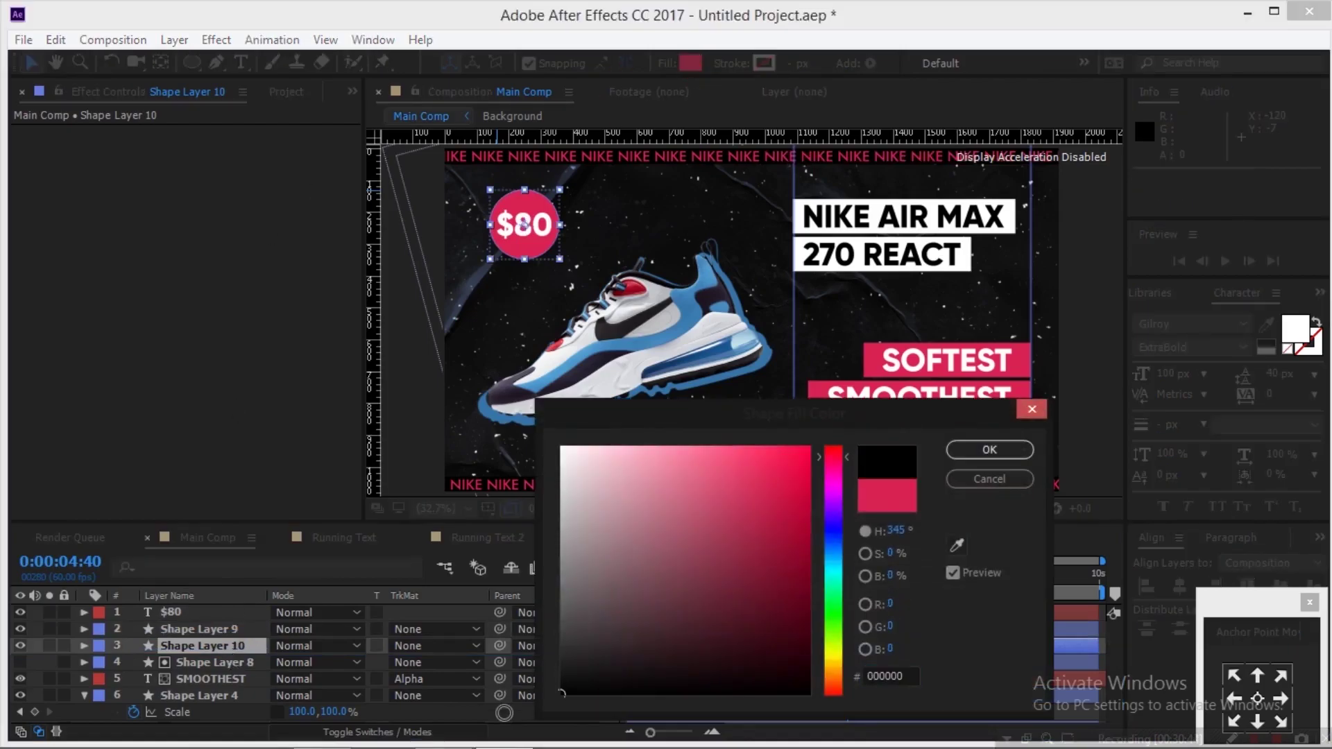
click(975, 447)
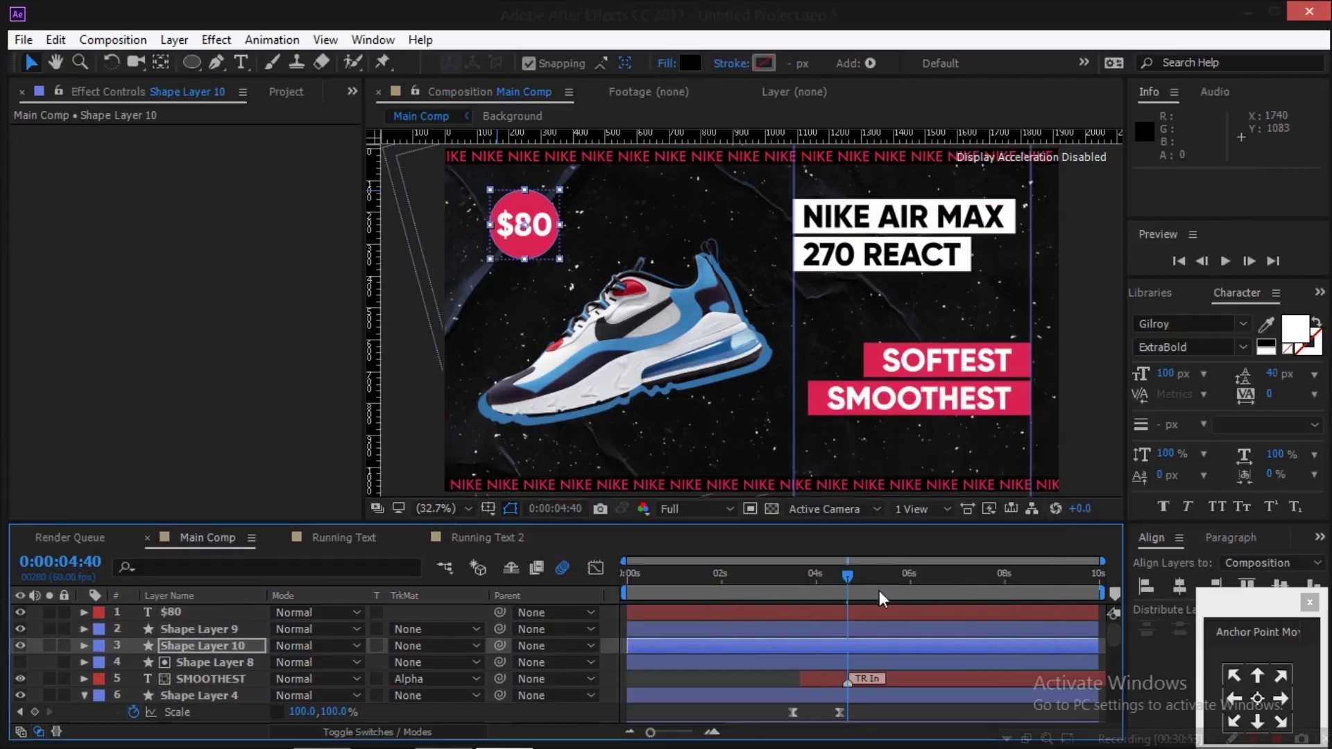
Zoom into the timeline and set the current time to 0:00:05:00
drag(1102, 559, 995, 575)
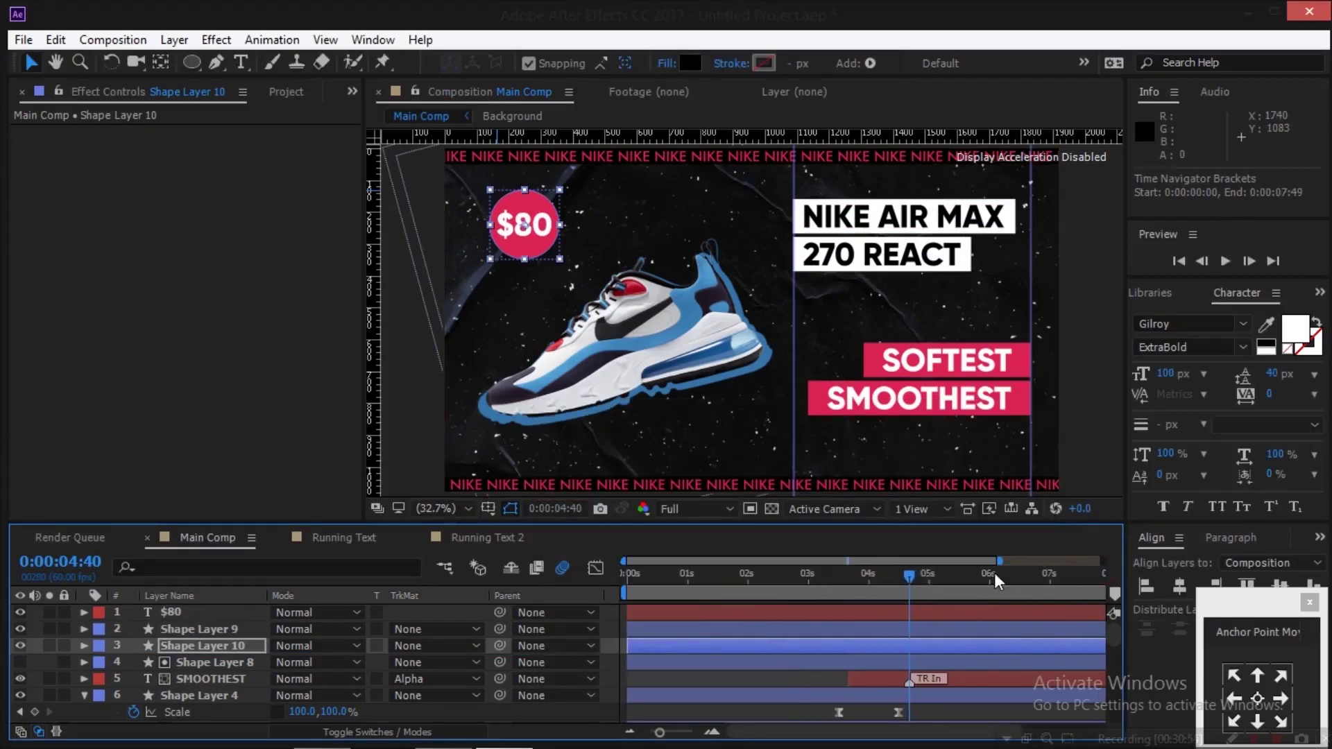
click(929, 578)
click(1203, 260)
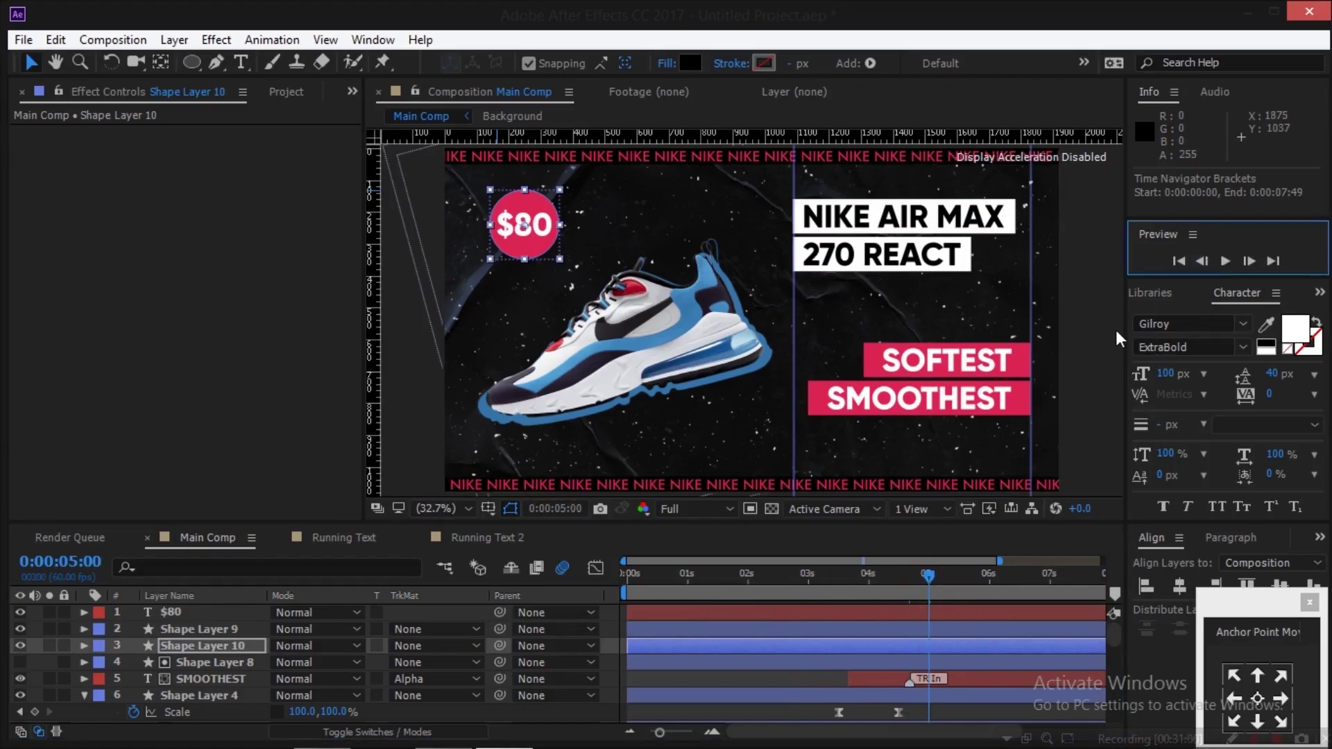
Rename the pink circle to Pink and Shape Layer 10 to Hitam
click(194, 629)
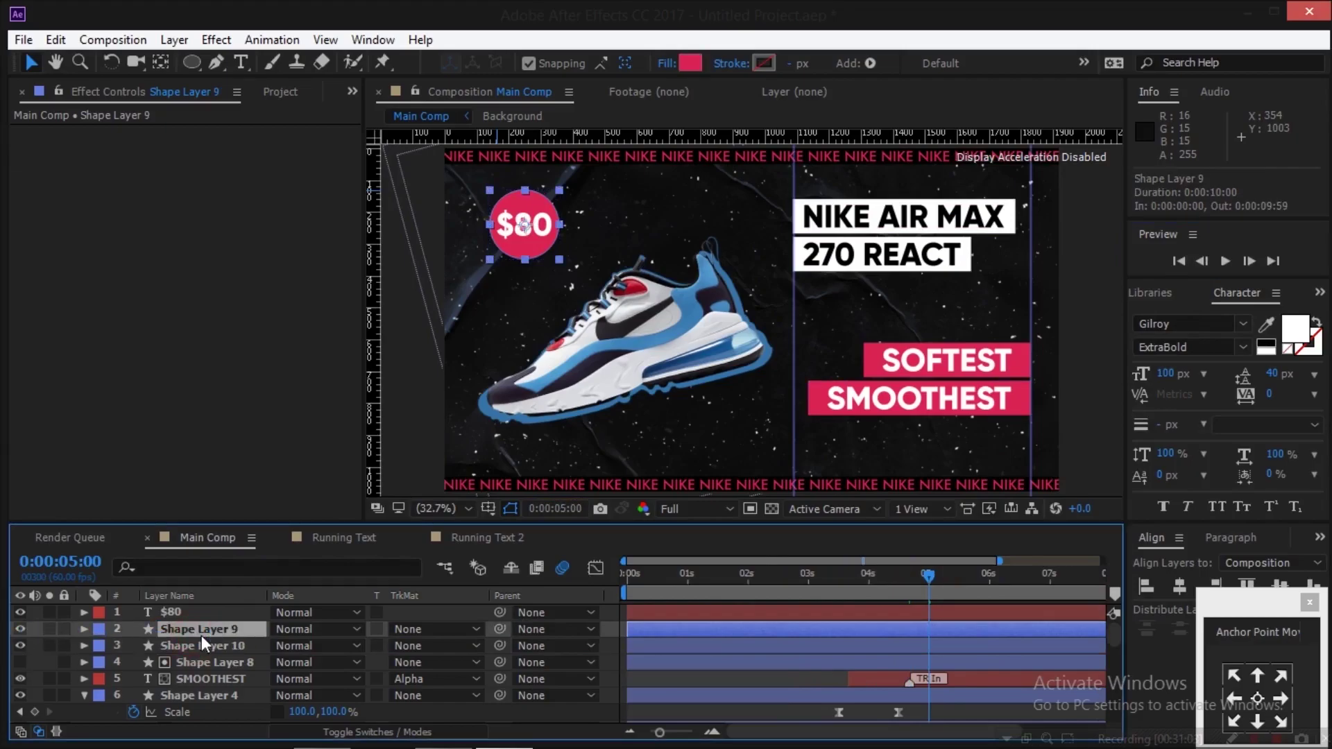
key(Return)
text(Pik)
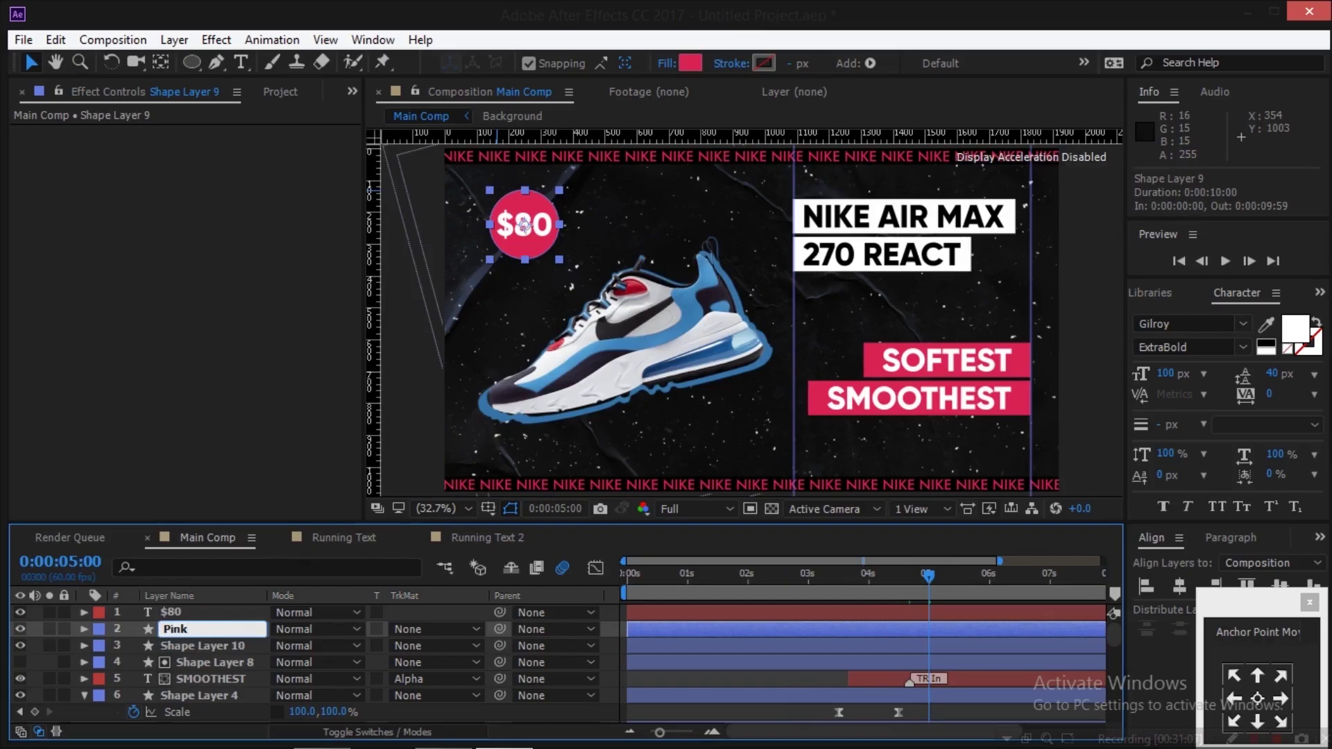
click(197, 645)
key(Return)
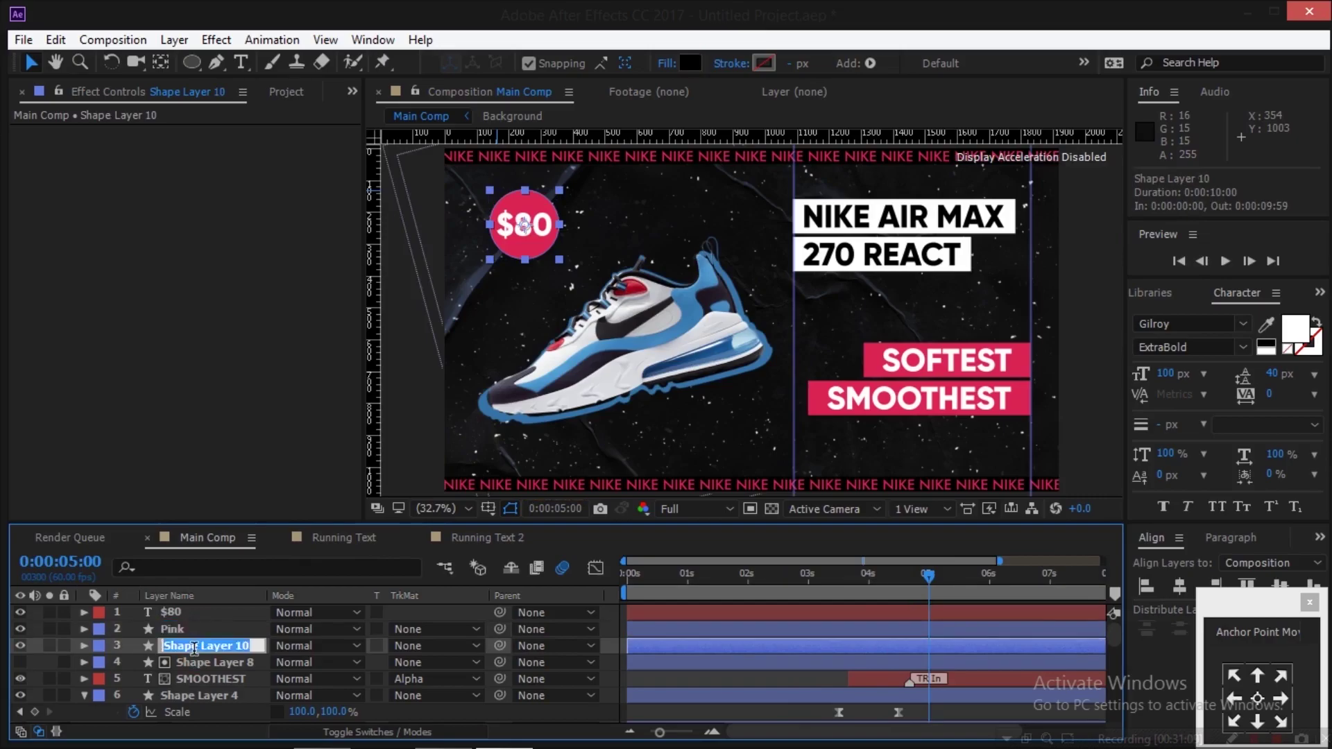
text(Hitam)
key(Return)
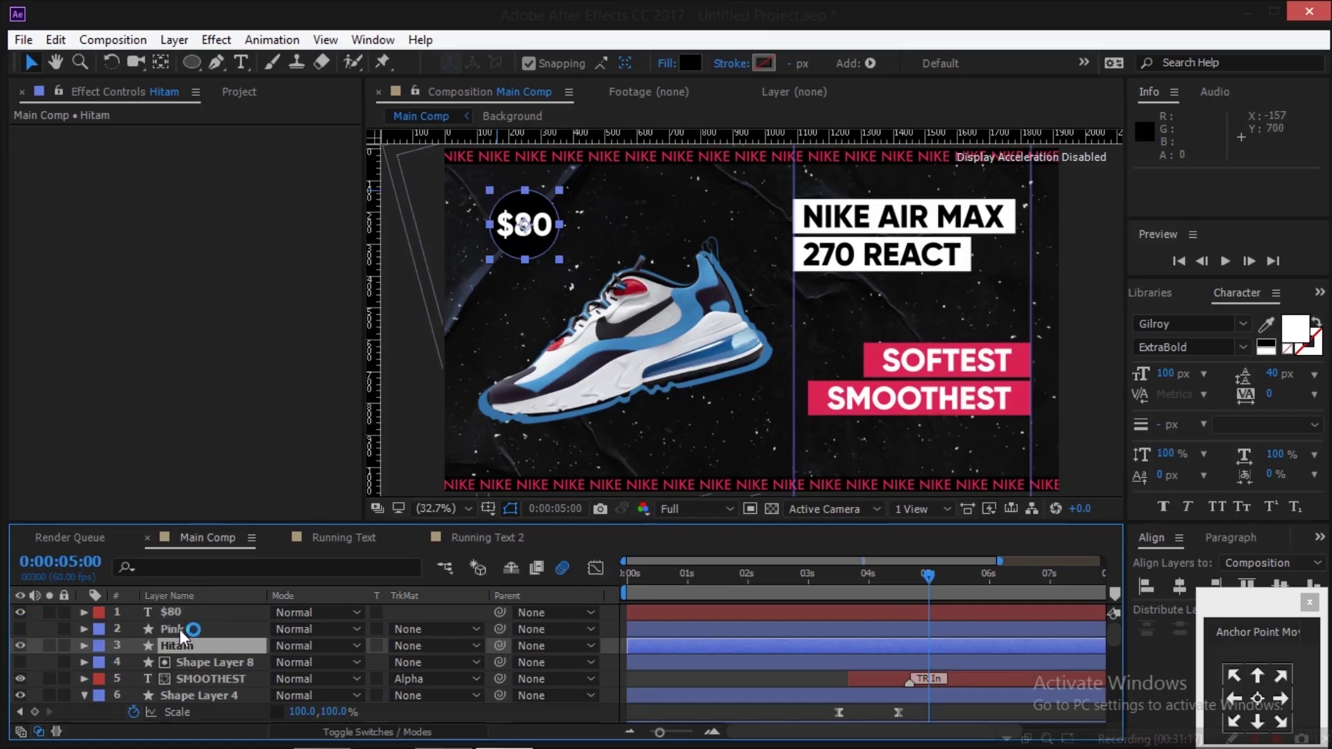
Keyframe Hitam's Scale at 0% at 5 seconds and 100% at 6 seconds
key(s)
click(133, 662)
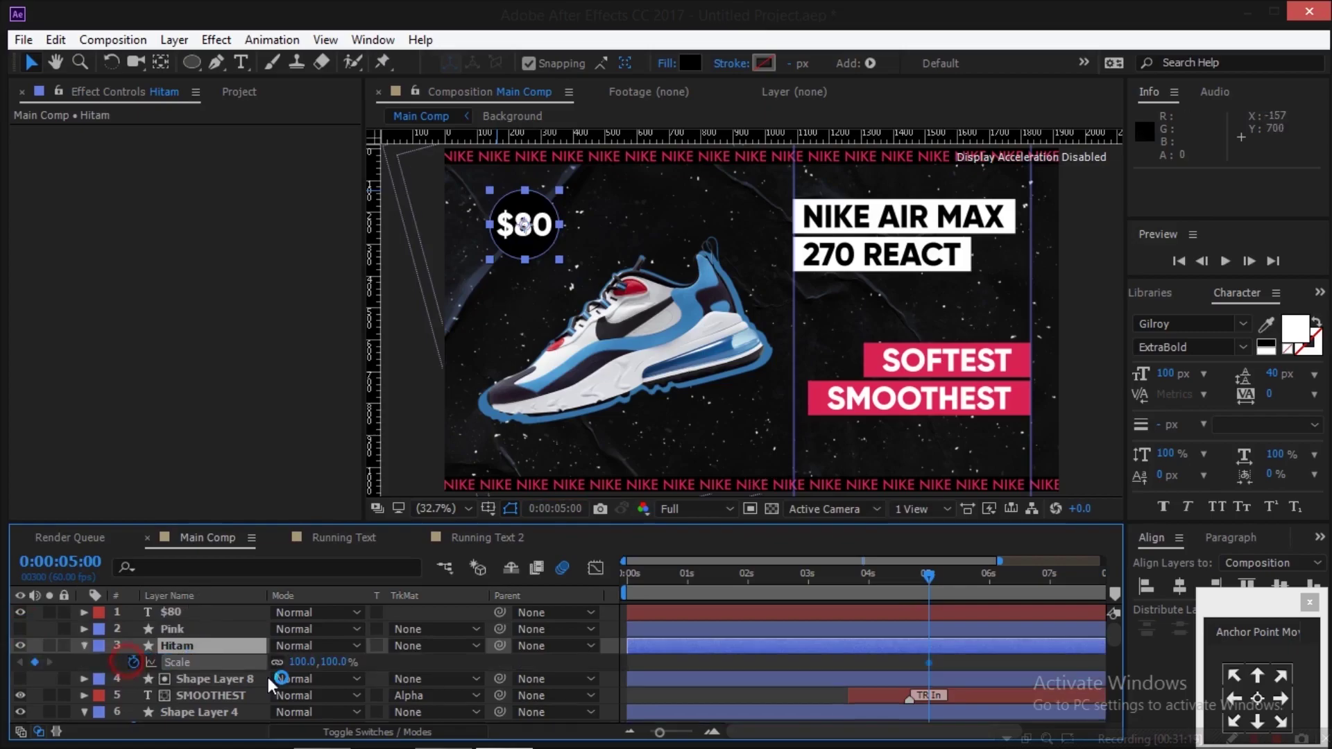
click(333, 663)
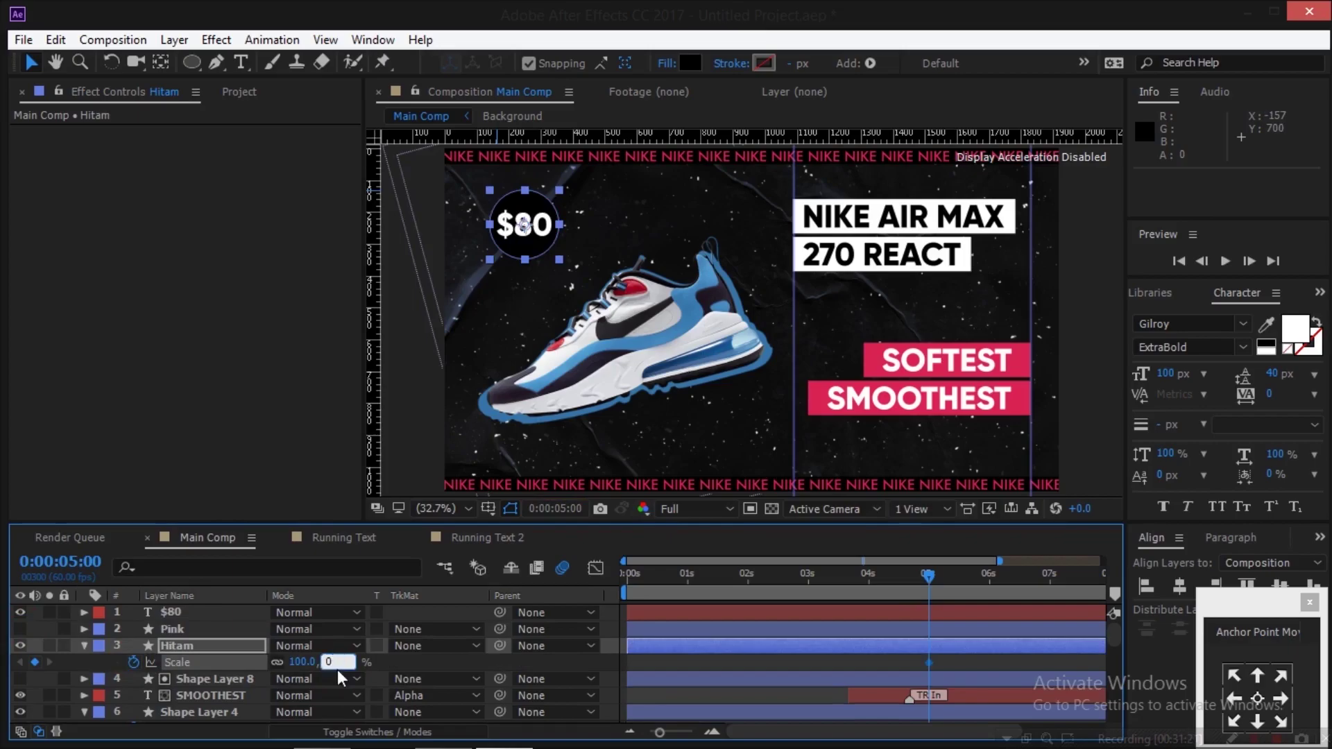
key(Return)
click(989, 586)
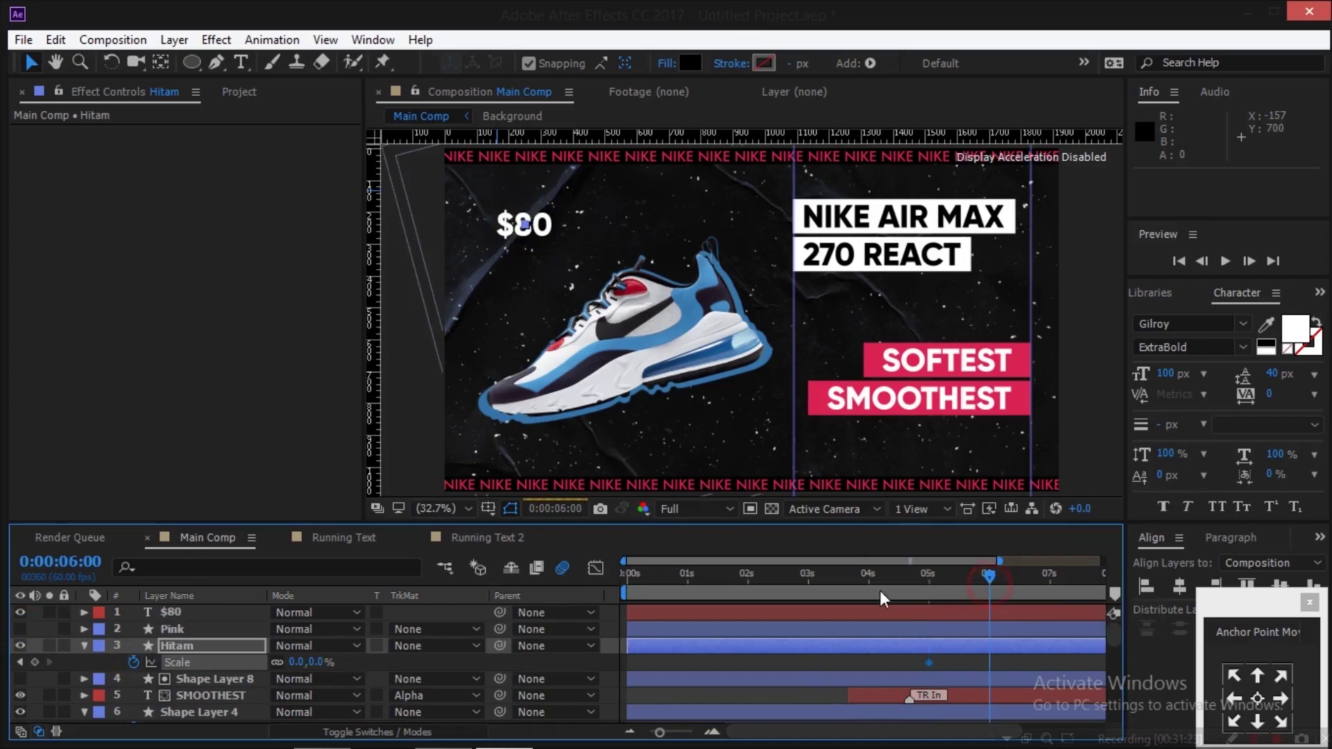
click(316, 662)
text(100)
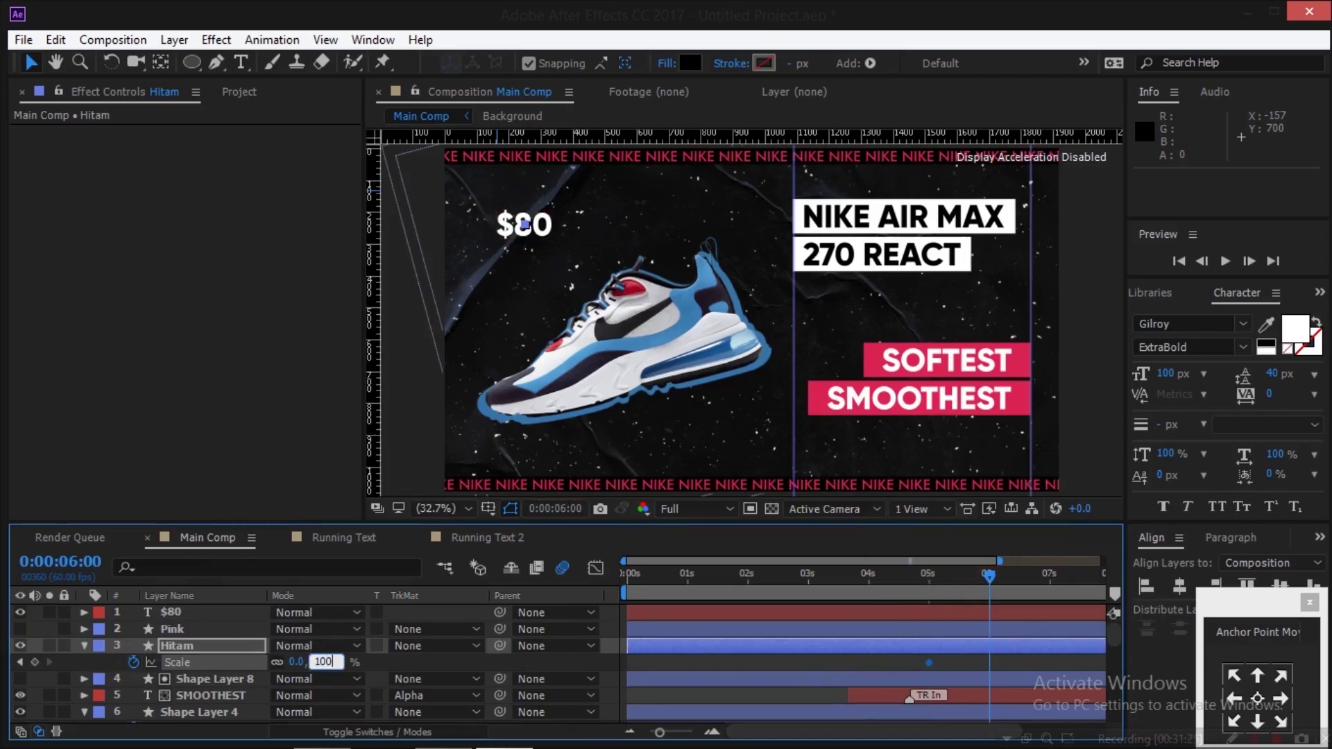
key(Return)
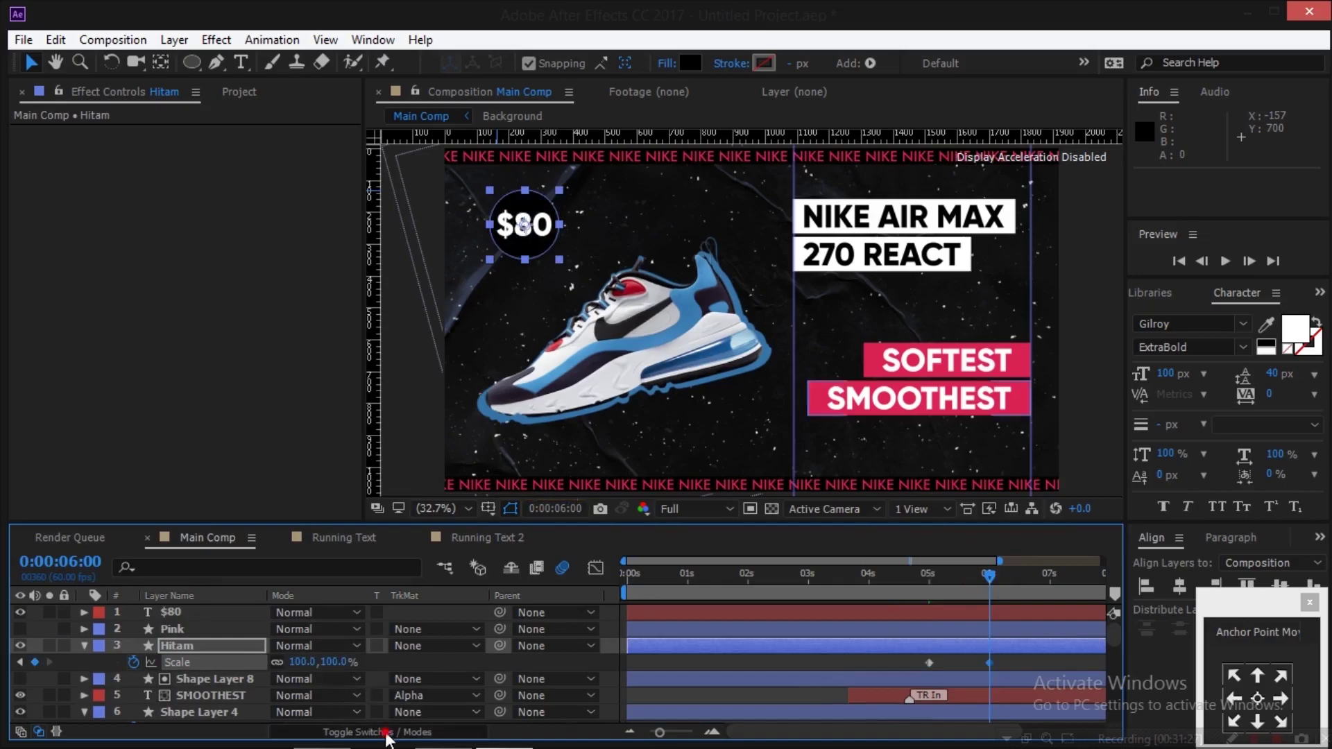
Enable motion blur on Hitam and sharpen its Easy Ease scale curve in the Graph Editor
click(383, 733)
click(351, 645)
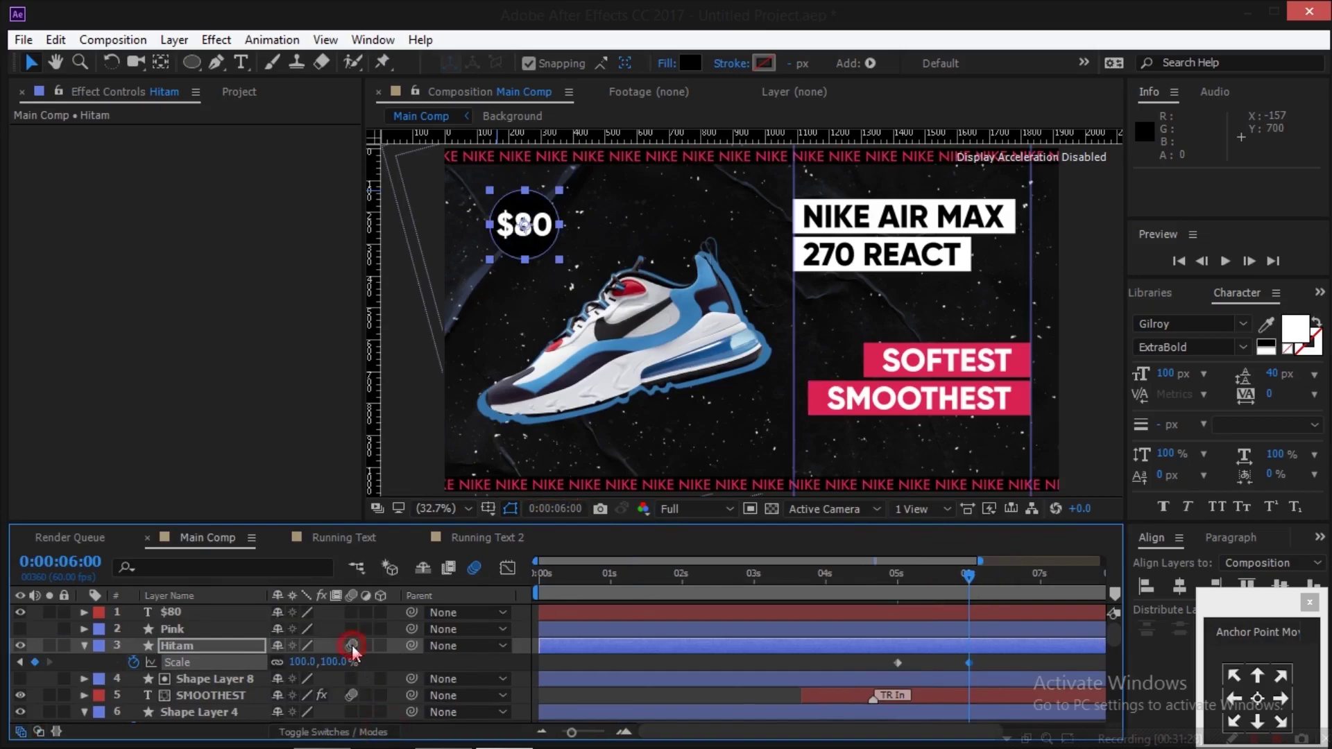
click(878, 663)
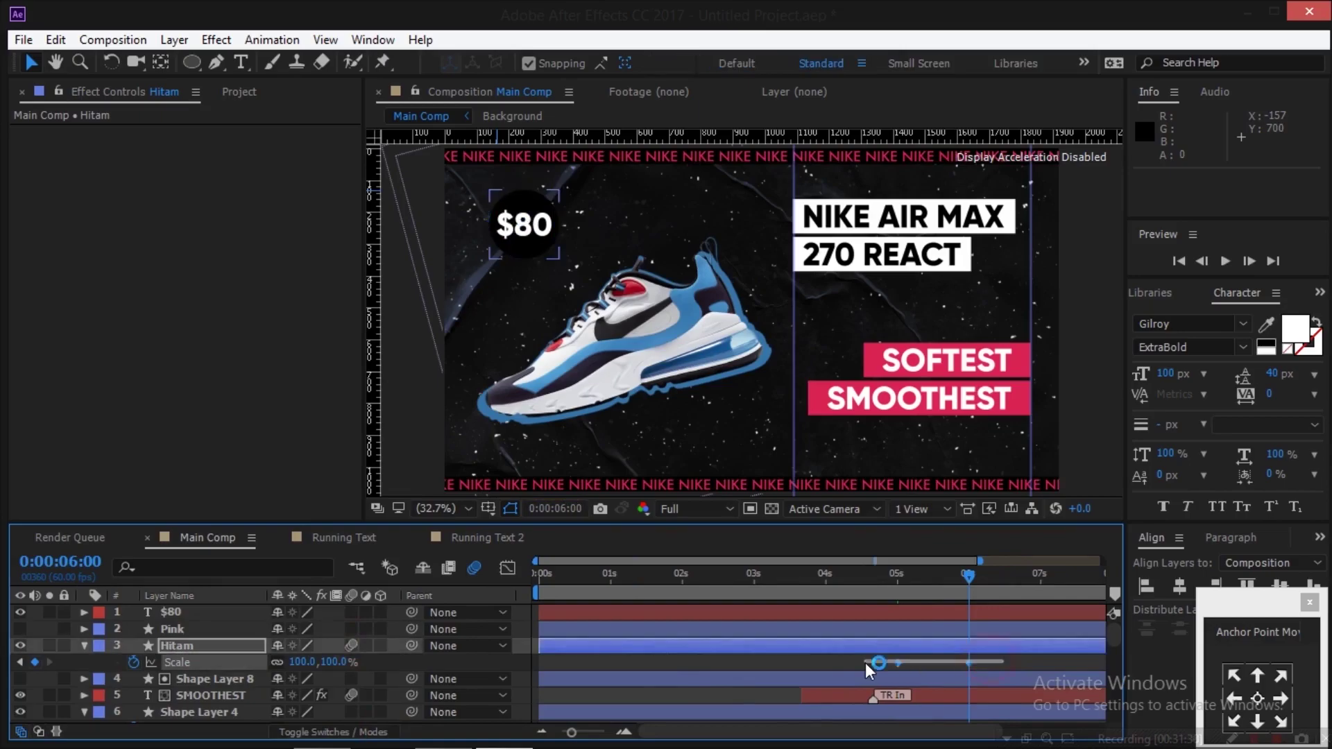
key(F9)
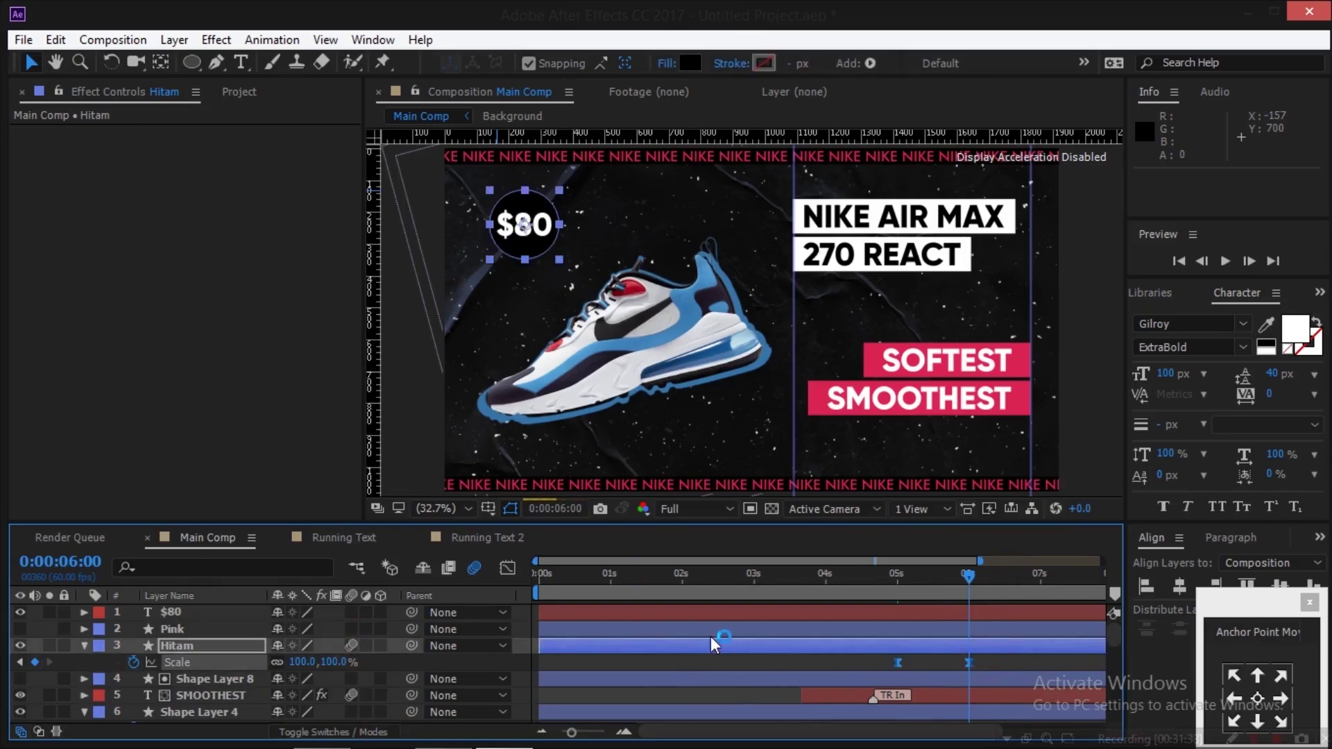
click(507, 568)
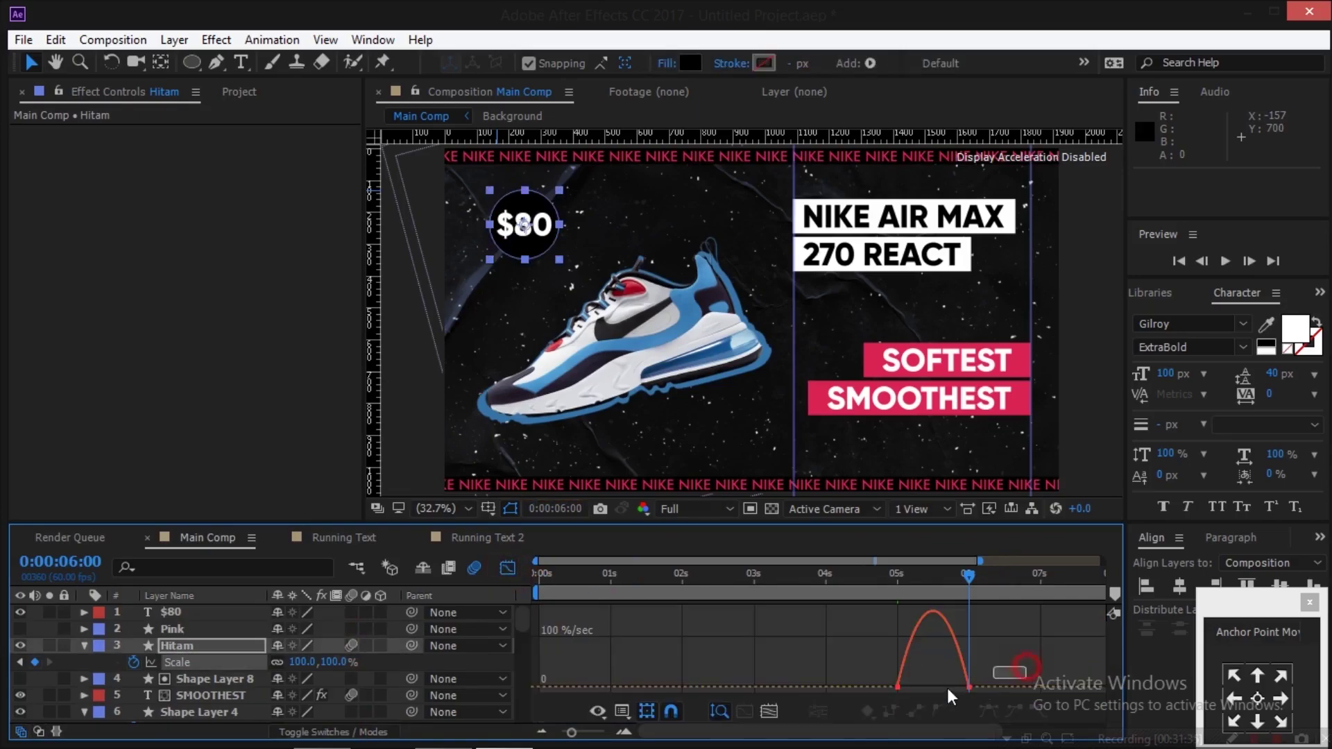
mouse_move(1025, 666)
mouse_down()
mouse_move(892, 694)
mouse_move(933, 687)
mouse_up()
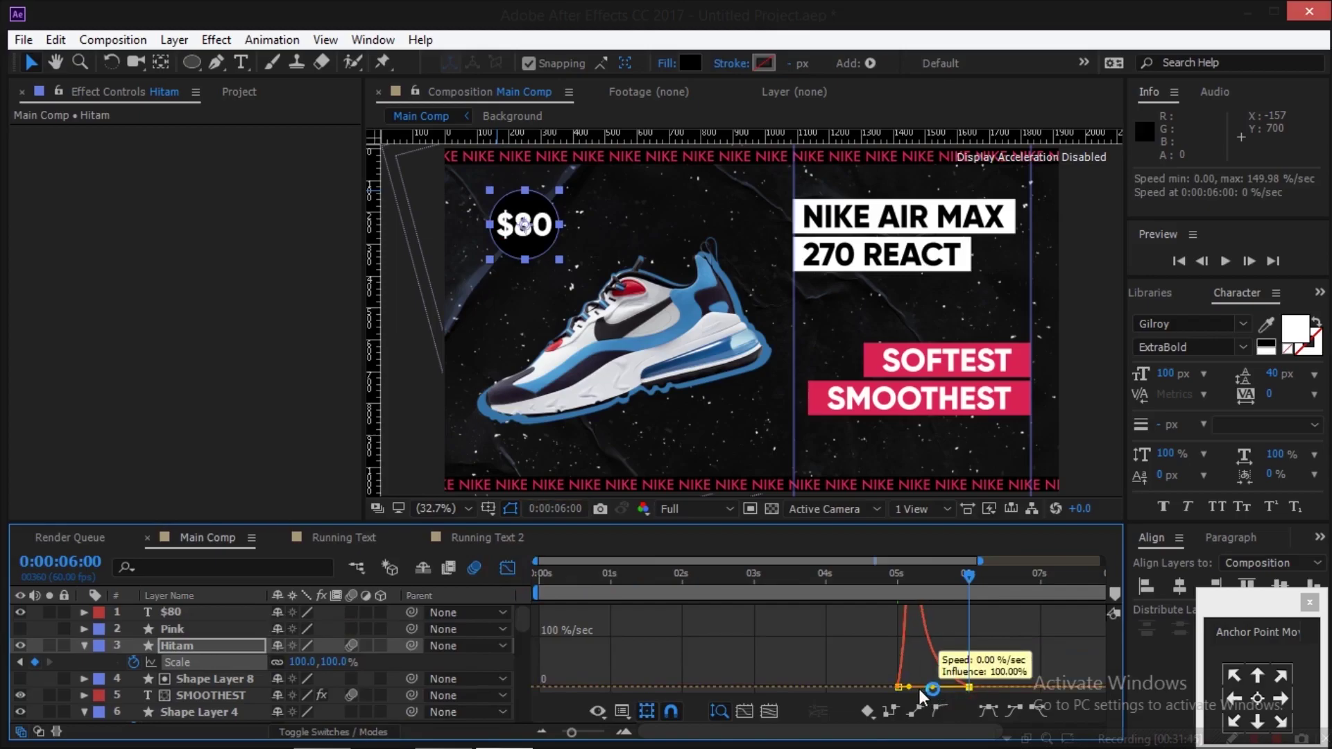
click(507, 567)
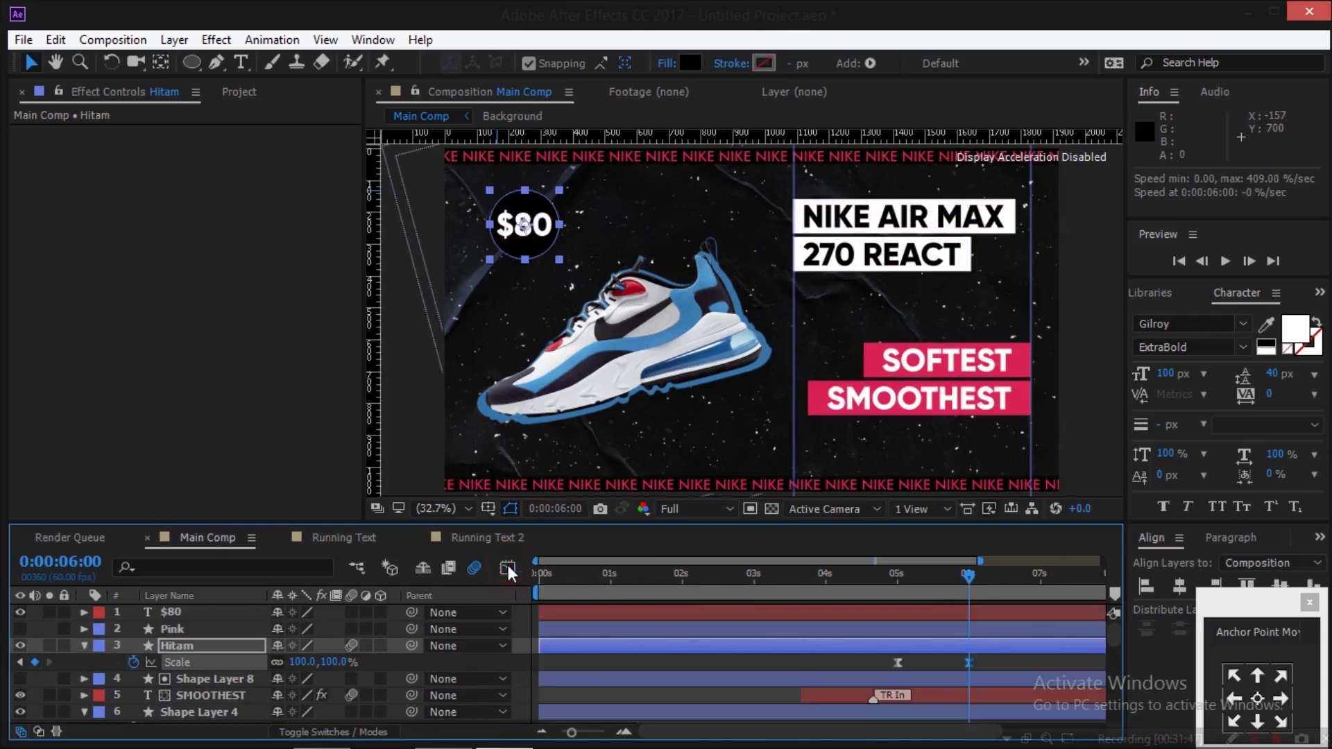
Scrub to check the animation and make the Pink layer visible again
click(990, 582)
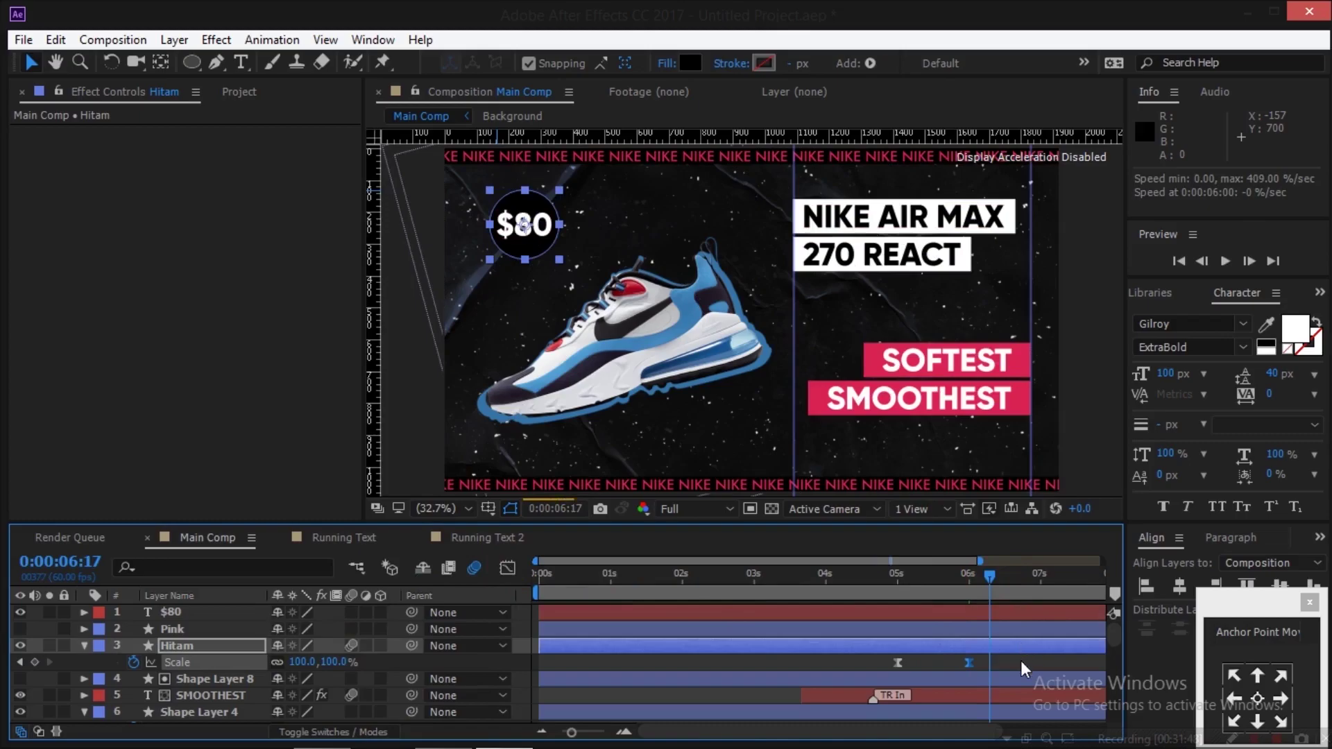
click(1022, 668)
click(932, 581)
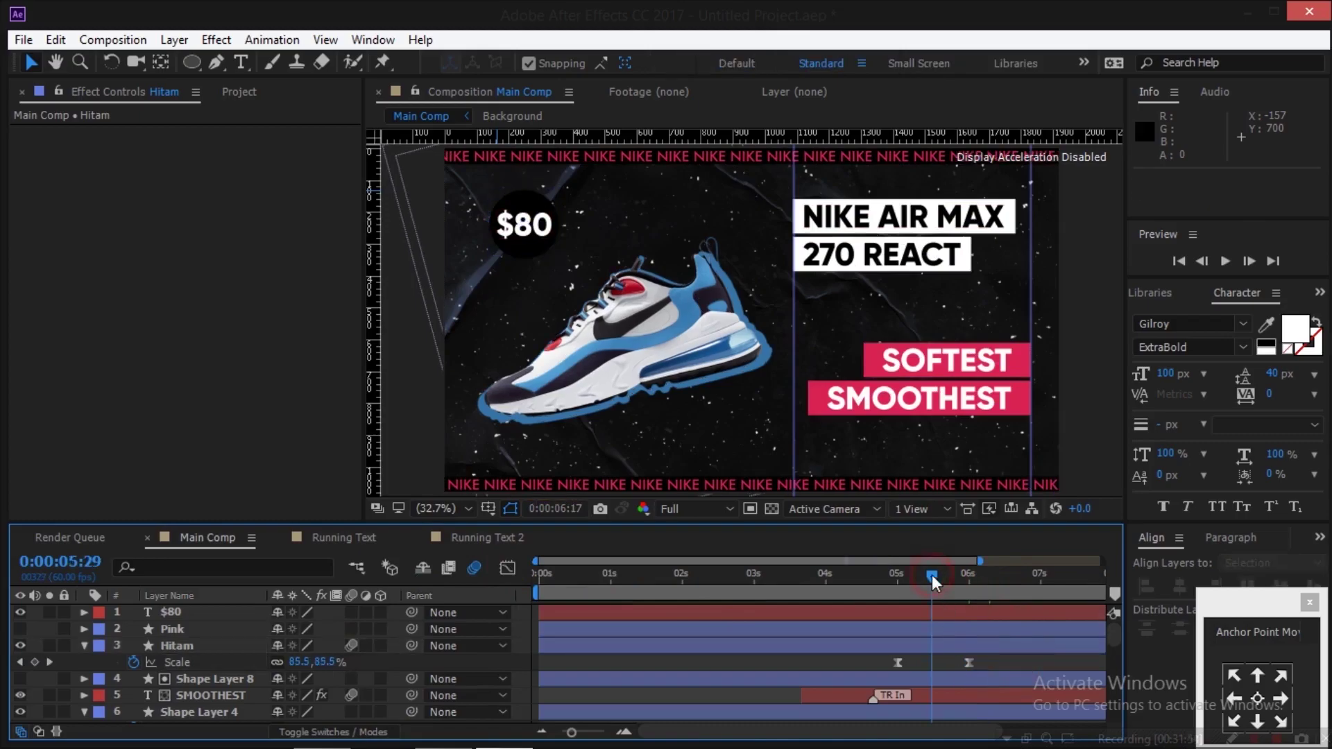
click(1250, 263)
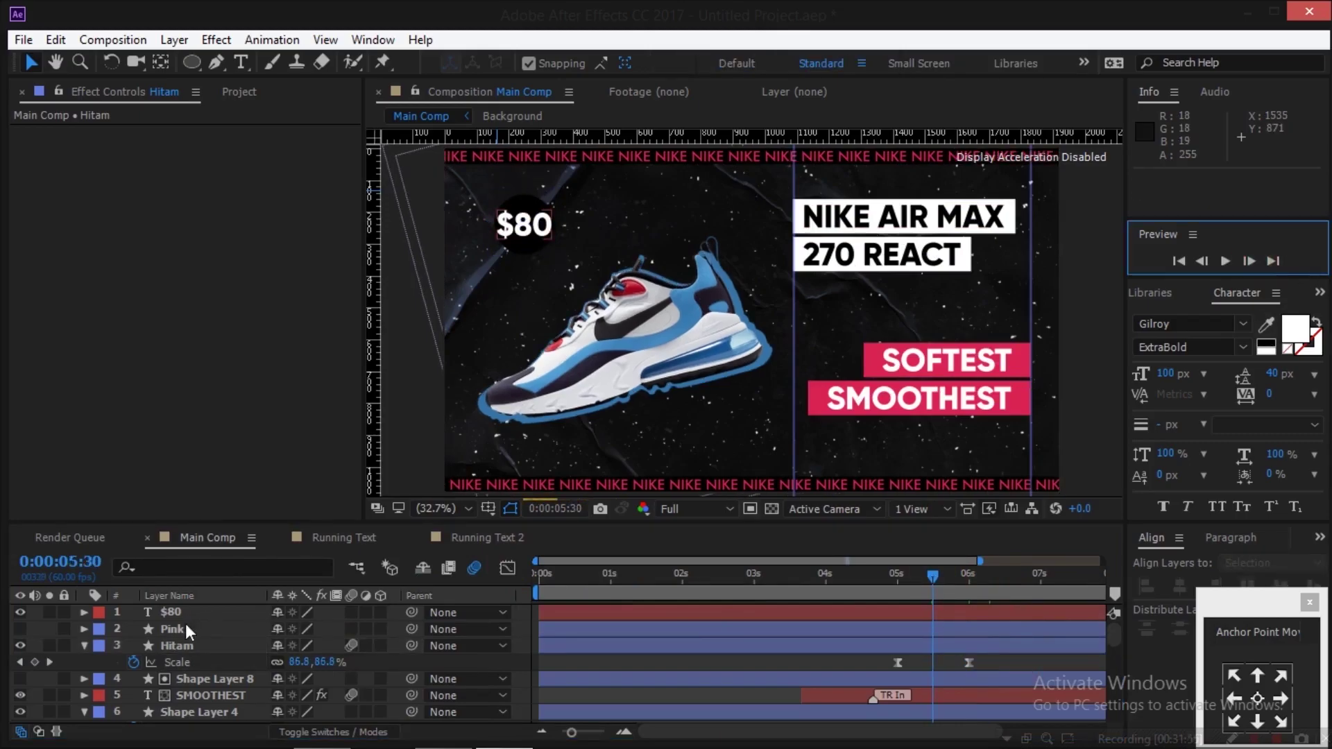
click(173, 629)
click(20, 629)
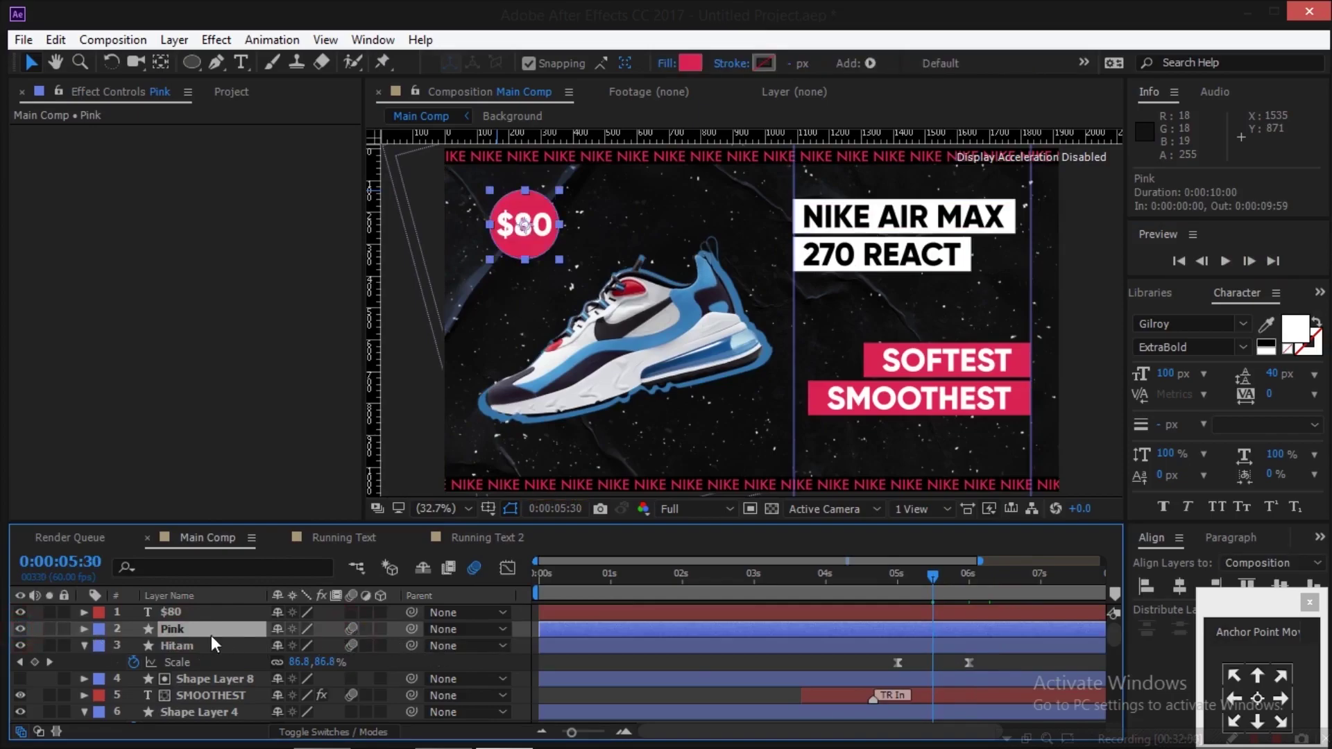
Keyframe Pink's Scale at 0% at 0:00:05:30 and 100% at 0:00:06:30
key(alt+shift+s)
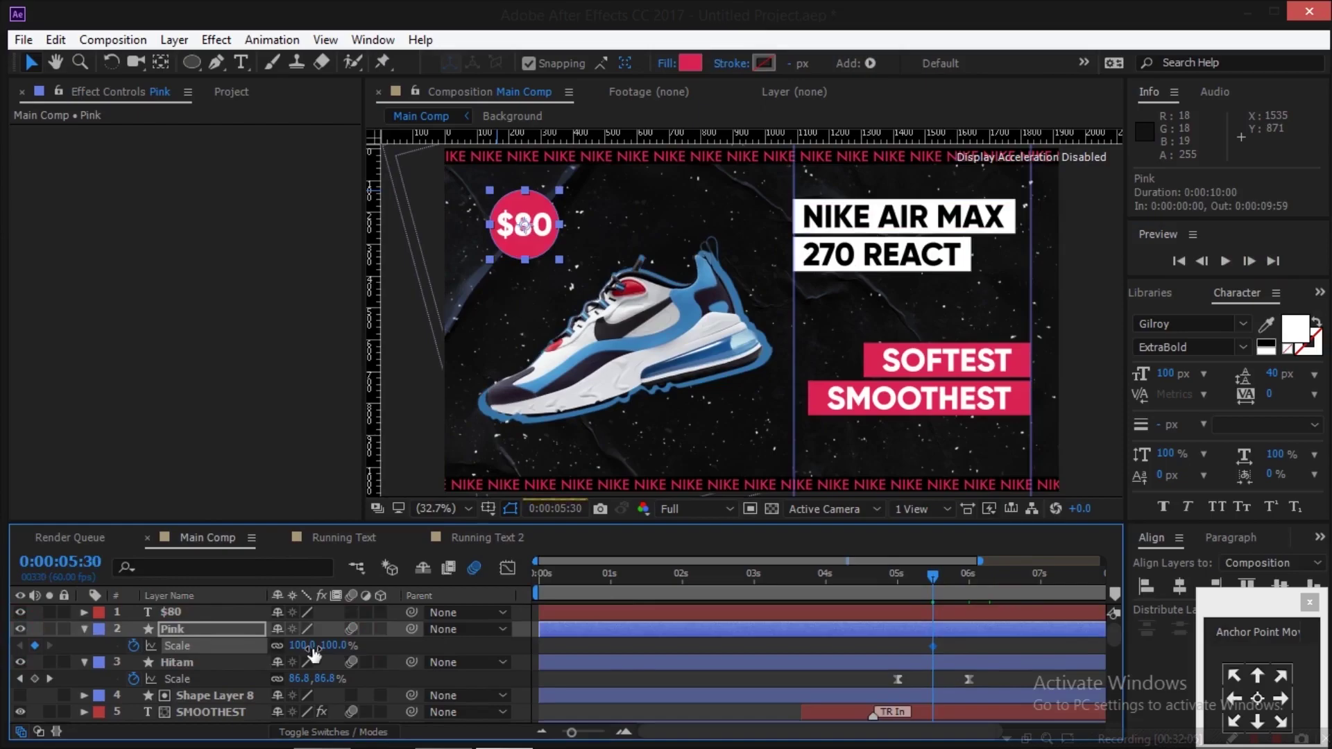
click(303, 645)
key(Return)
click(1007, 579)
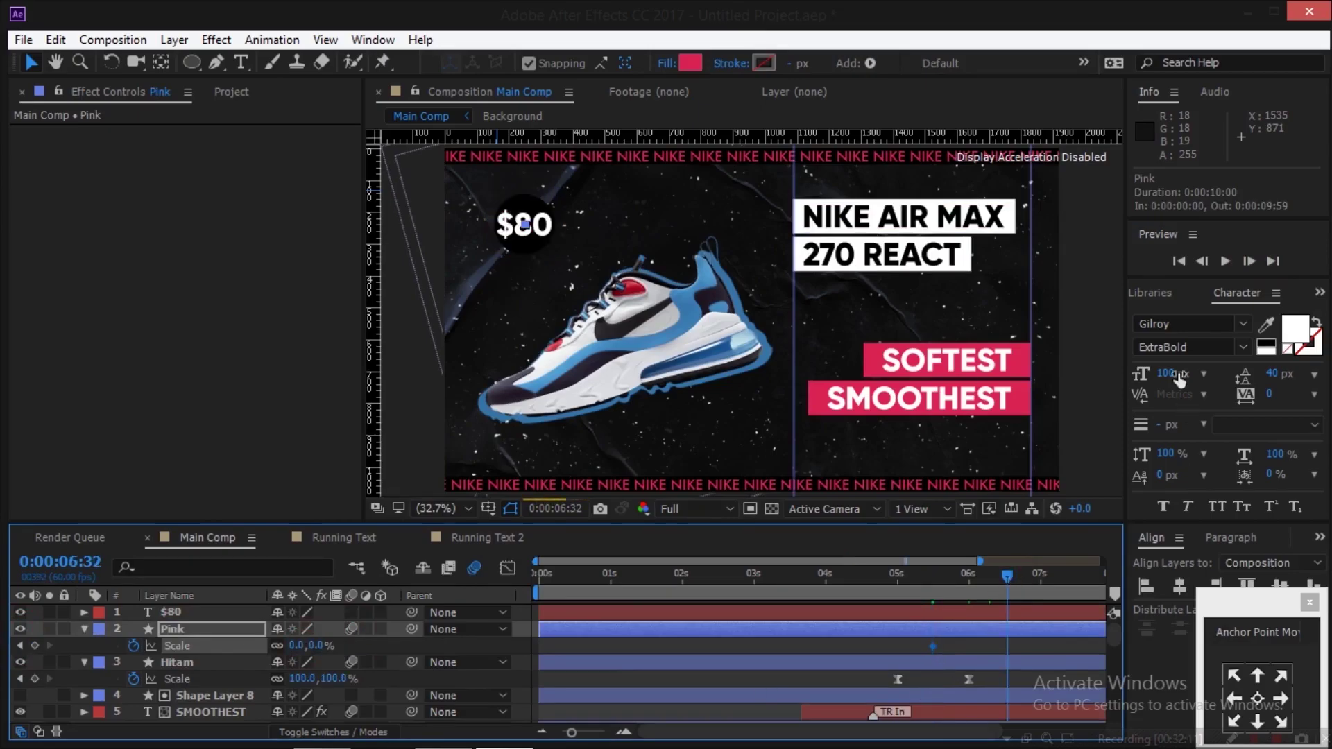
click(1175, 261)
click(318, 646)
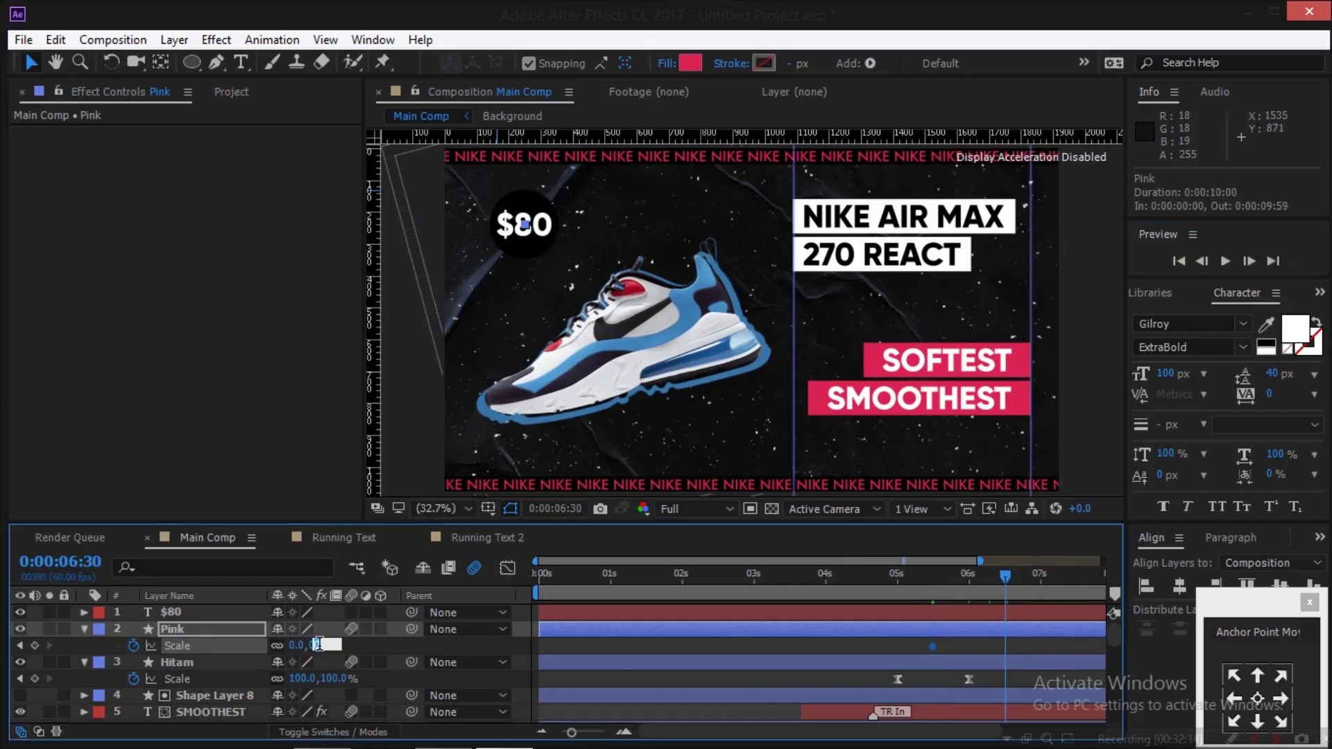
text(100)
key(Return)
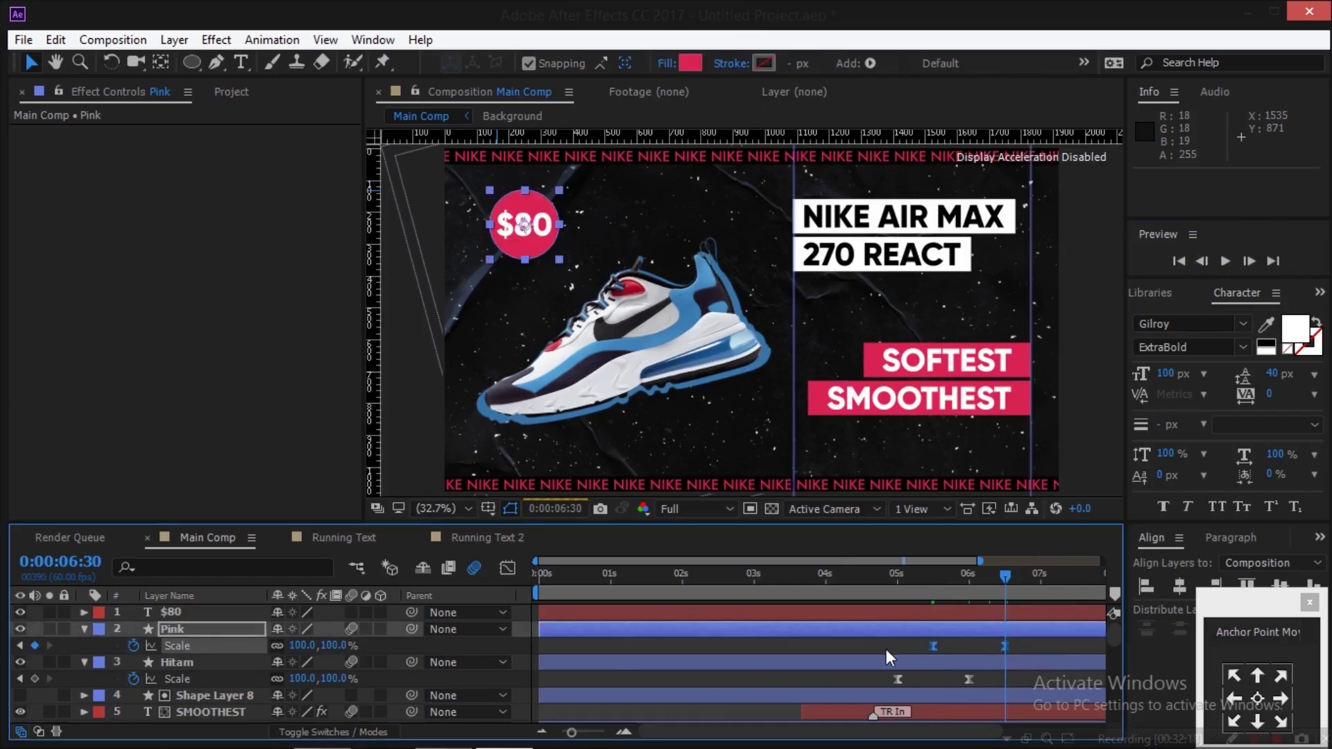
Sharpen the easing of Pink's scale curve in the Graph Editor and preview the pop-in
click(507, 568)
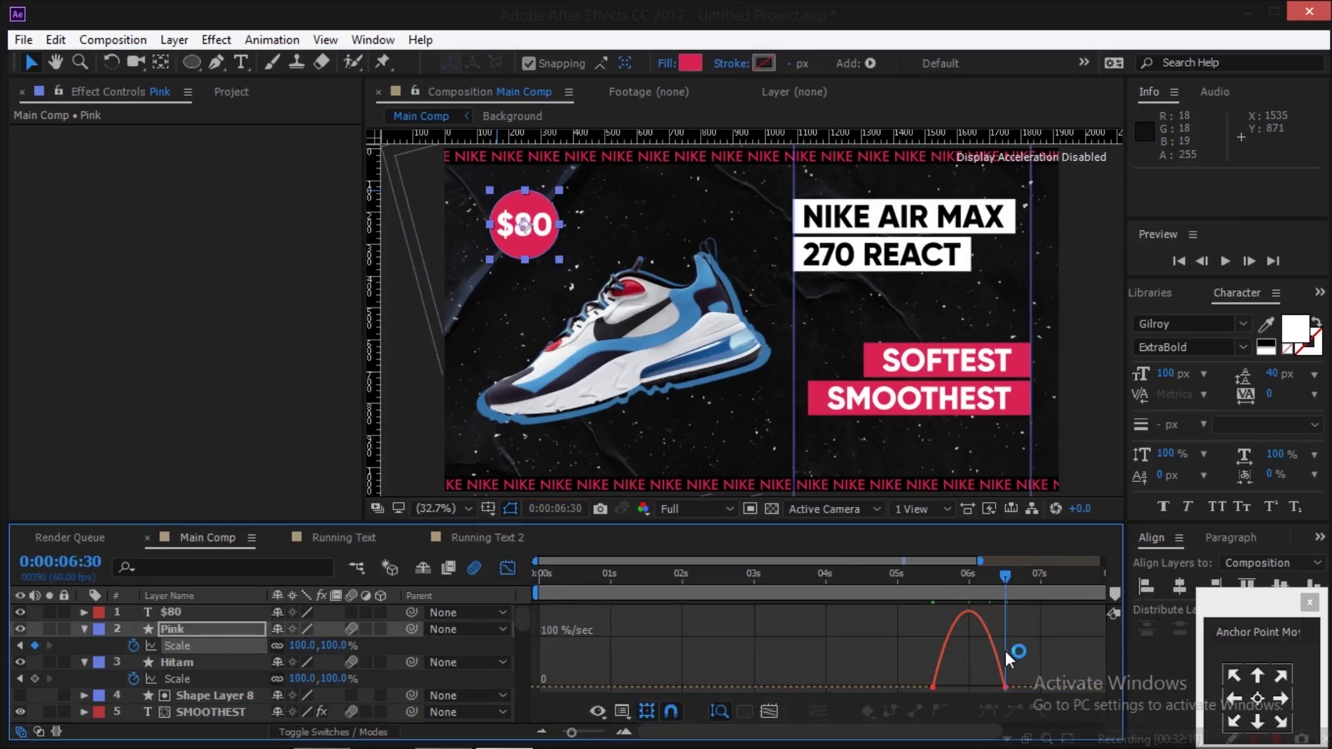
click(1005, 687)
drag(982, 687, 915, 681)
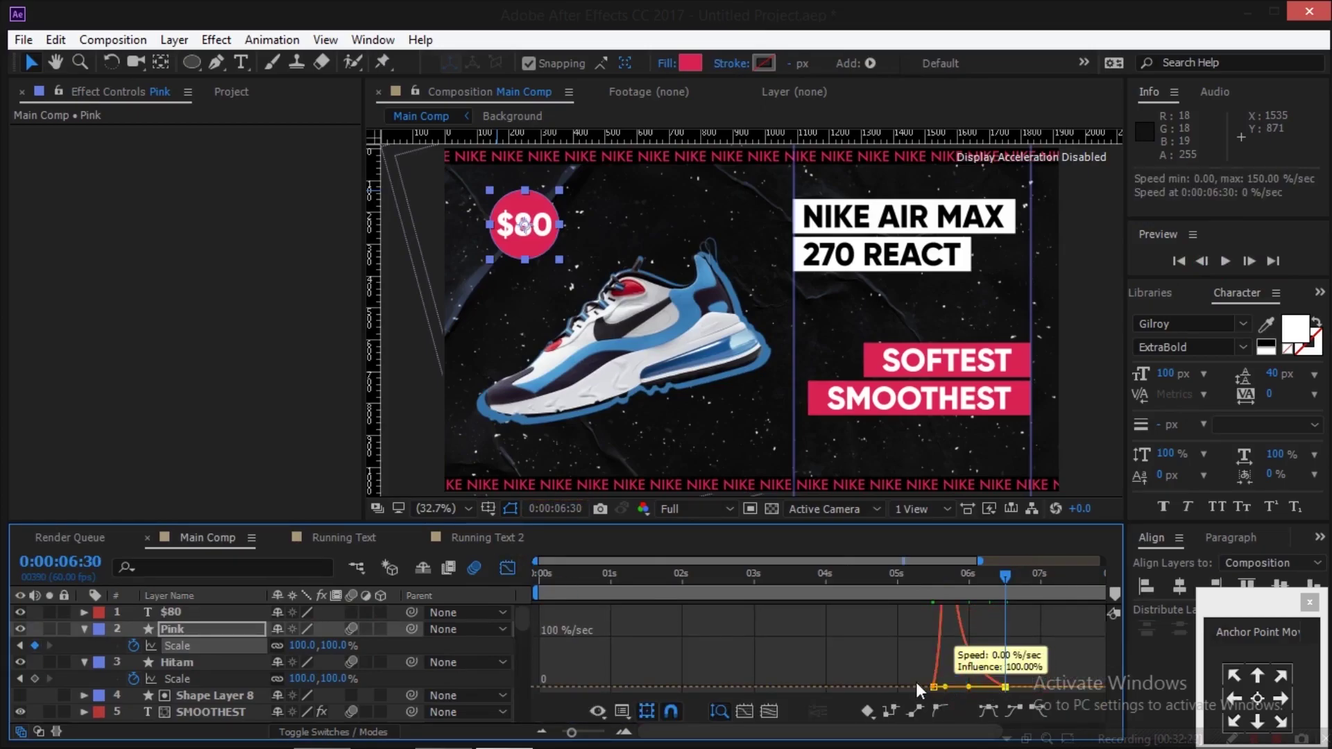
click(510, 571)
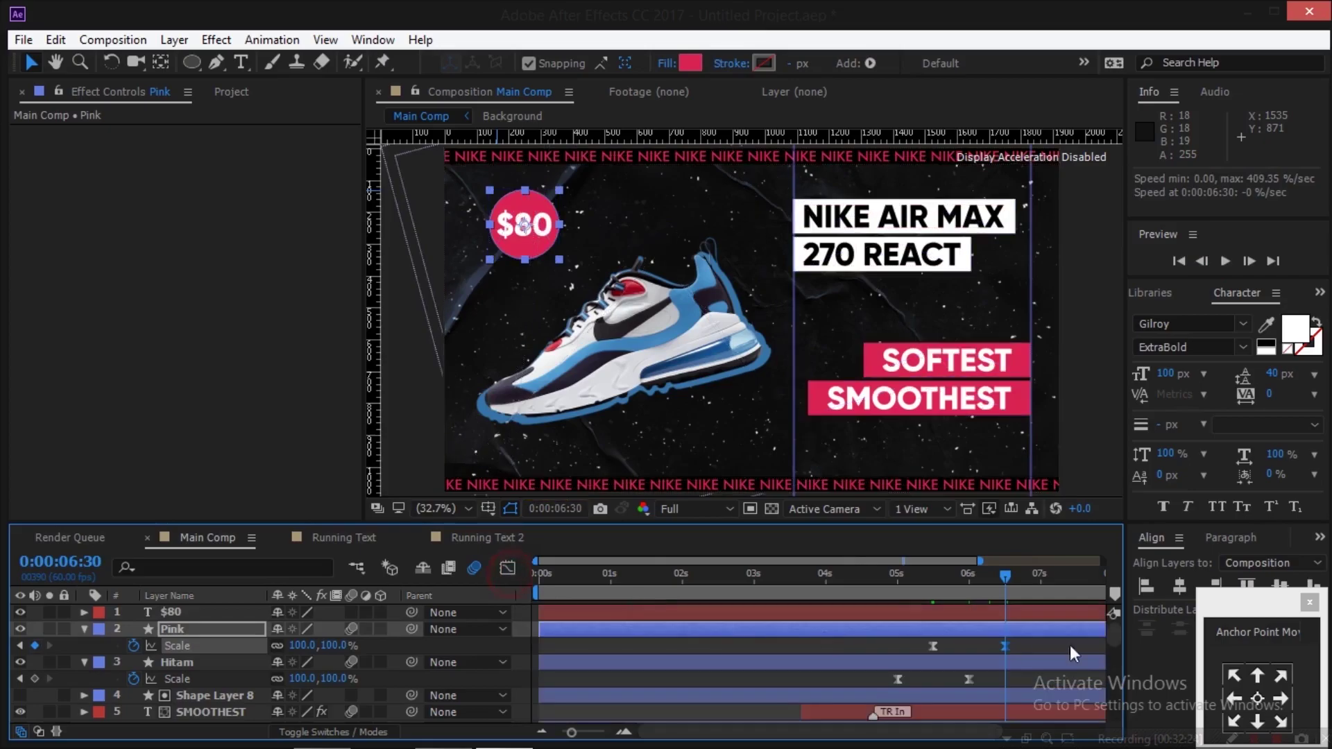
click(1027, 581)
click(957, 647)
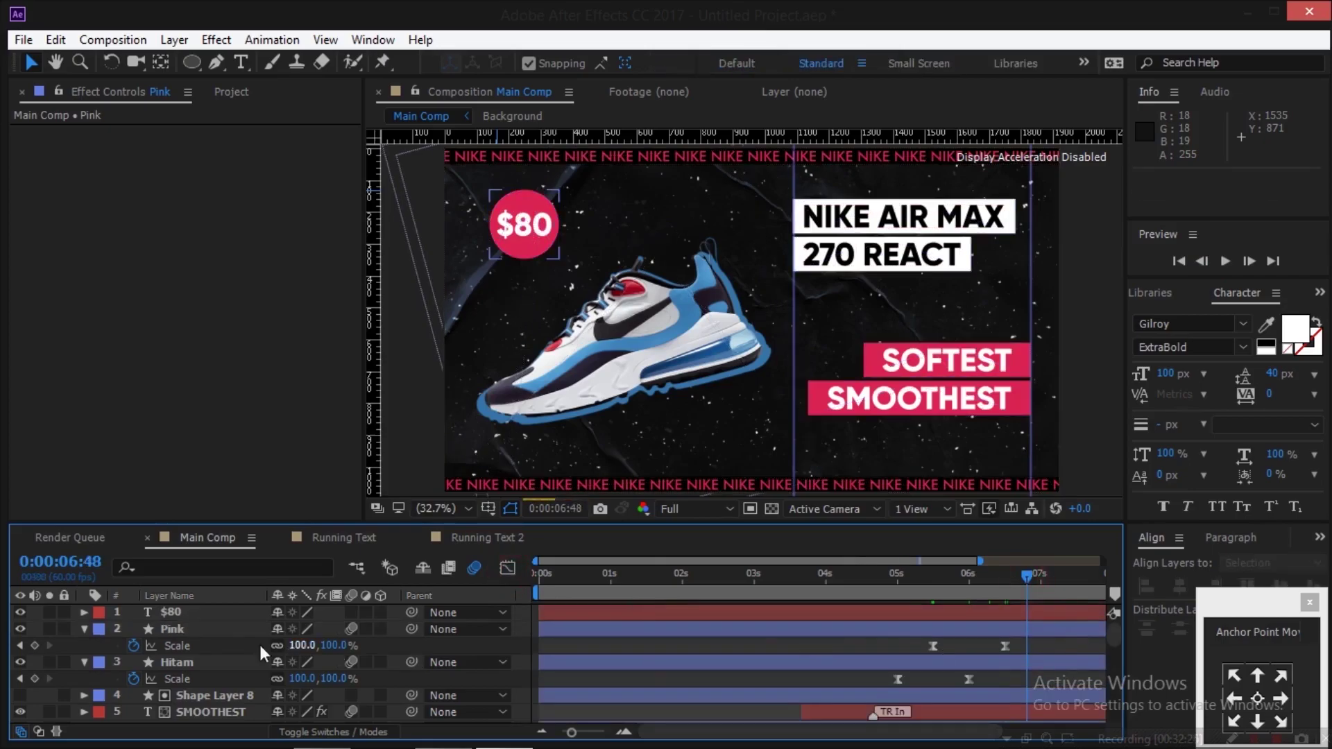
click(215, 629)
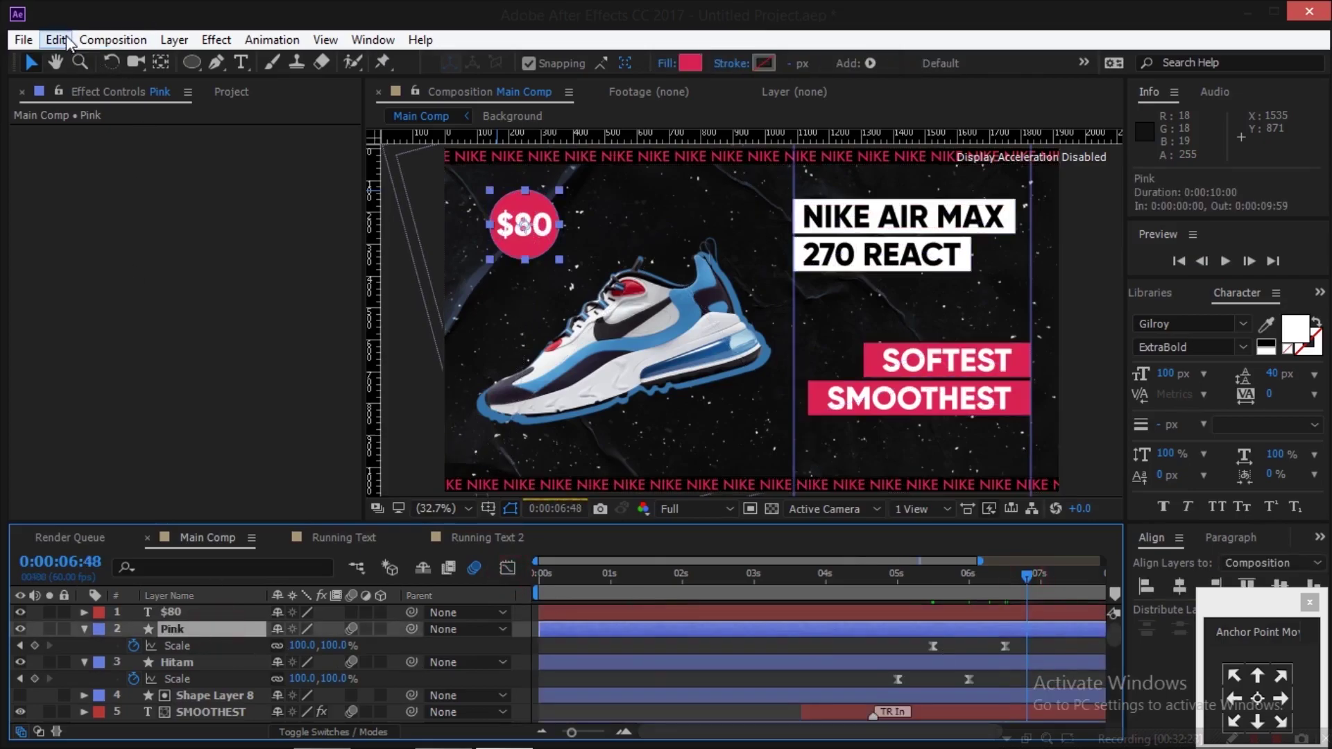
Duplicate the Pink layer as Pink 2 and place it above the $80 layer
click(57, 40)
click(139, 289)
drag(202, 631, 202, 609)
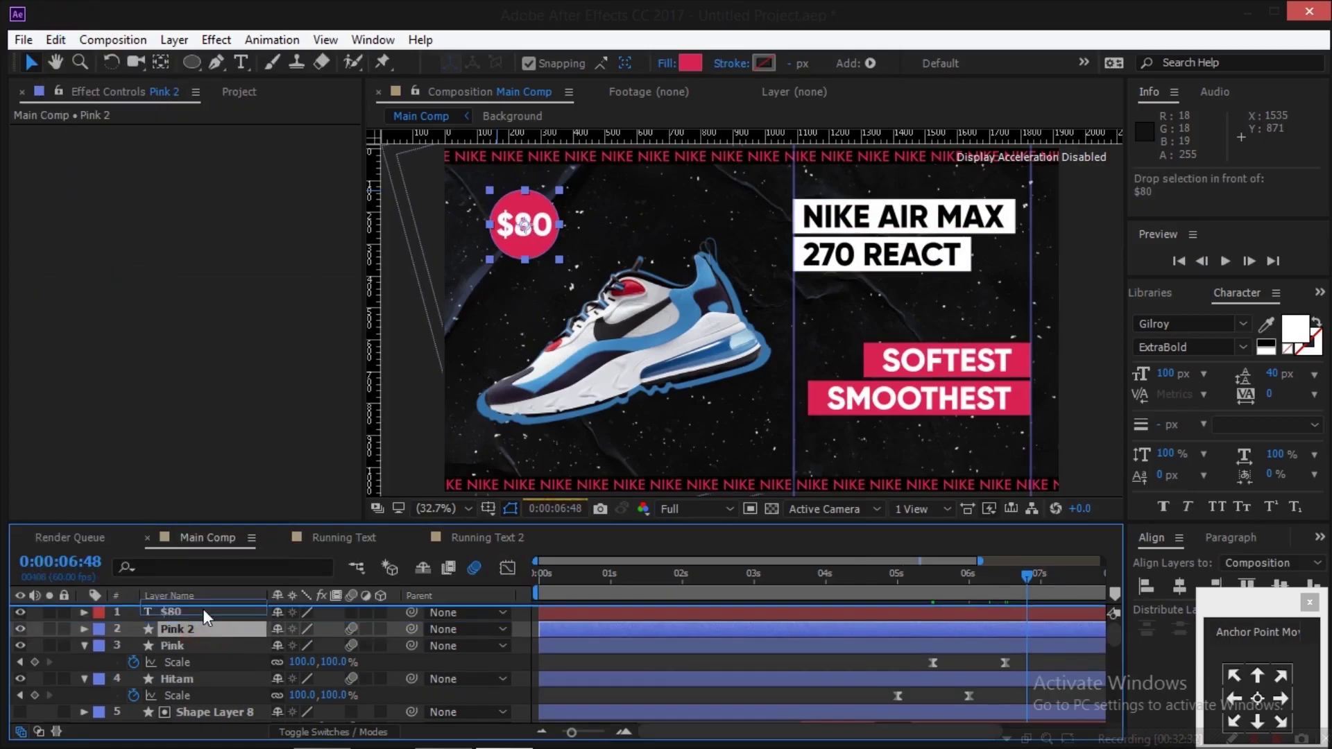
Set the $80 layer's track matte to Alpha Matte 'Pink 2' and zoom the timeline out
click(333, 732)
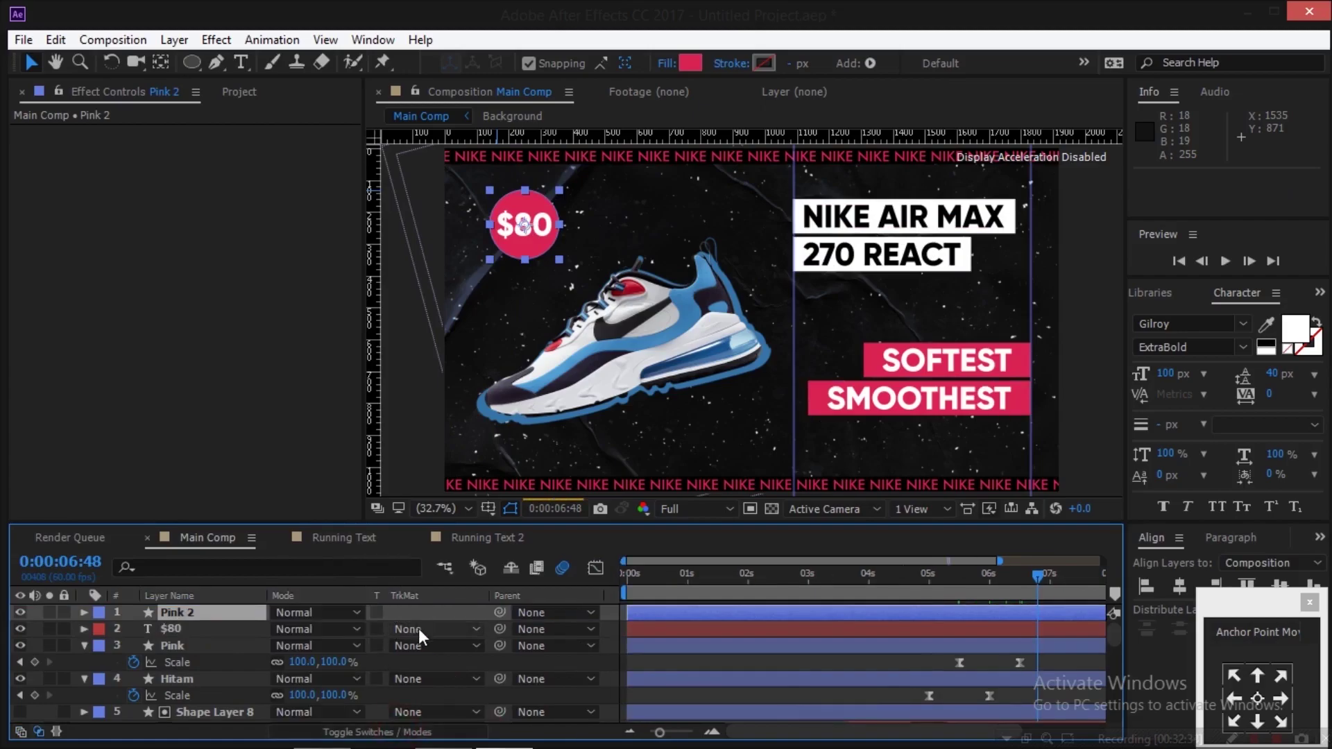
click(419, 628)
click(459, 545)
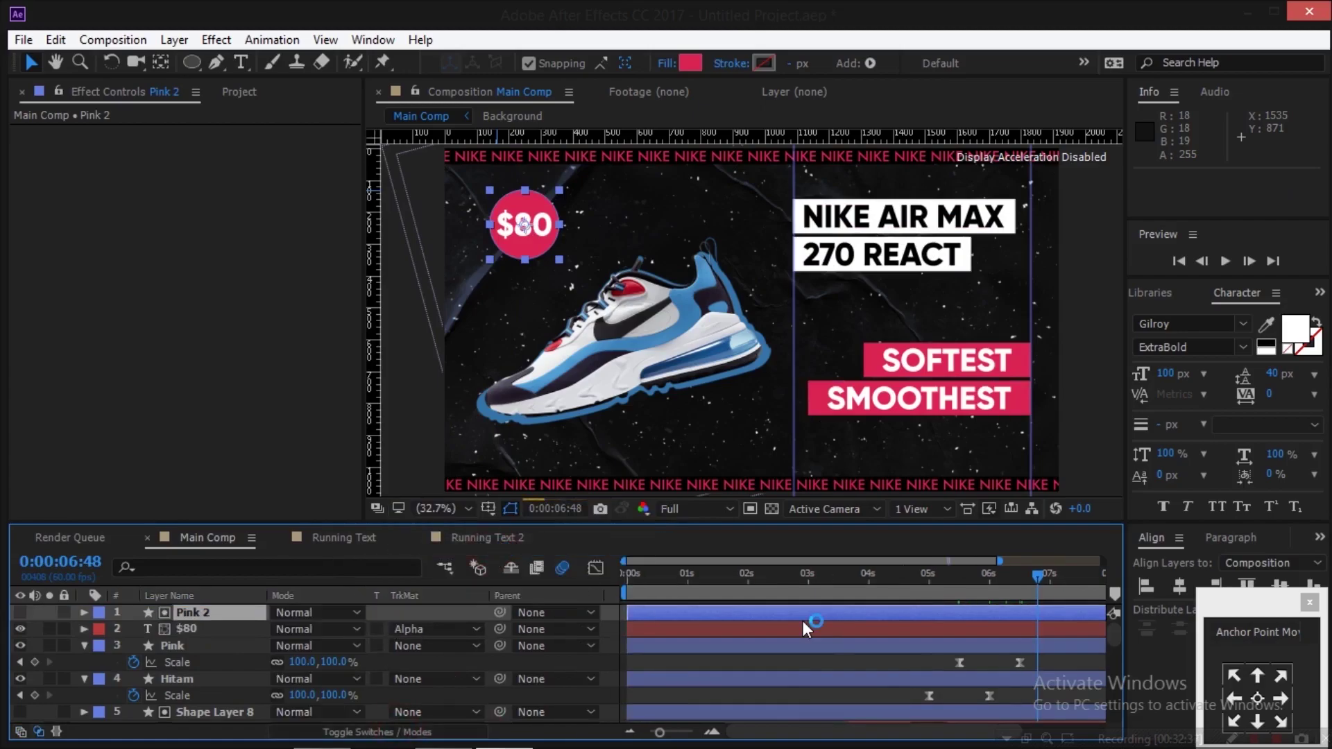
key(minus)
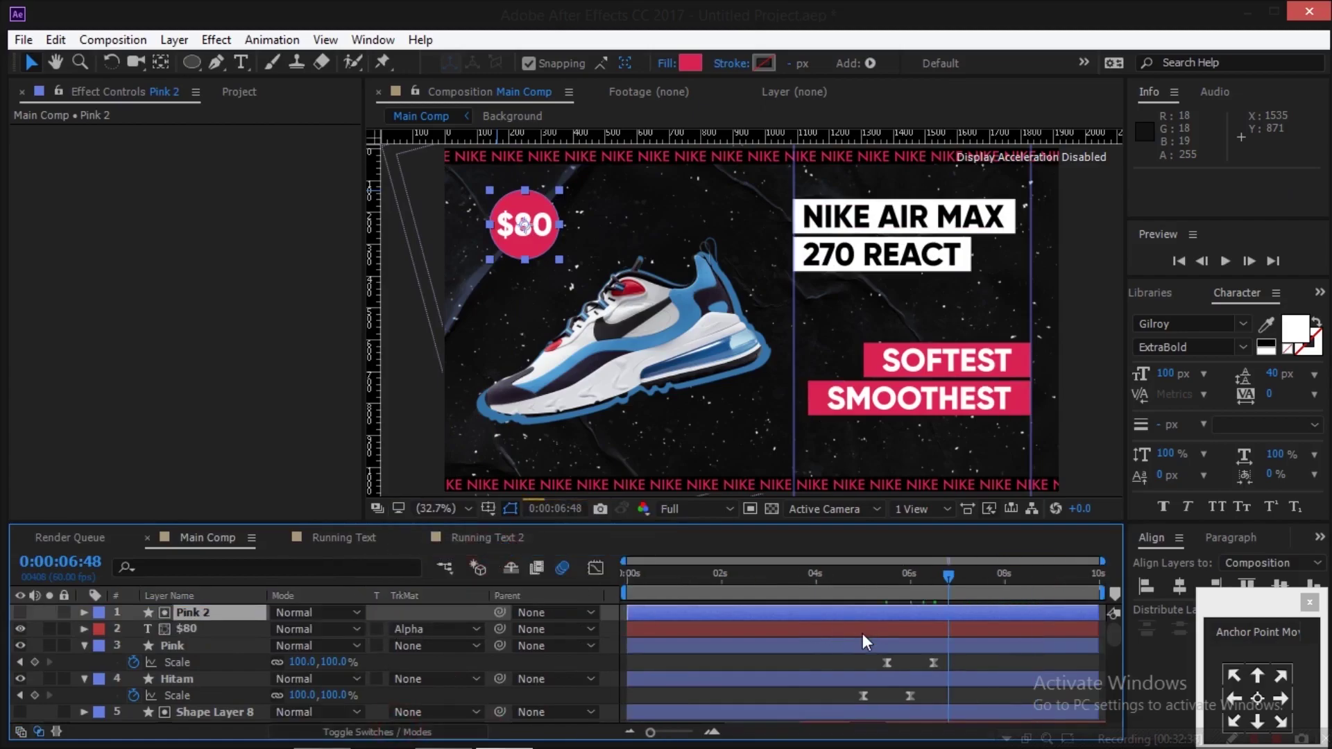
click(996, 660)
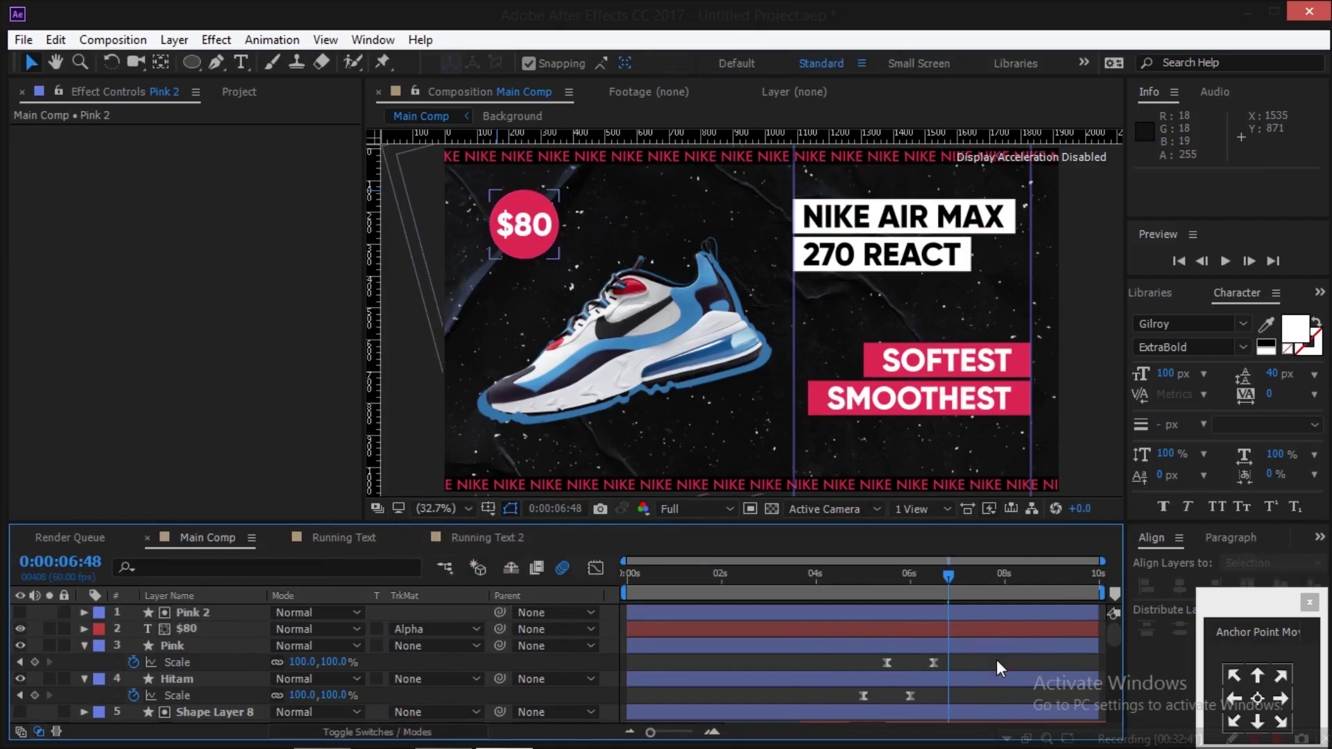